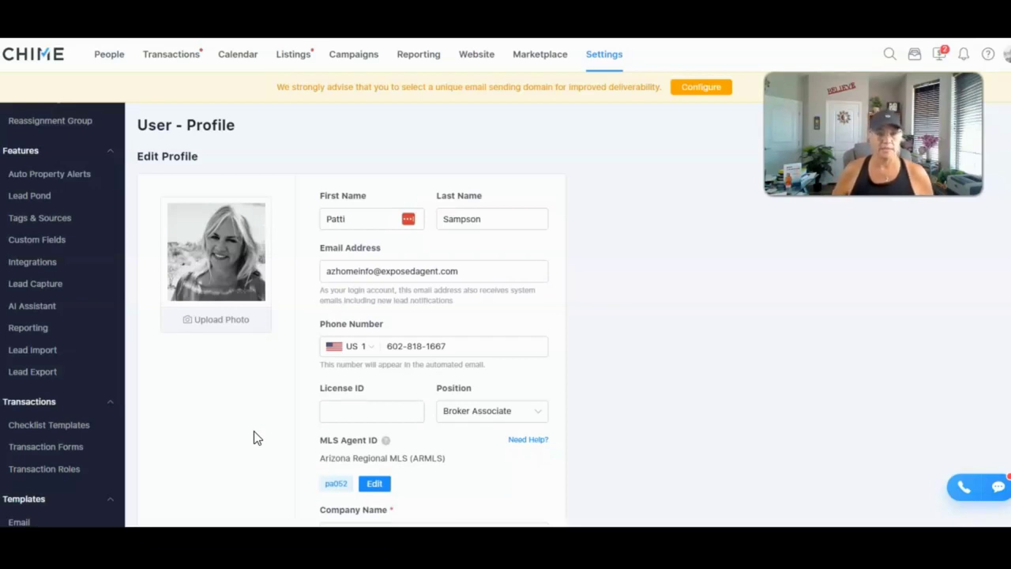
Step: Review the profile's Company Name, Company Address and Email Signature card, then move to the Word guide
scroll(260, 442, "down", 6)
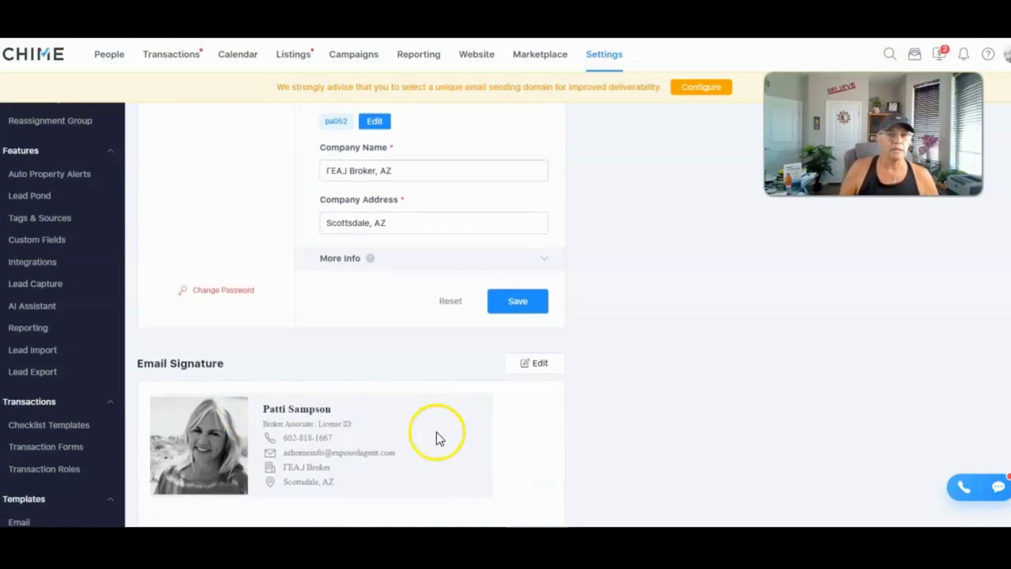
left_click(598, 55)
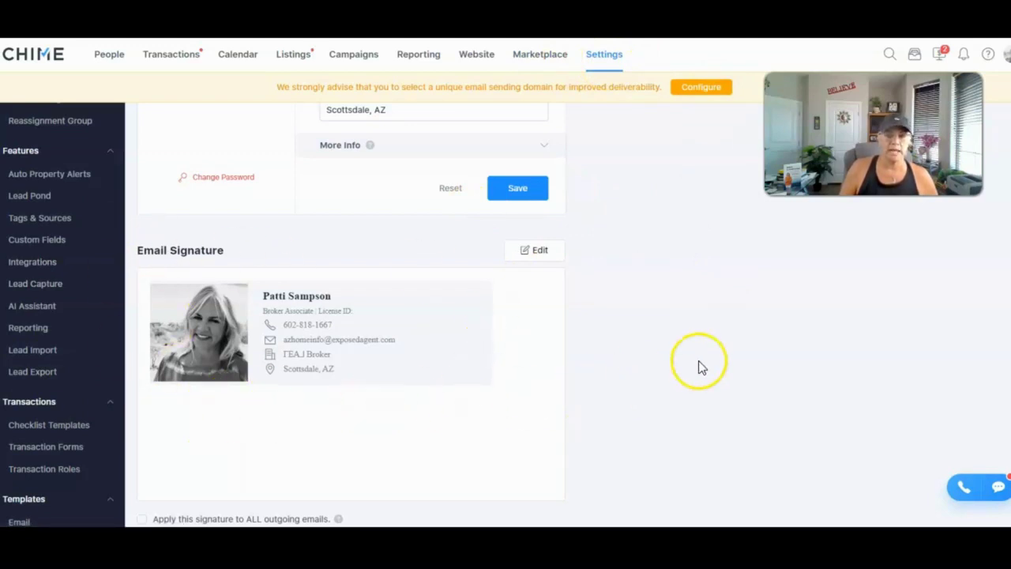
scroll(699, 364, "up", 3)
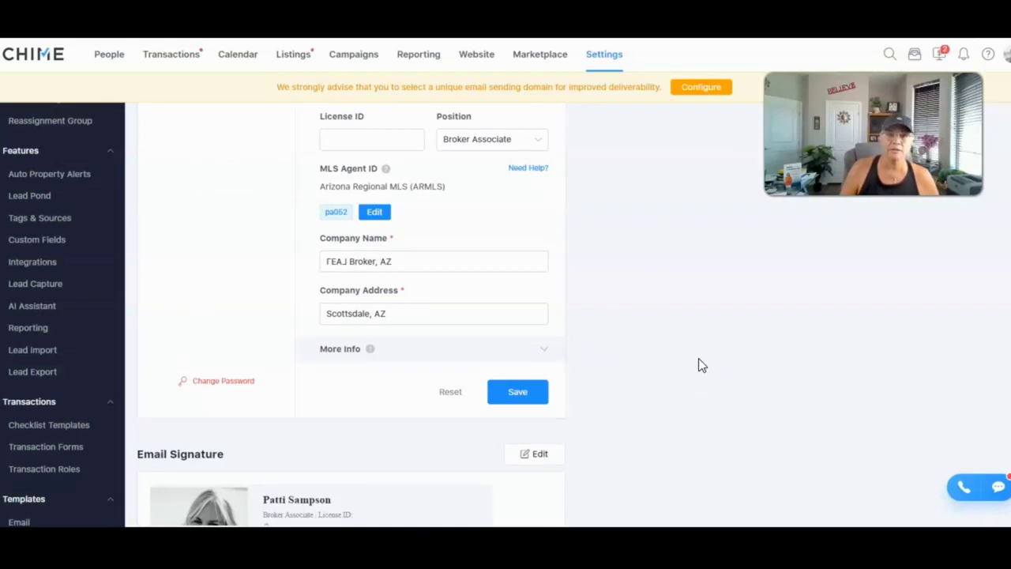
scroll(698, 365, "down", 4)
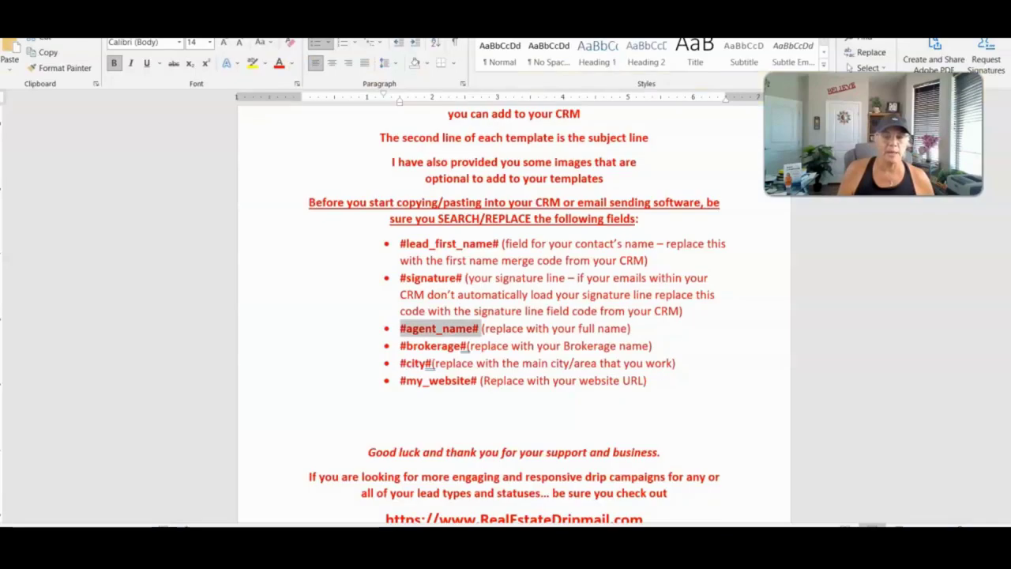
Step: Look over the Word placeholder guide and select the #lead_first_name# and #signature# placeholders
scroll(655, 327, "up", 5)
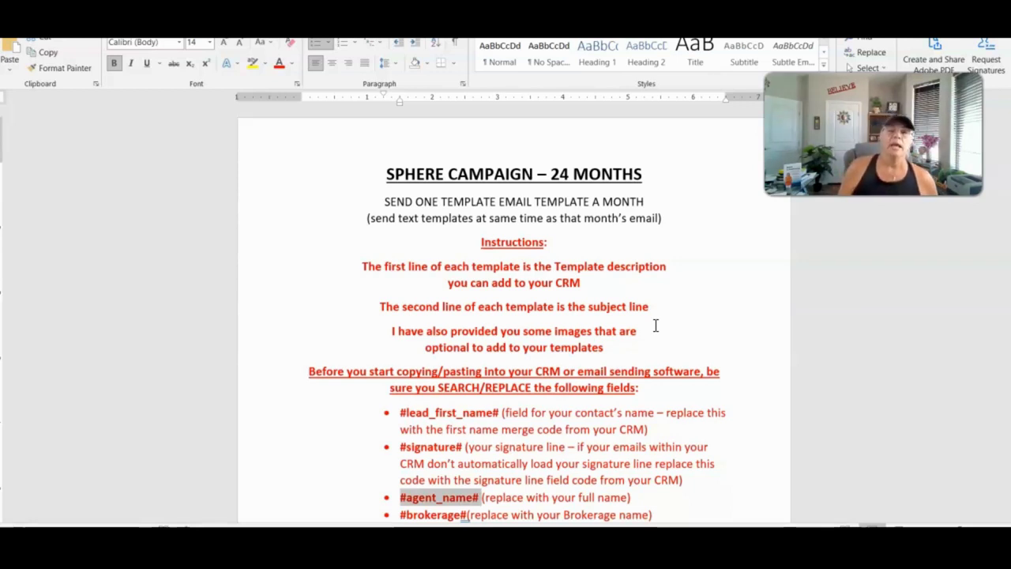
scroll(690, 226, "down", 2)
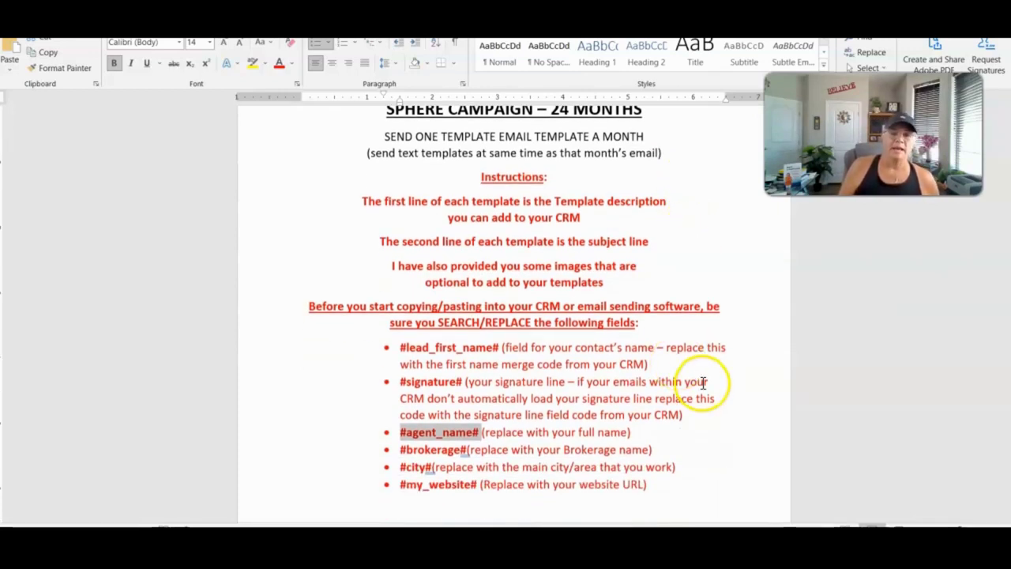
scroll(688, 376, "down", 2)
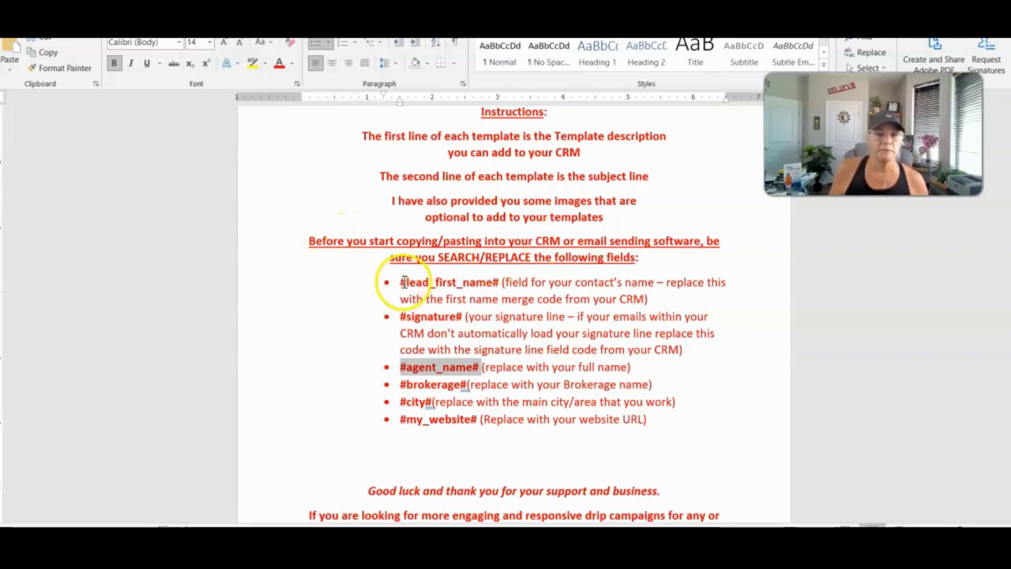
left_click_drag(401, 282, 502, 286)
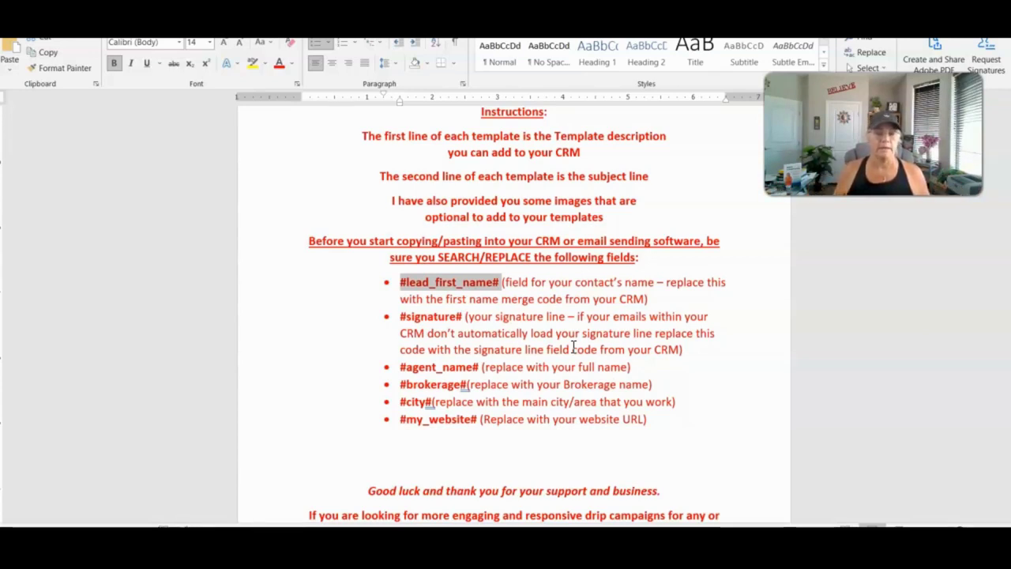
left_click_drag(402, 316, 463, 316)
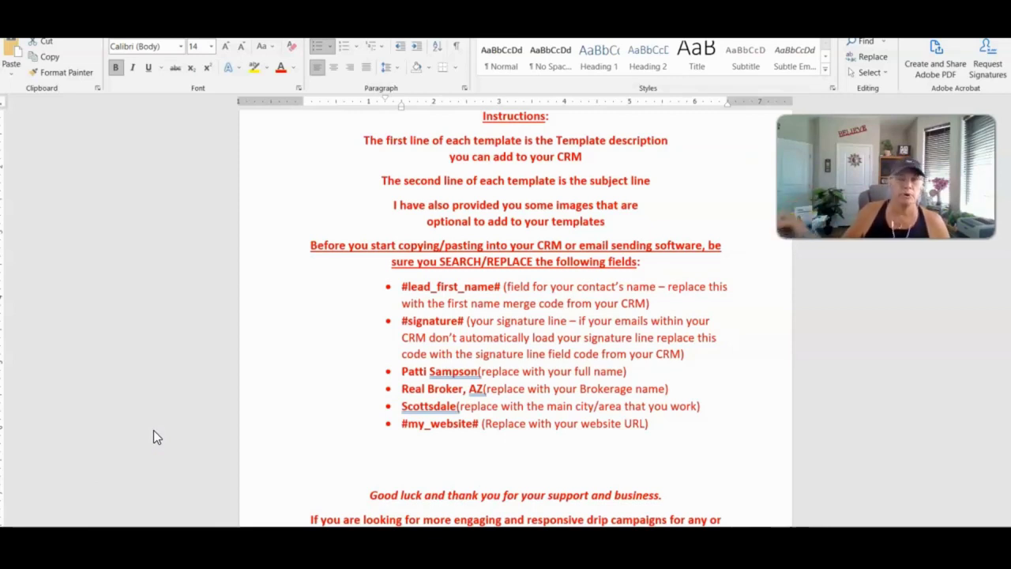
left_click(158, 442)
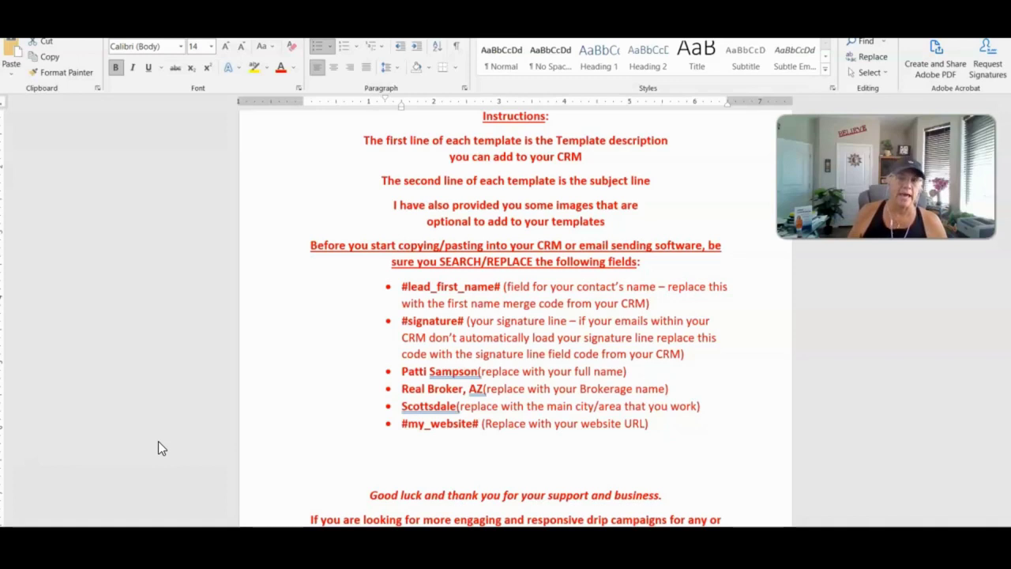
left_click(105, 481)
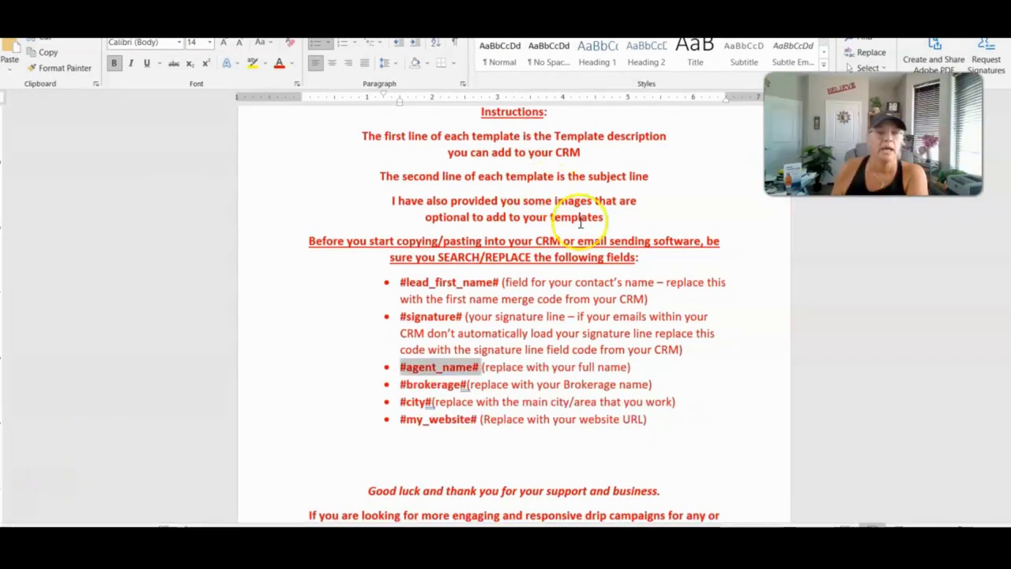
Step: Select the #agent_name# placeholder, then go back to the Chime settings page
left_click(553, 391)
left_click(402, 365)
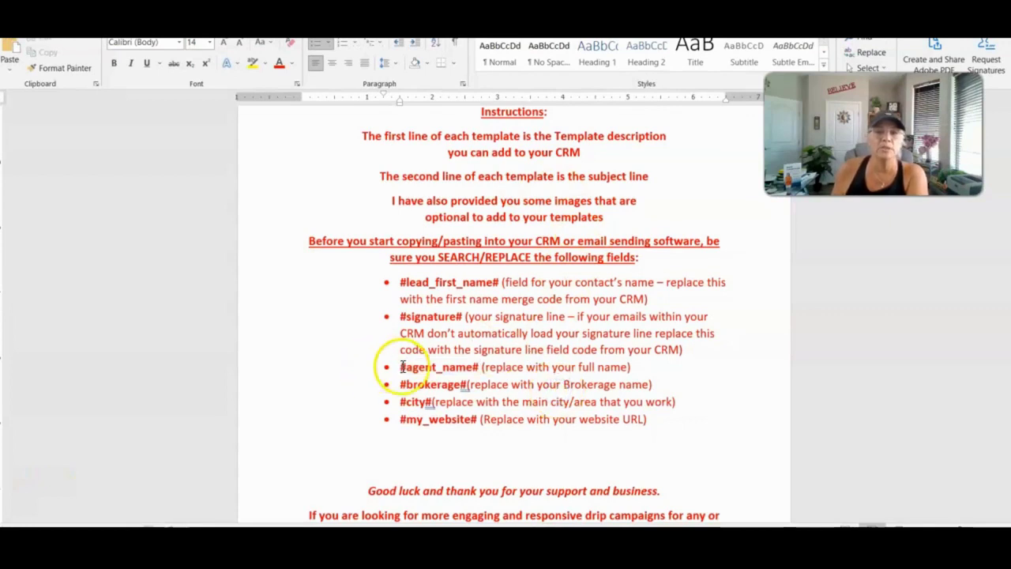
left_click_drag(401, 366, 476, 367)
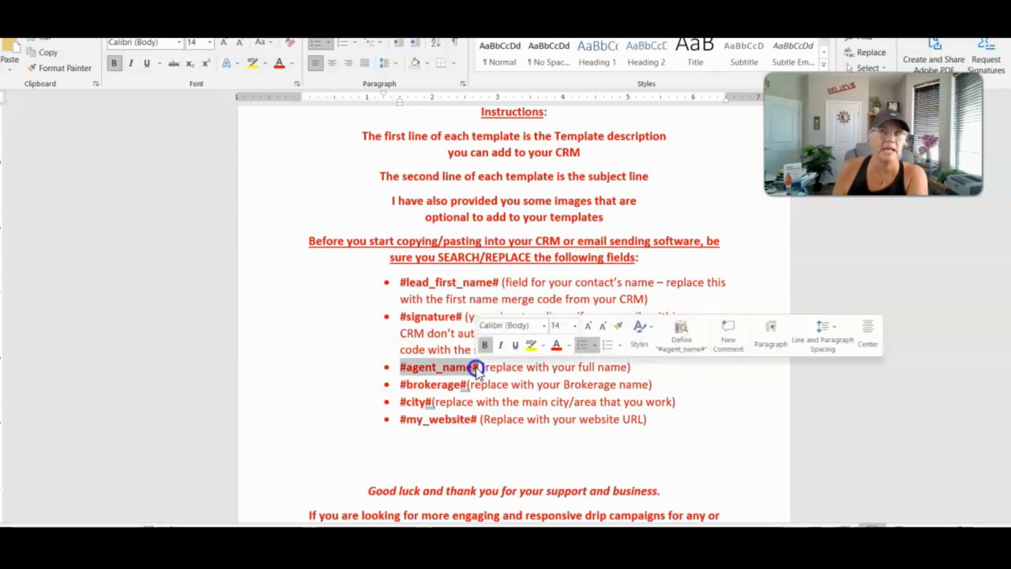
left_click(429, 377)
left_click_drag(427, 378, 431, 372)
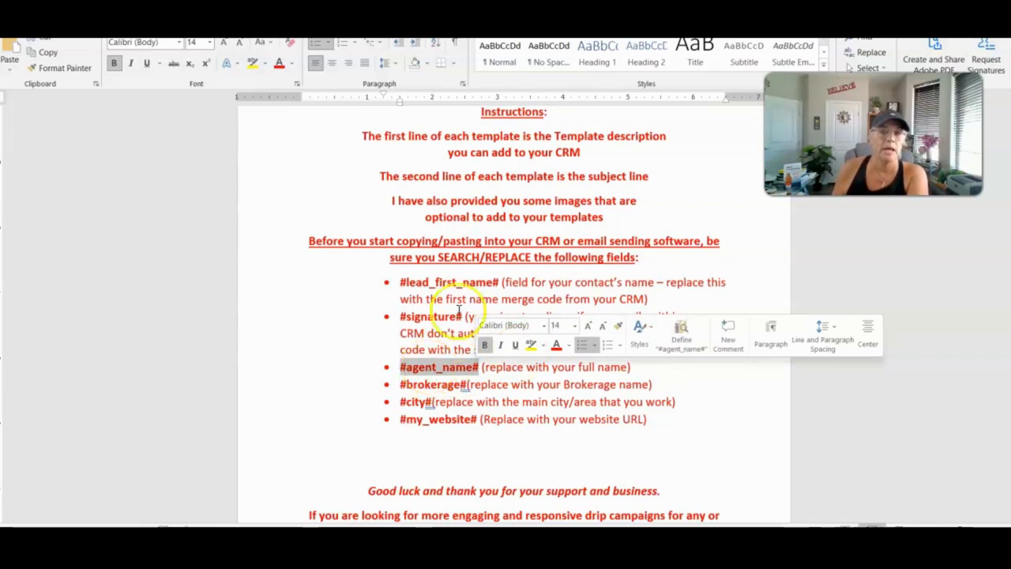
left_click_drag(399, 281, 498, 282)
key("alt+Tab")
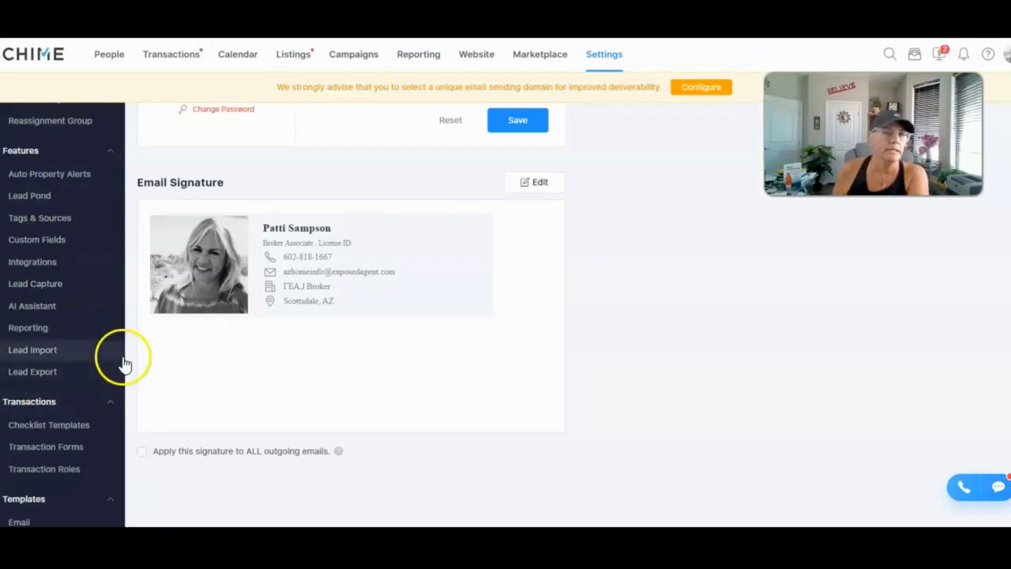
scroll(316, 221, "up", 4)
Step: Start a new email template and insert the lead first name variable
scroll(17, 452, "down", 2)
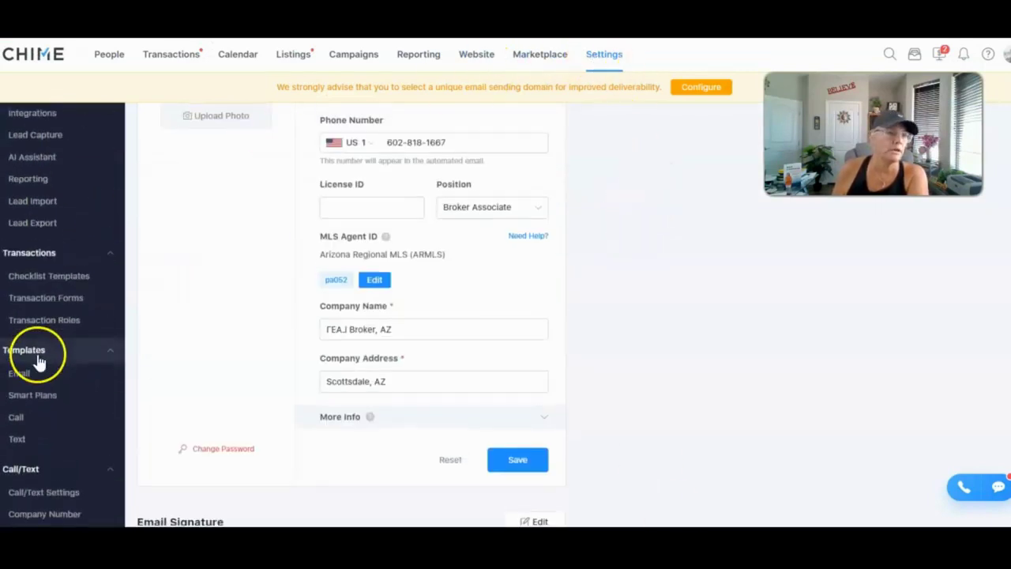
left_click(19, 368)
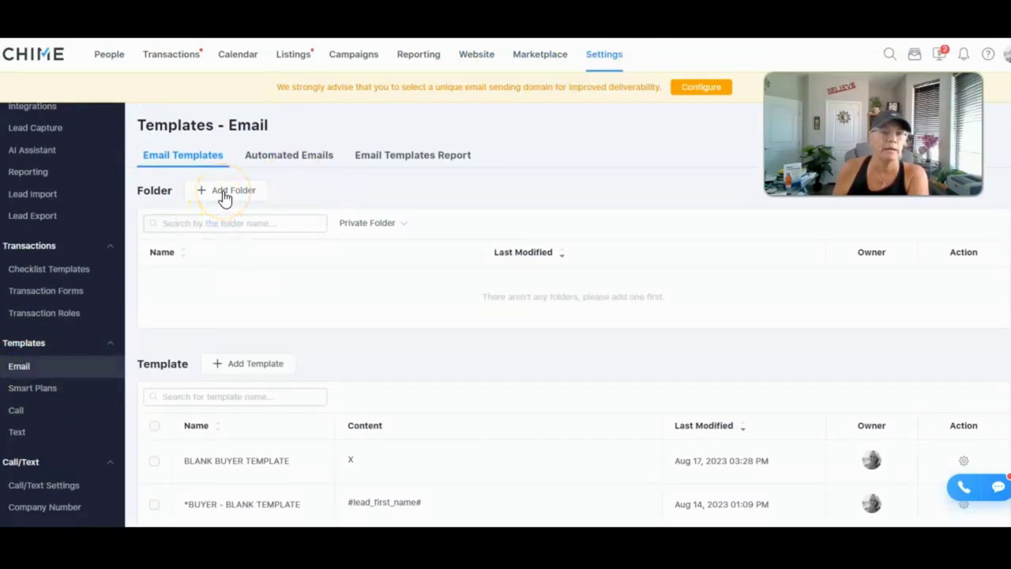
left_click(248, 362)
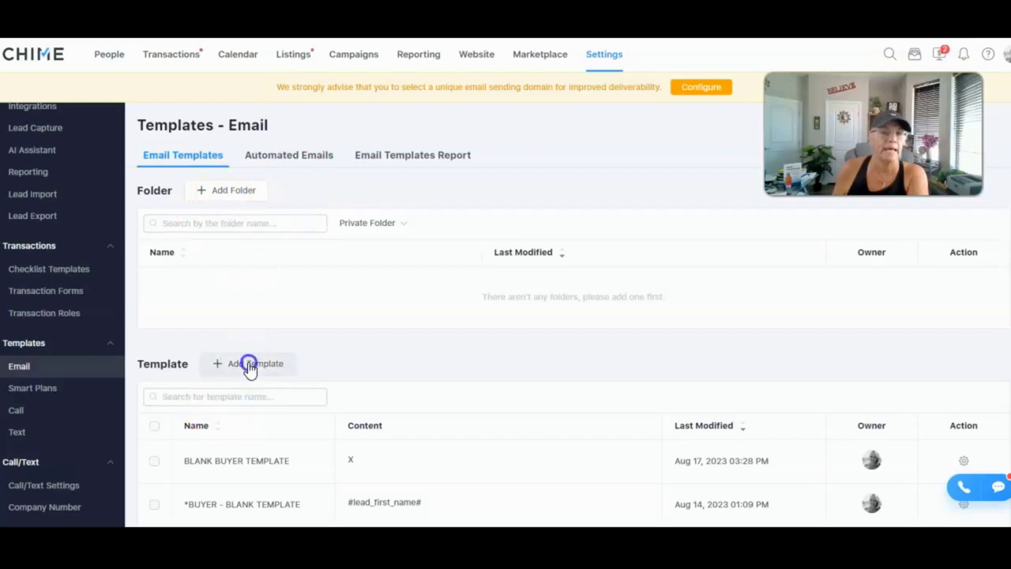
left_click(363, 322)
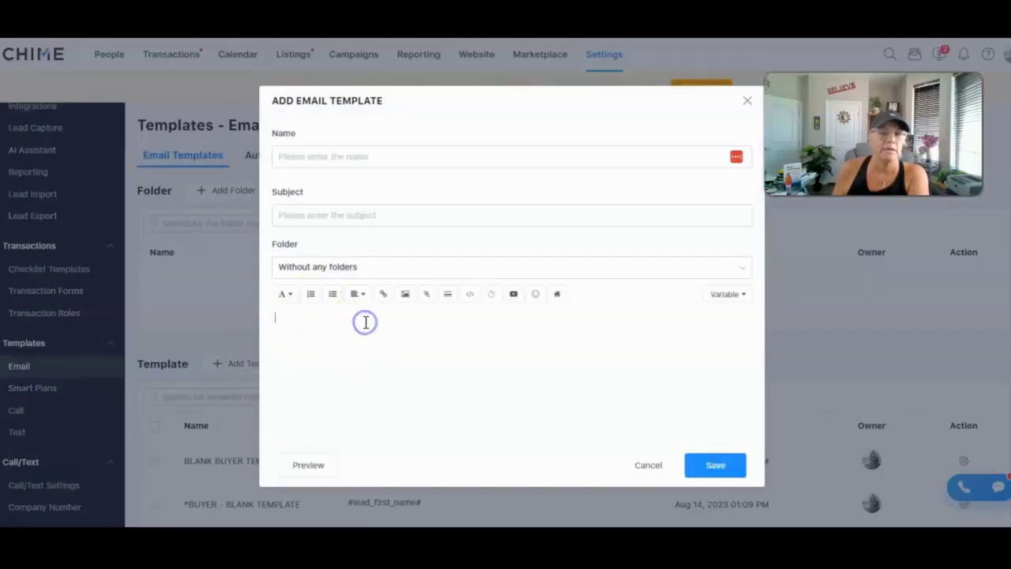
left_click(728, 296)
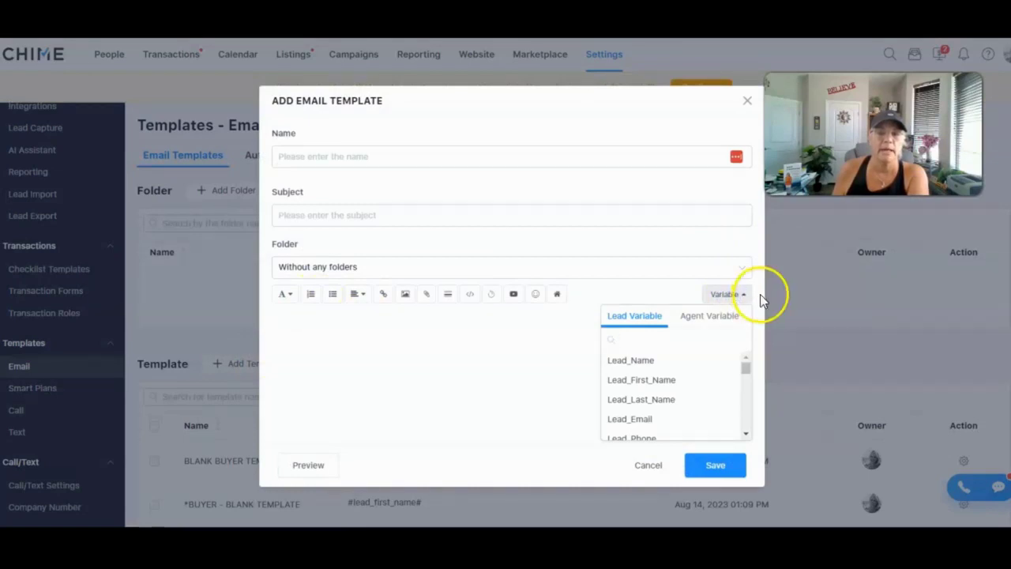
left_click(639, 380)
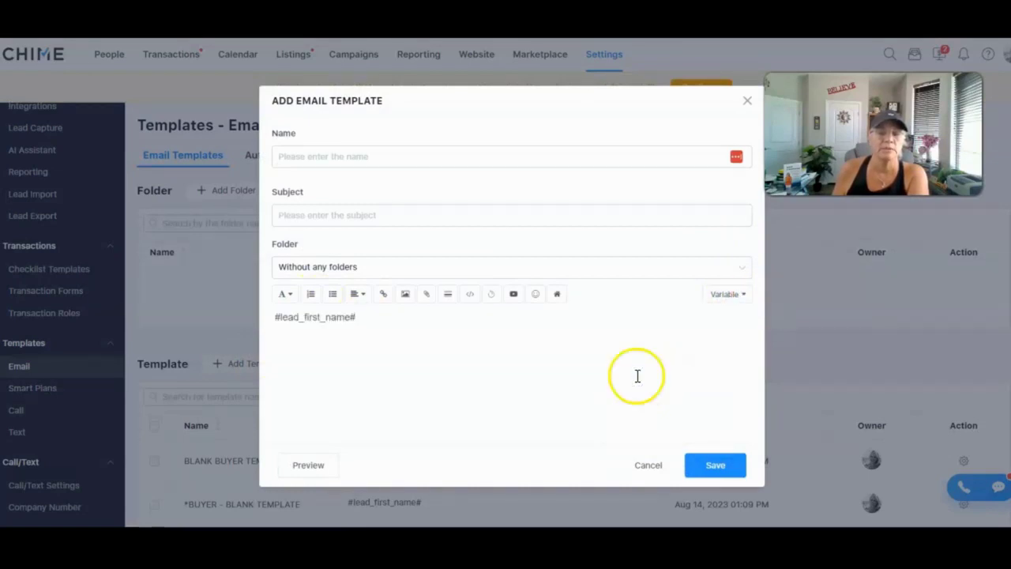
key("Return")
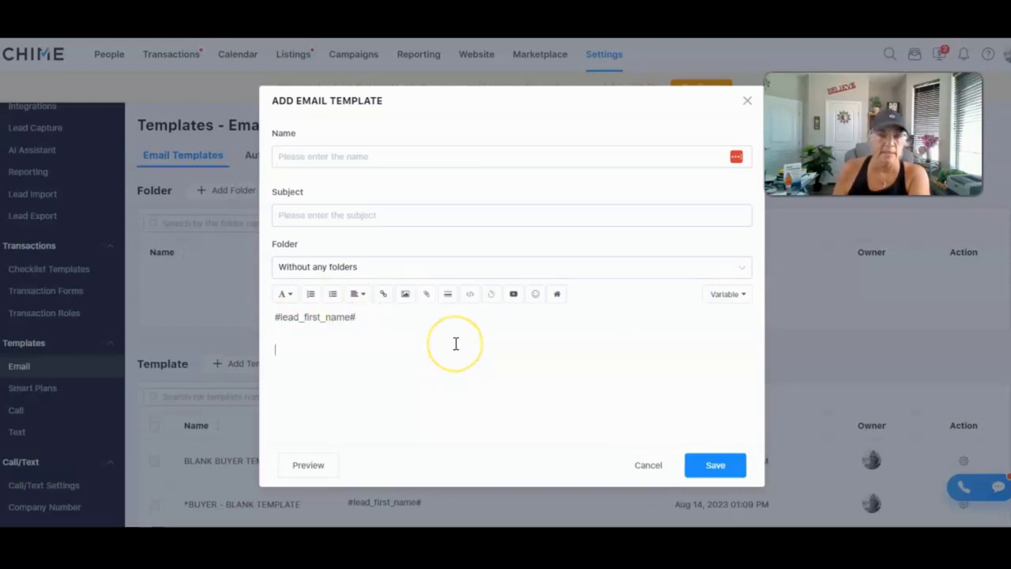
Step: Insert the My_Website agent variable with a blank line above it
left_click(729, 296)
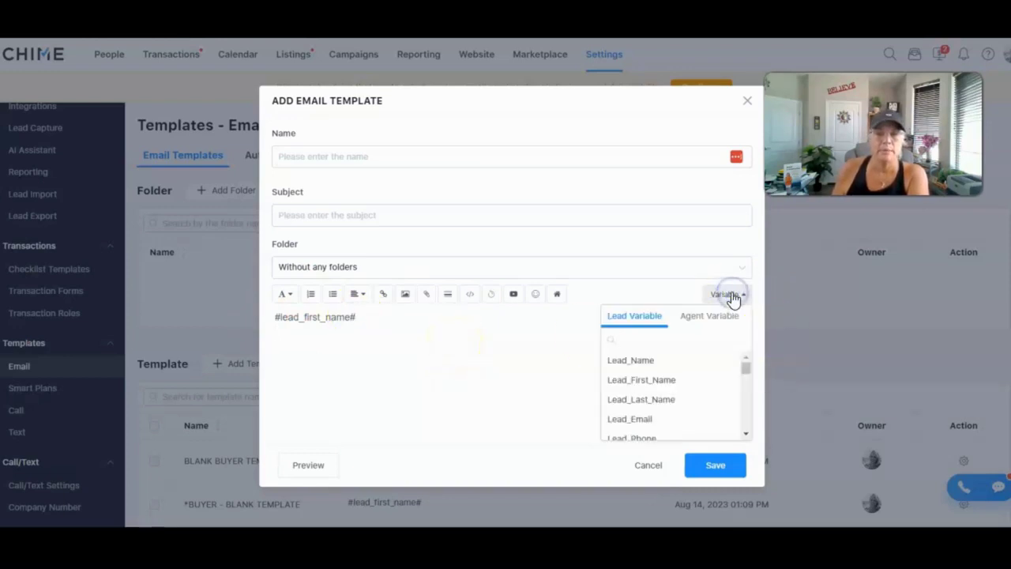
left_click(710, 318)
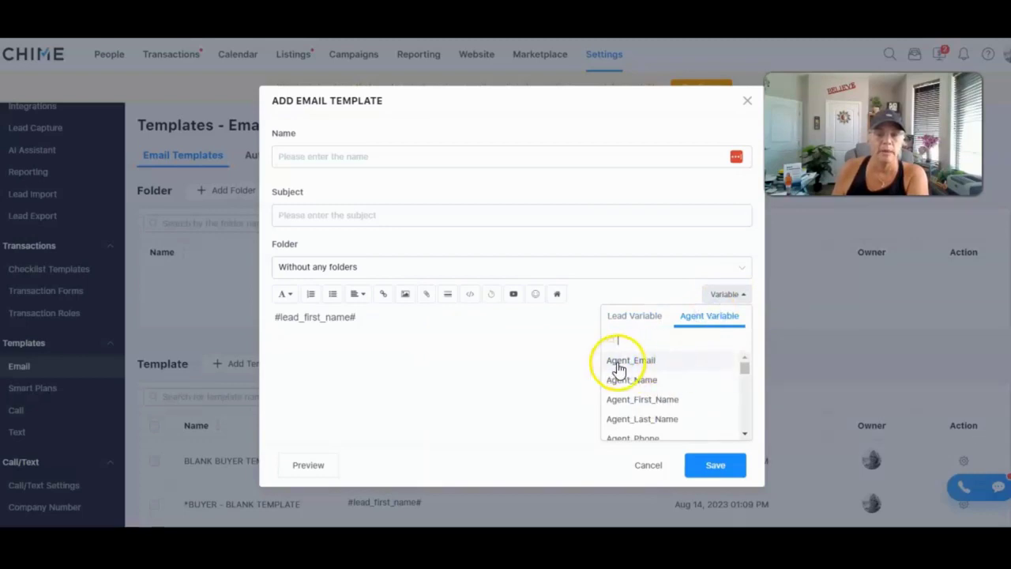
scroll(659, 391, "down", 1)
scroll(655, 395, "down", 3)
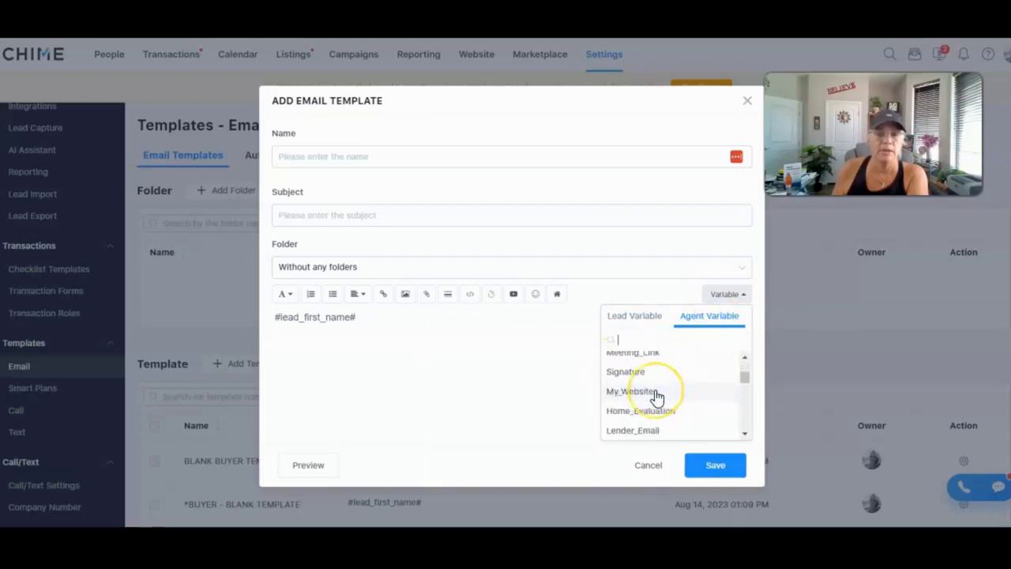
scroll(652, 411, "up", 2)
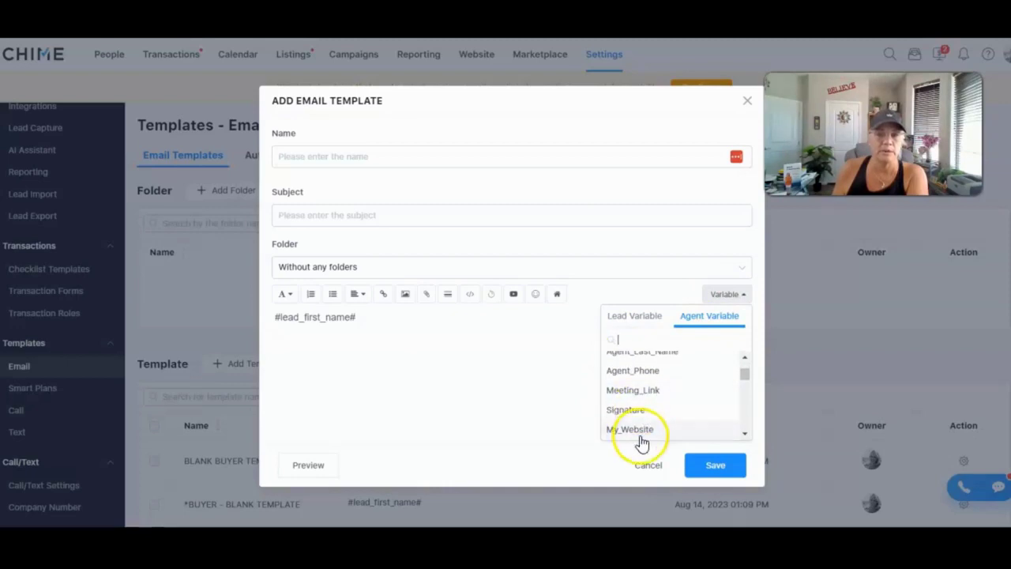
left_click(639, 432)
left_click(277, 363)
left_click(355, 357)
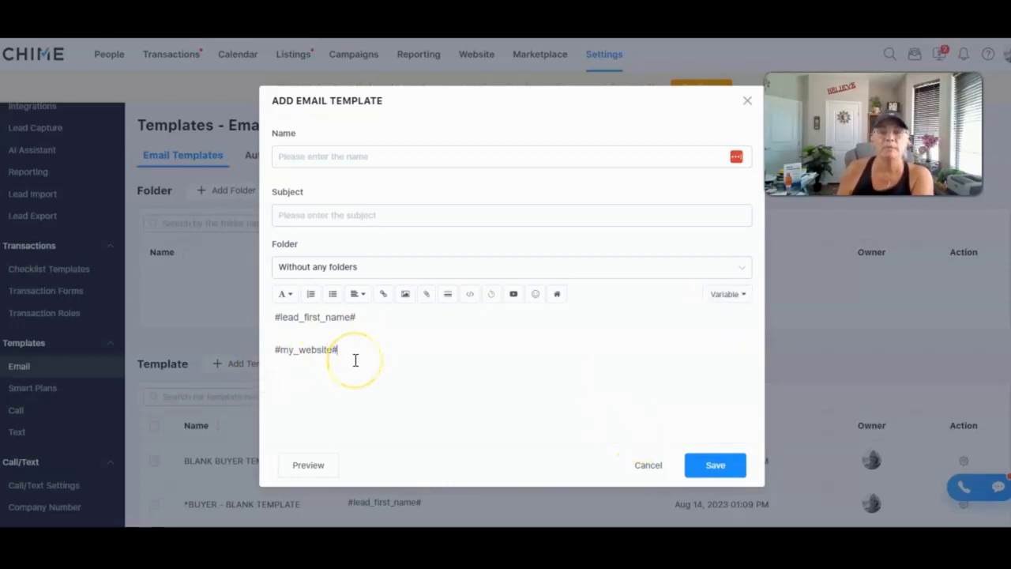
key("Return")
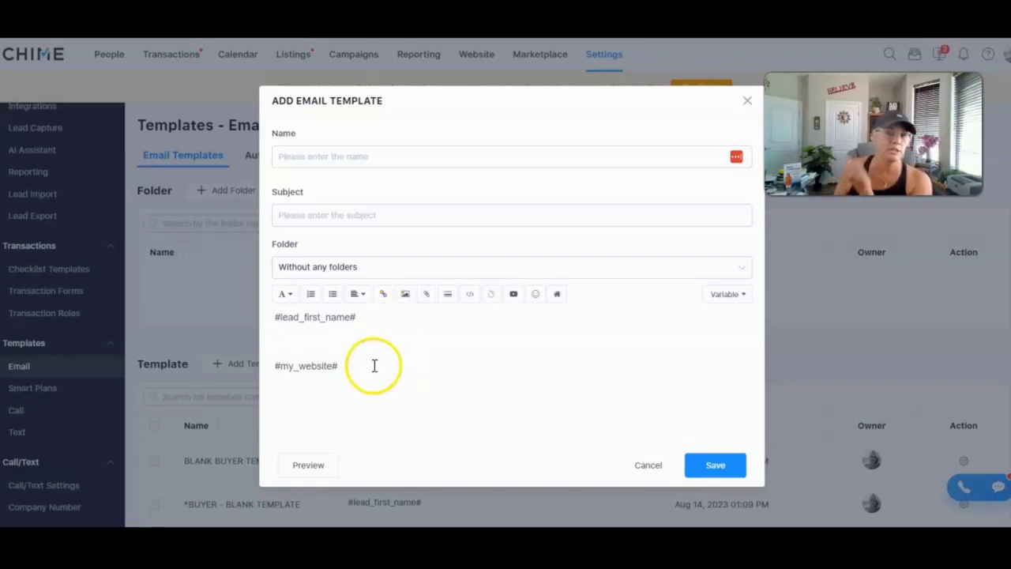
Step: Try inserting the agent Signature variable, undo it, and return to Word
left_click(722, 299)
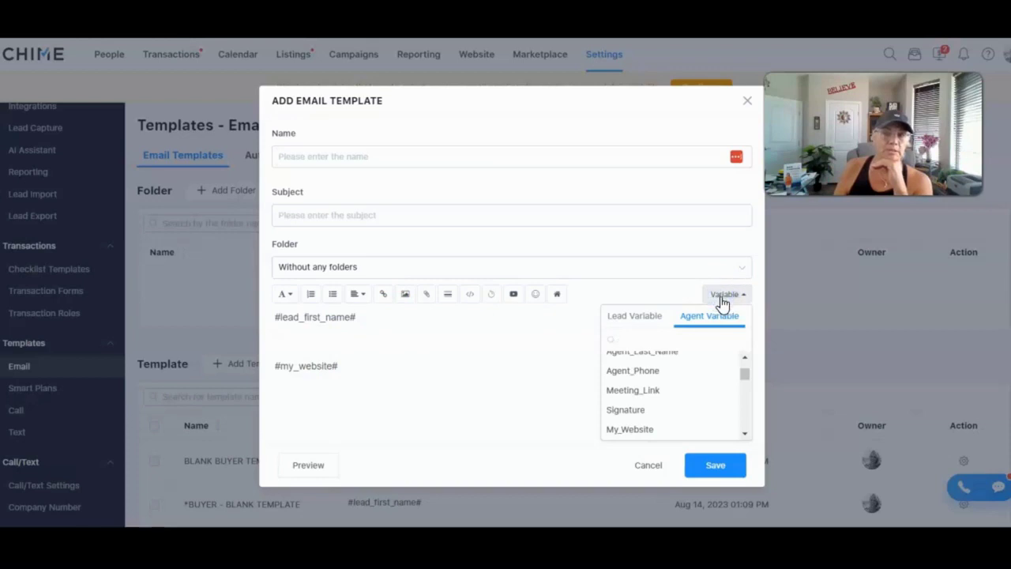
left_click(631, 410)
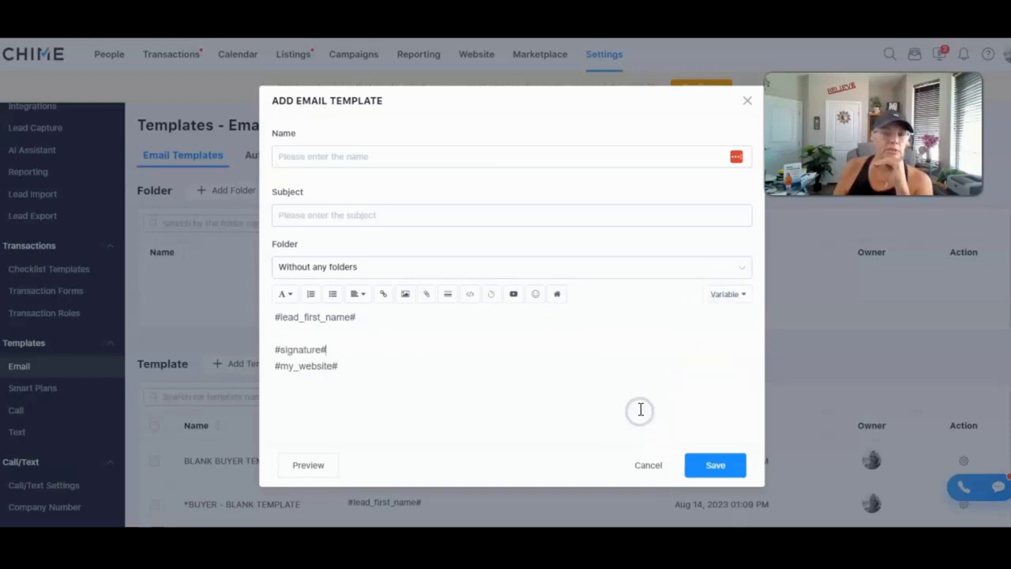
key("ctrl+z")
left_click(725, 293)
scroll(671, 386, "up", 3)
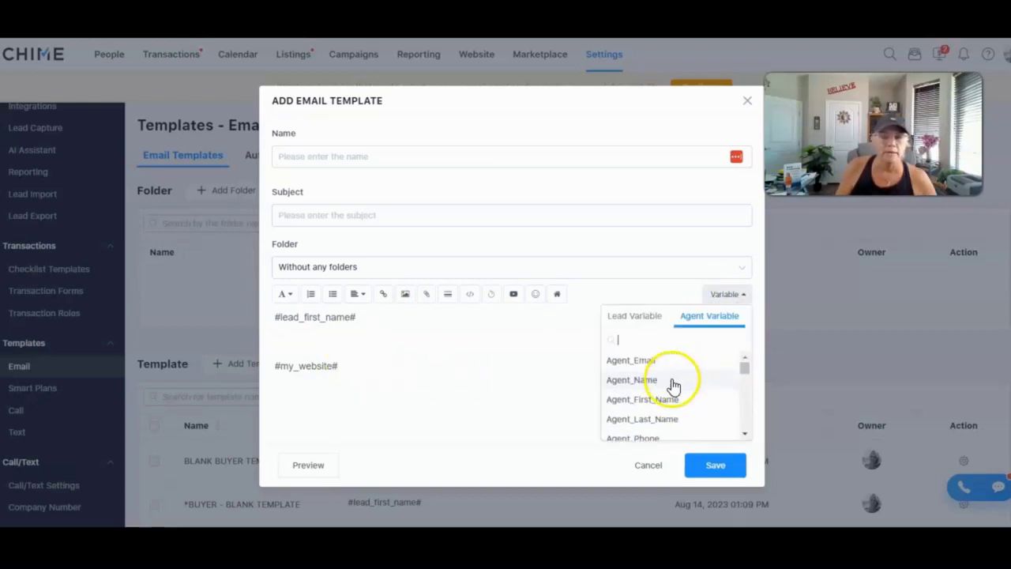
left_click(355, 361)
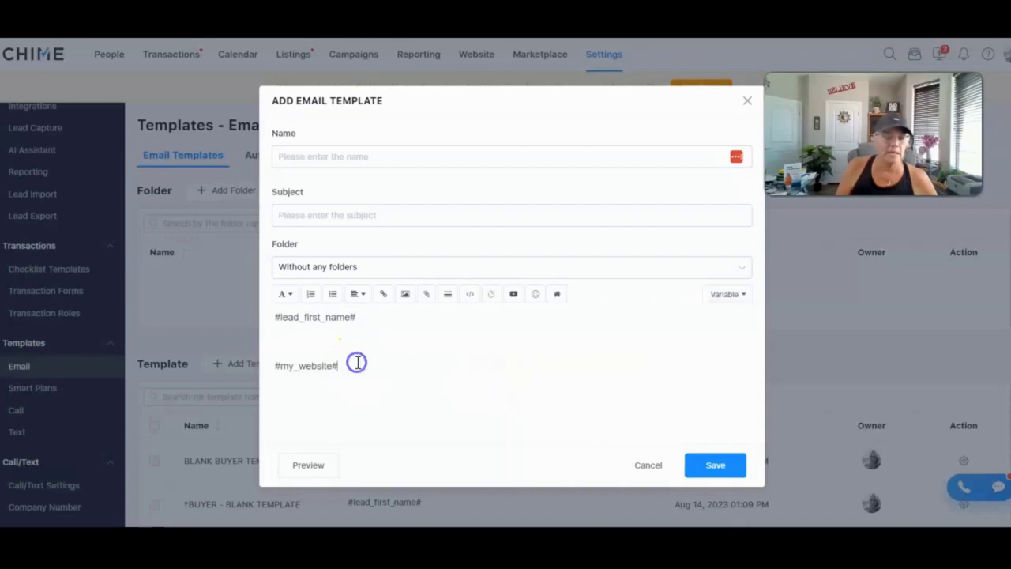
left_click_drag(355, 361, 235, 356)
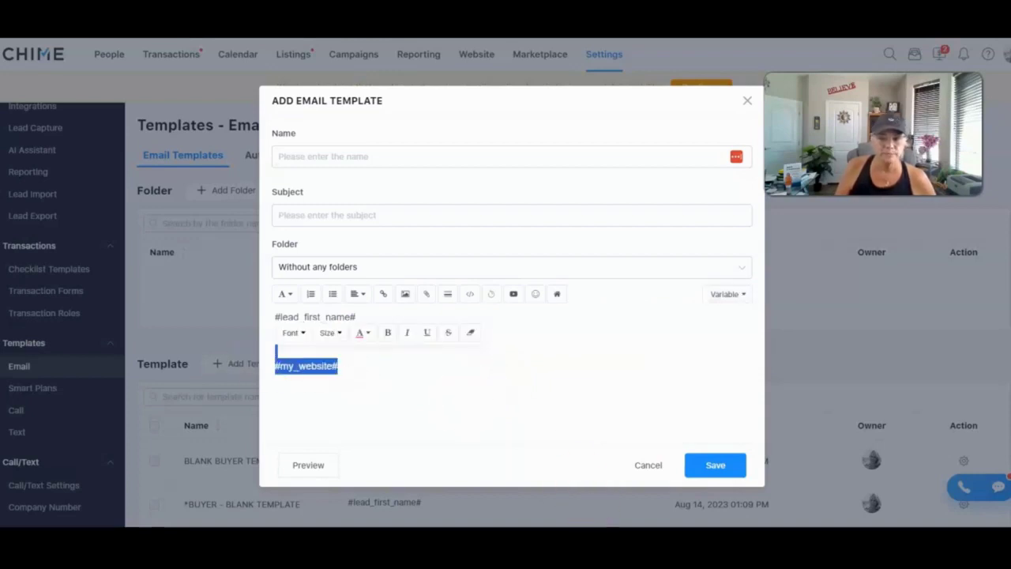
left_click(643, 491)
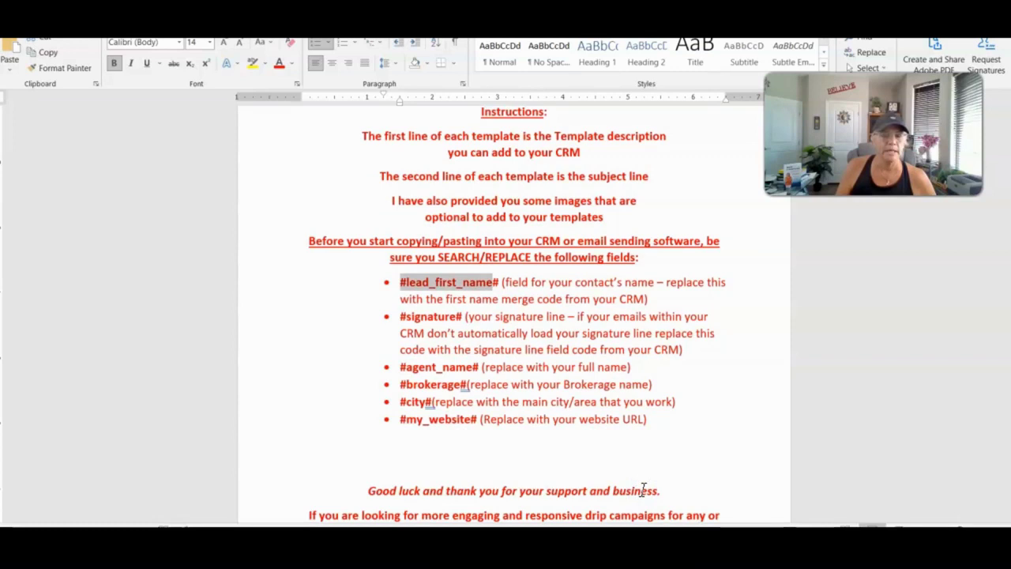
Step: Copy #agent_name# from the instructions bullet list and bring up Find and Replace
left_click(477, 366)
left_click_drag(477, 366, 398, 367)
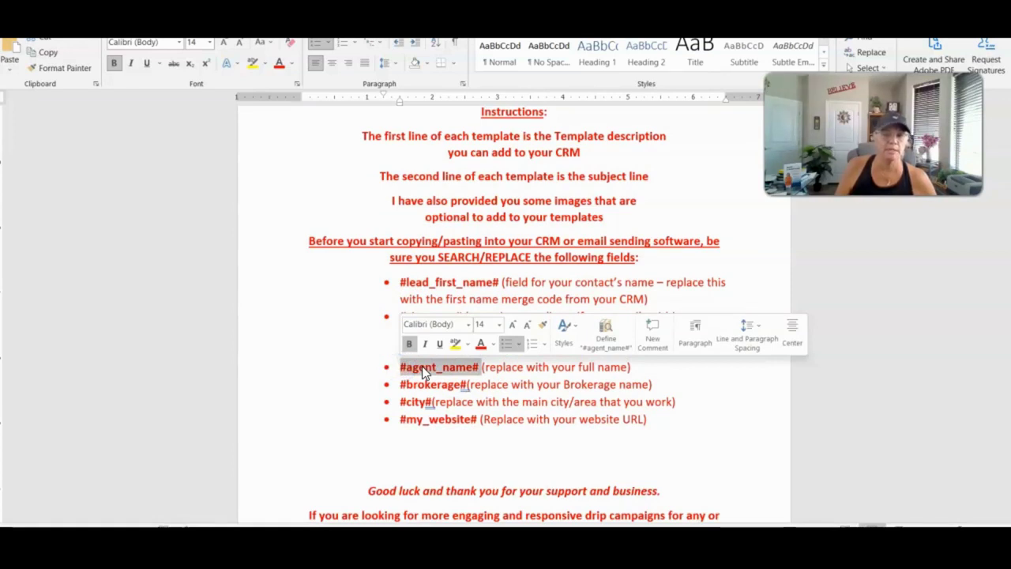
right_click(422, 367)
left_click(496, 136)
left_click(466, 338)
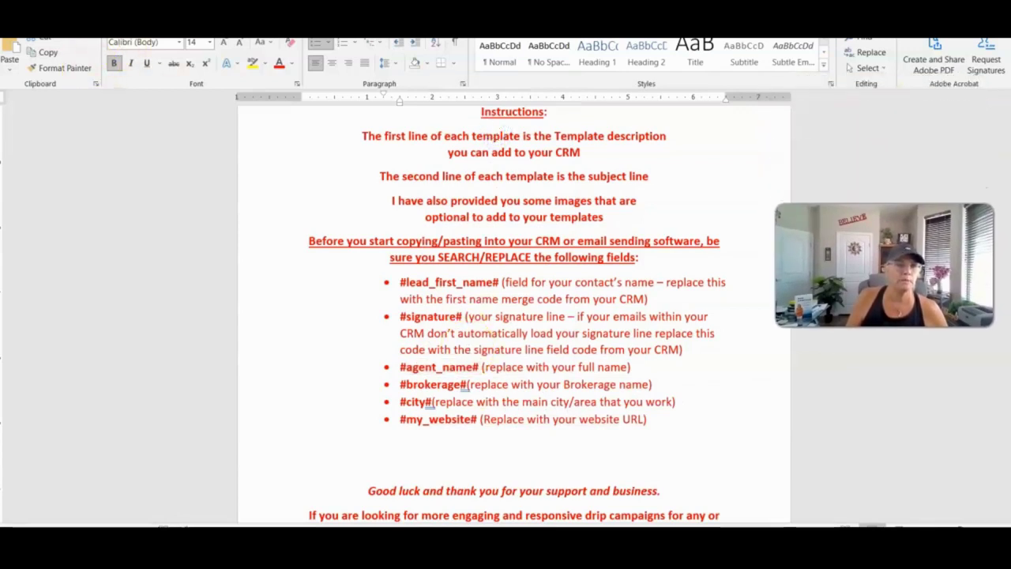
double_click(439, 366)
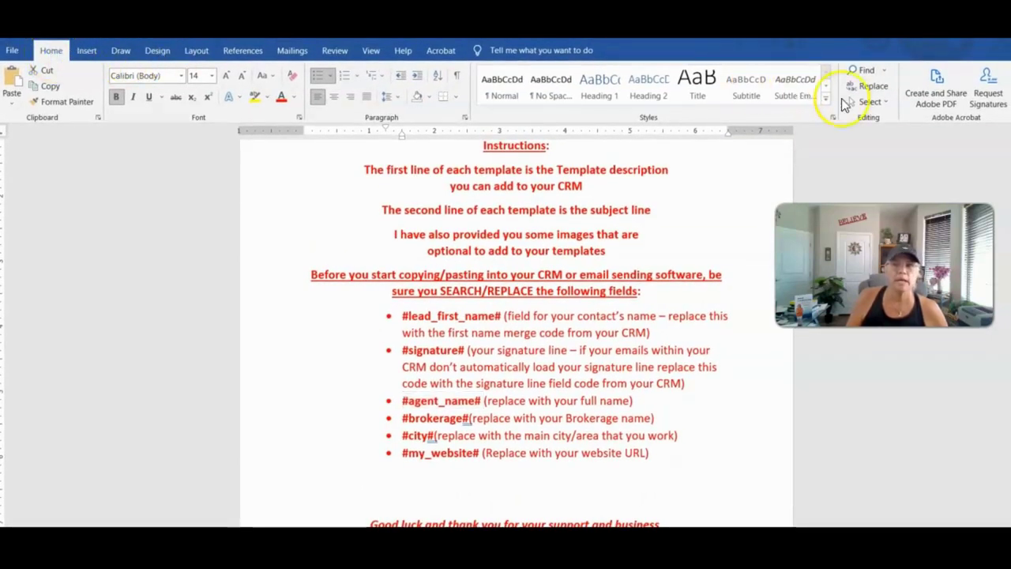
left_click(879, 90)
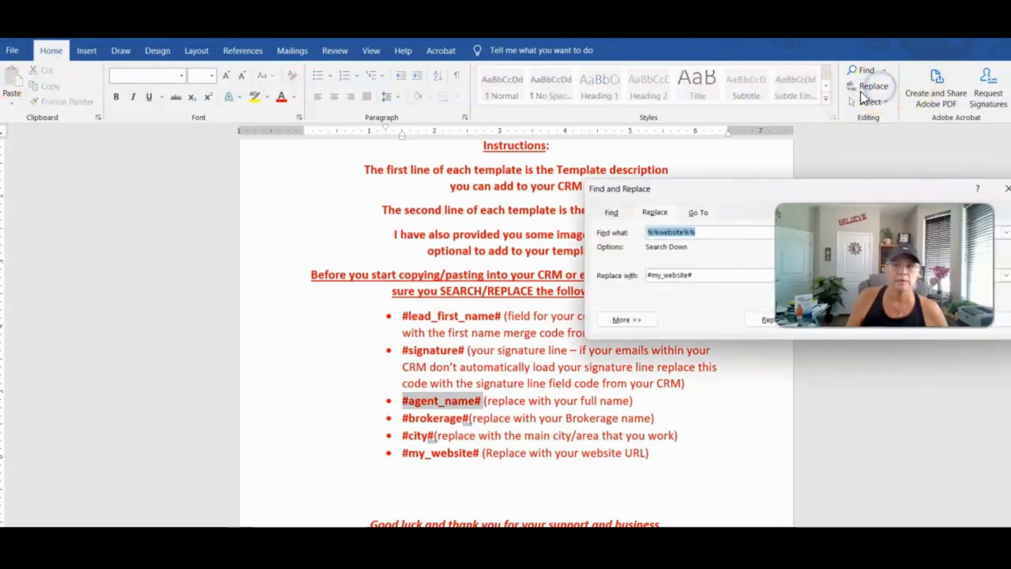
Step: Replace all 8 #agent_name# occurrences with the agent's full name and close the dialog
key("ctrl+v")
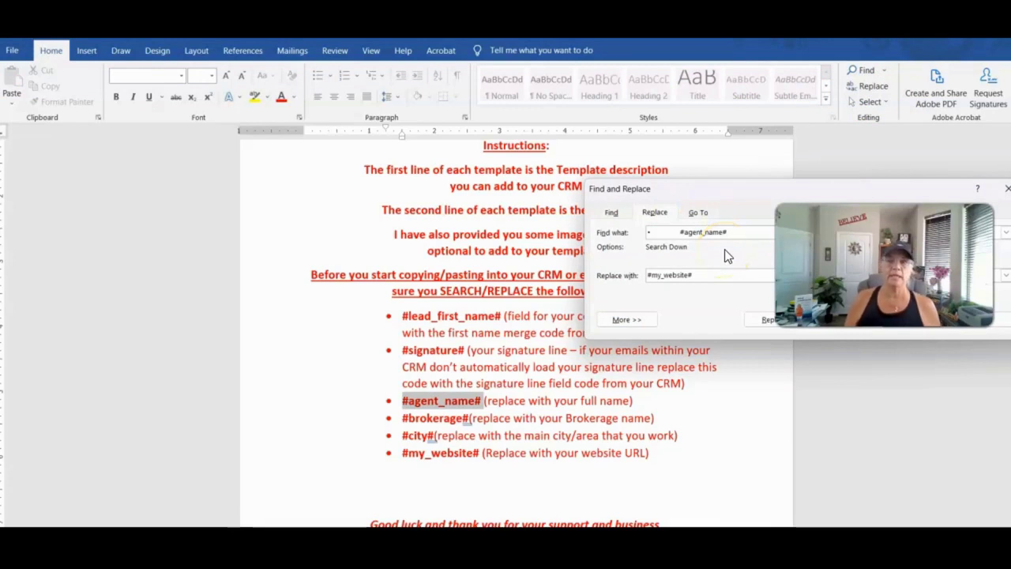
key("Home")
key("Delete")
key("Delete")
left_click(732, 248)
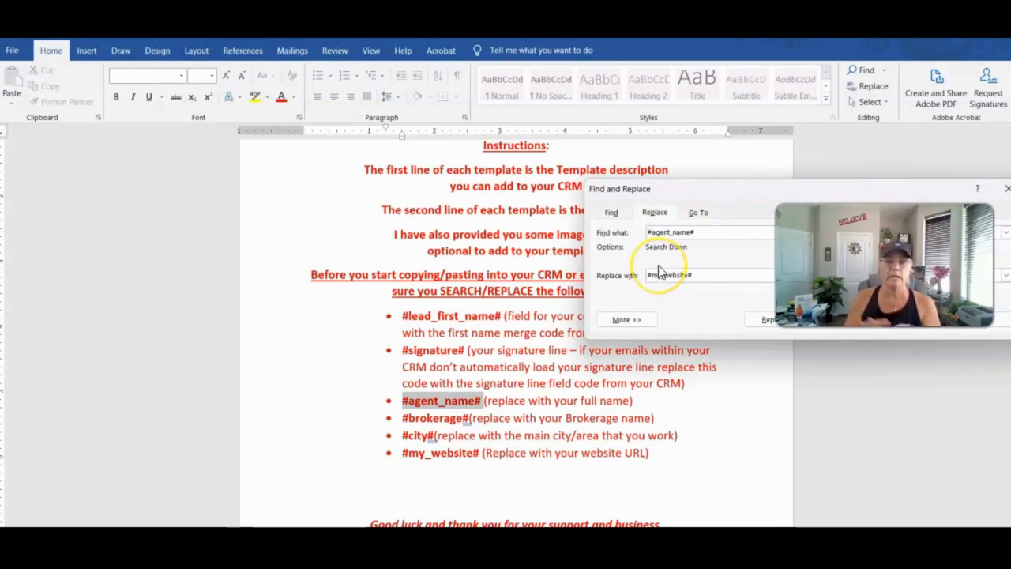
left_click_drag(716, 276, 571, 276)
type("pATTI")
type("Patti Sampson")
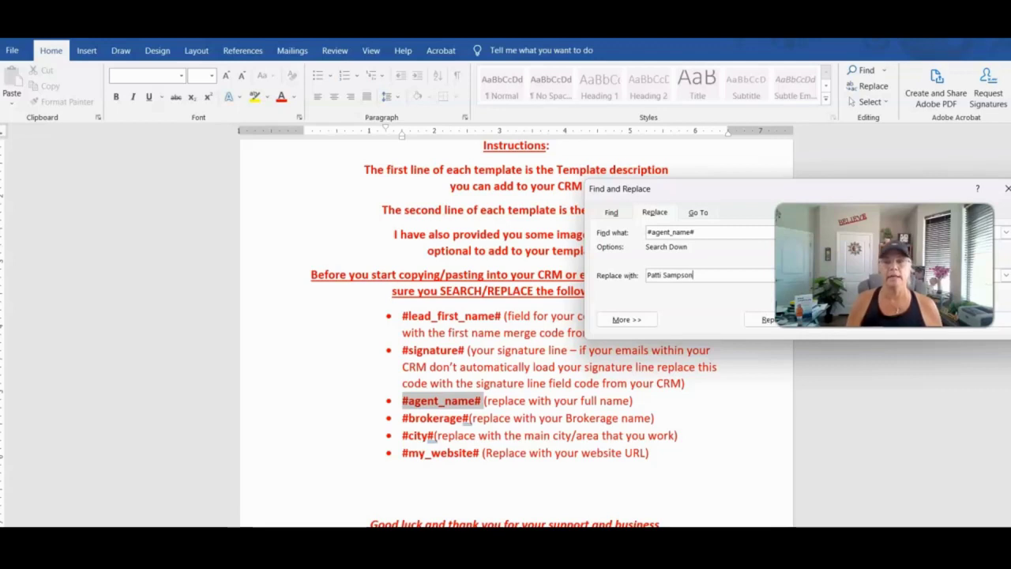
left_click(845, 326)
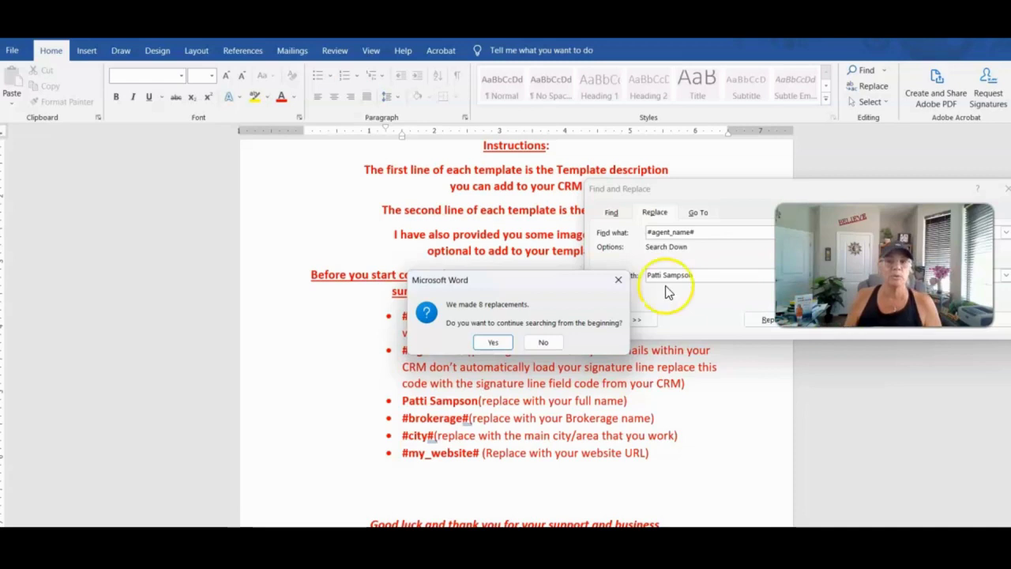
left_click(500, 345)
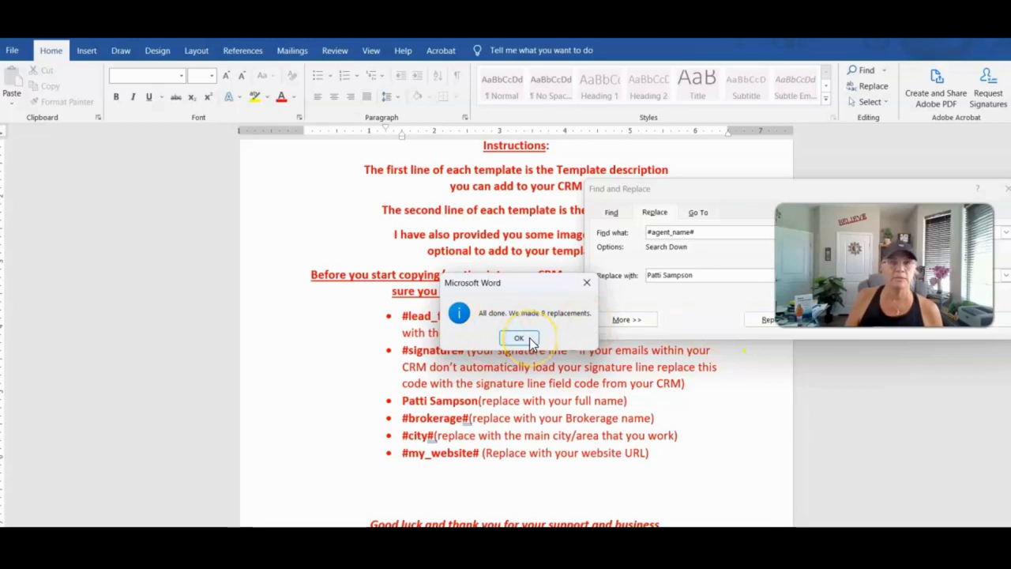
left_click(519, 338)
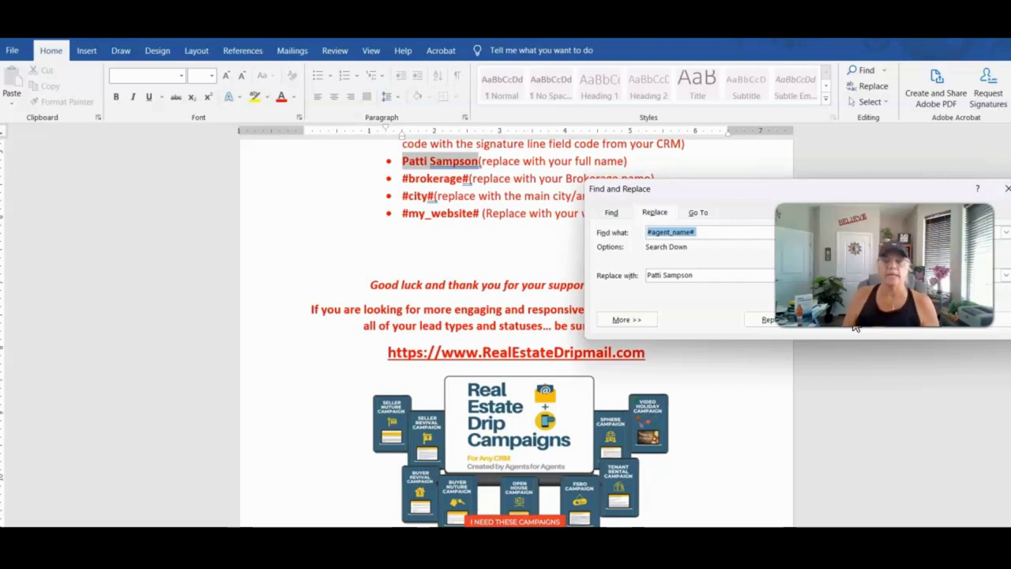
left_click(960, 323)
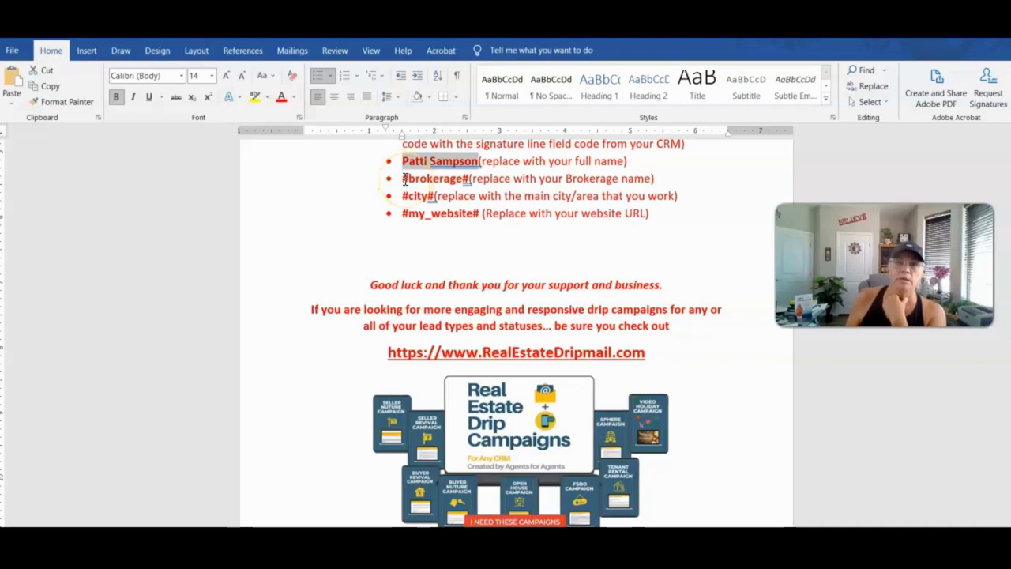
Step: Copy the #brokerage# placeholder text and bring up Find and Replace
left_click_drag(403, 178, 468, 180)
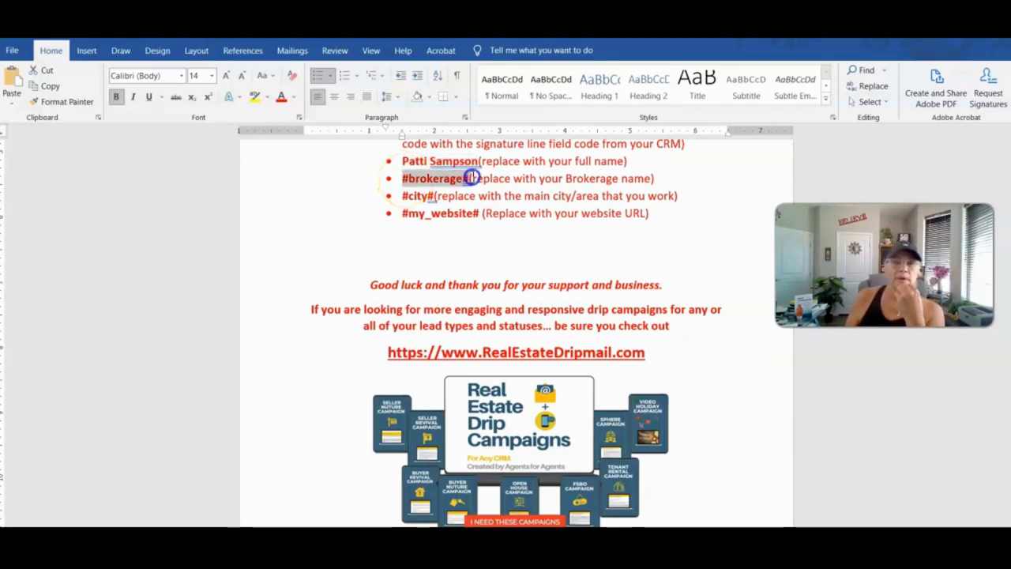
right_click(431, 180)
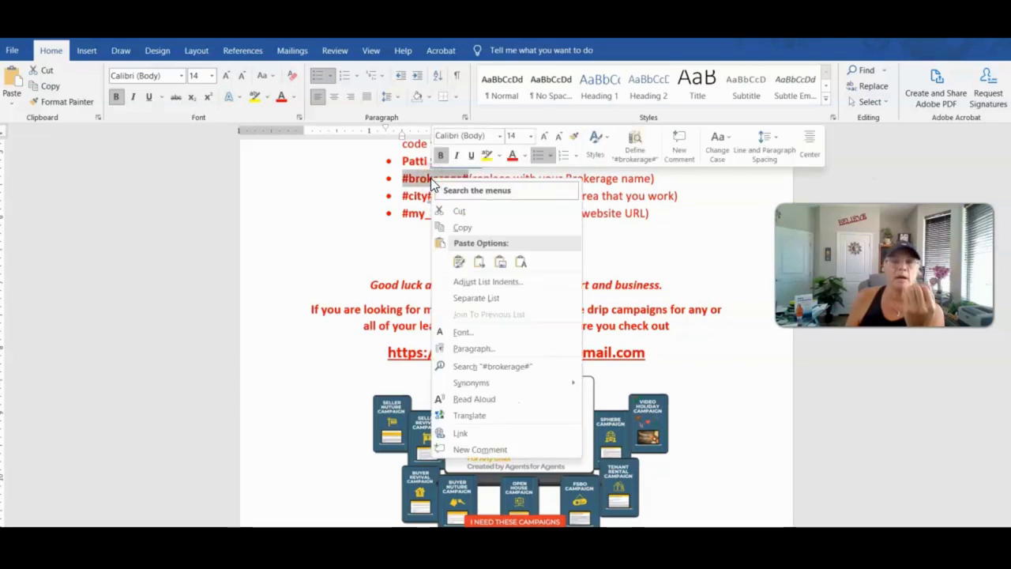
left_click(471, 222)
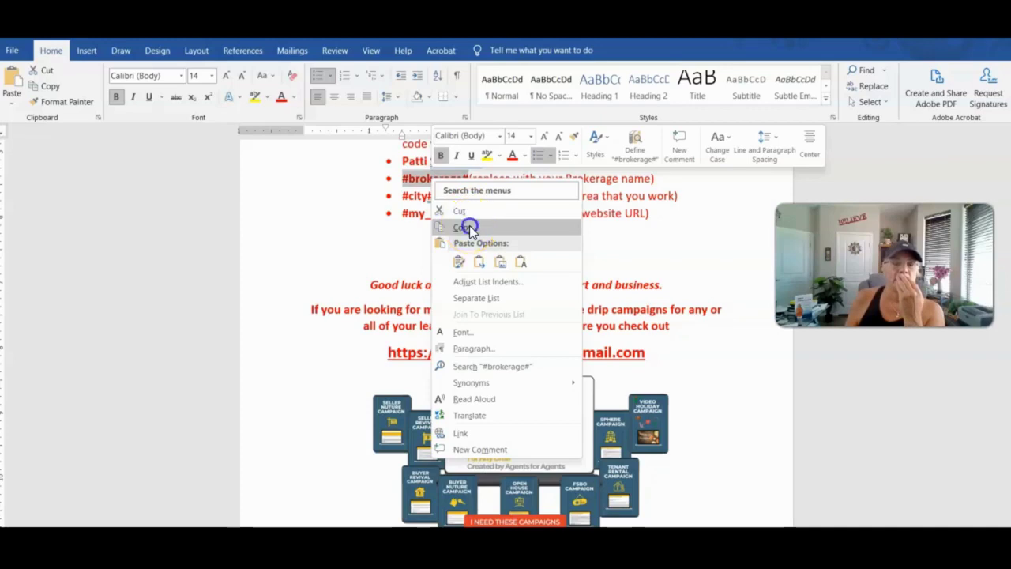
left_click(466, 227)
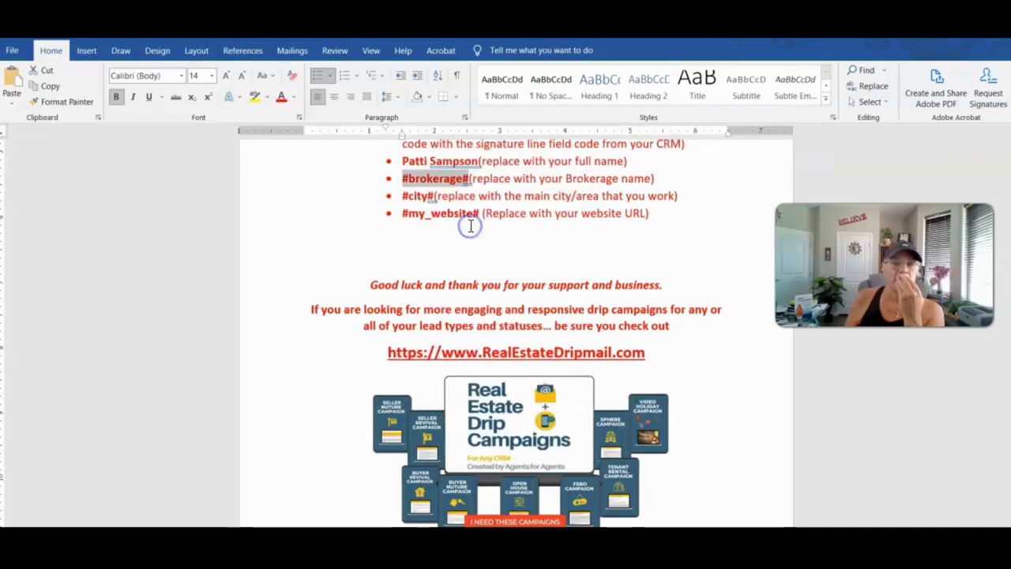
left_click(652, 231)
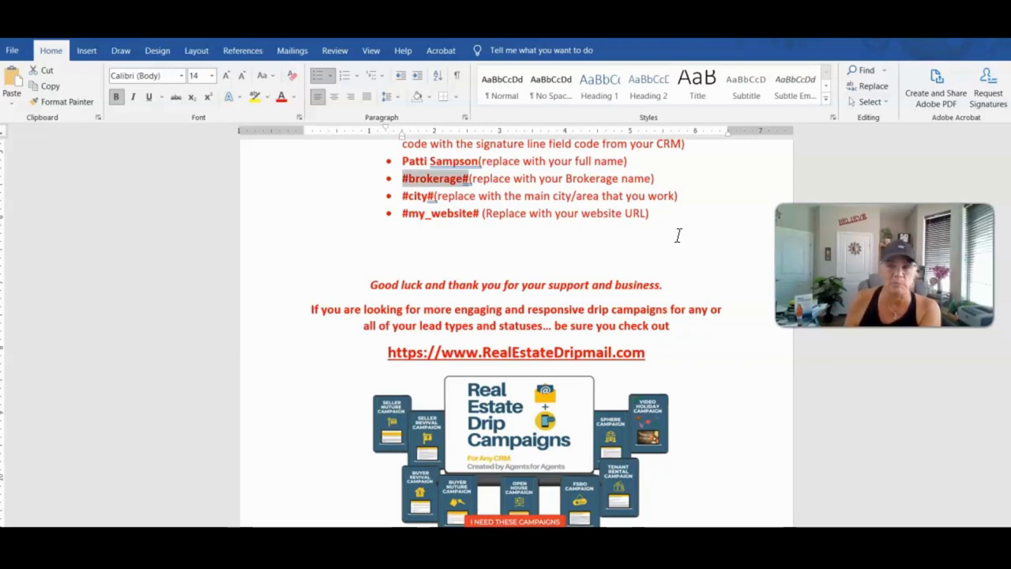
scroll(678, 235, "up", 3)
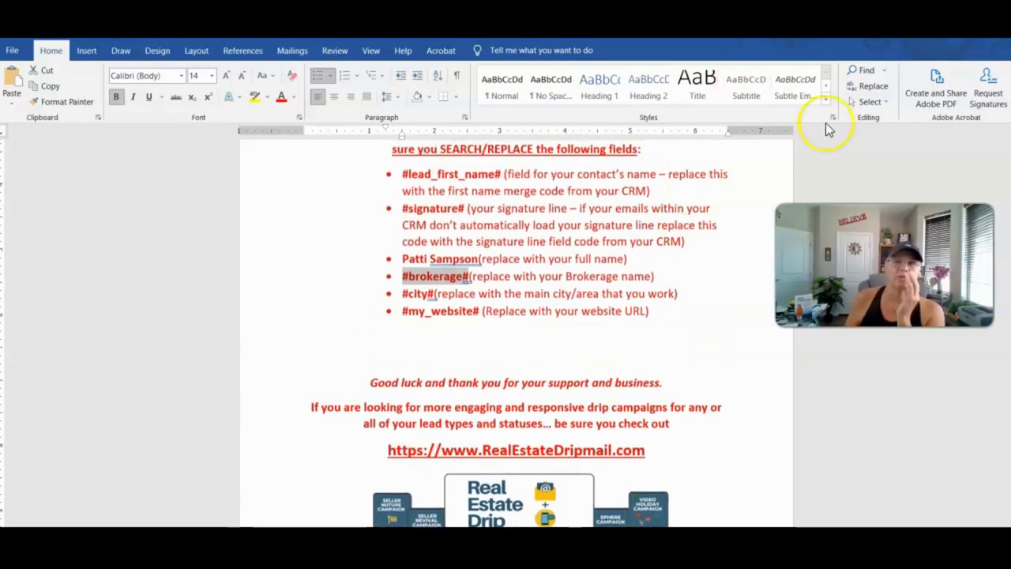
left_click(872, 86)
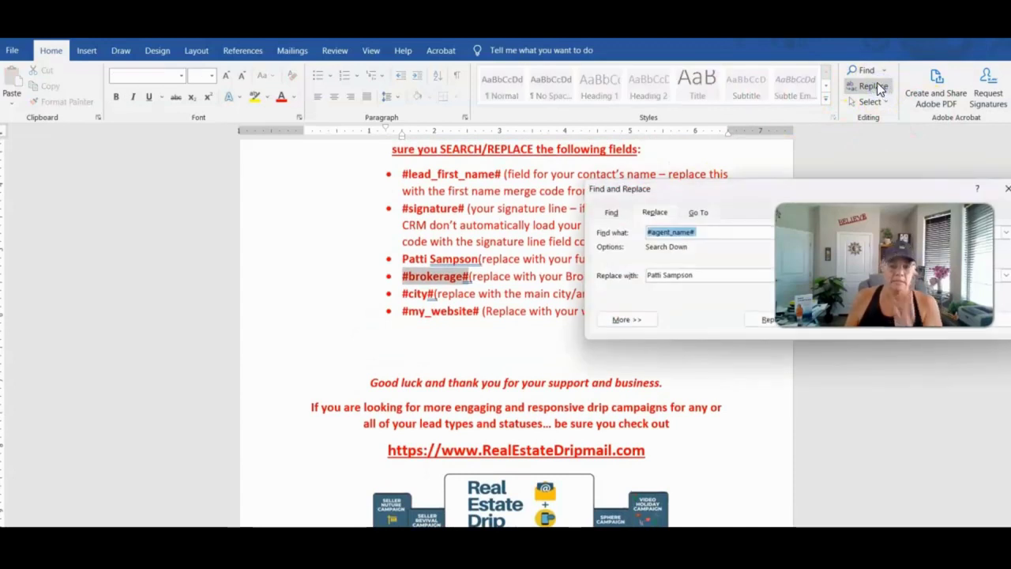
Step: Replace all 3 #brokerage# placeholders with 'Real Broker, AZ' and close the dialog
key("ctrl+v")
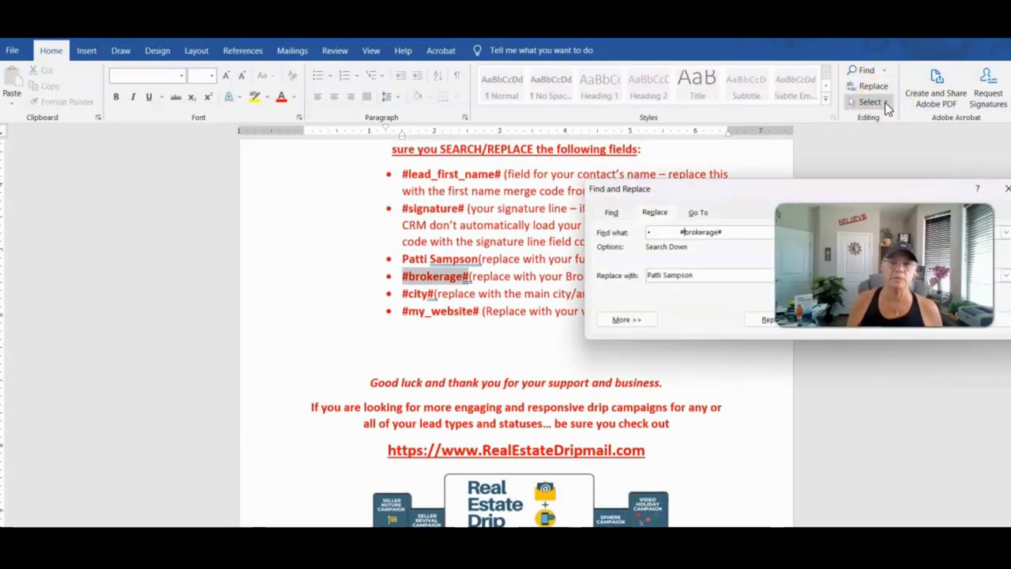
key("Delete")
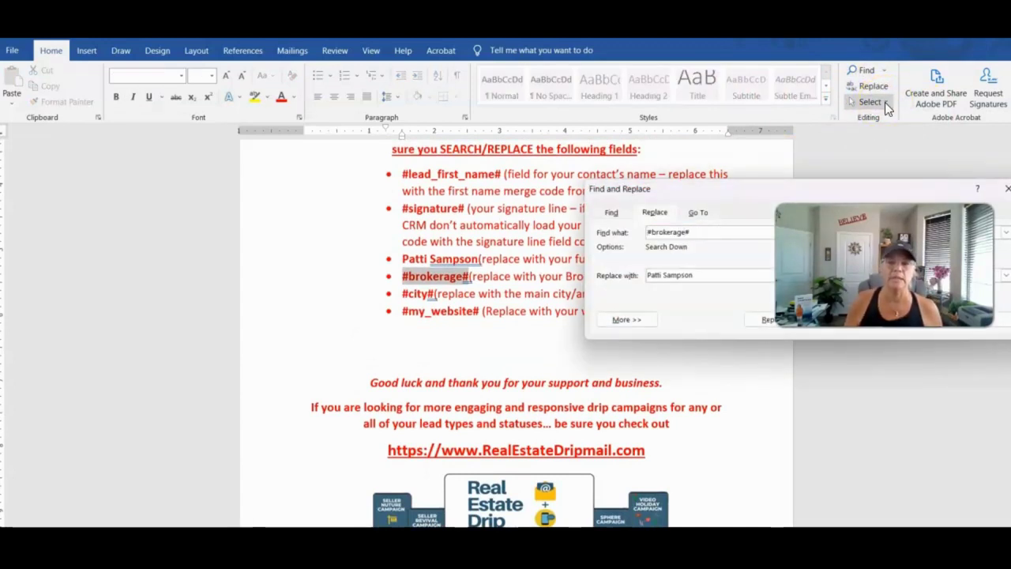
triple_click(713, 276)
type("Real Broker, A")
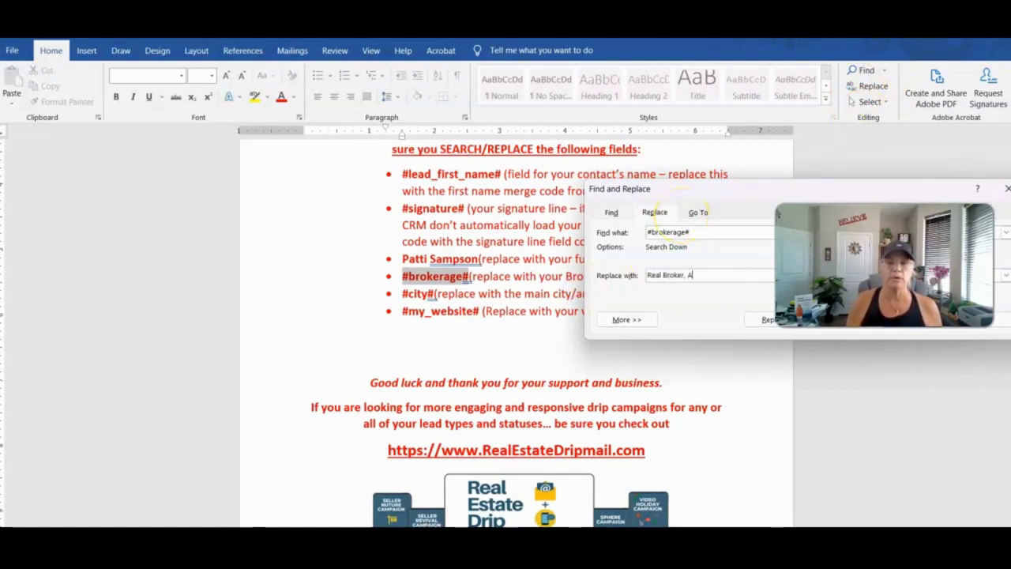
type("Z")
left_click(857, 321)
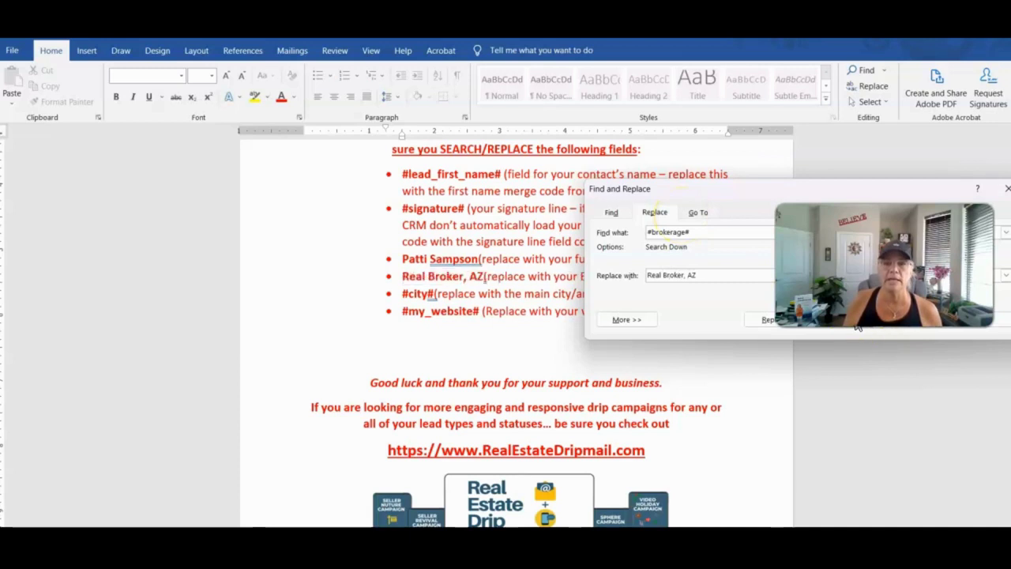
left_click(490, 343)
left_click(515, 338)
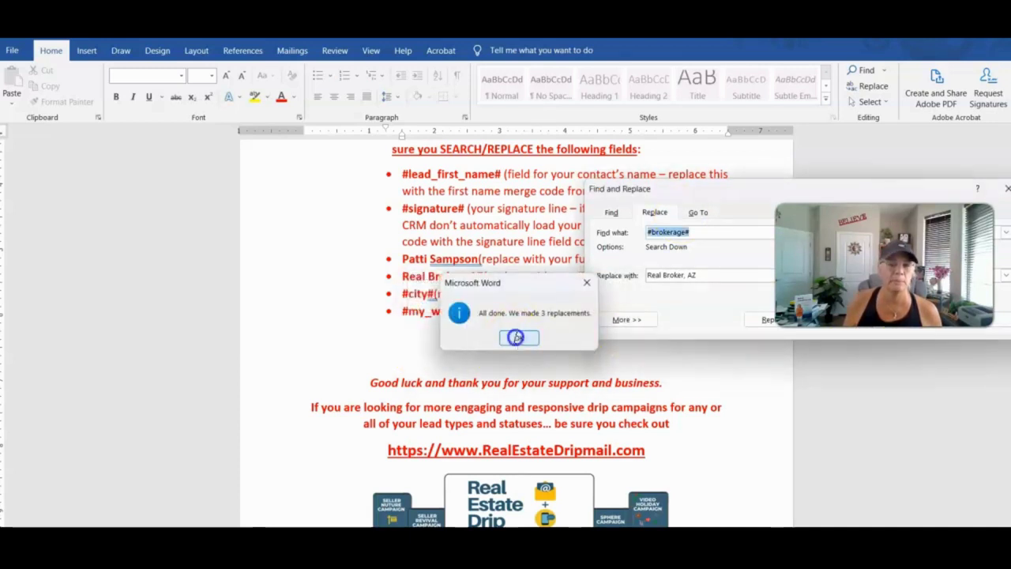
left_click(495, 232)
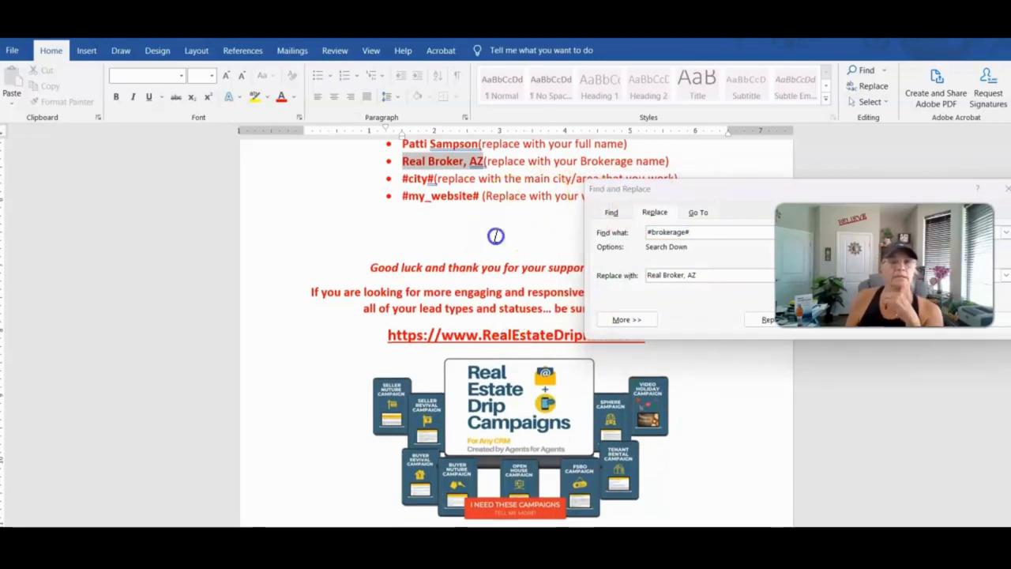
left_click(993, 323)
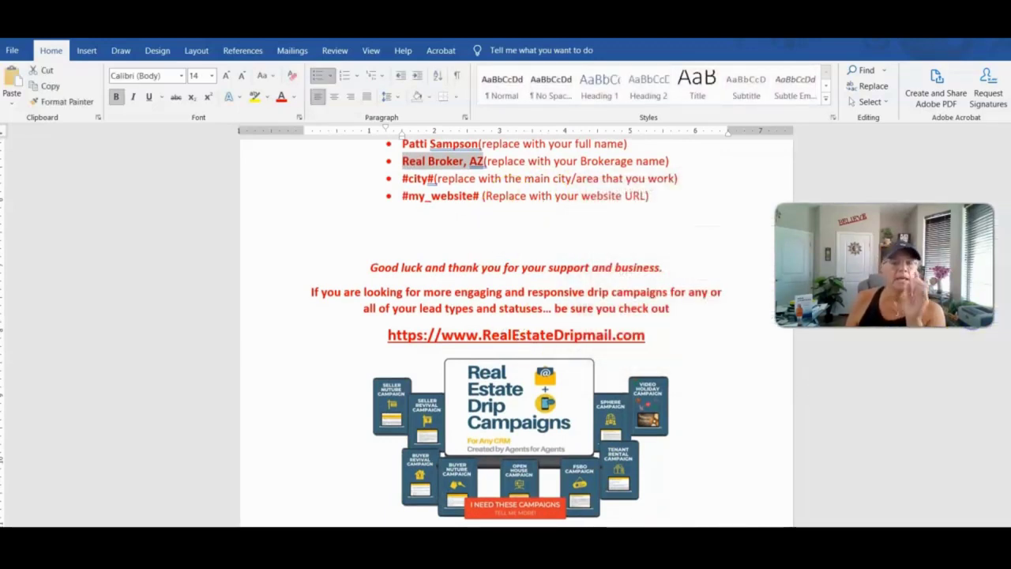
Step: Select and copy the #city# placeholder, then bring up Find and Replace
left_click(563, 230)
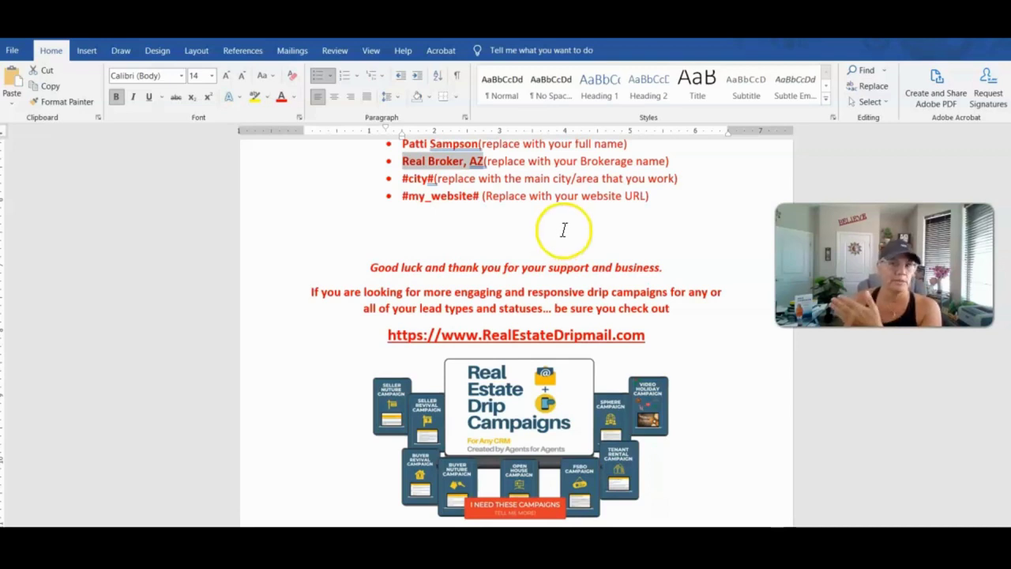
scroll(565, 228, "up", 2)
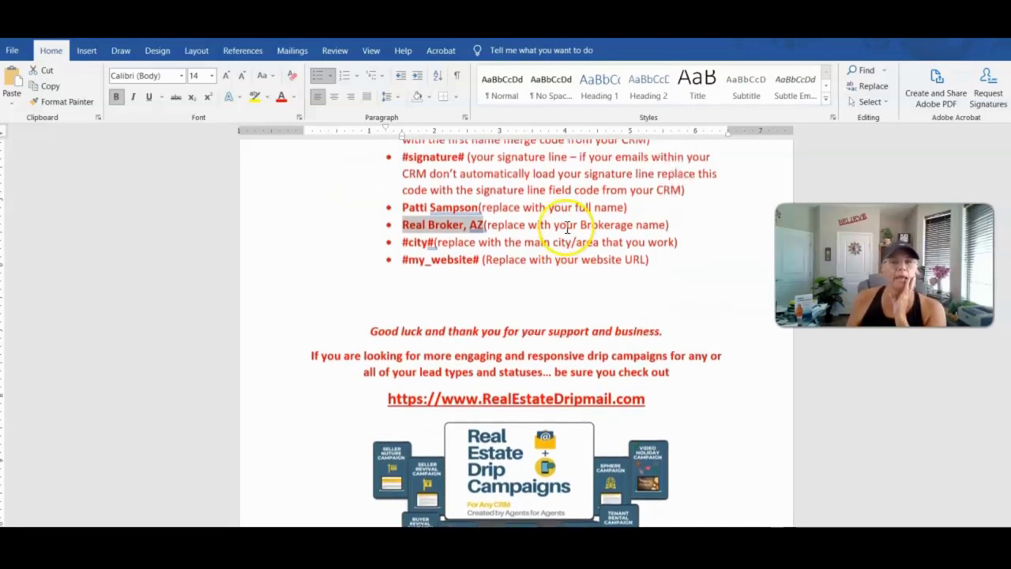
scroll(659, 282, "up", 2)
double_click(401, 308)
left_click_drag(404, 308, 425, 315)
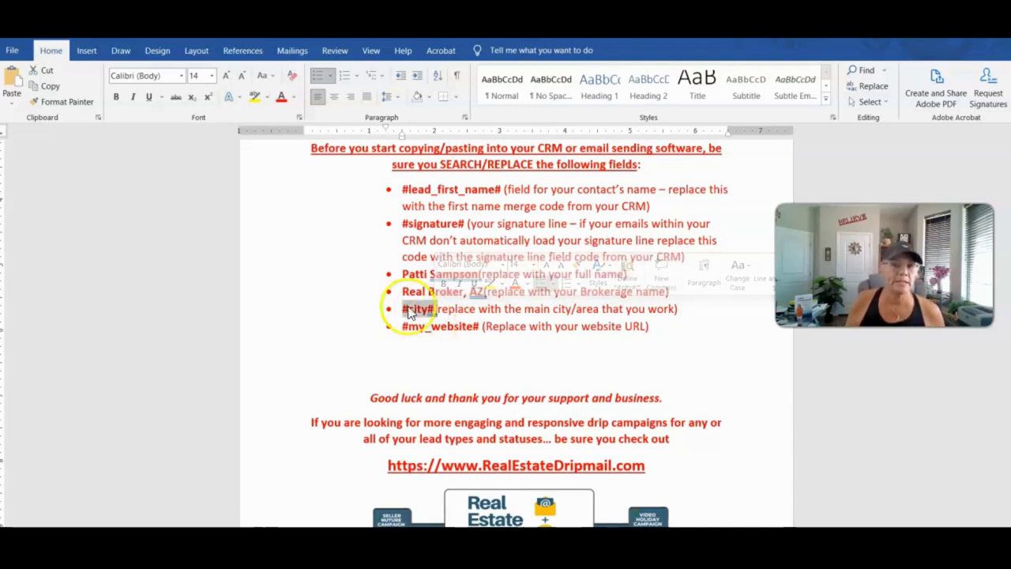
right_click(426, 312)
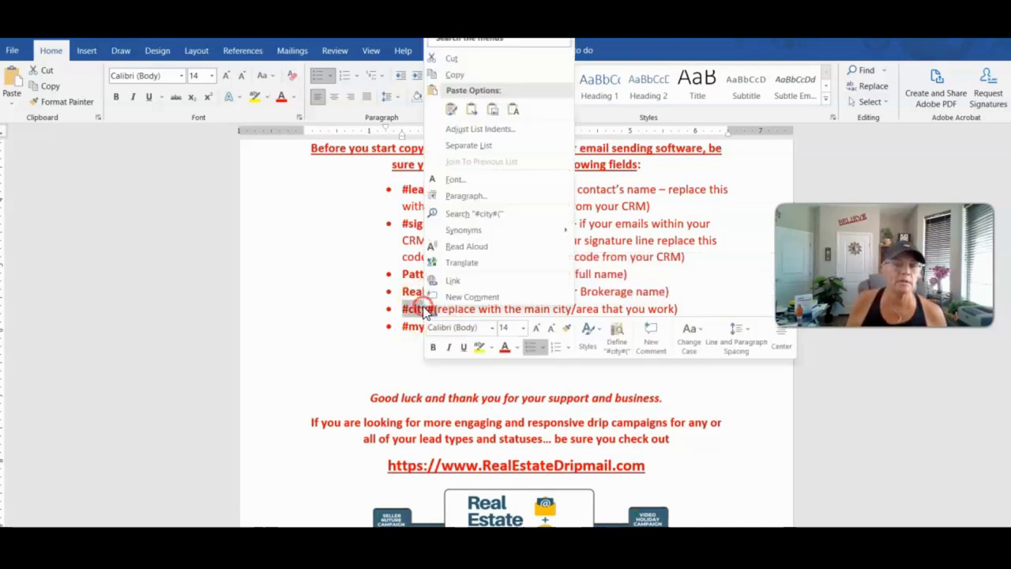
left_click(490, 74)
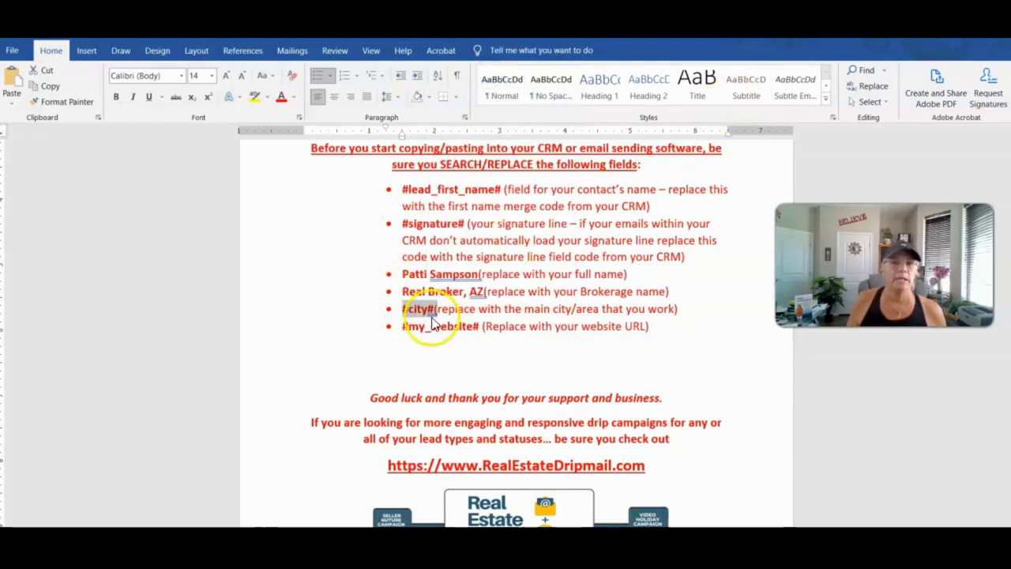
left_click(869, 88)
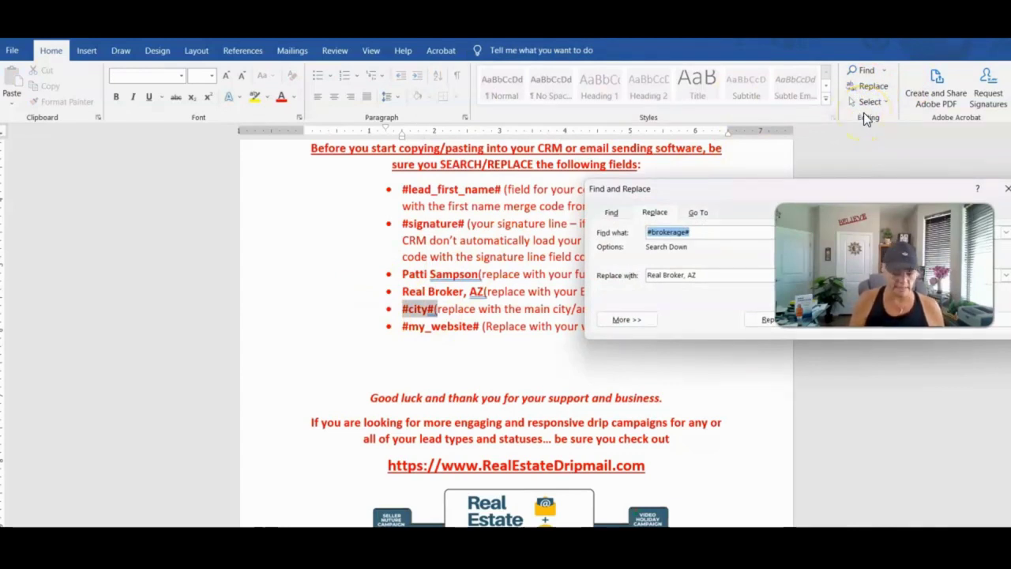
Step: Replace all 33 #city# occurrences with Scottsdale and close the dialog
type("#city#")
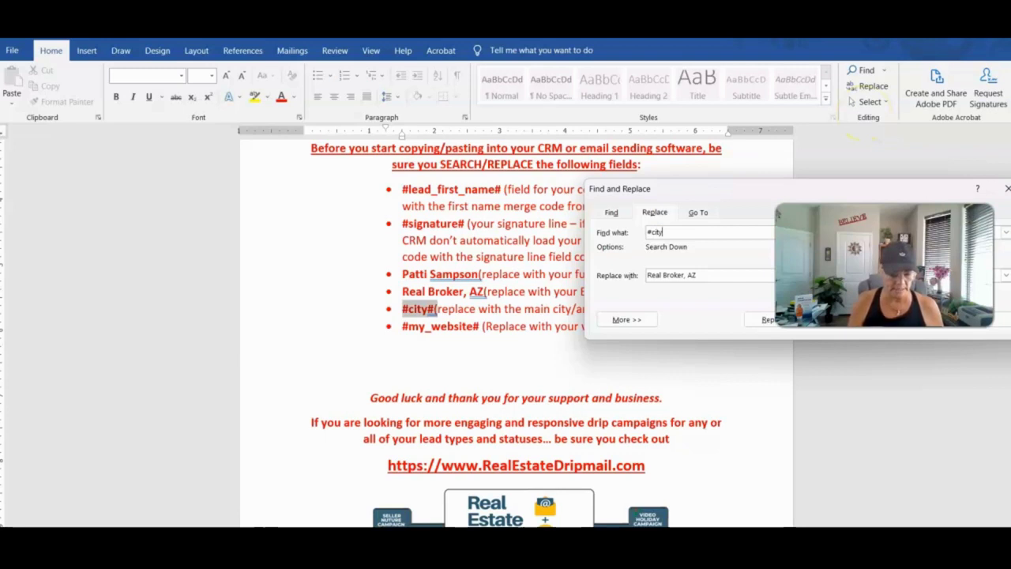
key("Tab")
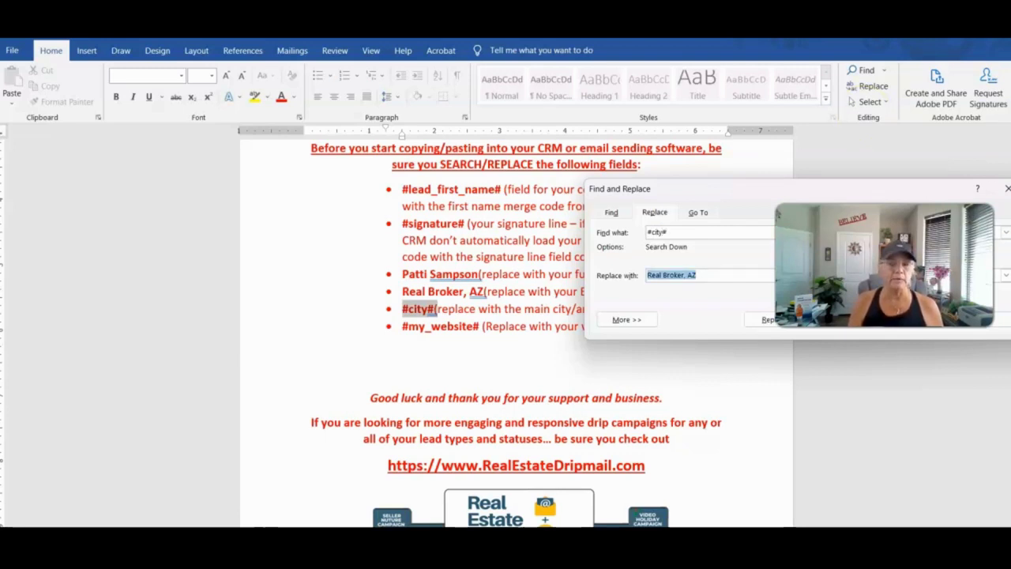
type("Scottsdale")
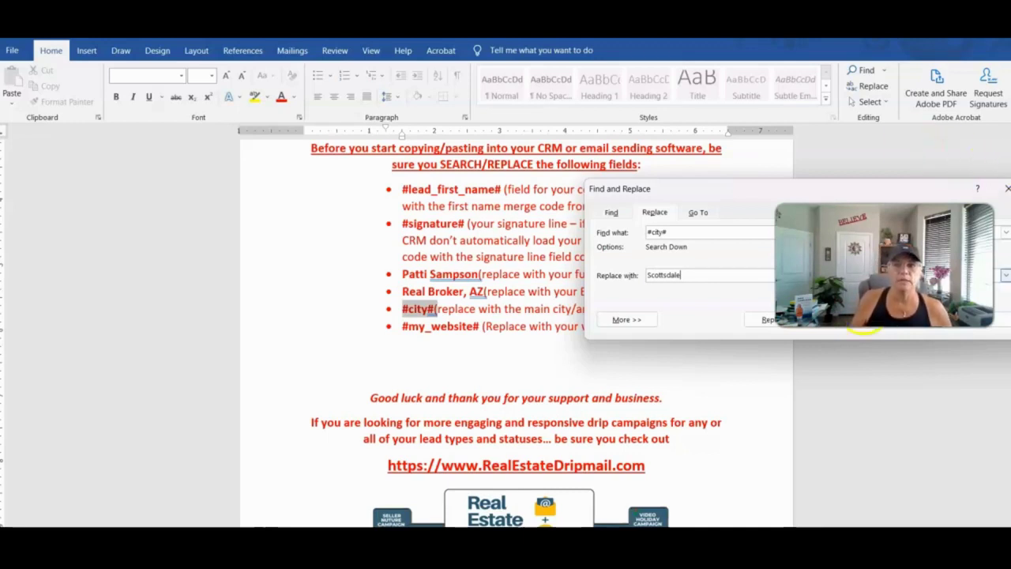
left_click(852, 328)
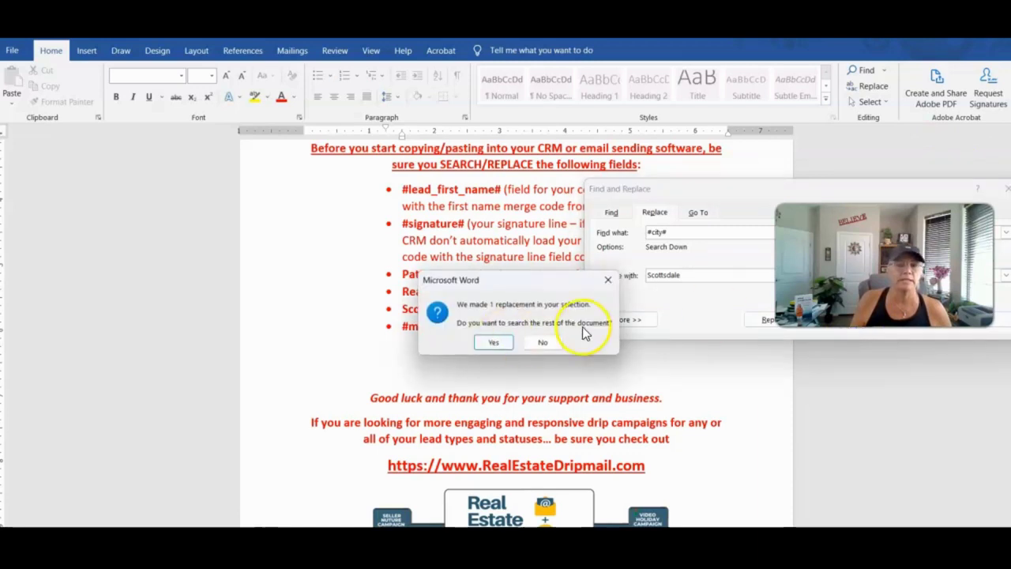
left_click(495, 343)
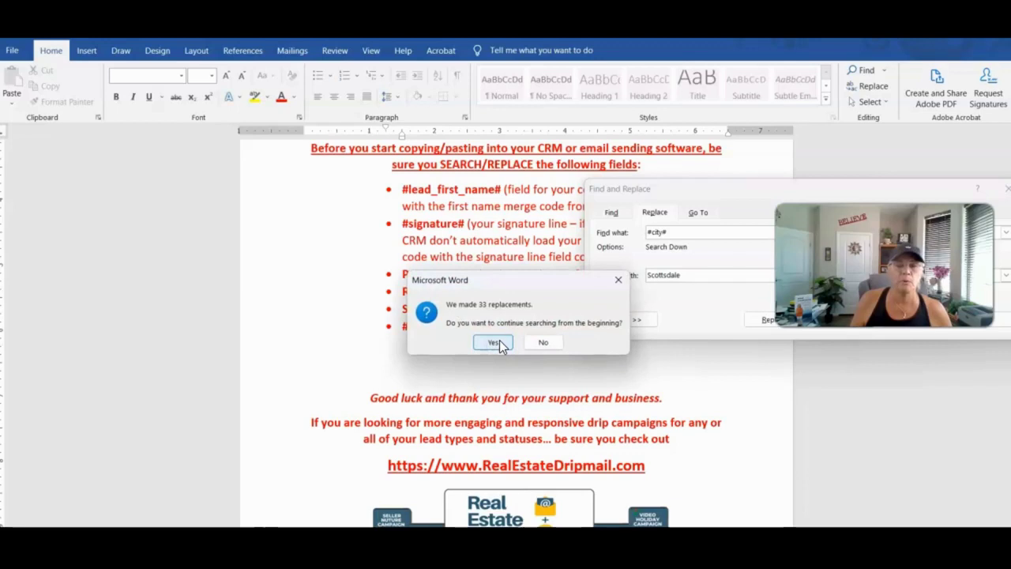
left_click(495, 342)
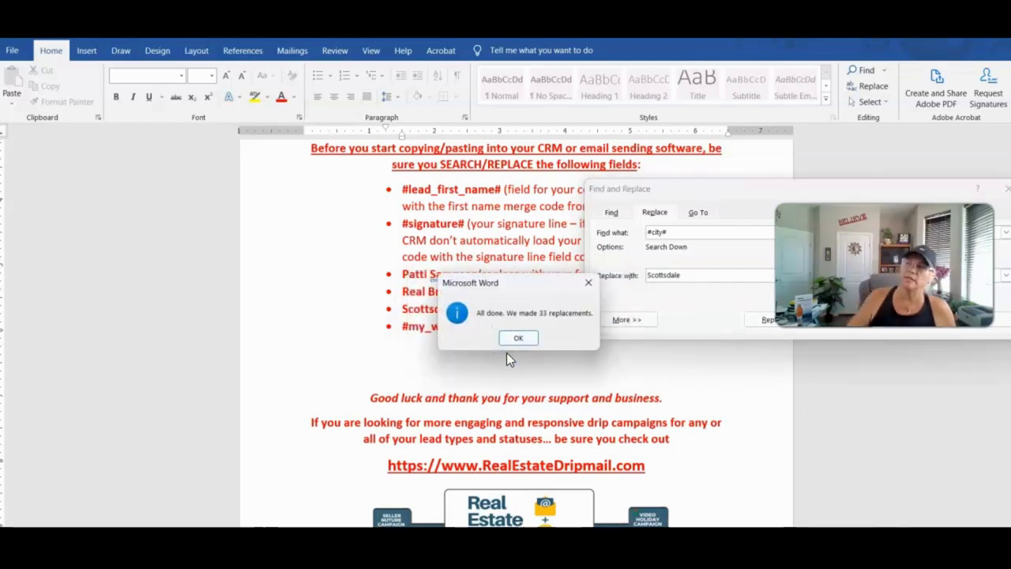
left_click(525, 342)
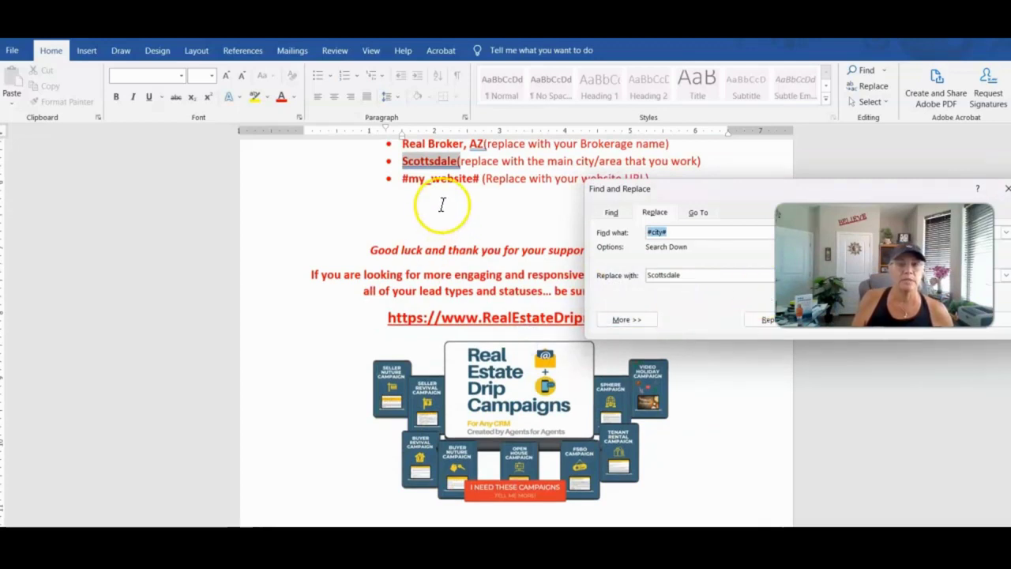
left_click(442, 205)
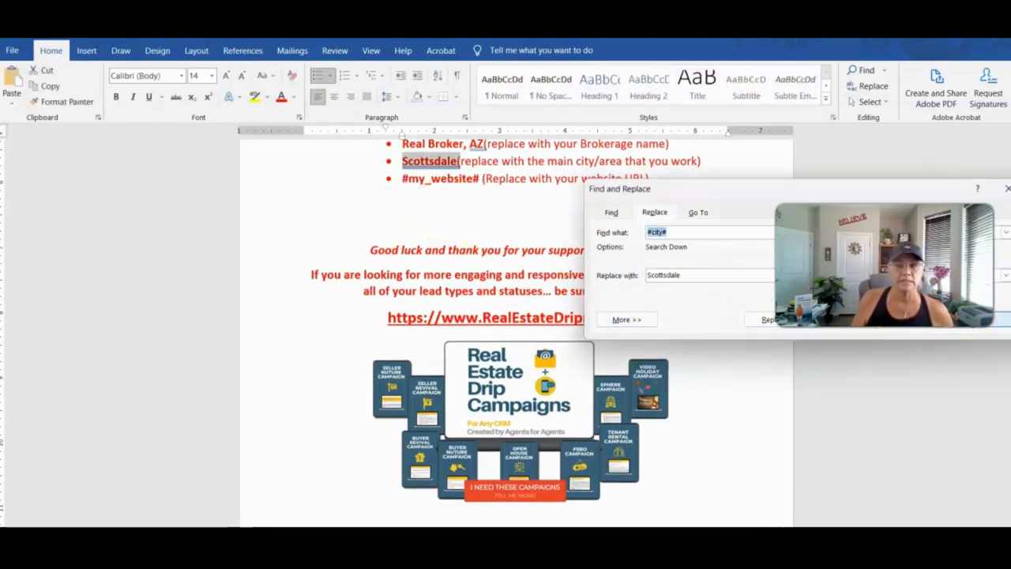
key("Escape")
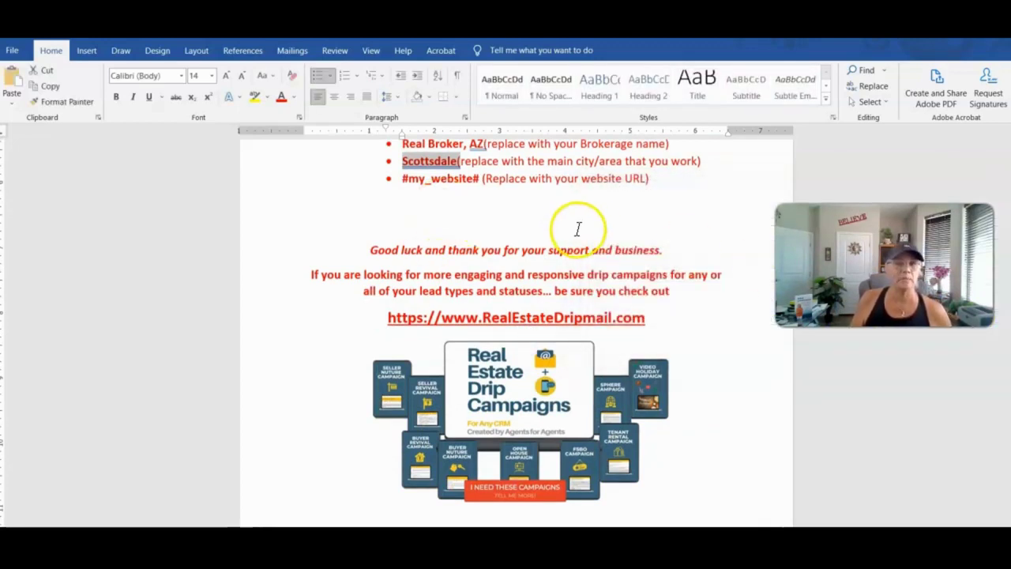
scroll(579, 229, "up", 1)
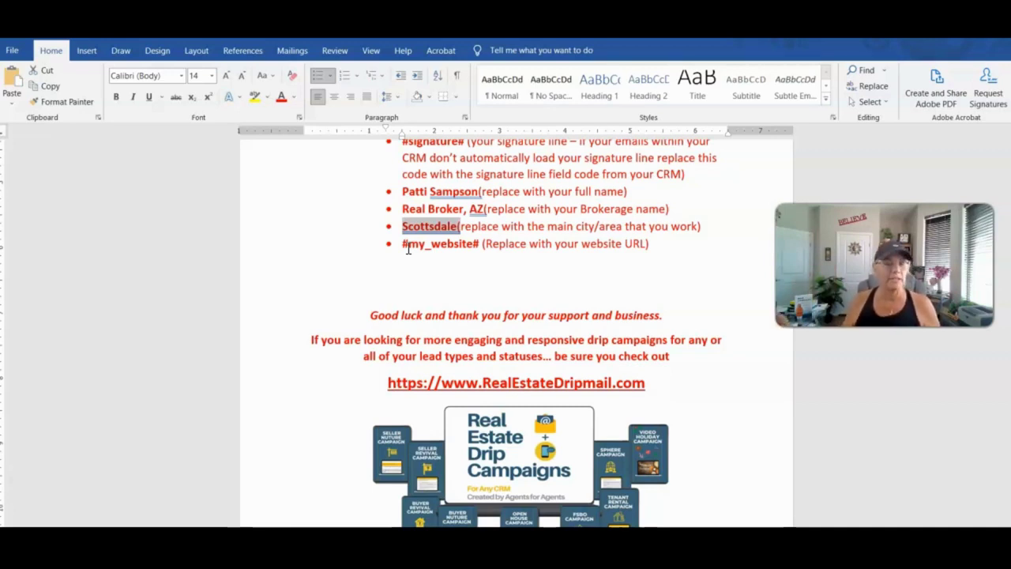
left_click(480, 245)
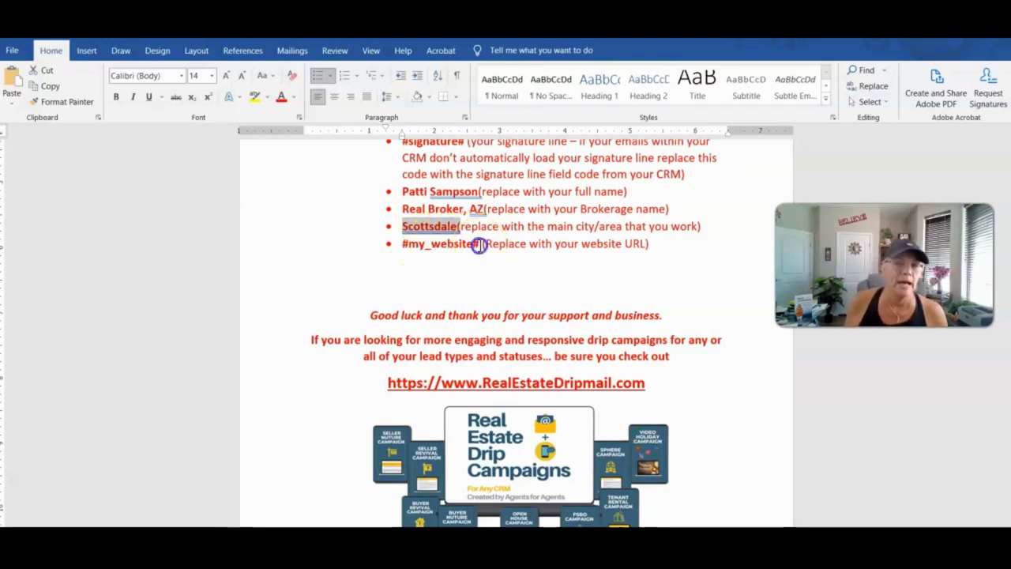
left_click(479, 245)
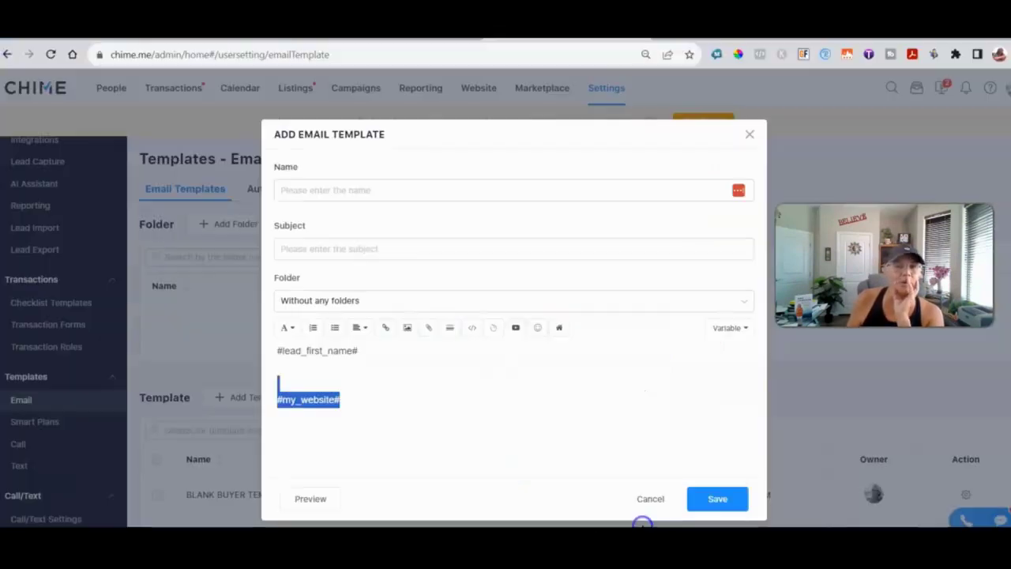
Step: Close the new email template form and go to the profile's Email Signature section
left_click(644, 514)
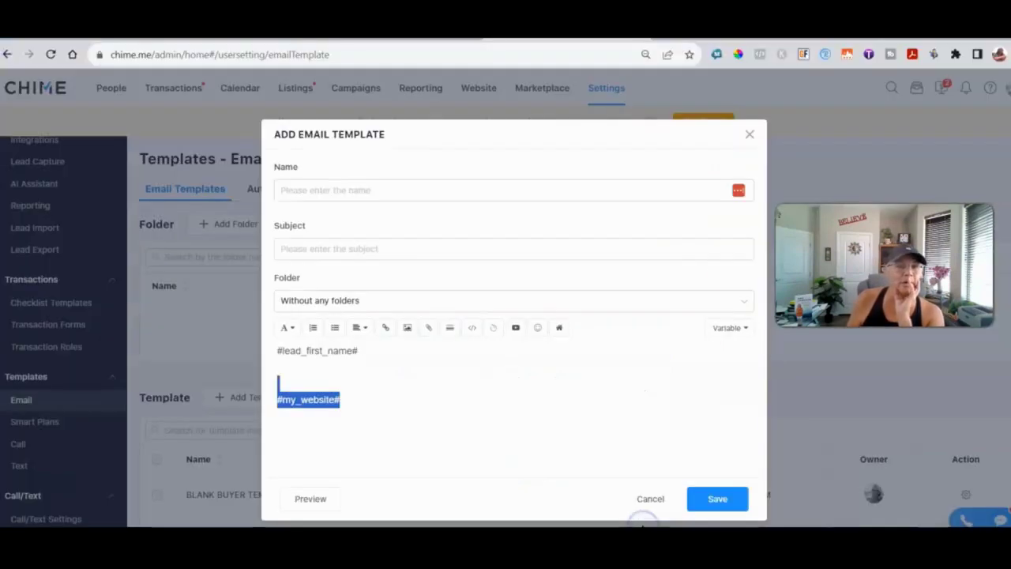
left_click(750, 138)
left_click(604, 93)
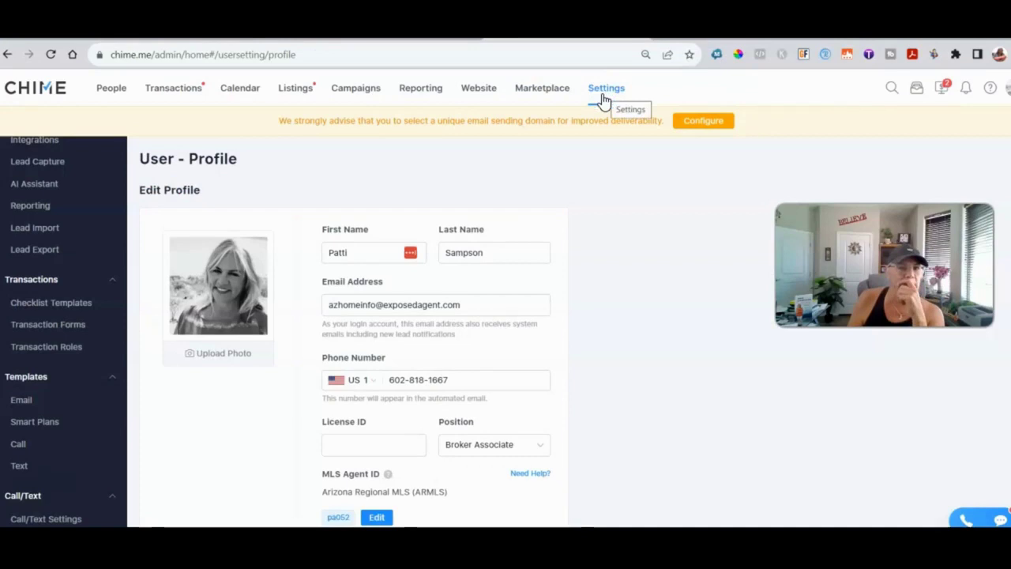
scroll(479, 319, "down", 4)
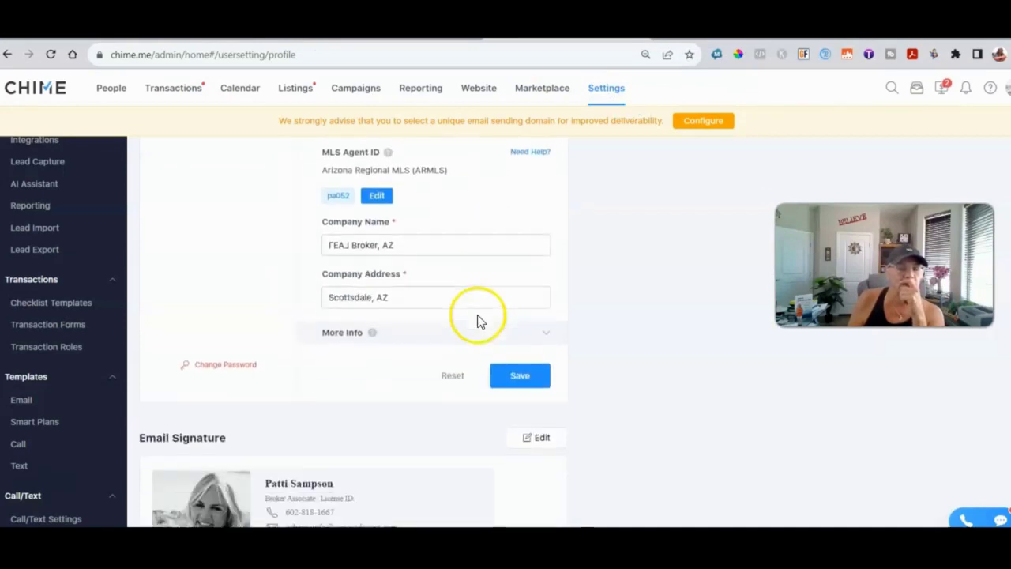
scroll(478, 320, "down", 2)
scroll(478, 319, "down", 1)
scroll(479, 319, "up", 3)
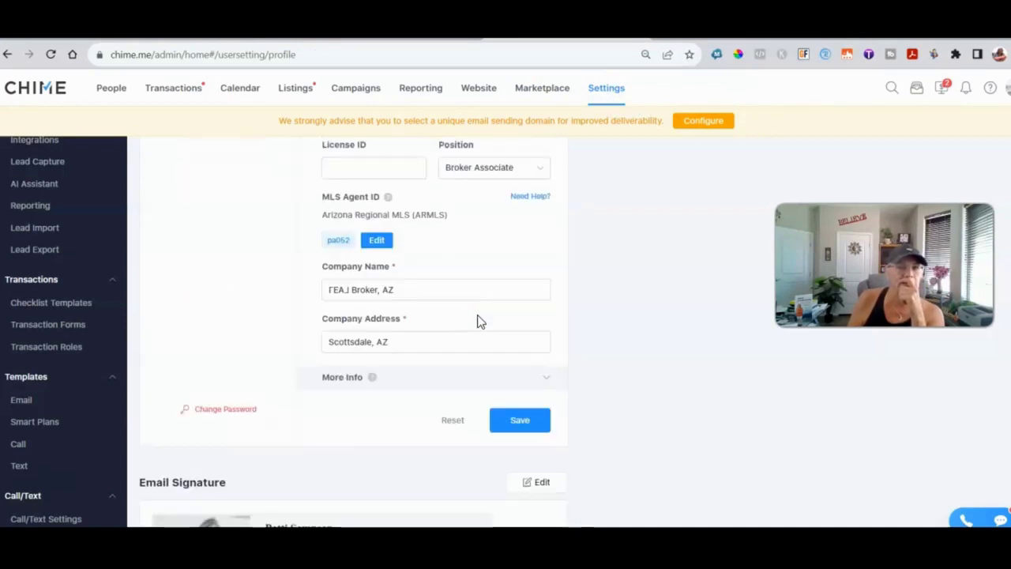
scroll(478, 320, "up", 5)
left_click(704, 310)
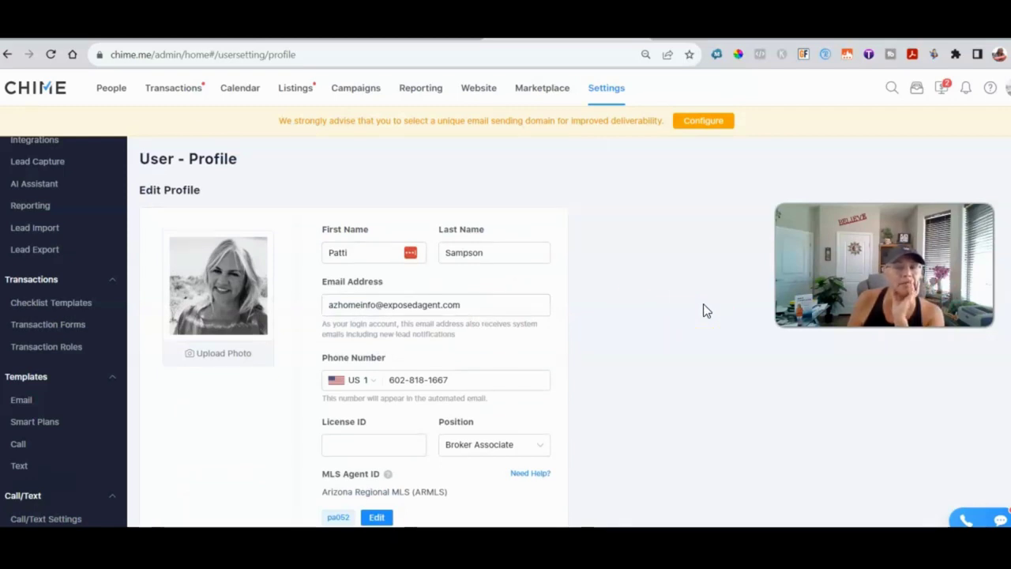
scroll(489, 399, "down", 3)
scroll(553, 386, "down", 3)
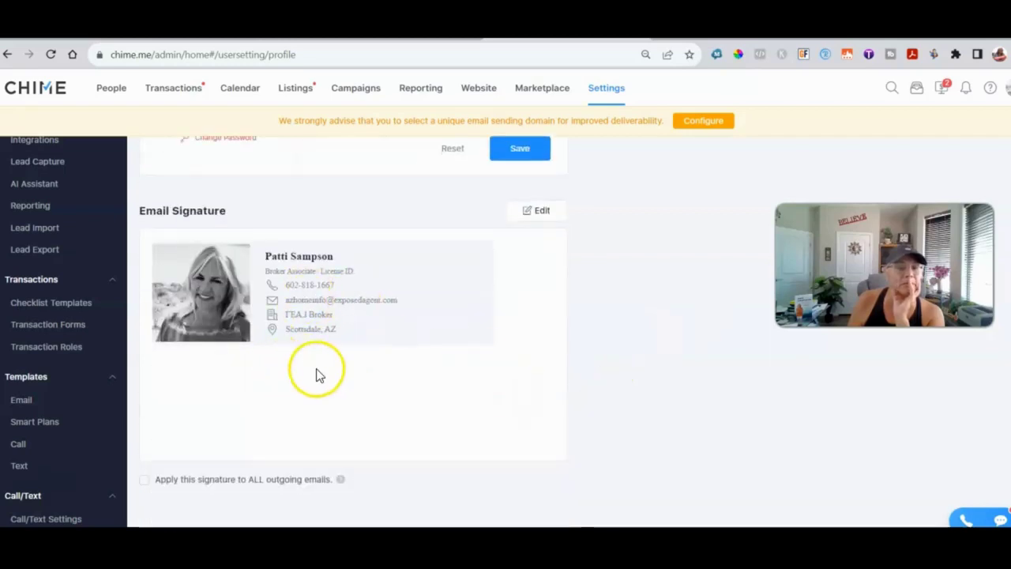
Step: Edit the signature to add a 'Website:' line below Scottsdale, AZ
left_click(533, 212)
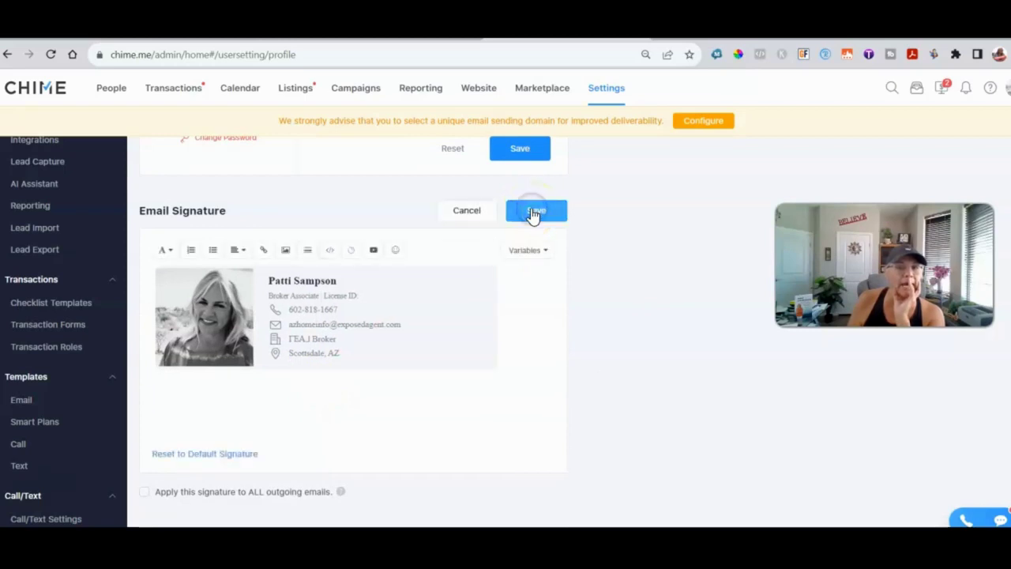
left_click(347, 353)
key("Return")
type("Website:")
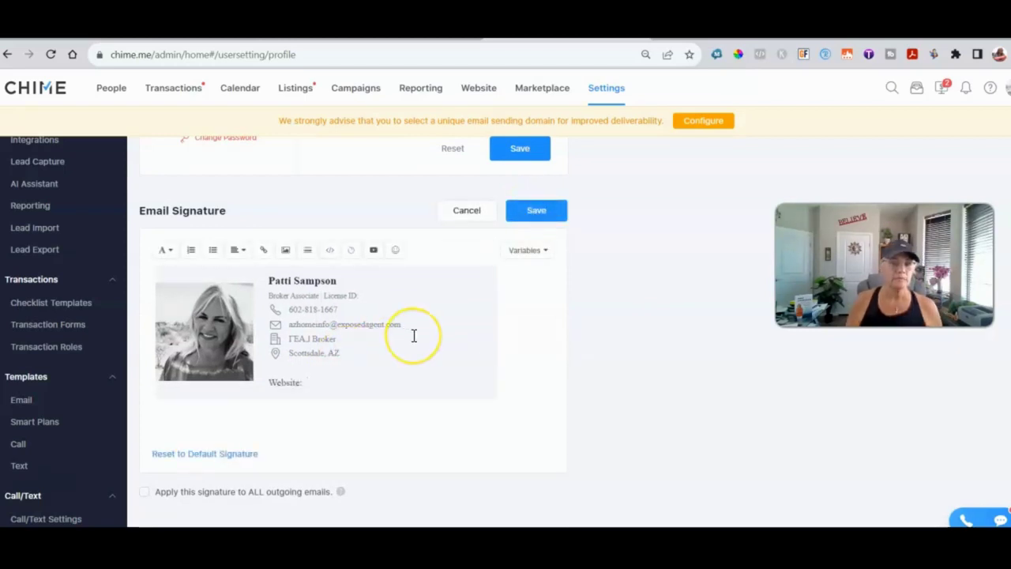
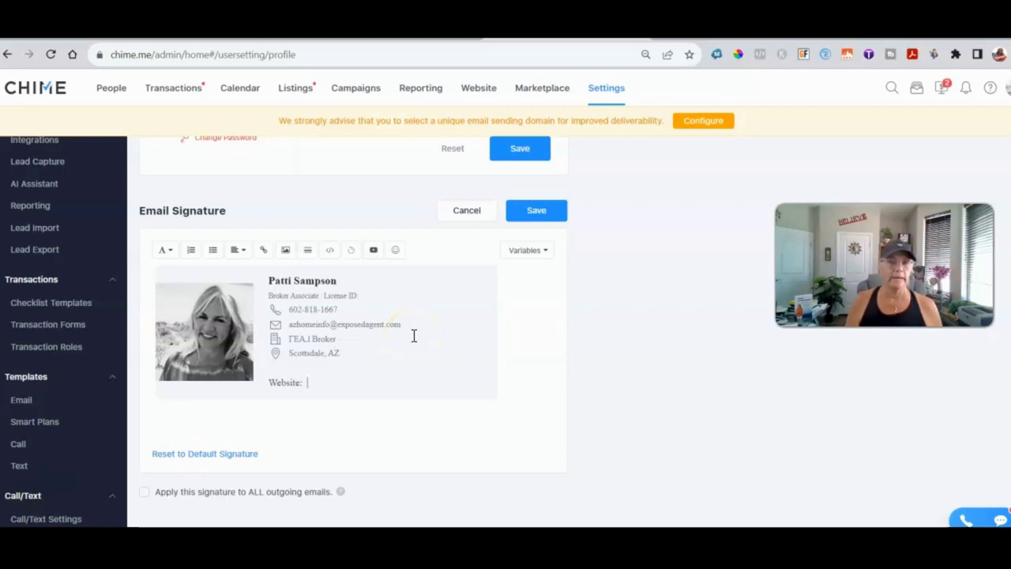
Step: Scroll the User - Profile form down to the company fields
scroll(635, 309, "up", 10)
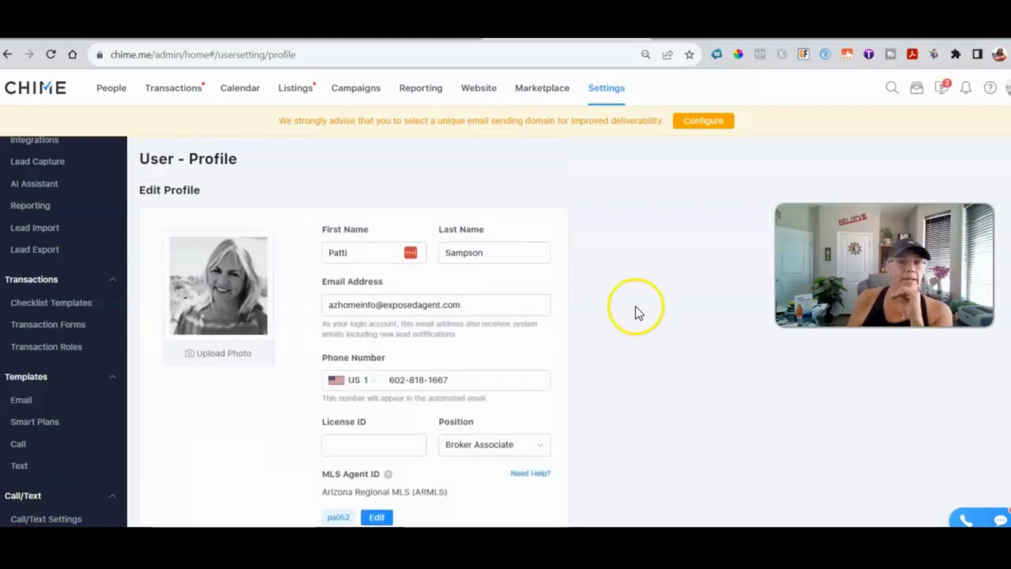
scroll(627, 259, "down", 3)
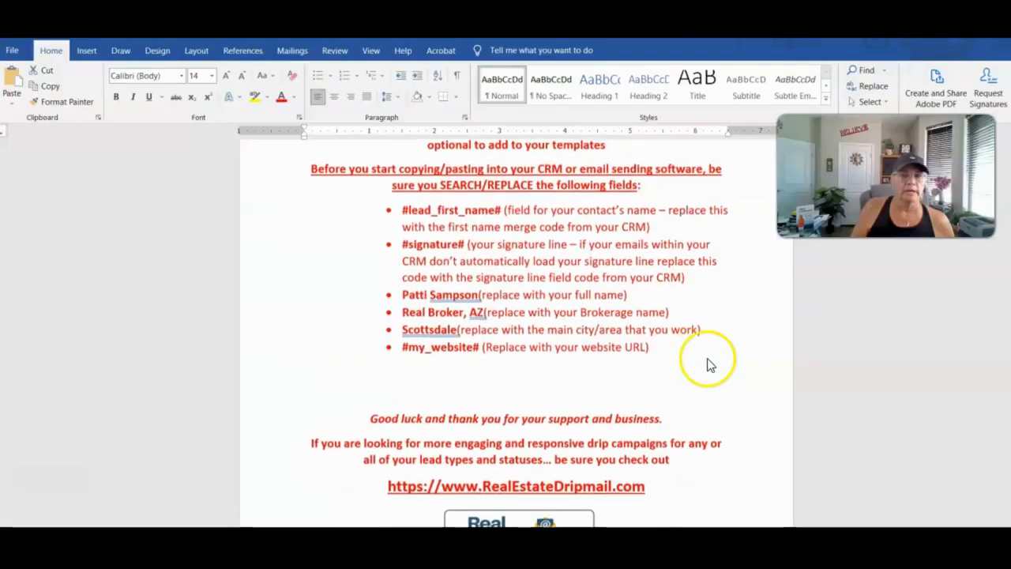
scroll(708, 365, "down", 5)
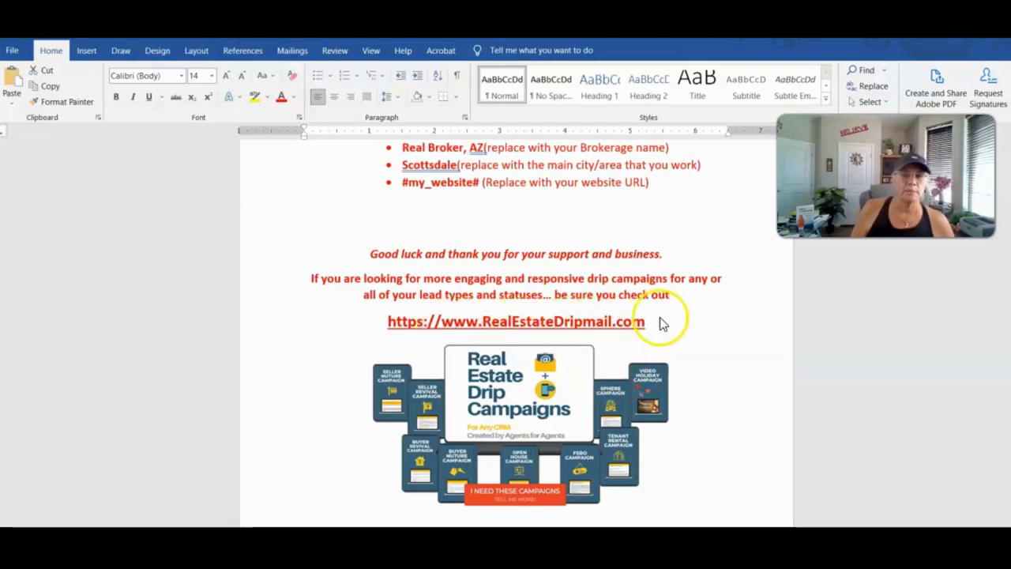
Step: Scroll the Word document to page 2 and back to the YEAR 1 SPHERE 1 EMAIL 1 text
scroll(662, 324, "down", 8)
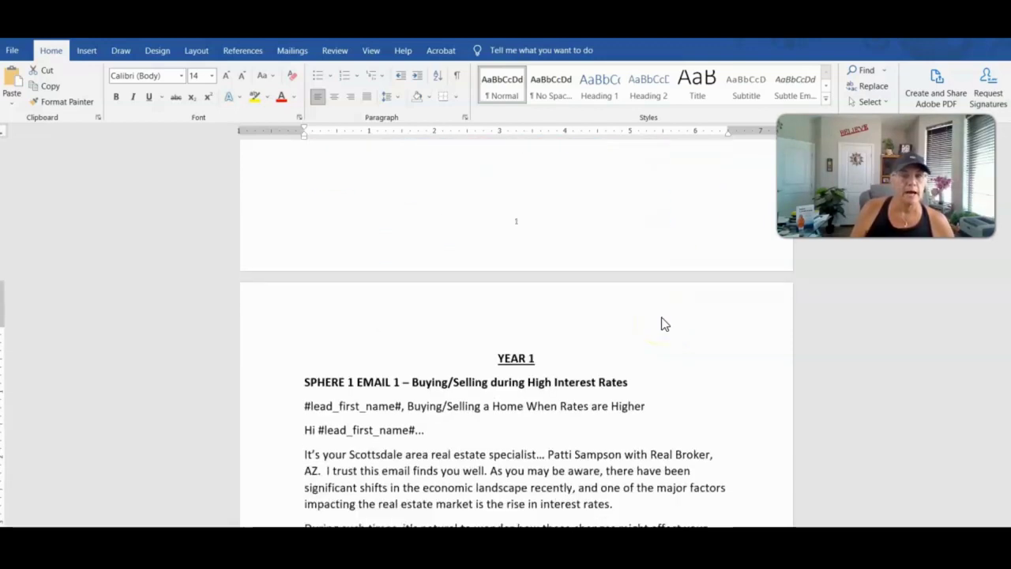
scroll(661, 324, "down", 2)
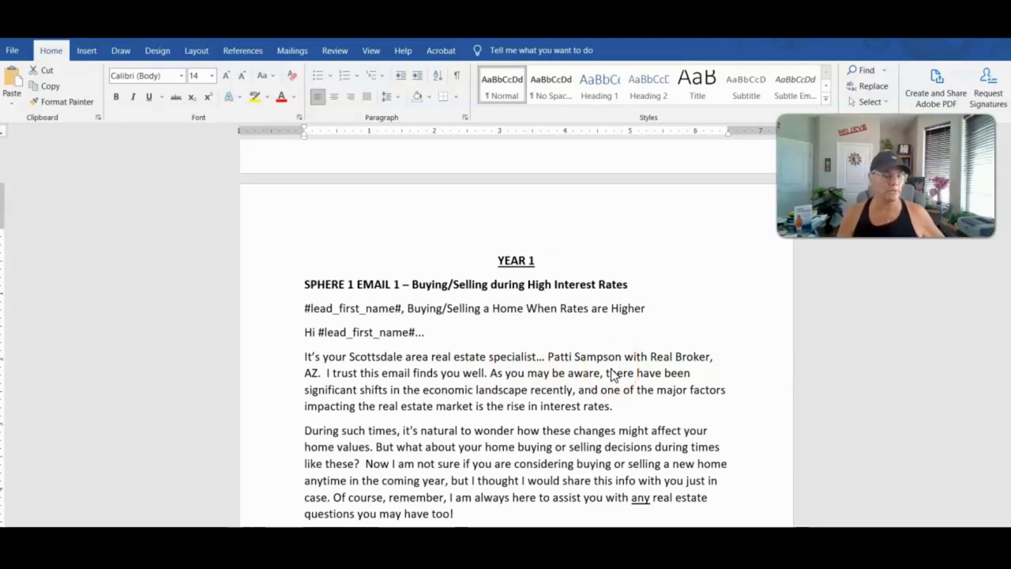
scroll(620, 363, "down", 7)
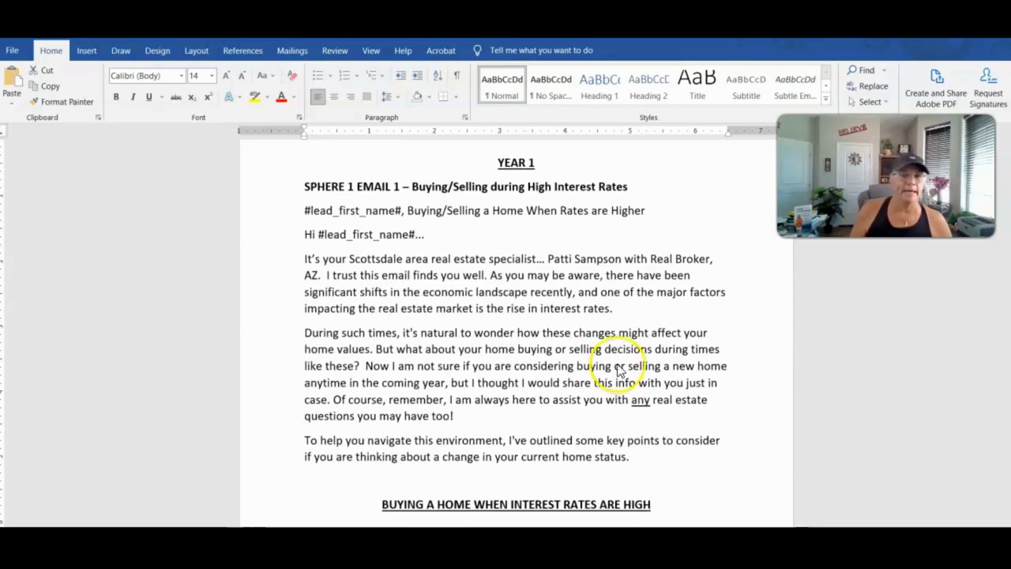
scroll(641, 353, "down", 8)
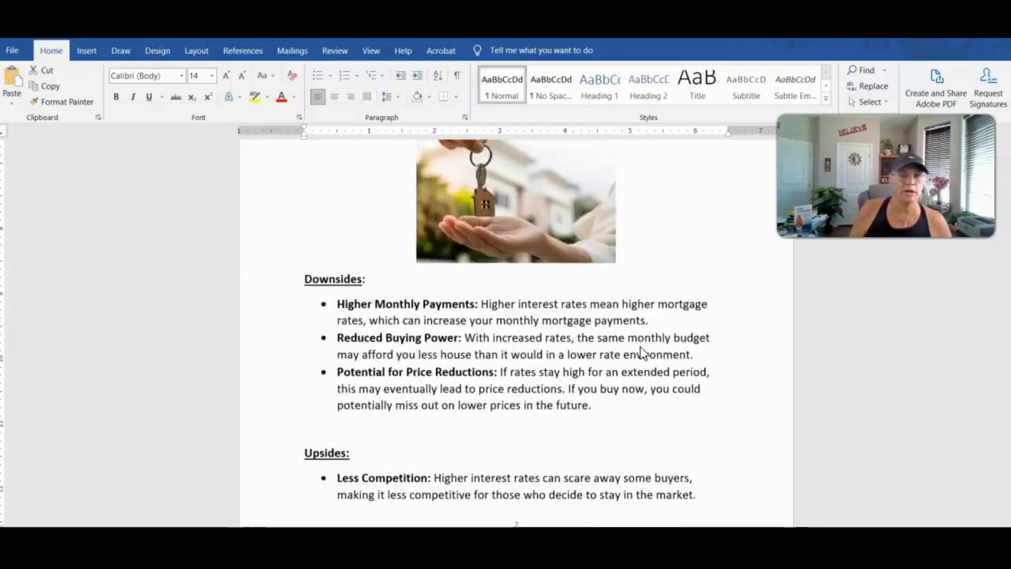
scroll(641, 351, "down", 7)
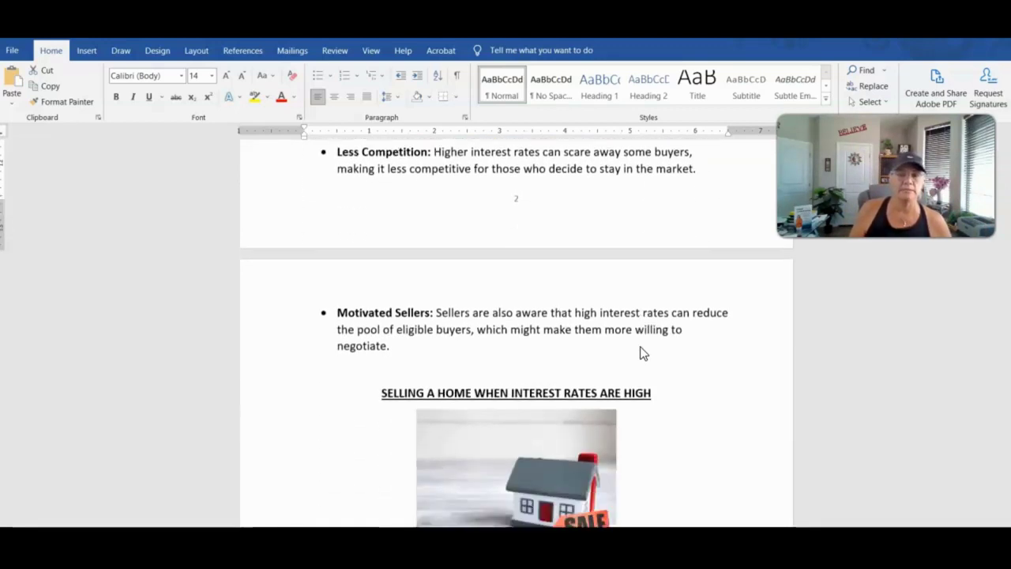
scroll(640, 353, "up", 15)
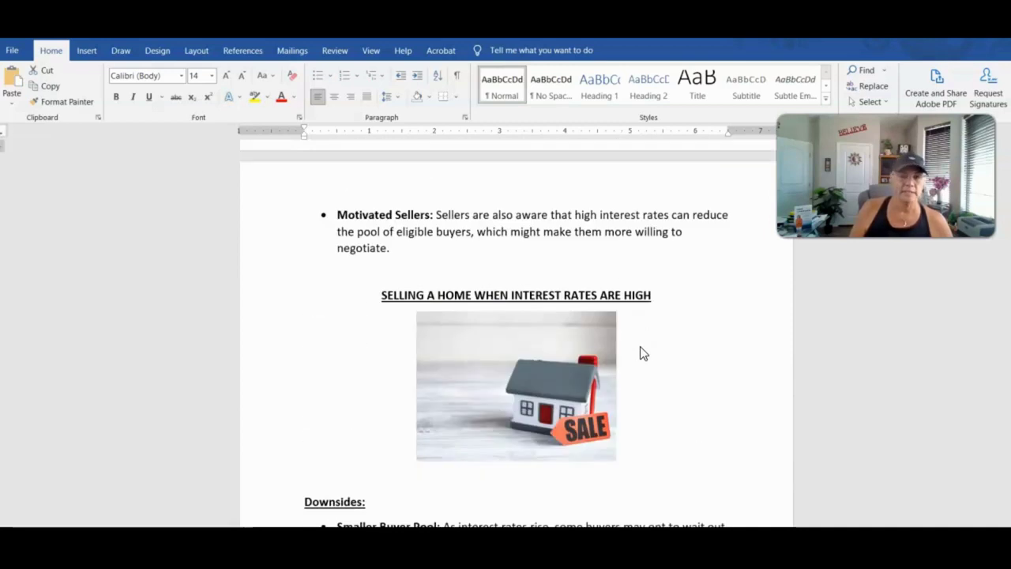
scroll(641, 352, "up", 5)
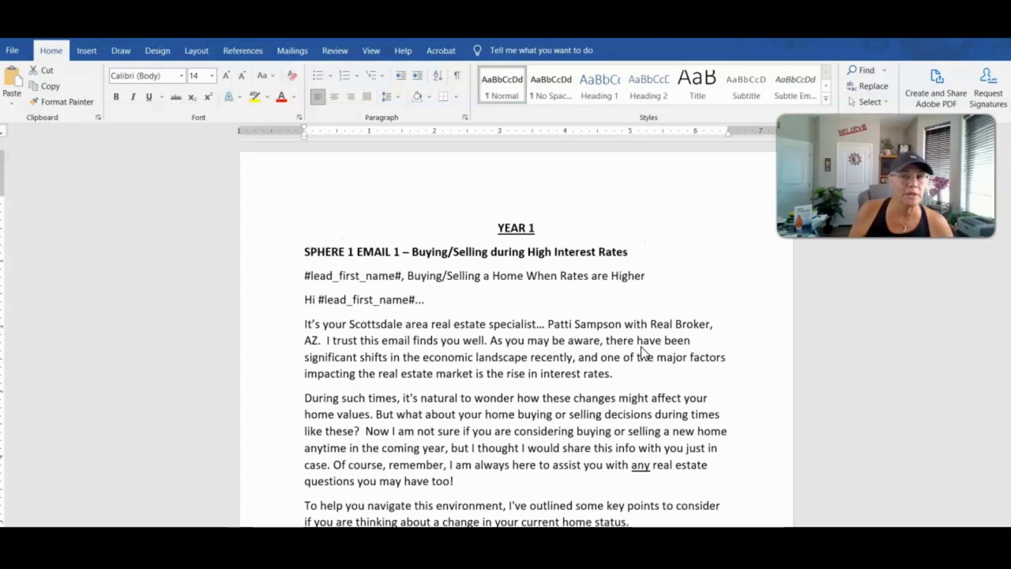
left_click(645, 355)
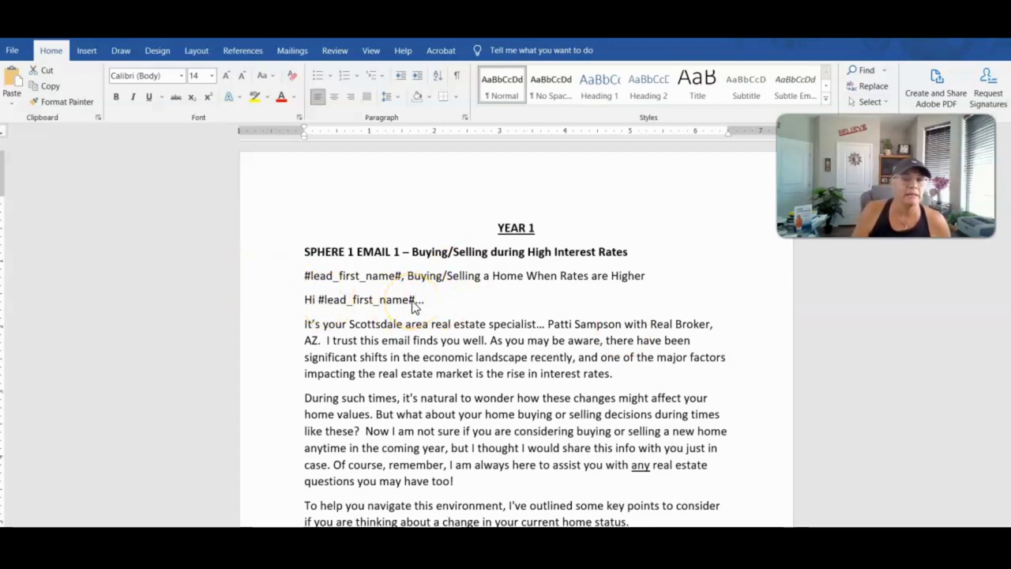
scroll(496, 361, "down", 2)
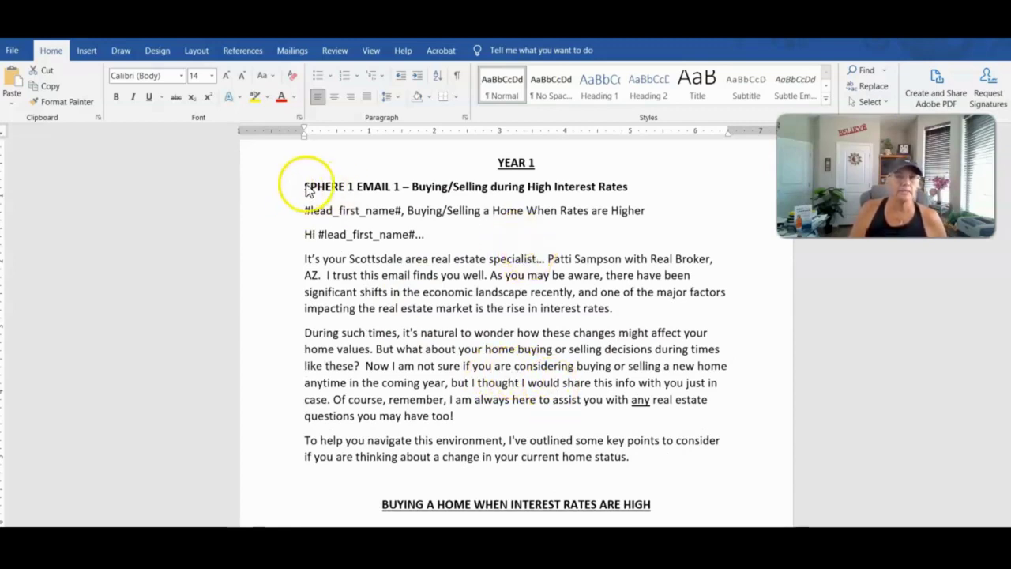
Step: Copy the Sphere 1 Email 1 text through #signature# from Word and return to Chime
left_click_drag(302, 189, 384, 232)
scroll(331, 229, "up", 3)
left_click(307, 223)
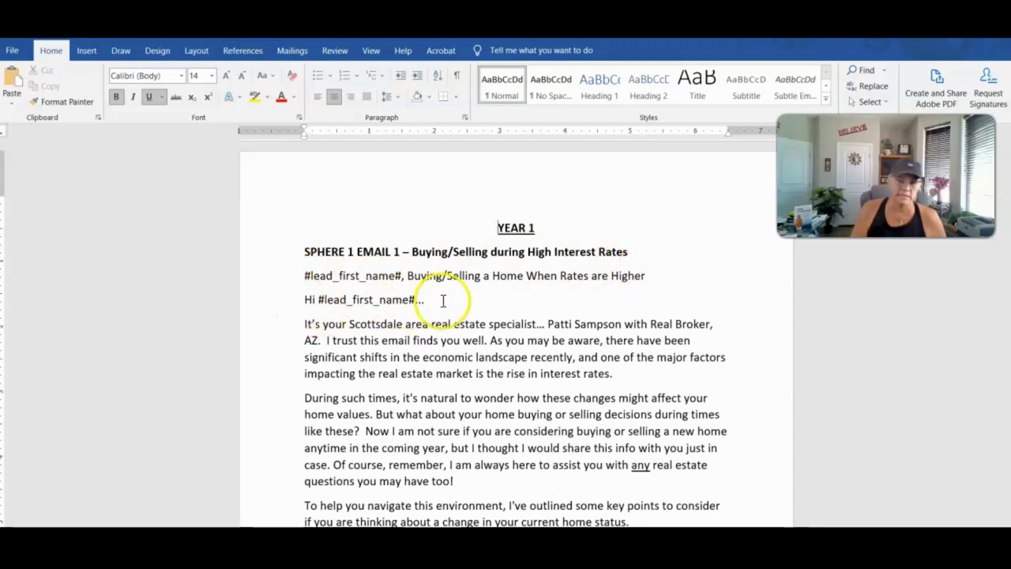
left_click_drag(306, 252, 497, 416)
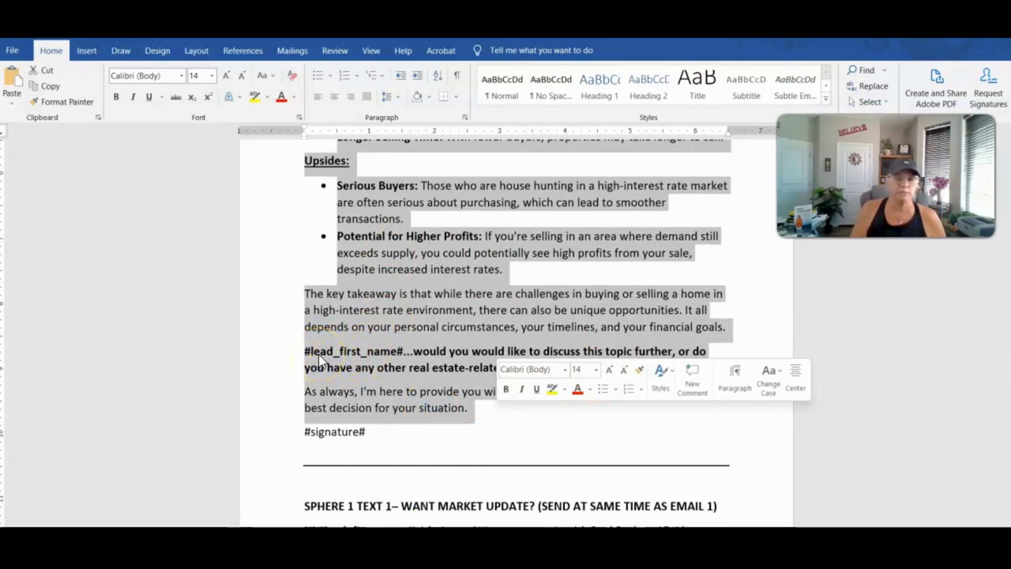
right_click(450, 278)
left_click(505, 323)
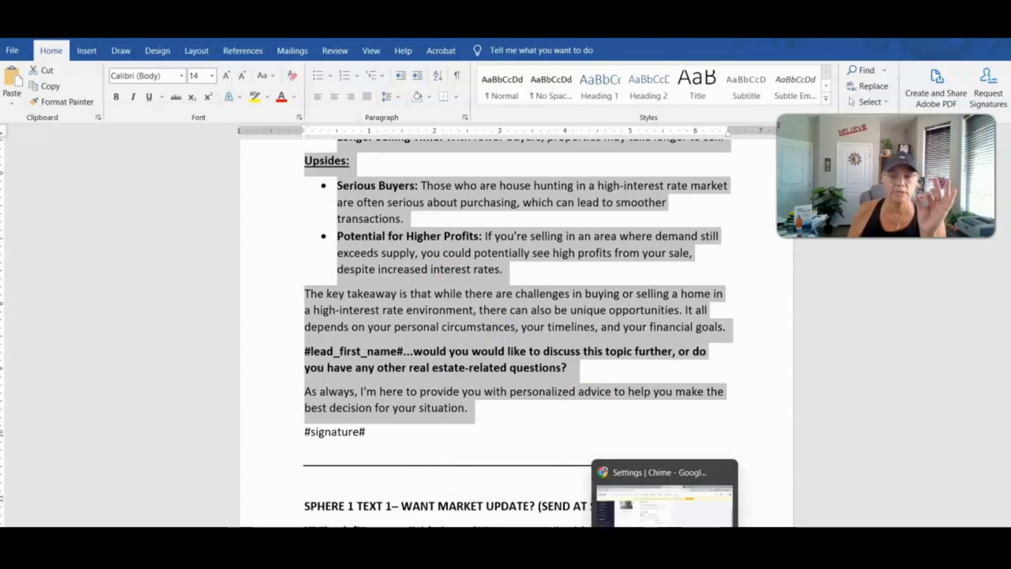
left_click(671, 498)
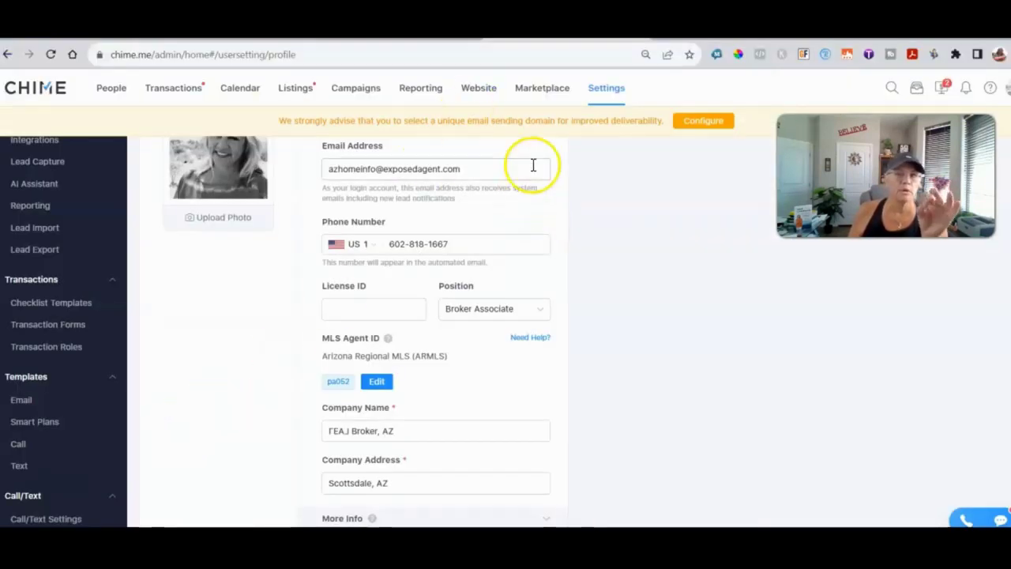
Step: Go to Templates > Email and scroll down to the template list
left_click(28, 402)
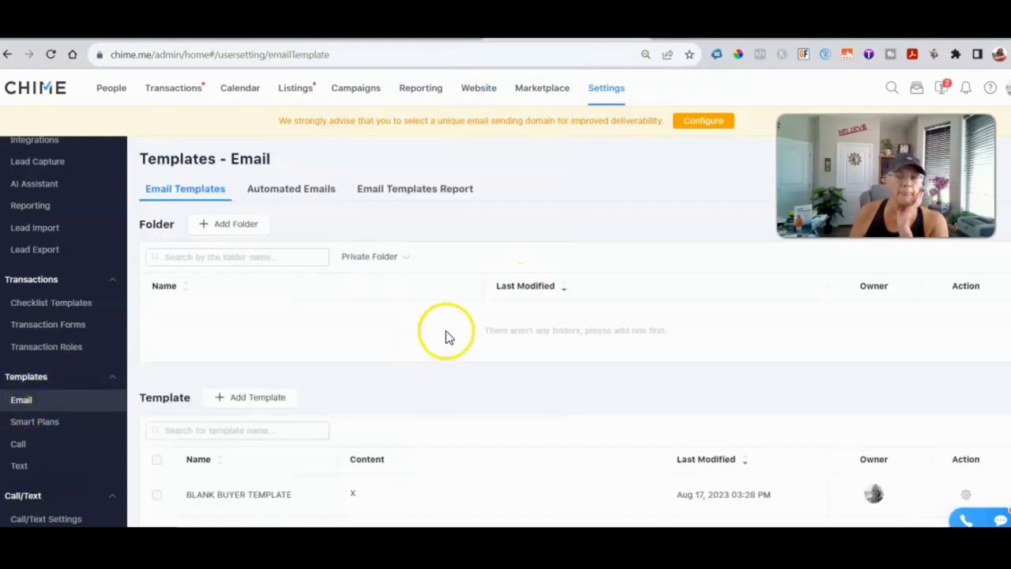
scroll(452, 341, "down", 2)
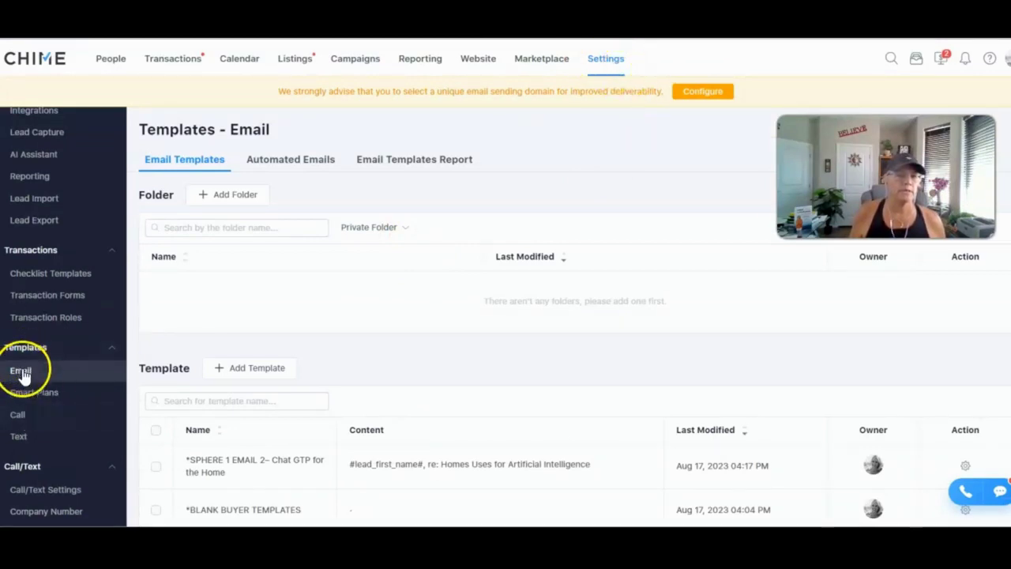
Step: Start a new email template and paste the copied Word text into its body
left_click(256, 369)
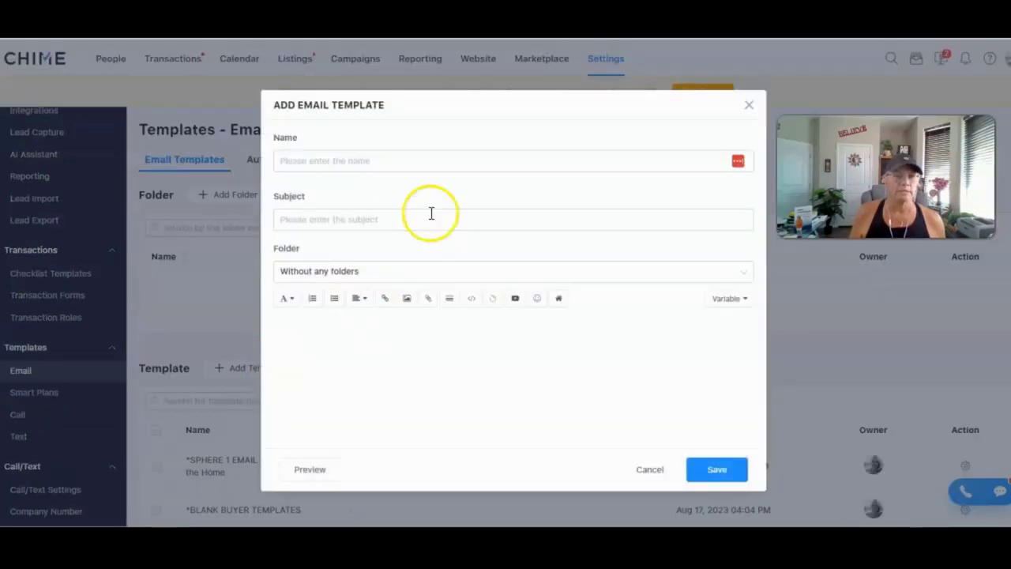
left_click(346, 331)
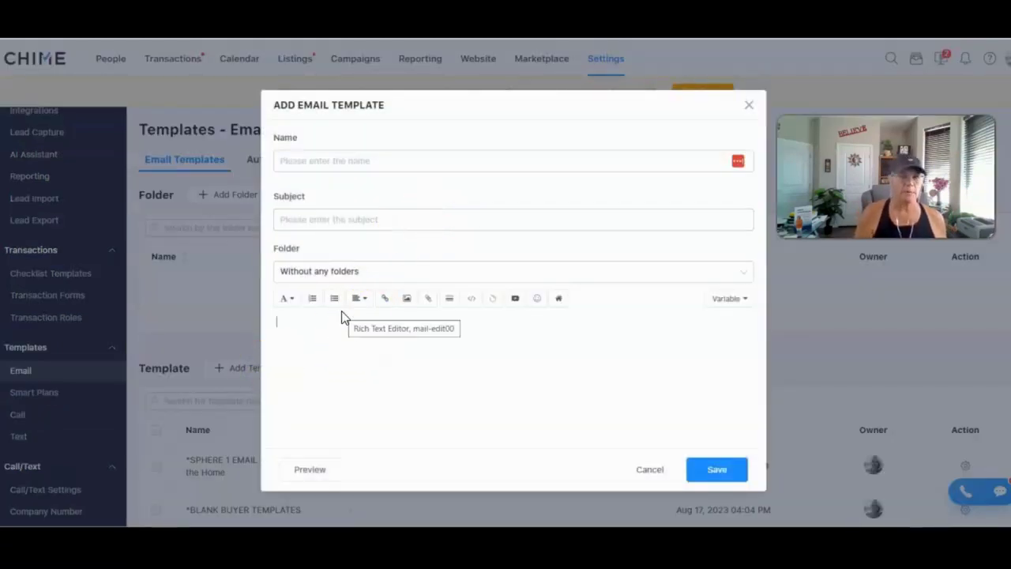
key("ctrl+v")
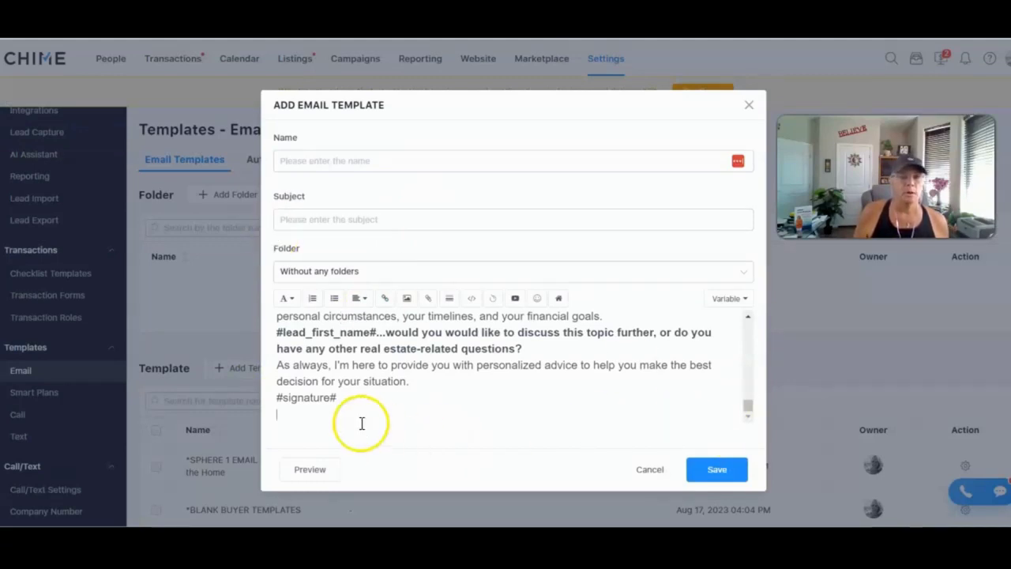
left_click_drag(344, 397, 262, 397)
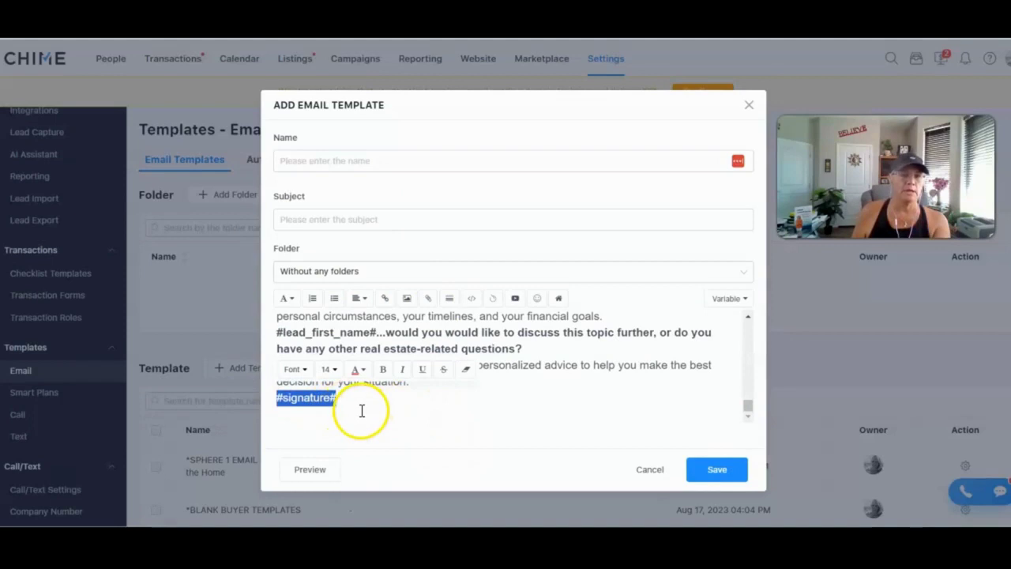
left_click(410, 419)
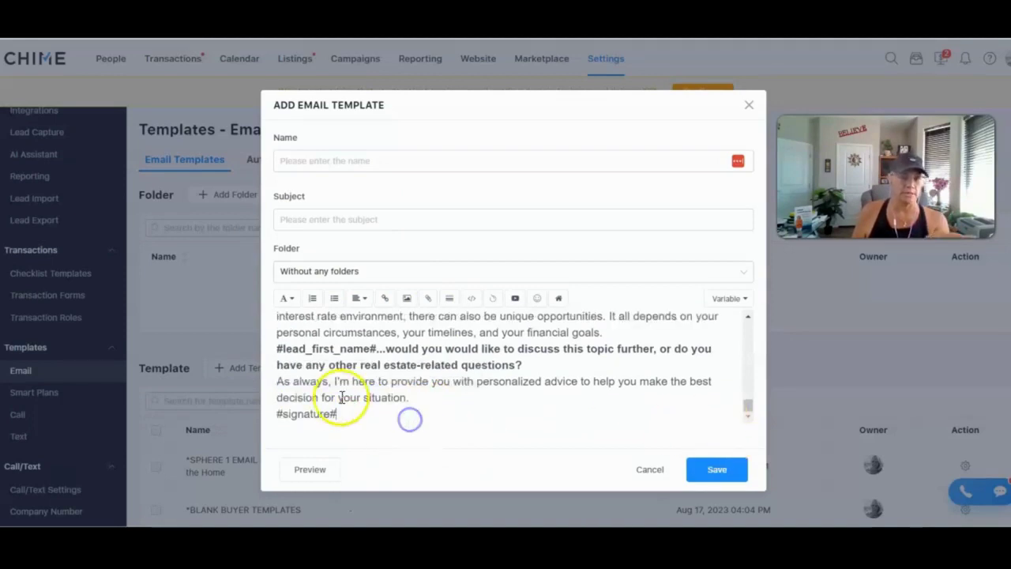
Step: Cut the SPHERE 1 EMAIL 1 heading line out of the template body
left_click_drag(748, 406, 758, 305)
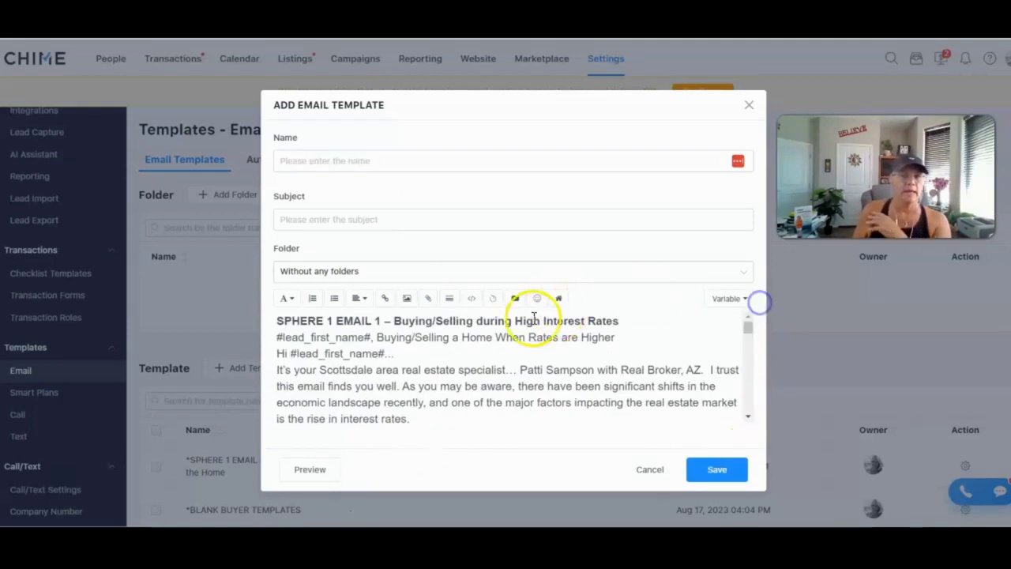
left_click_drag(277, 321, 645, 323)
right_click(602, 321)
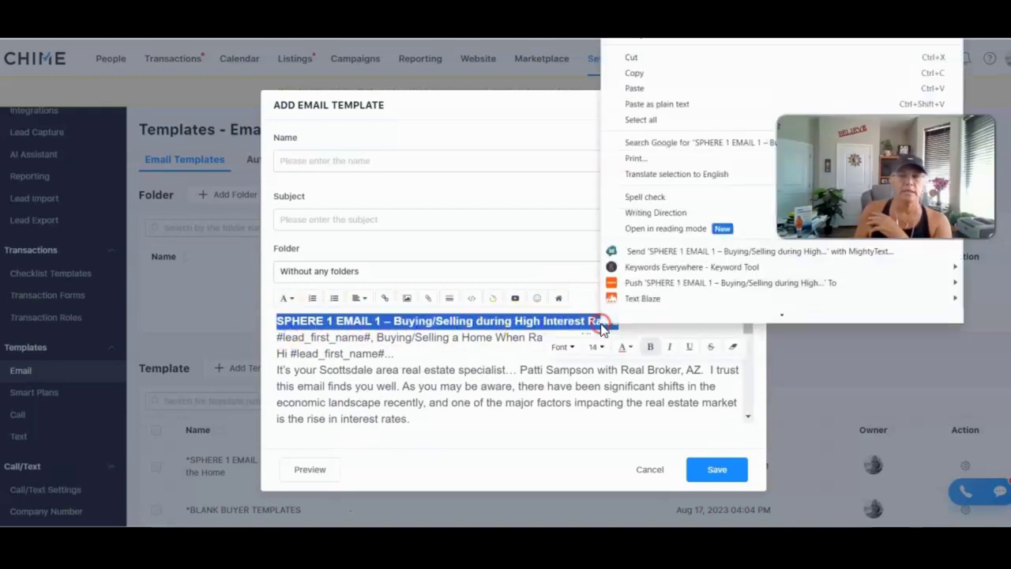
left_click(641, 58)
left_click(285, 160)
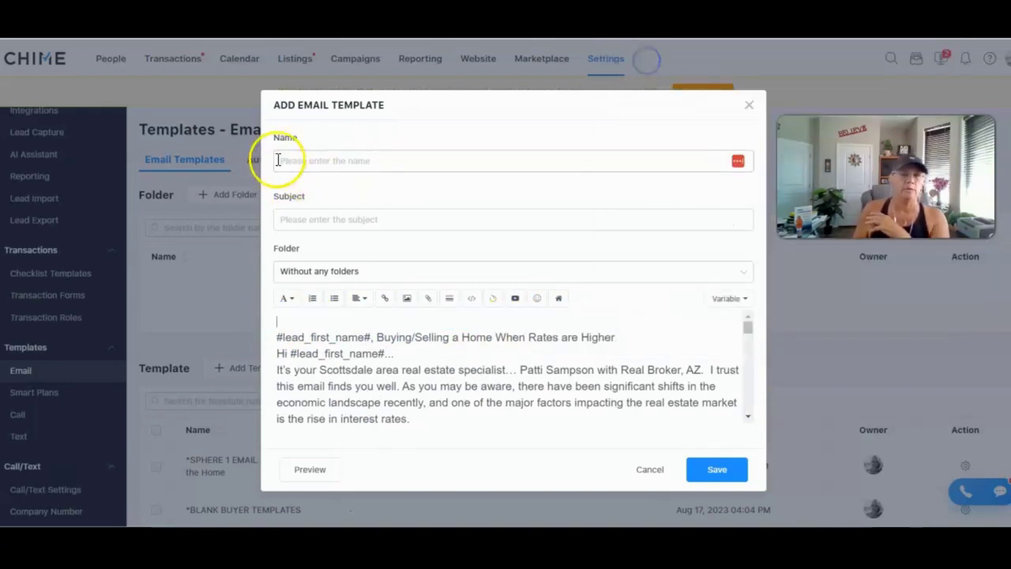
Step: Paste the heading as the template name and move the first body line into the Subject
key("ctrl+v")
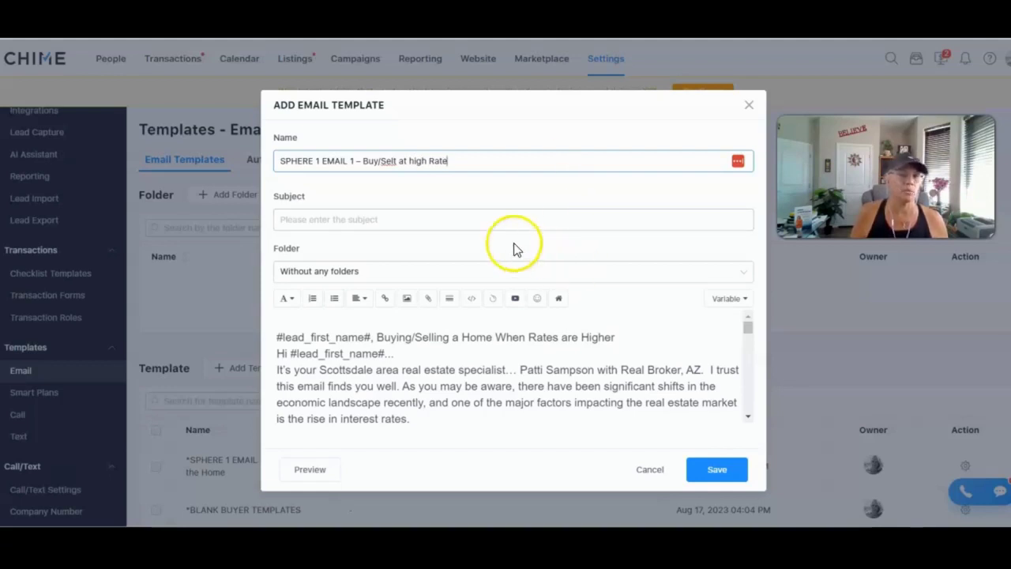
left_click(278, 337)
left_click(628, 336, "shift")
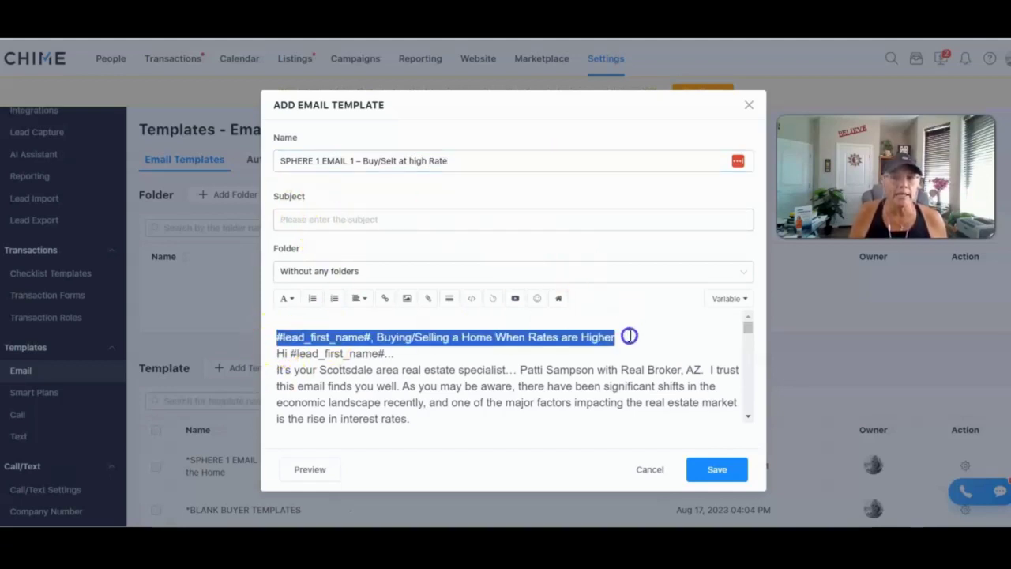
right_click(571, 337)
left_click(628, 61)
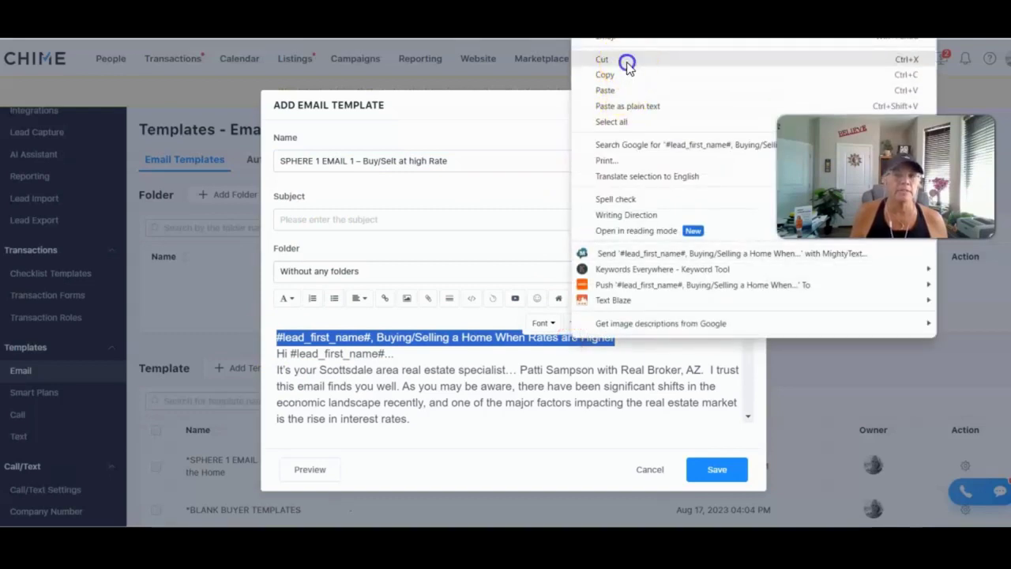
left_click(293, 219)
key("ctrl+v")
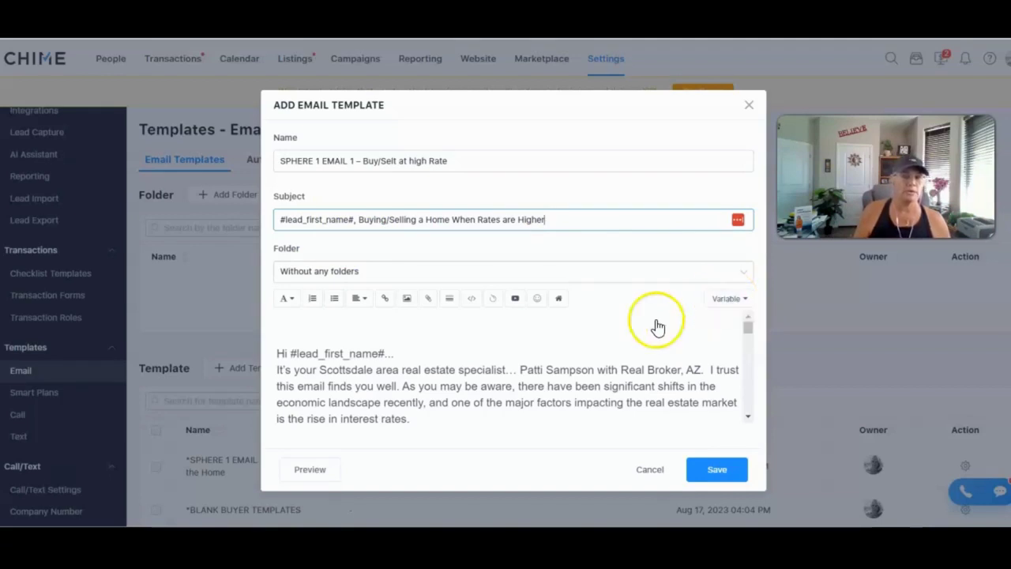
Step: Add blank lines after the greeting and before the 'During such times' paragraph
left_click_drag(290, 353, 387, 353)
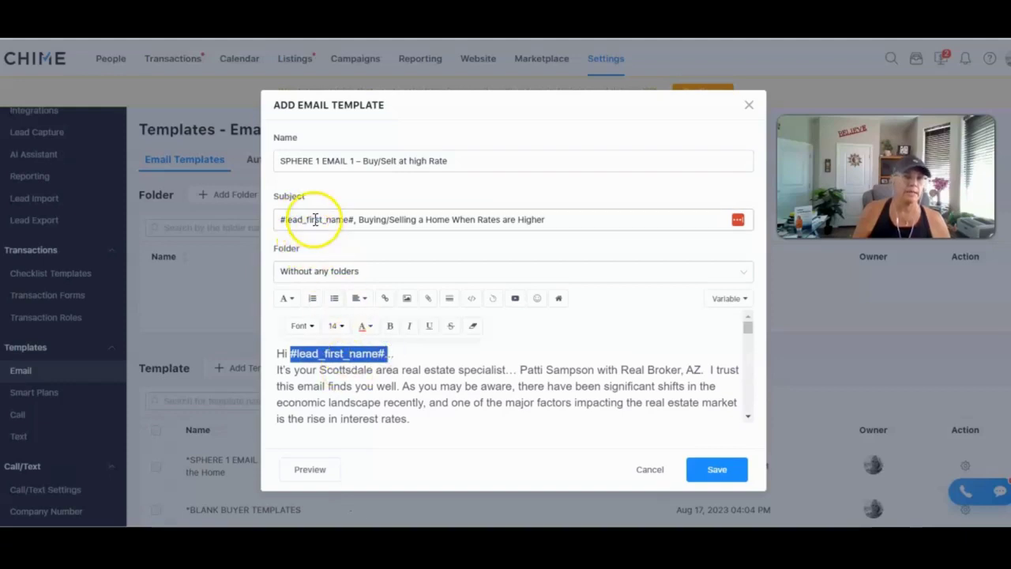
left_click(300, 341)
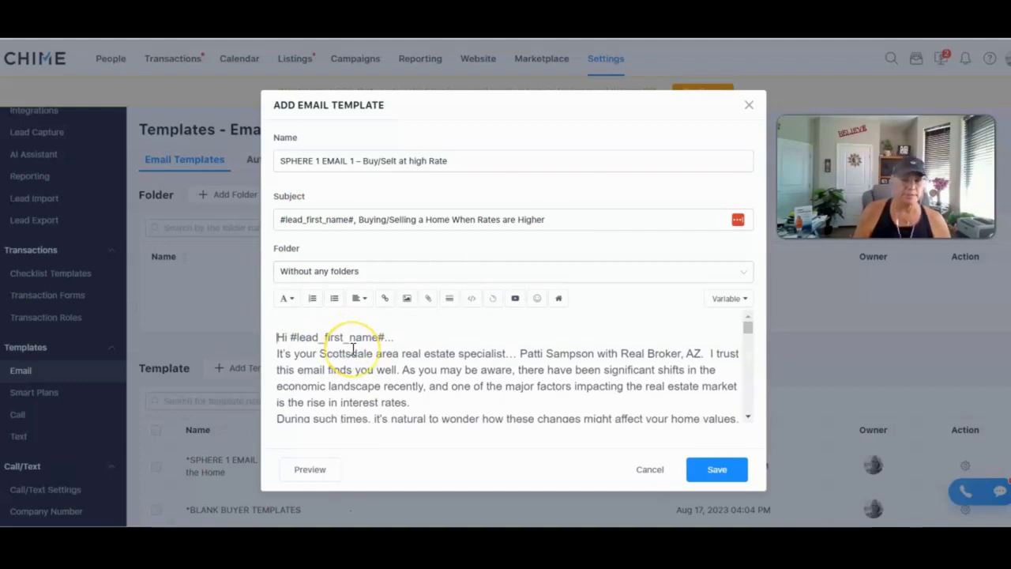
key("Return")
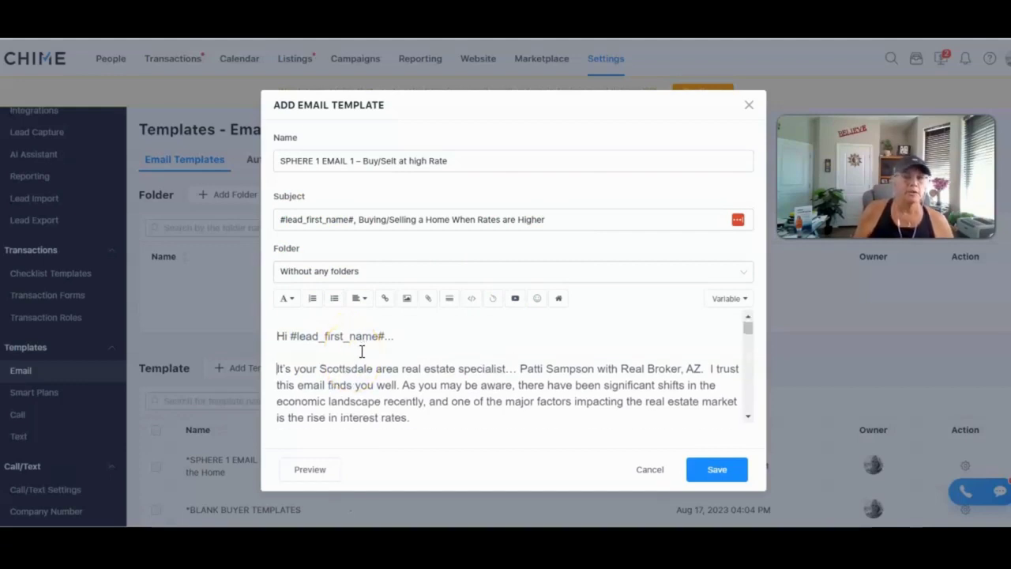
scroll(359, 352, "down", 2)
left_click(280, 366)
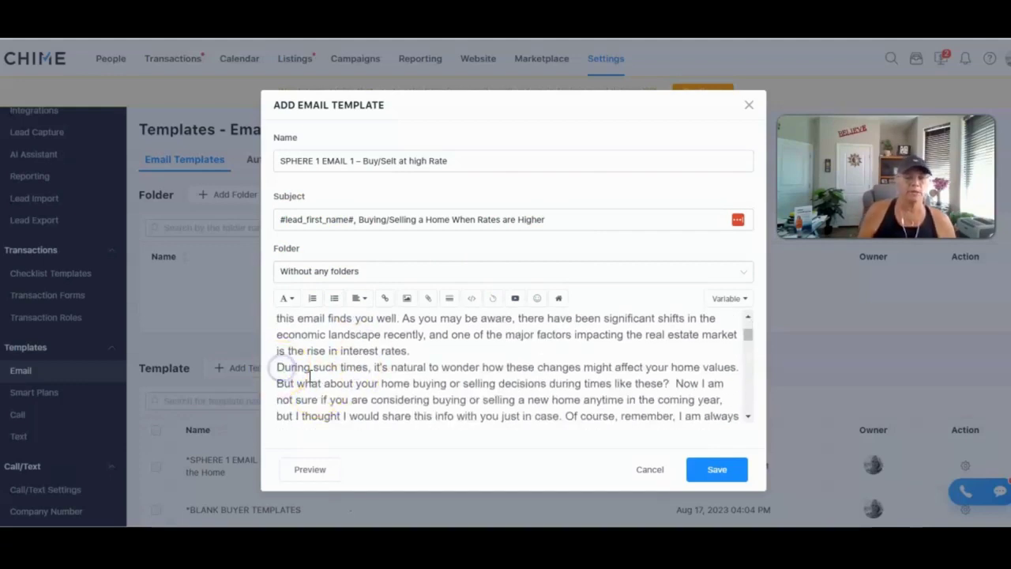
key("Return")
scroll(324, 347, "down", 4)
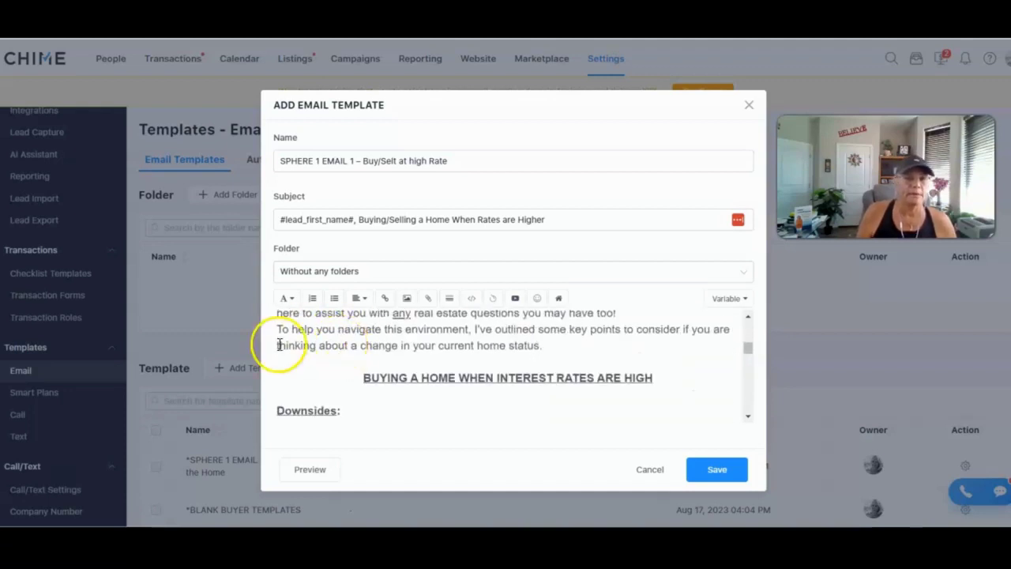
scroll(360, 375, "down", 2)
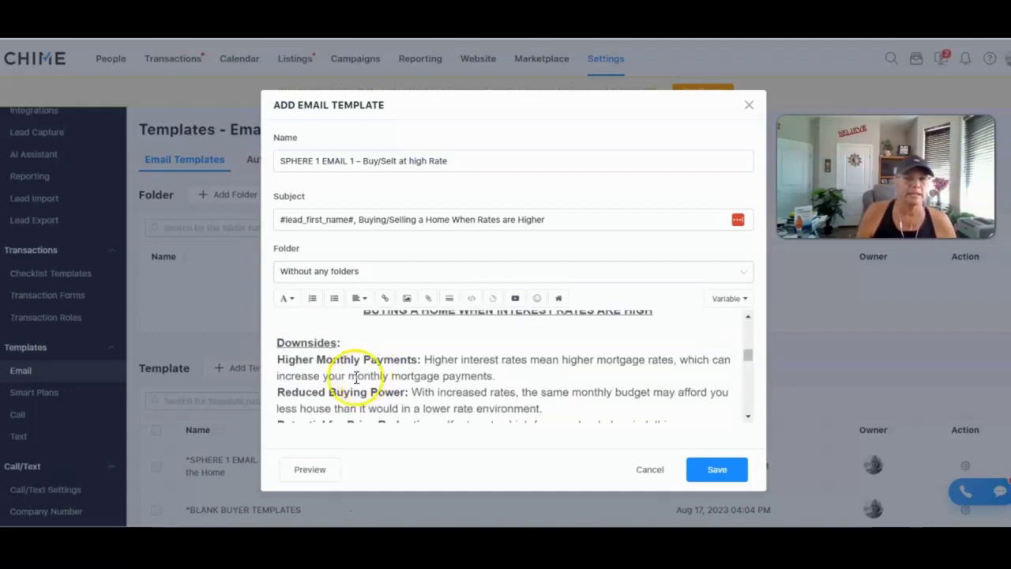
Step: Add a blank line after the 'Downsides:' heading
left_click(278, 365)
key("Return")
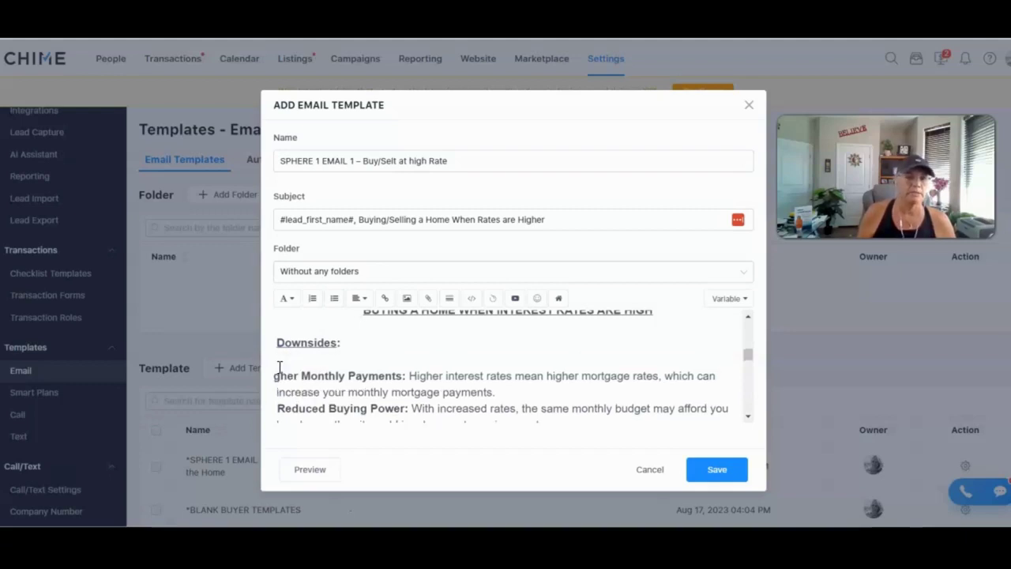
key("BackSpace")
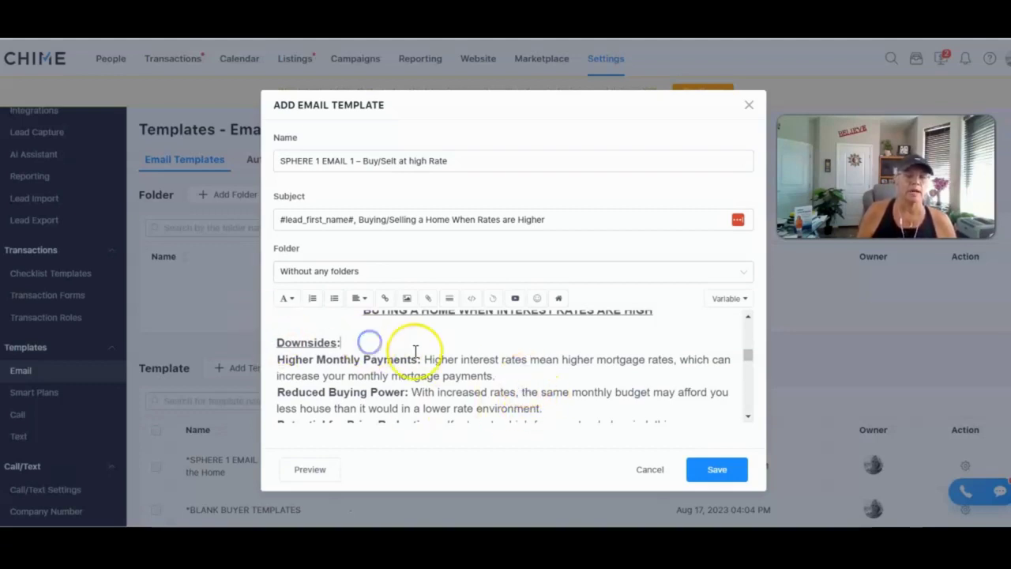
key("Return")
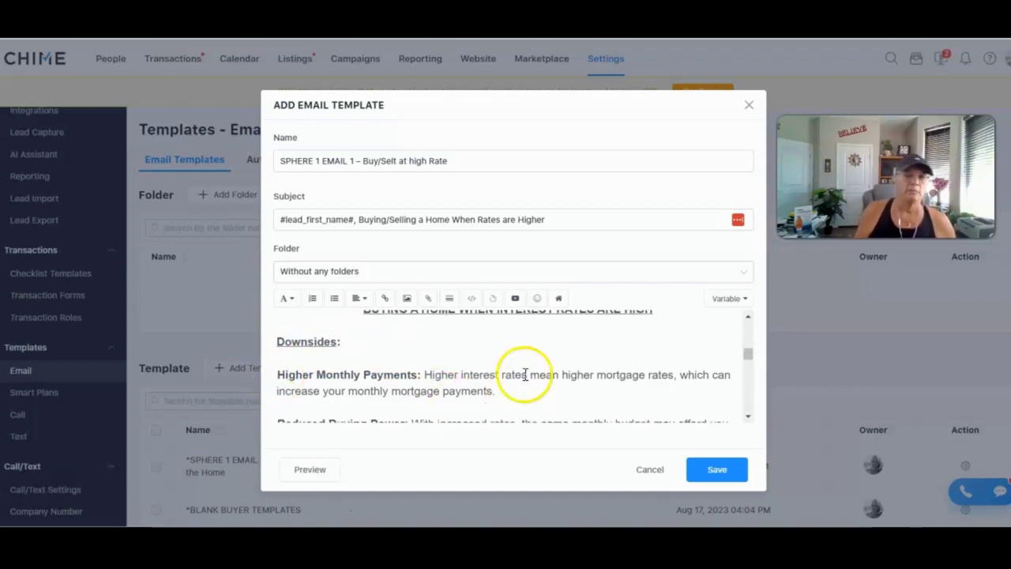
scroll(525, 364, "down", 5)
scroll(454, 362, "up", 3)
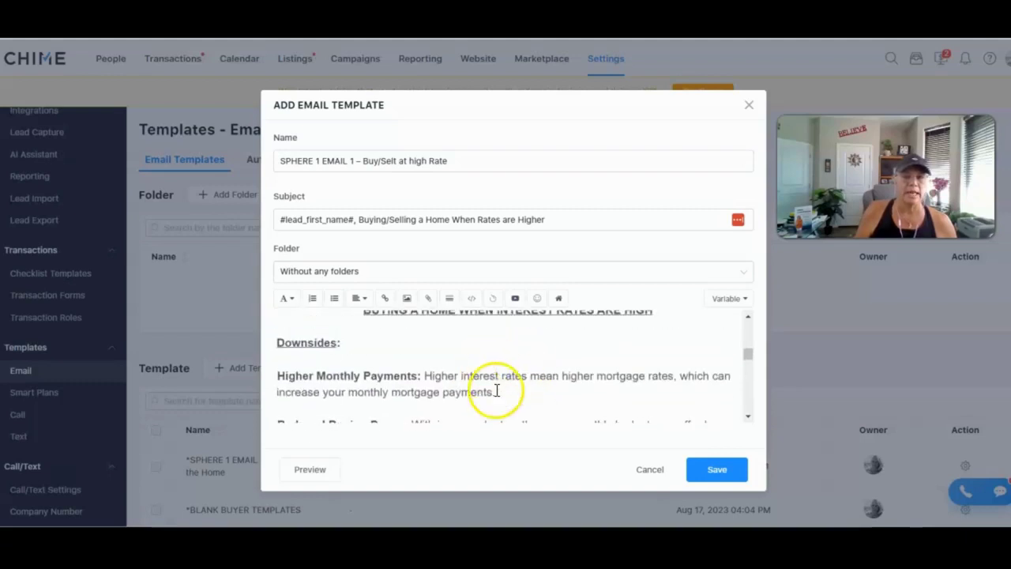
scroll(576, 383, "down", 2)
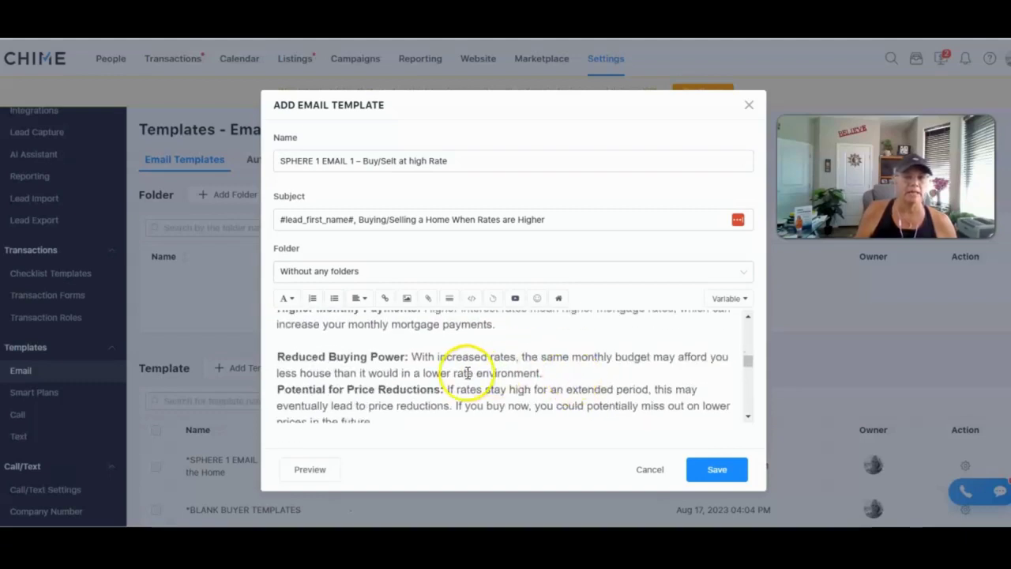
Step: Separate Reduced Buying Power, Motivated Sellers and Longer Selling Time with blank lines
left_click(564, 372)
key("Return")
scroll(602, 361, "down", 5)
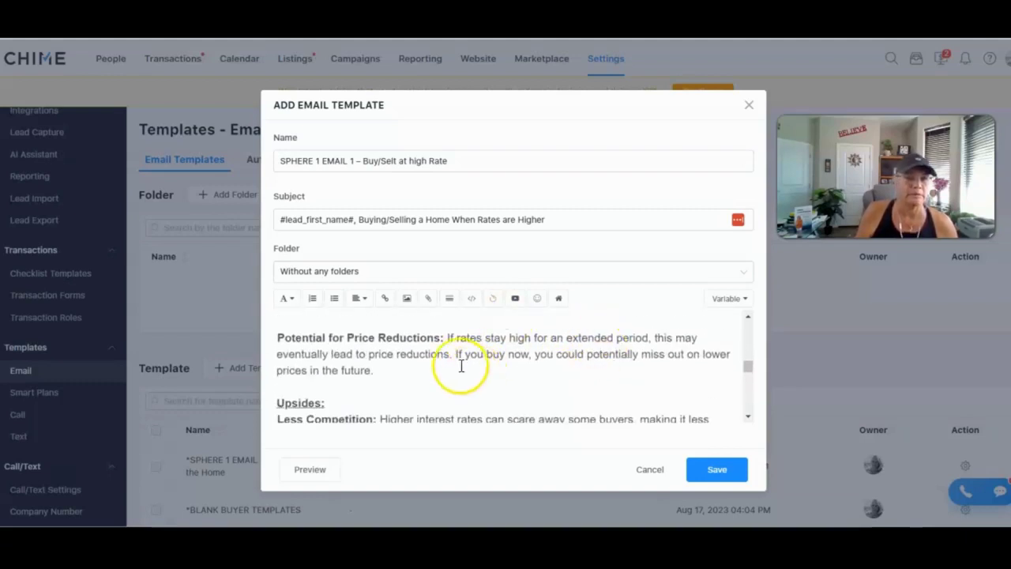
left_click(580, 371)
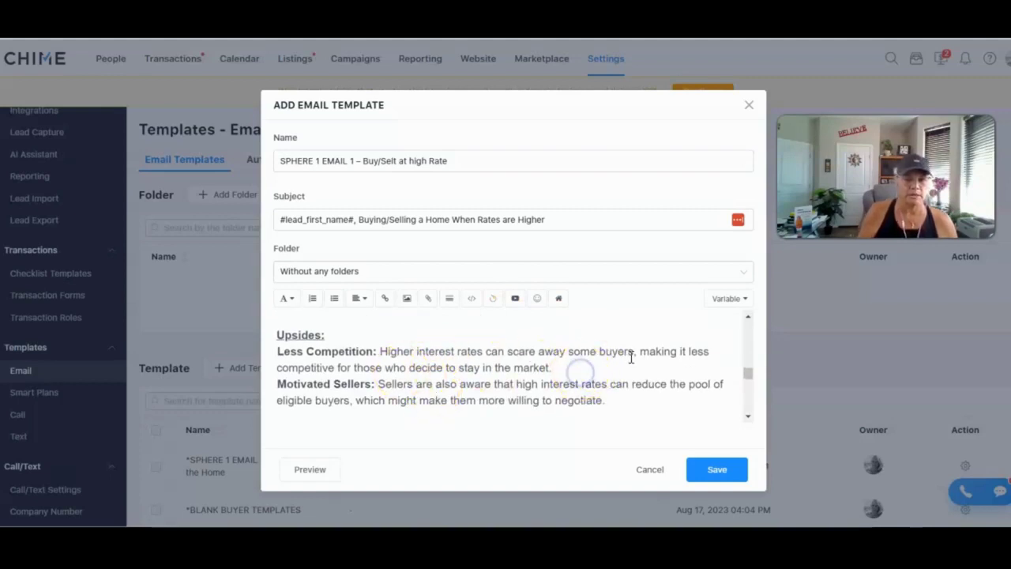
key("Return")
scroll(622, 359, "down", 3)
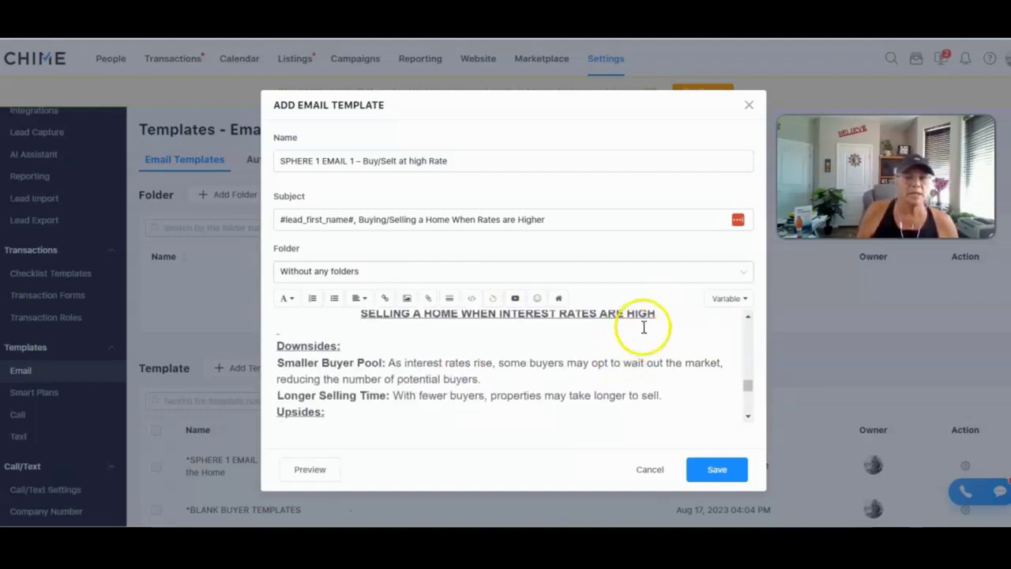
key("Return")
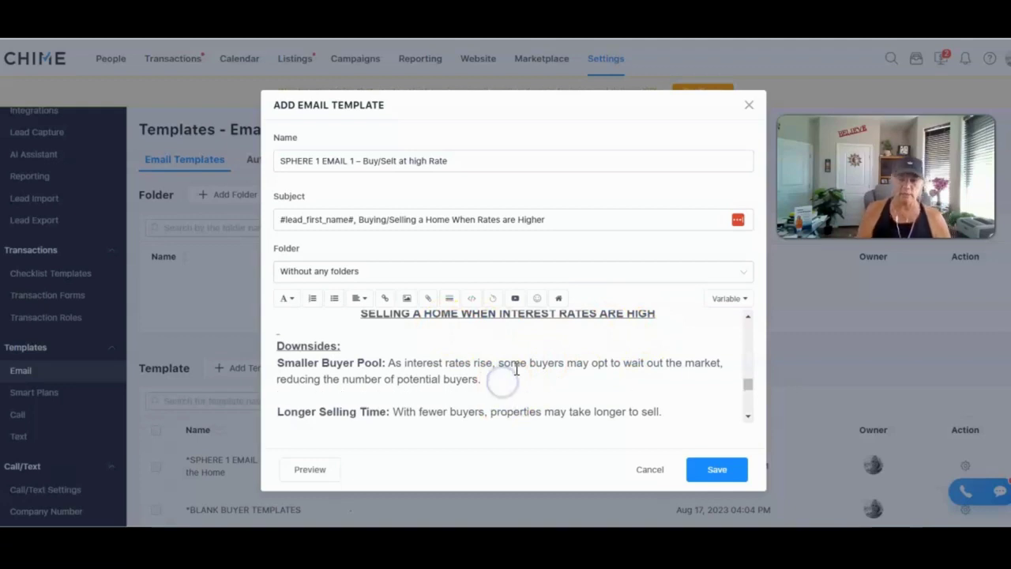
scroll(513, 369, "down", 2)
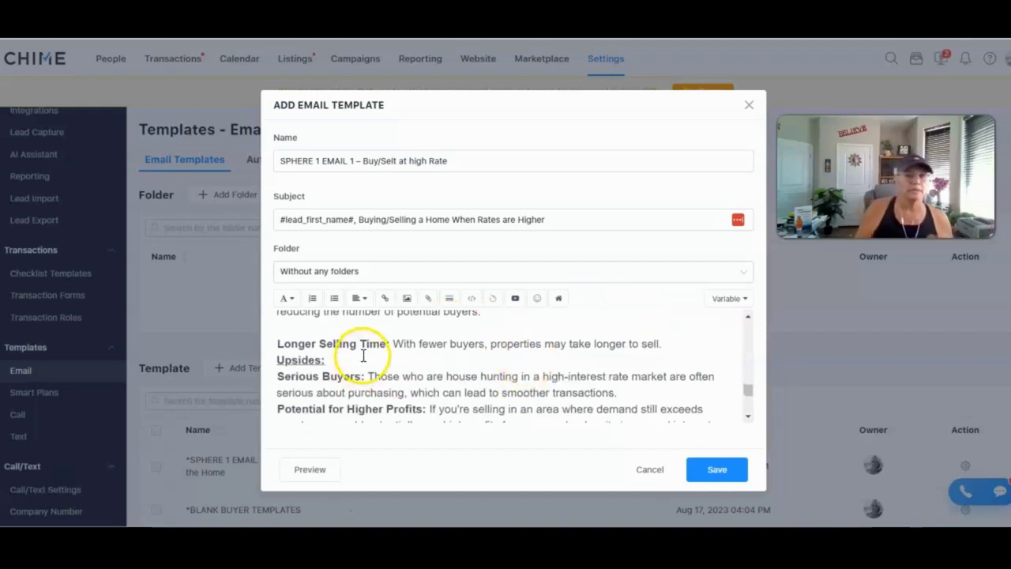
Step: Add blank lines before Upsides:, Potential for Higher Profits and Serious Buyers
left_click(665, 342)
key("Return")
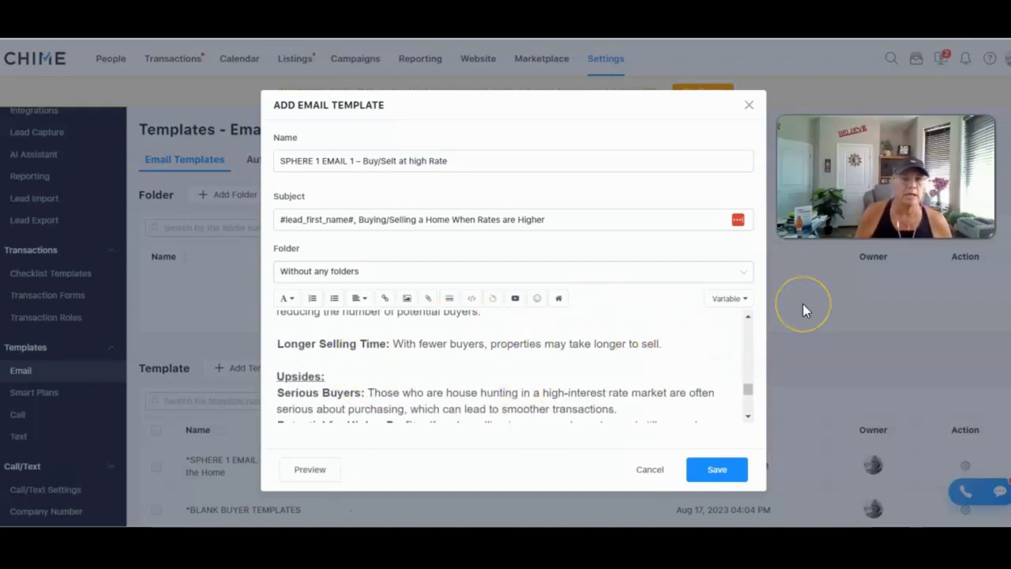
left_click(636, 412)
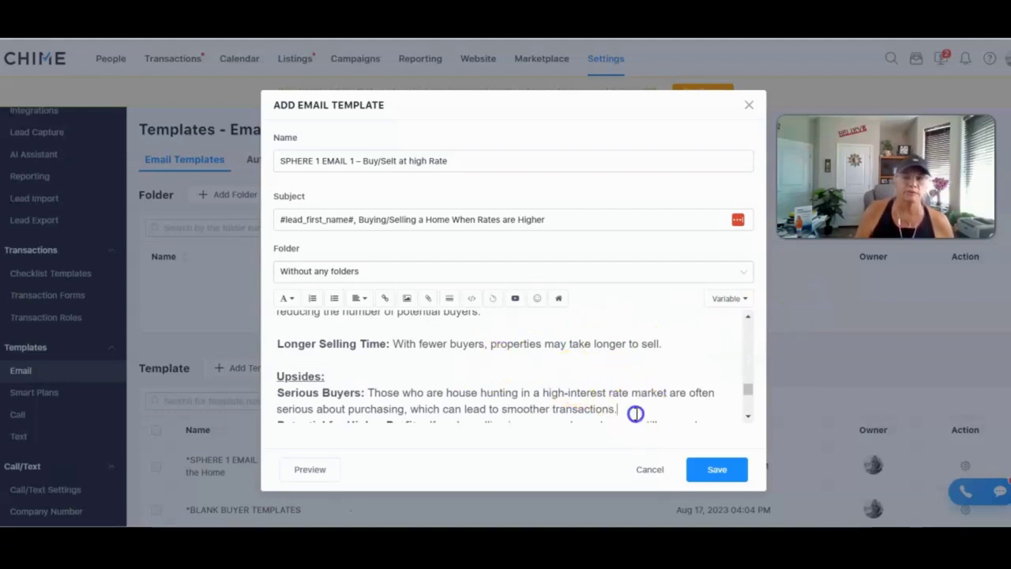
key("Return")
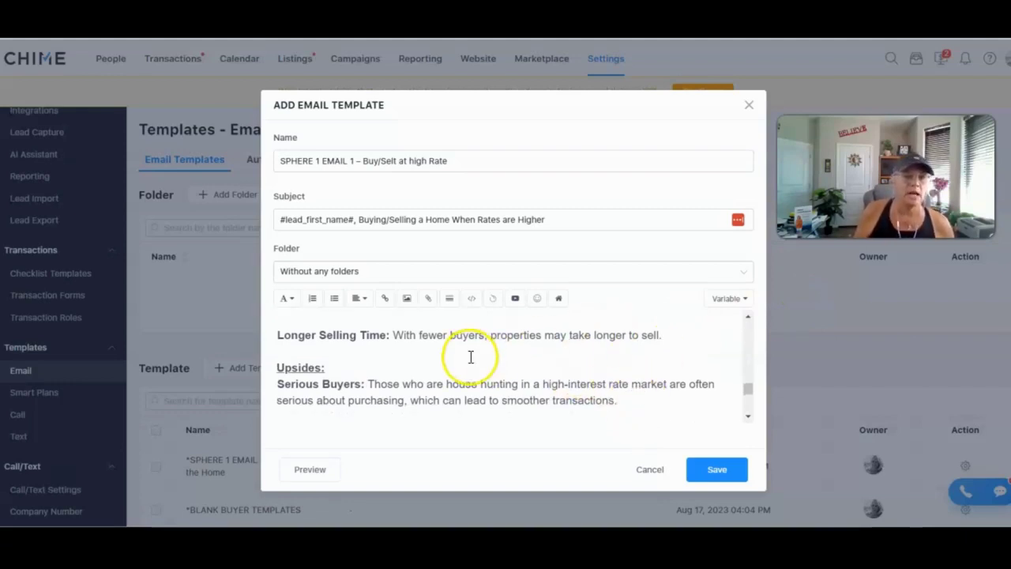
left_click(418, 367)
key("Return")
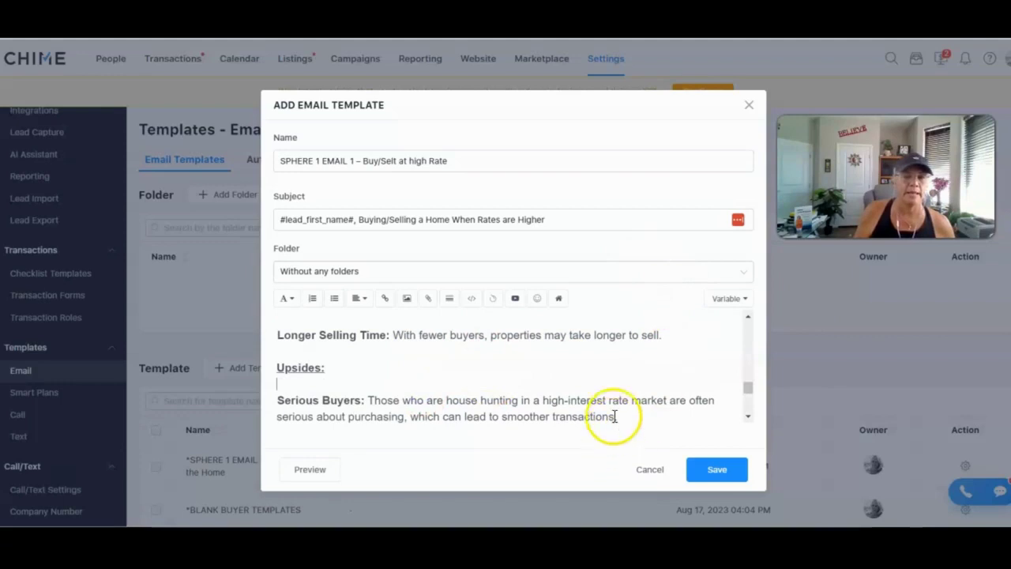
scroll(598, 417, "down", 3)
Step: Add blank lines before the key takeaway, the closing question and the 'As always' paragraph
left_click(342, 349)
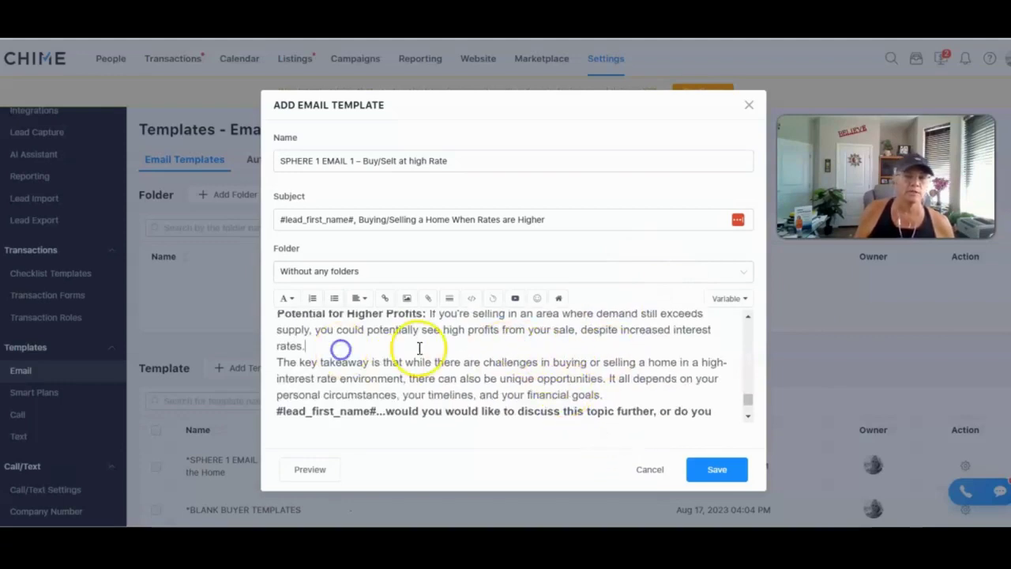
key("Return")
left_click(610, 411)
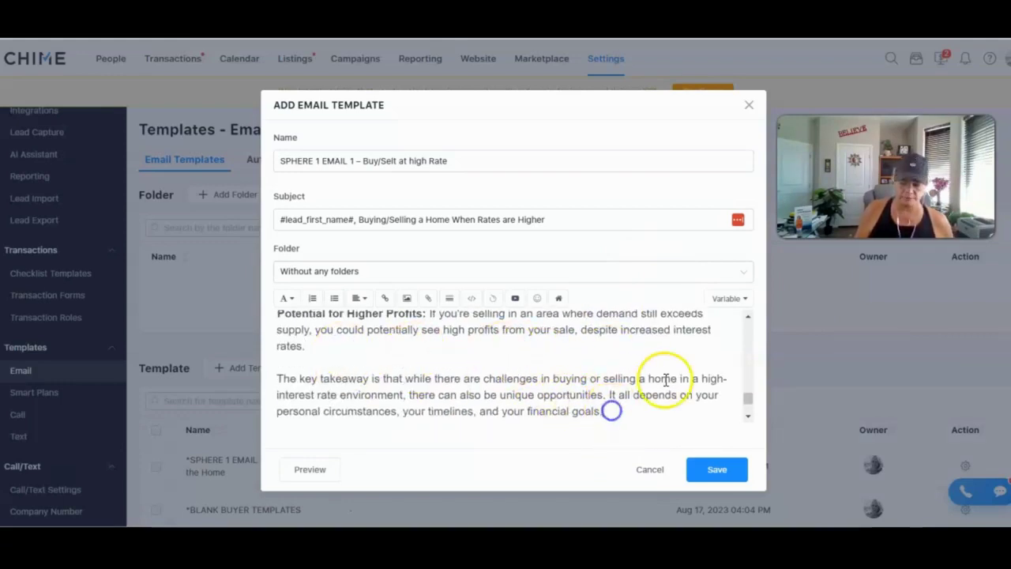
key("Return")
scroll(663, 371, "down", 2)
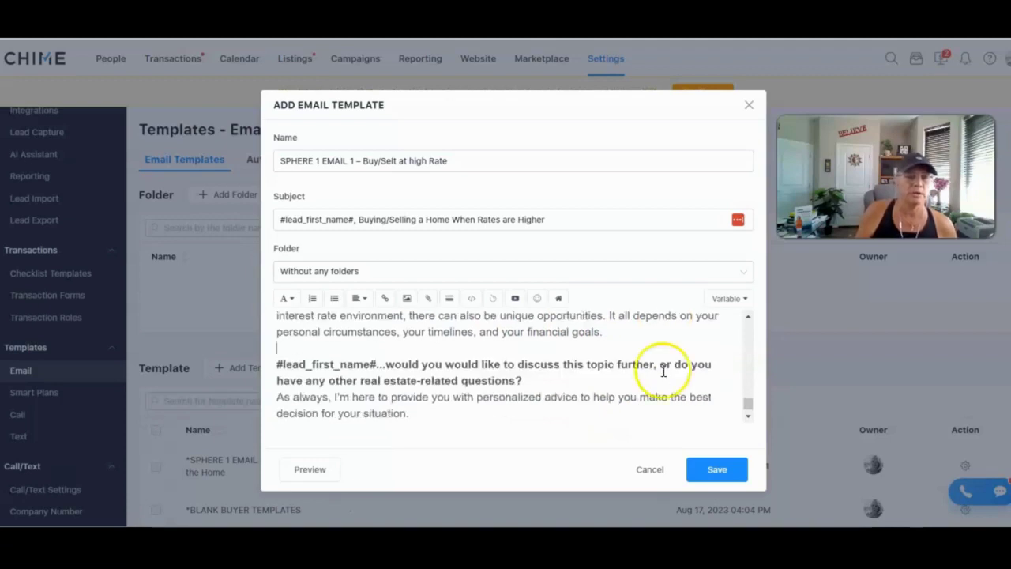
left_click(536, 381)
key("Return")
Step: Add a blank line before #signature# and scroll through the body to check it
scroll(529, 377, "down", 1)
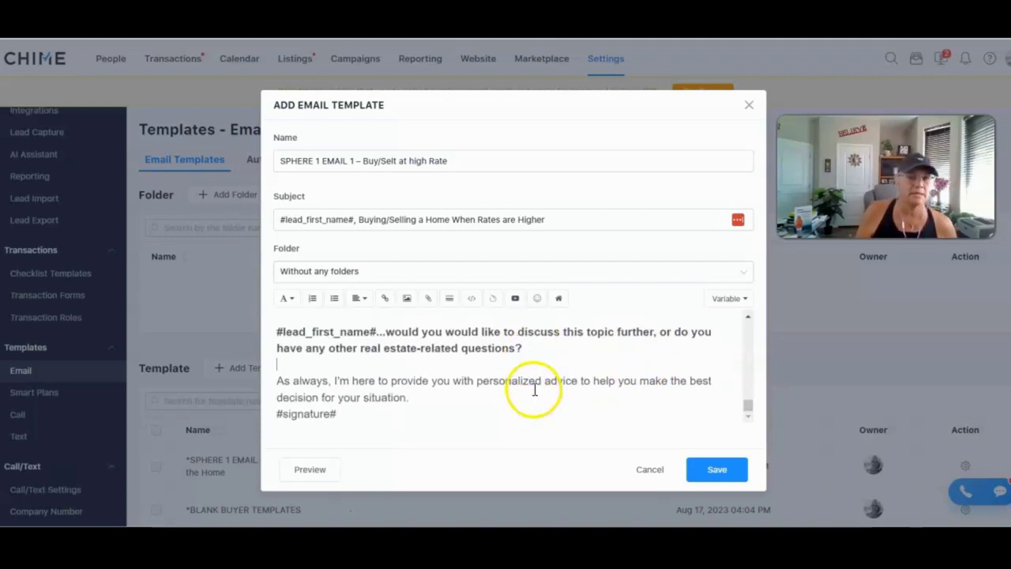
left_click(429, 402)
key("Return")
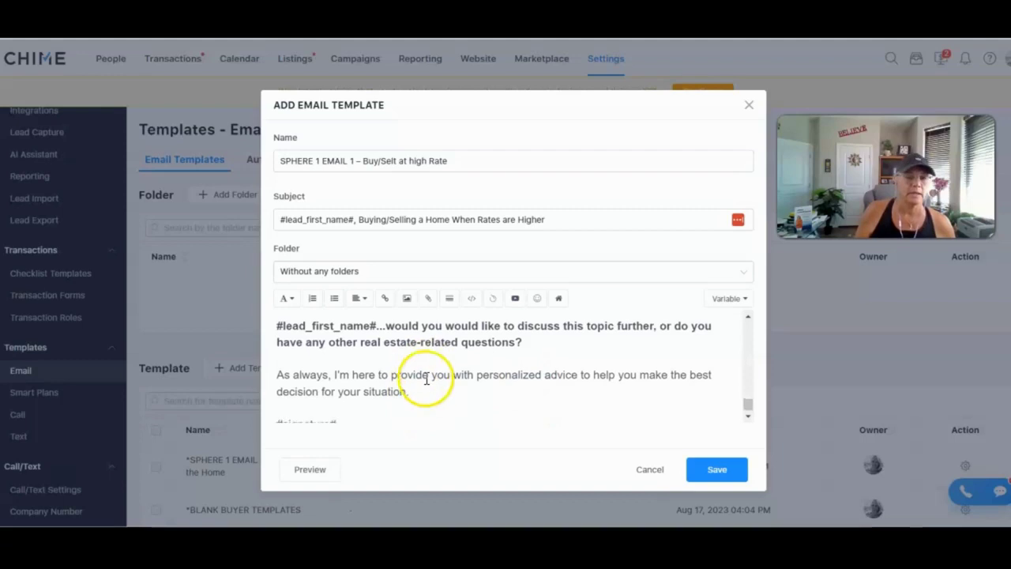
scroll(363, 399, "down", 1)
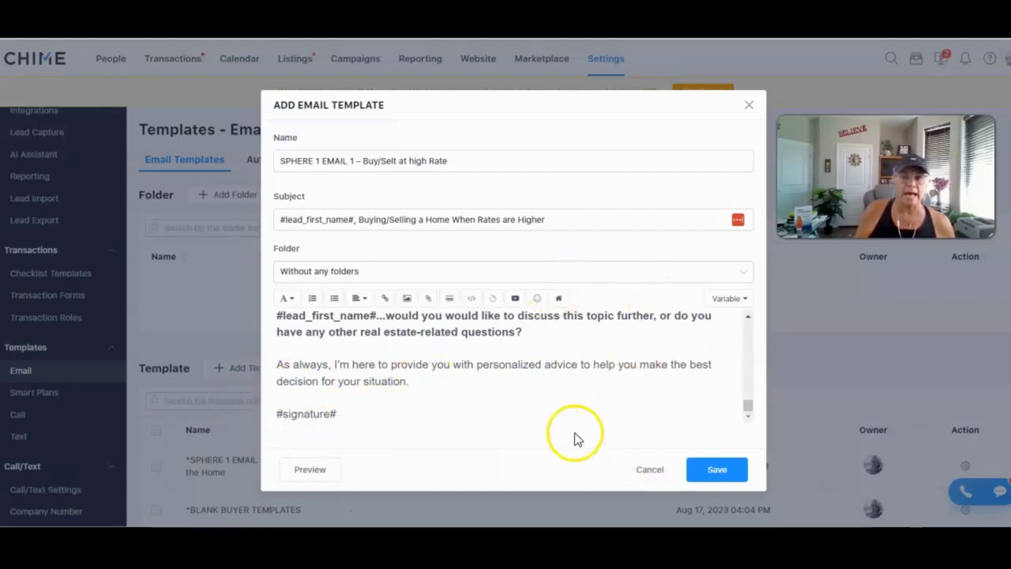
scroll(580, 352, "up", 10)
scroll(586, 349, "down", 5)
scroll(474, 359, "up", 6)
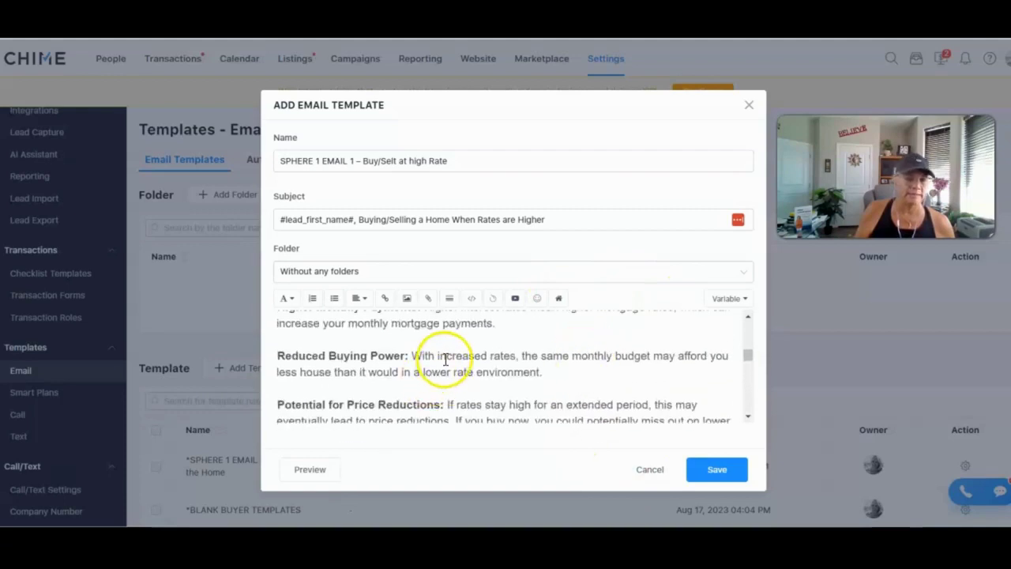
scroll(487, 371, "down", 5)
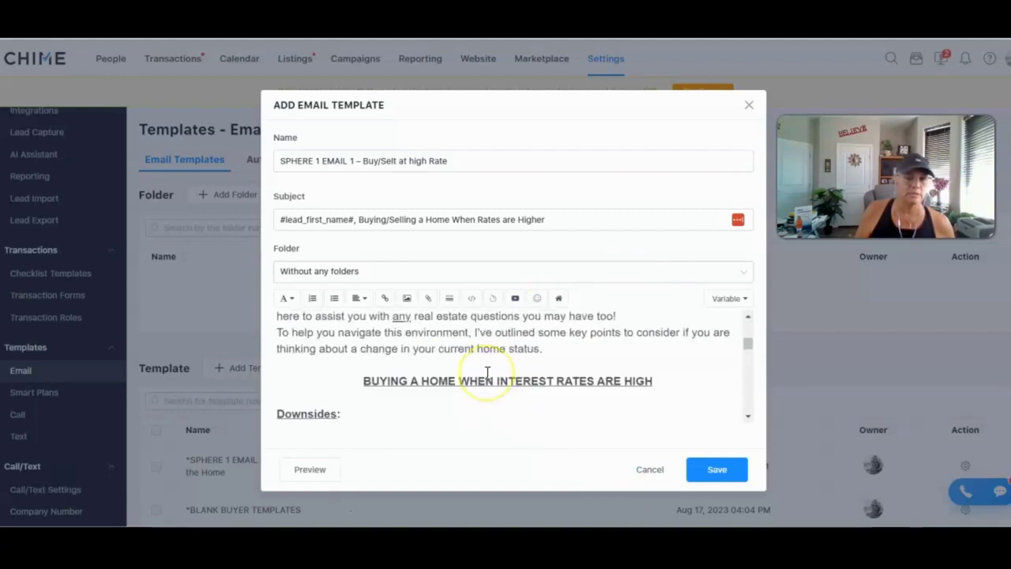
scroll(506, 384, "up", 1)
scroll(485, 372, "down", 1)
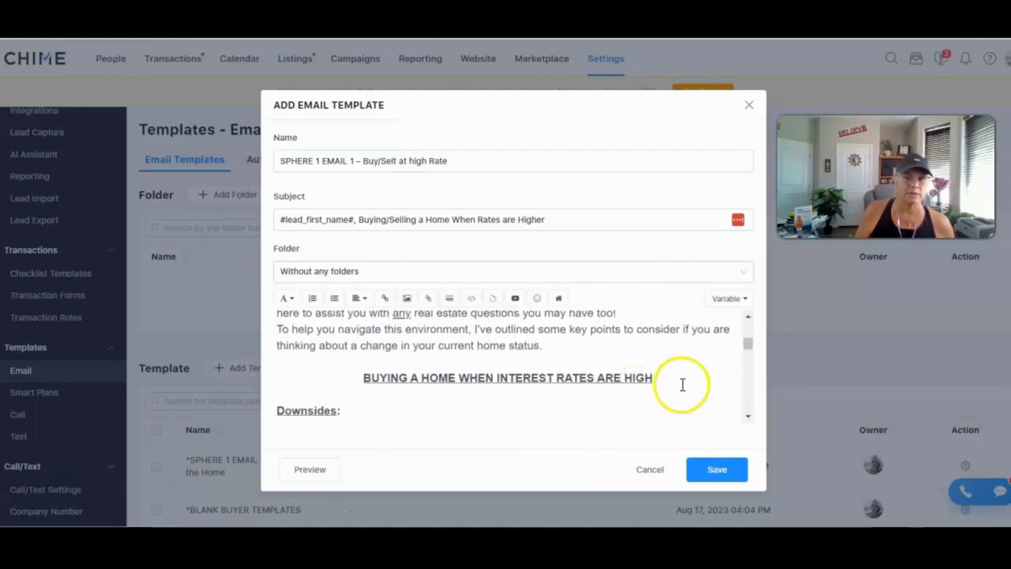
Step: Add an empty line under the buying heading, then check the key-handoff picture in Word
key("Return")
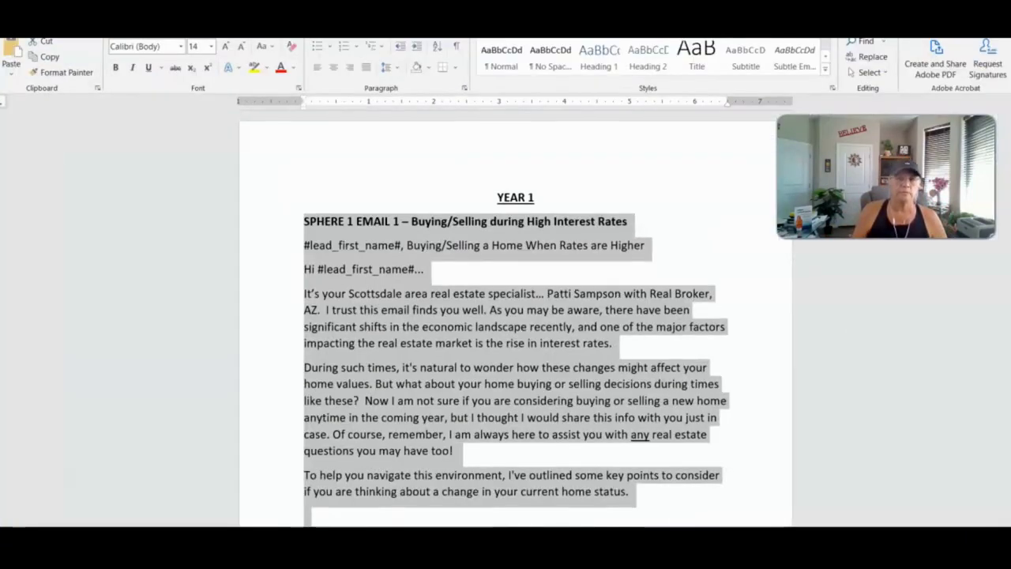
scroll(586, 240, "down", 5)
left_click(550, 262)
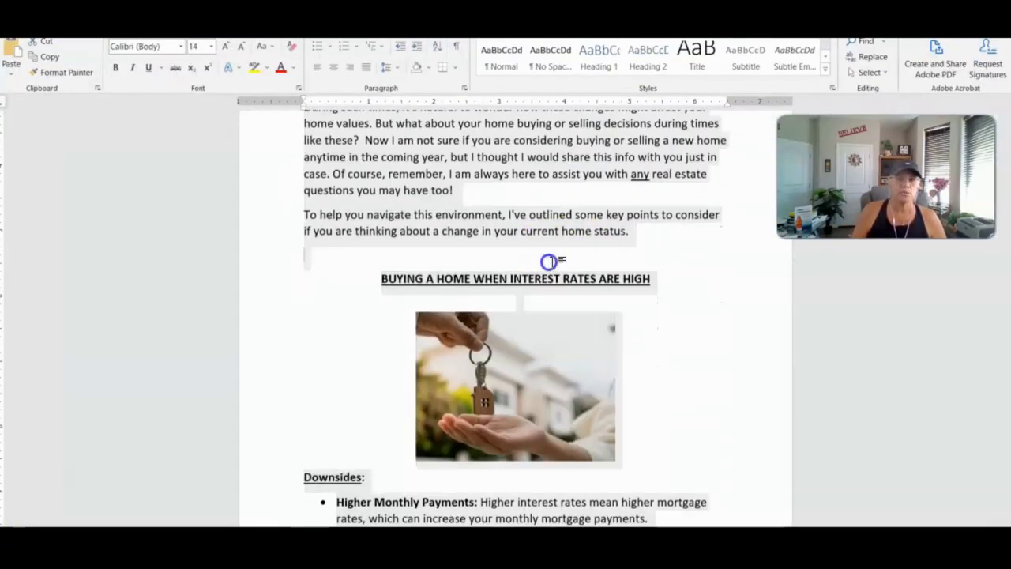
left_click(556, 370)
right_click(535, 368)
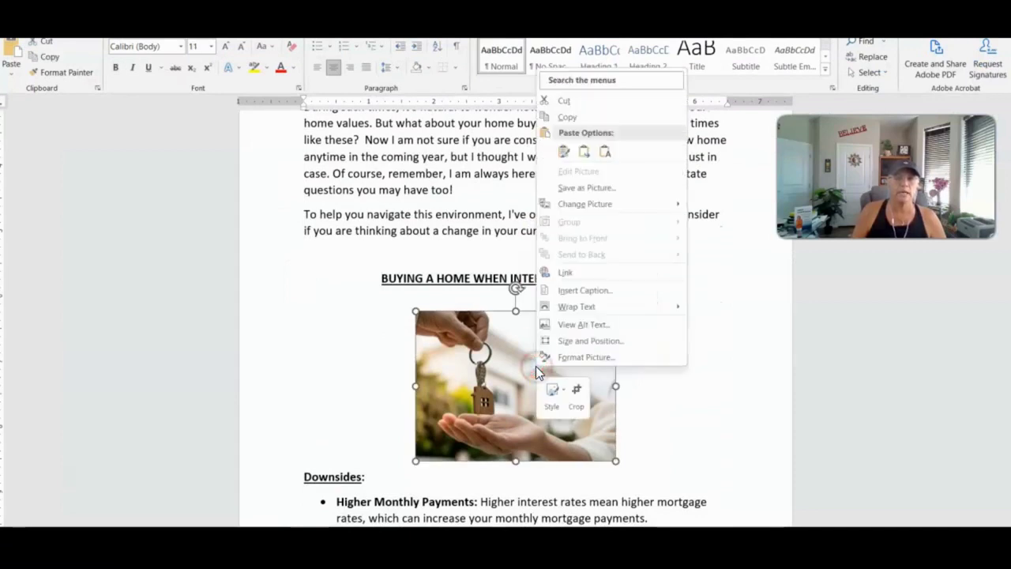
left_click(540, 363)
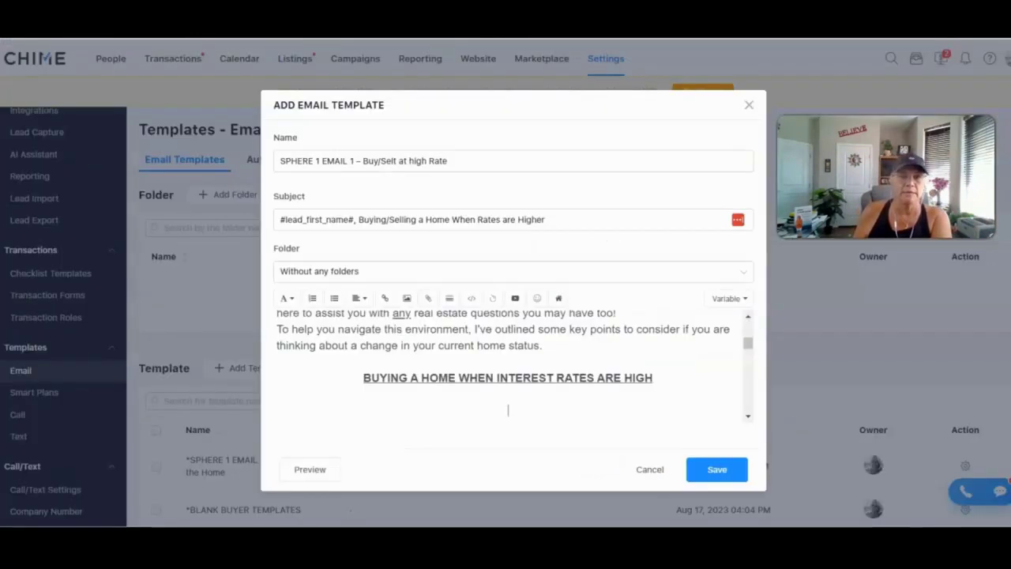
Step: Upload 'email 1' from Downloads as an image on the empty line below the buying heading
left_click(576, 402)
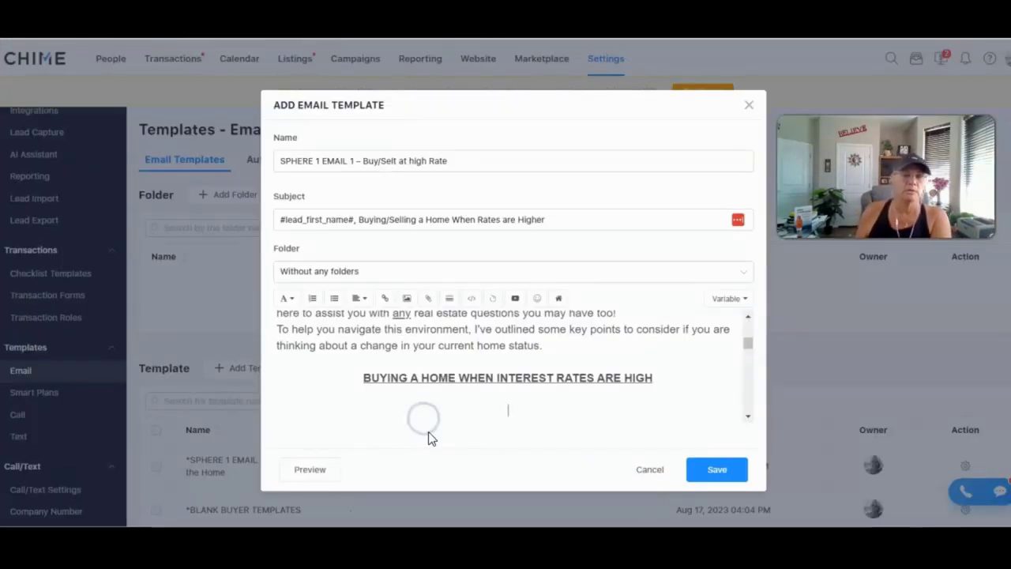
left_click(405, 299)
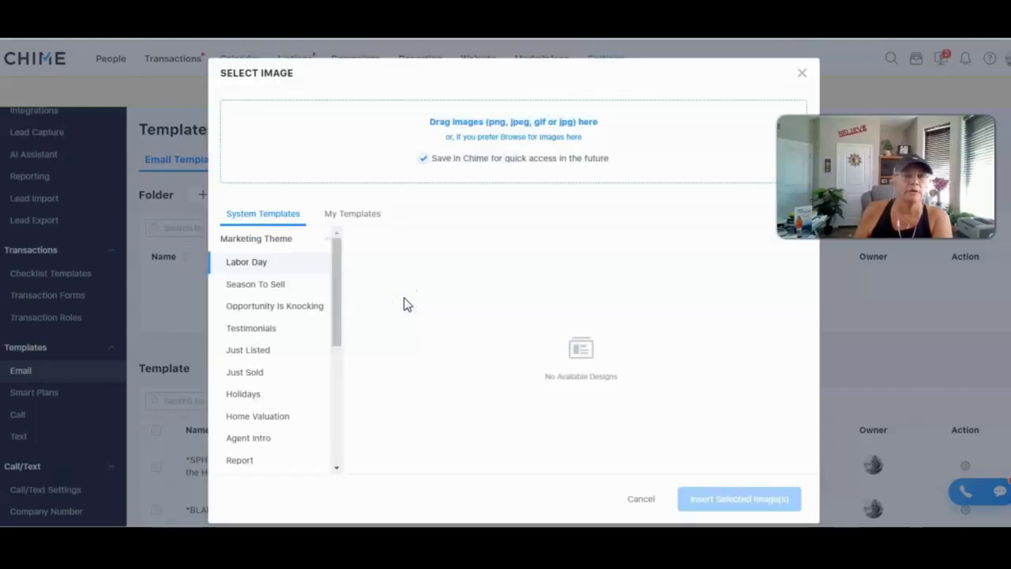
left_click(350, 215)
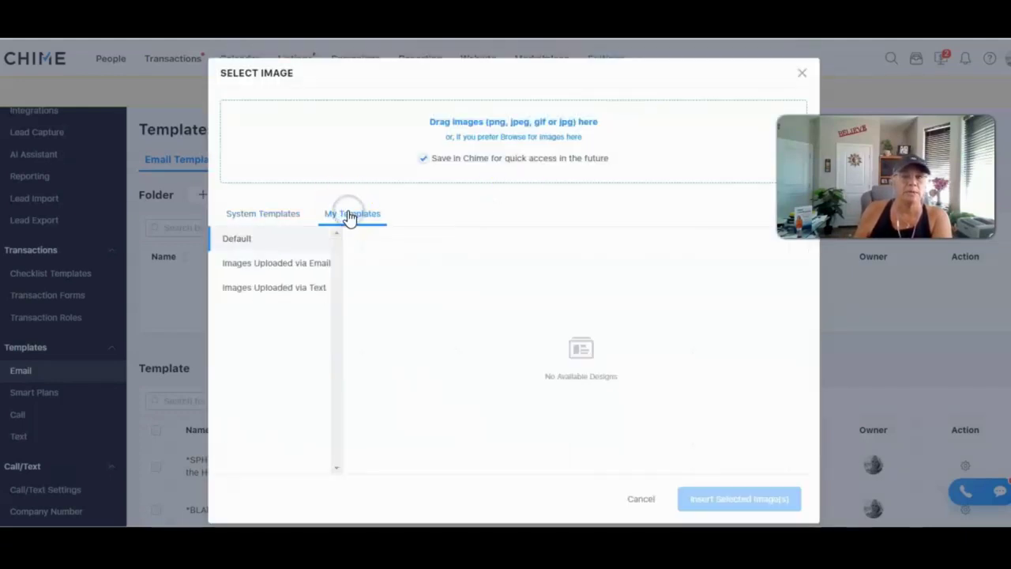
left_click(526, 138)
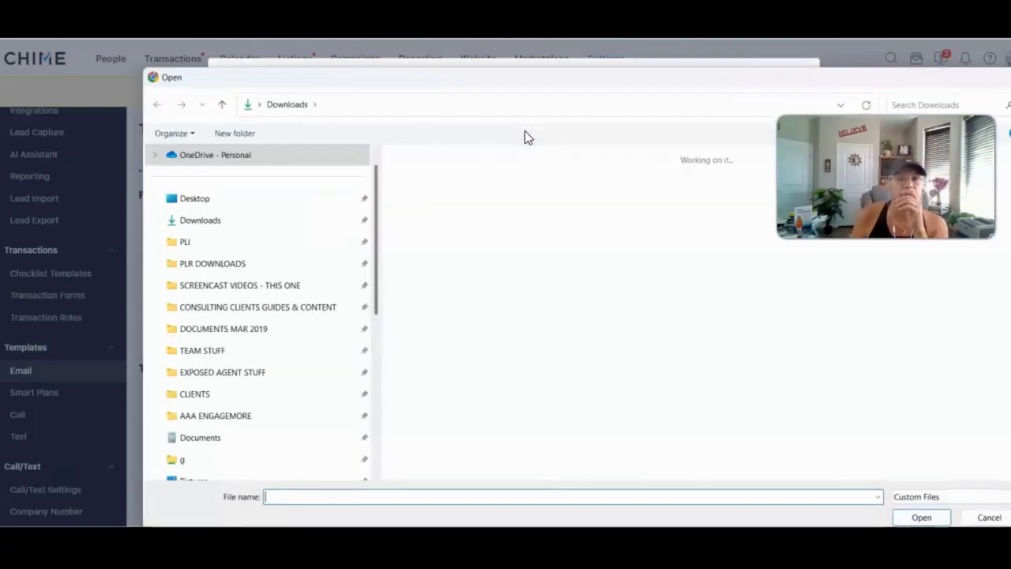
left_click(647, 253)
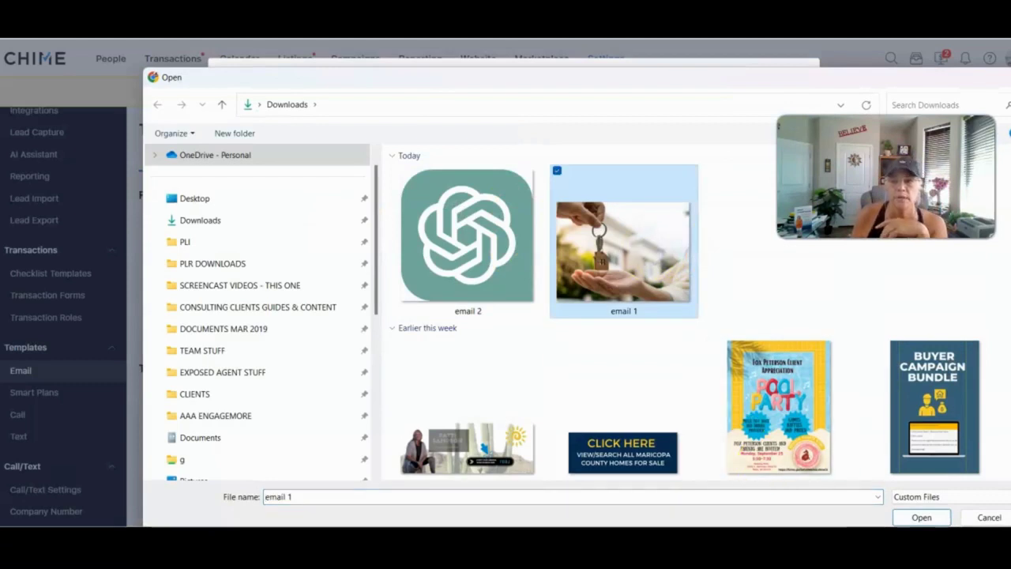
left_click(921, 517)
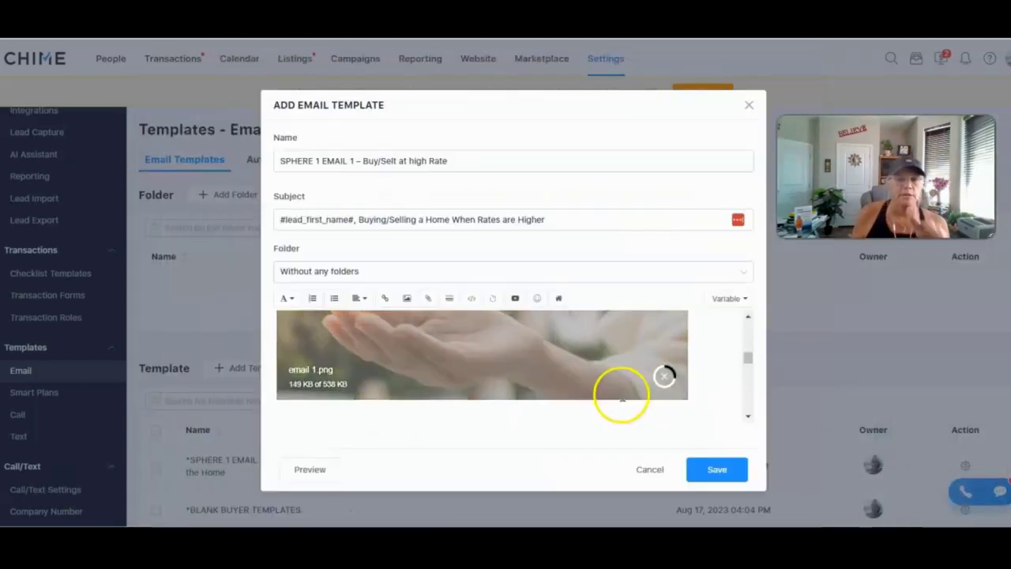
Step: Shrink the key-handoff image to 50% and centre-align it beneath the buying-a-home heading
left_click(436, 359)
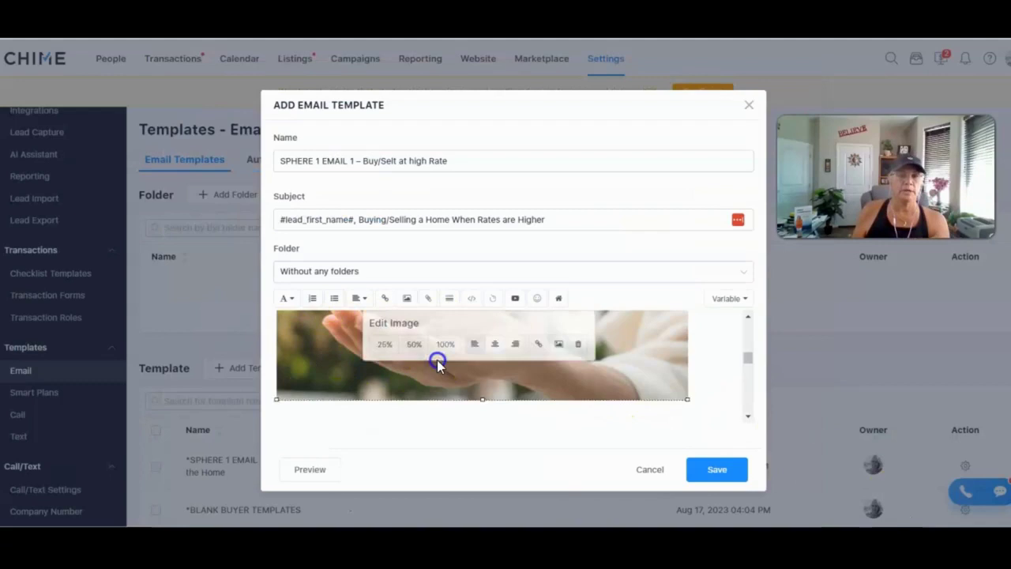
left_click(437, 359)
left_click(418, 347)
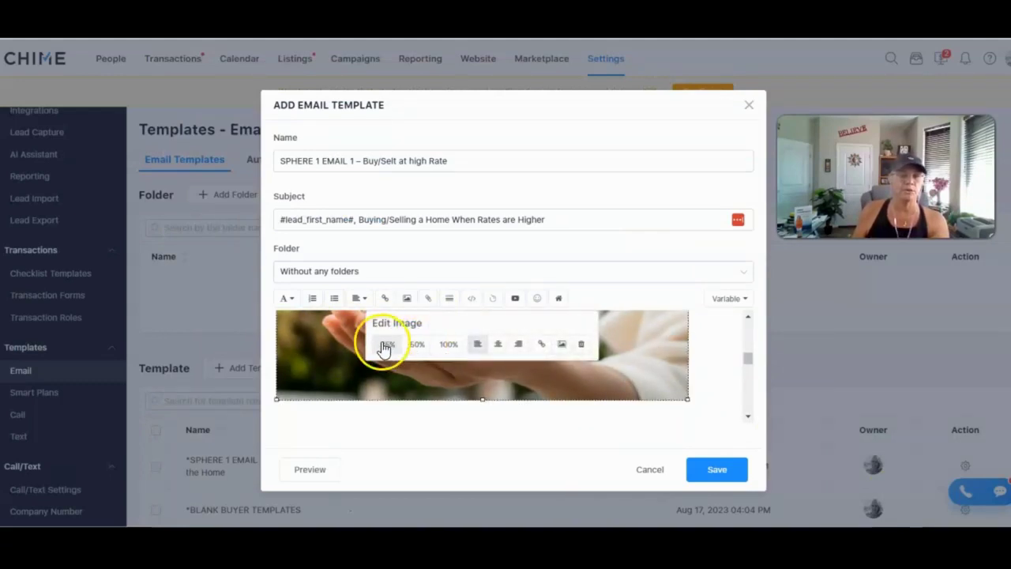
left_click(418, 348)
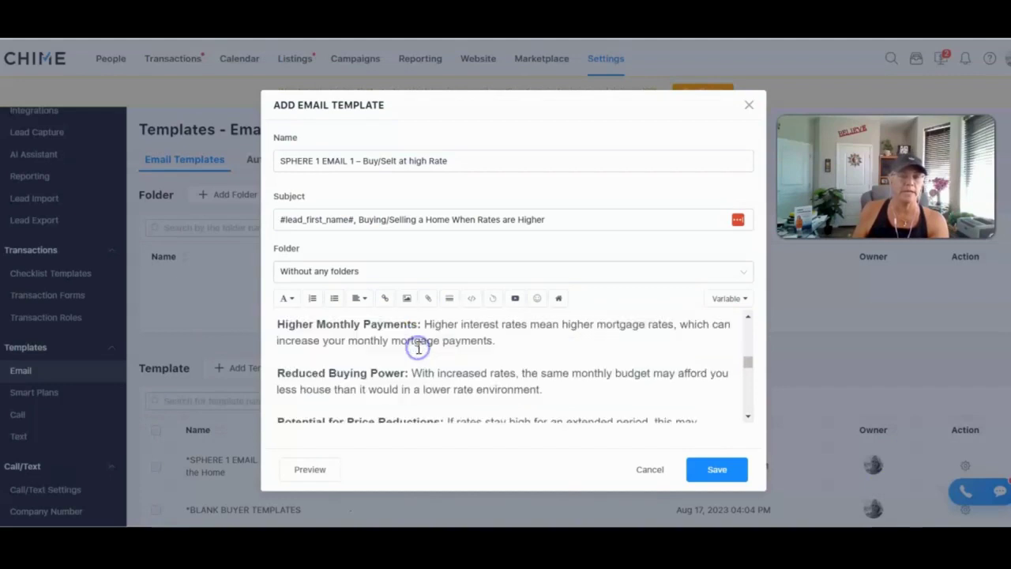
scroll(596, 370, "up", 2)
scroll(463, 402, "up", 2)
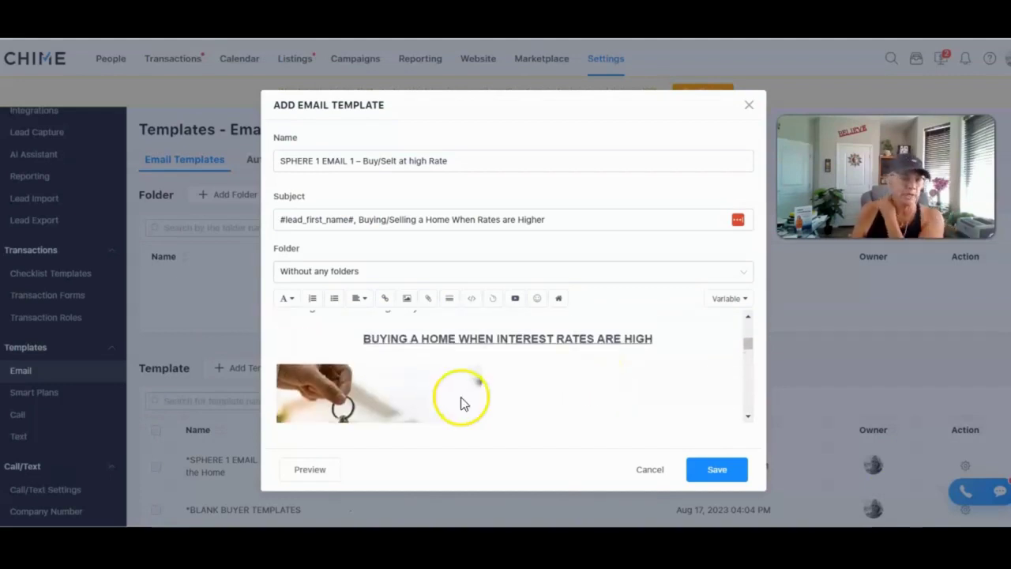
scroll(474, 371, "down", 2)
left_click(424, 368)
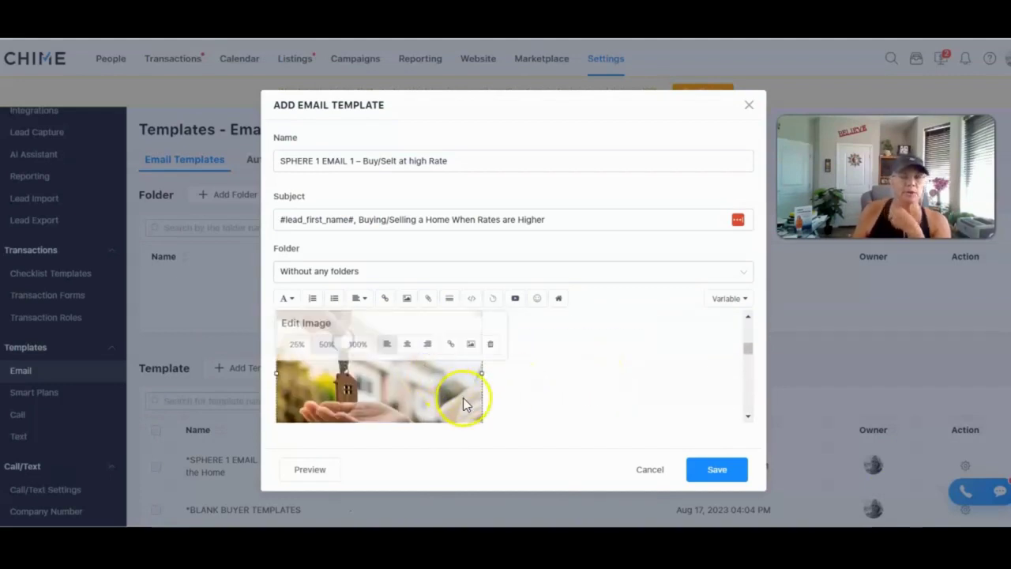
left_click(406, 344)
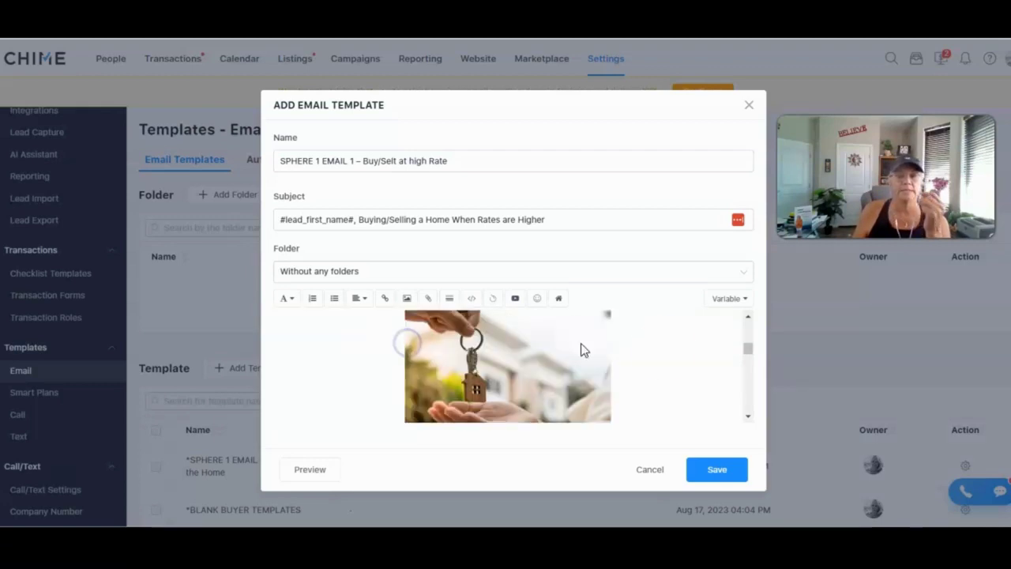
left_click(664, 348)
scroll(644, 375, "up", 1)
Step: Insert an empty line right after 'Upsides:' in the template body
scroll(644, 376, "up", 2)
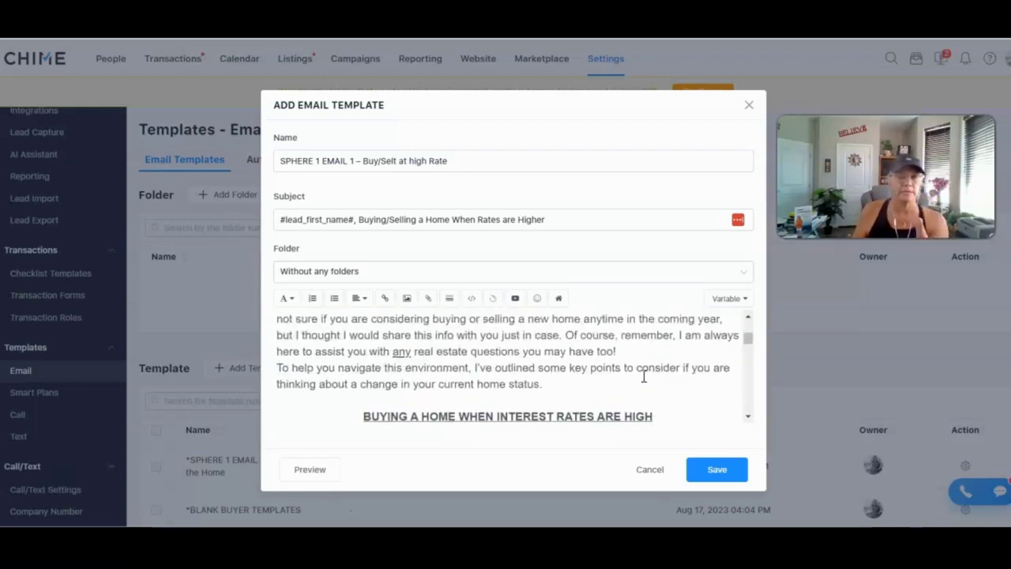
scroll(643, 376, "down", 2)
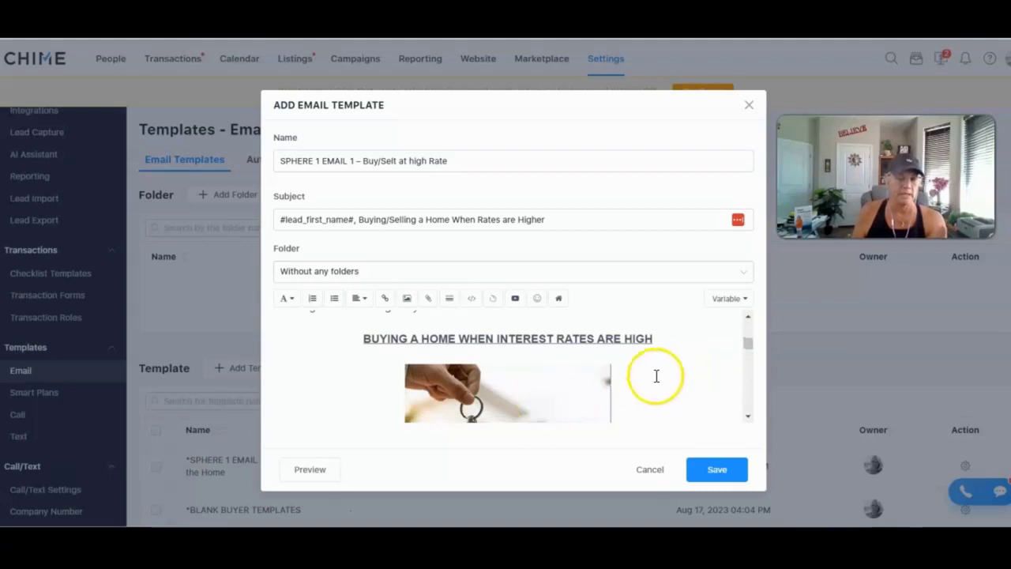
scroll(645, 379, "down", 1)
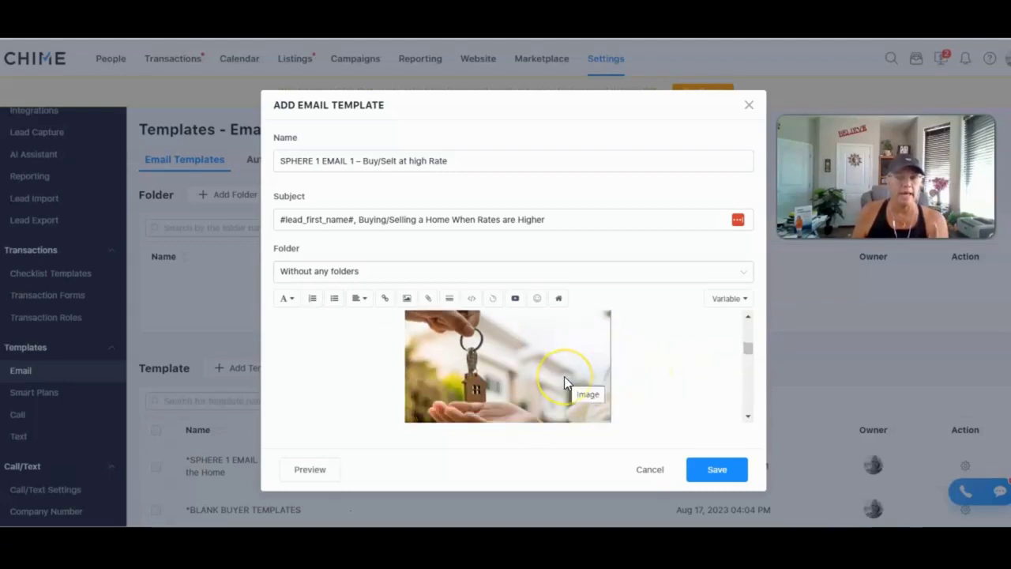
scroll(565, 380, "down", 1)
scroll(466, 360, "down", 1)
scroll(433, 341, "down", 5)
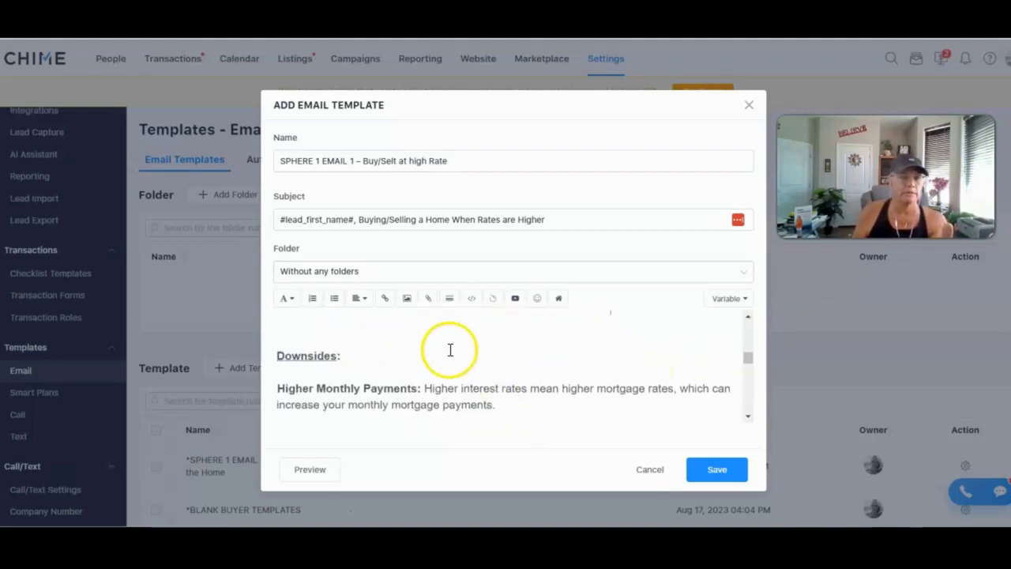
scroll(403, 348, "up", 1)
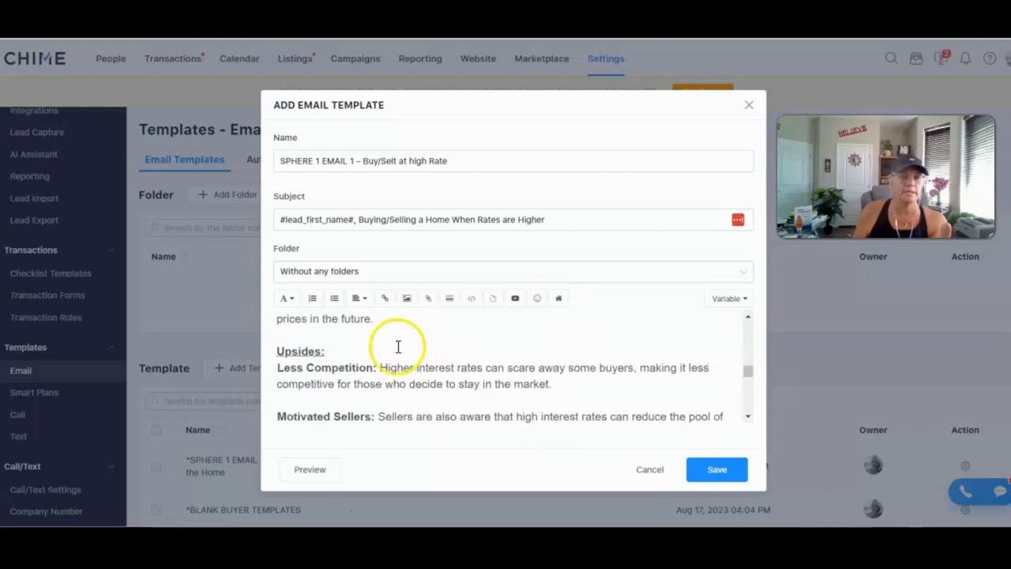
left_click(376, 350)
key("Return")
Step: Return to the Word document showing the buying-a-home section and key-handoff picture
scroll(664, 382, "down", 4)
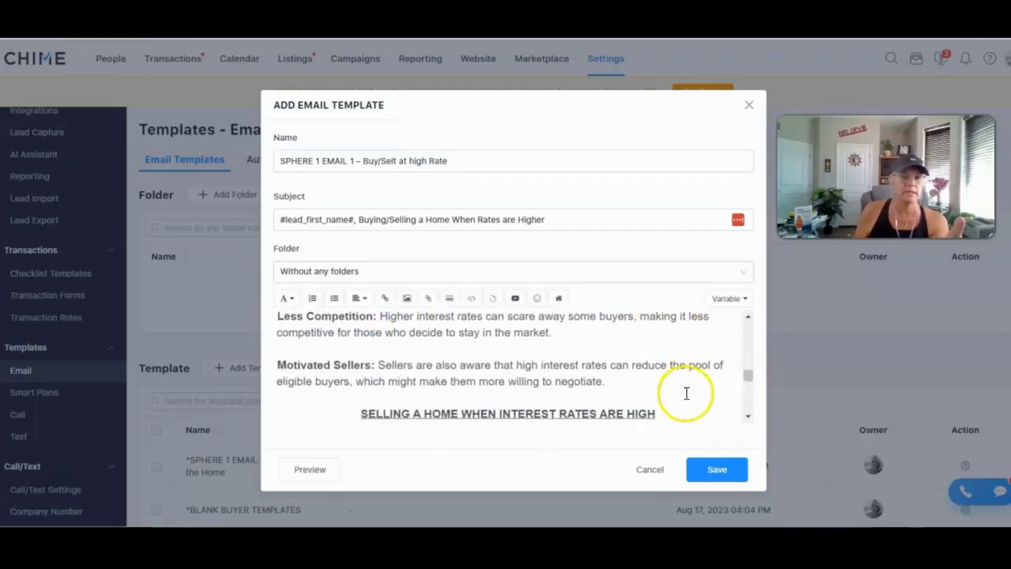
scroll(641, 365, "up", 1)
scroll(584, 367, "up", 1)
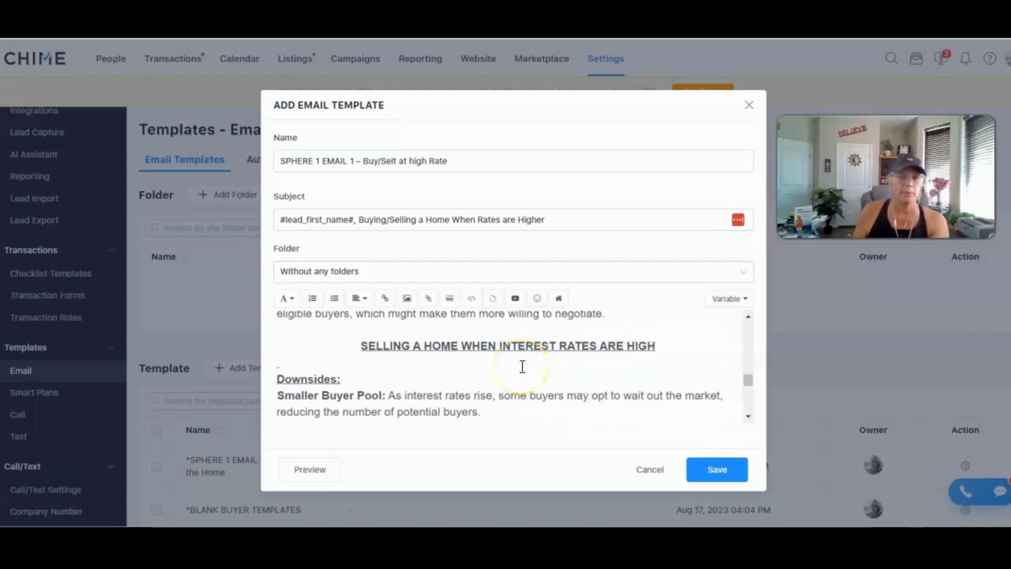
key("alt+Tab")
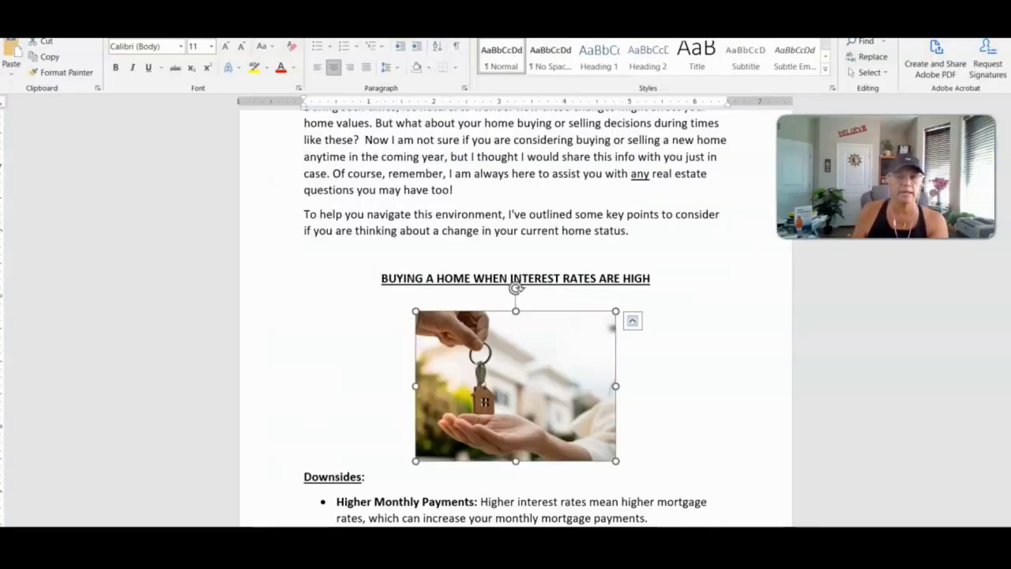
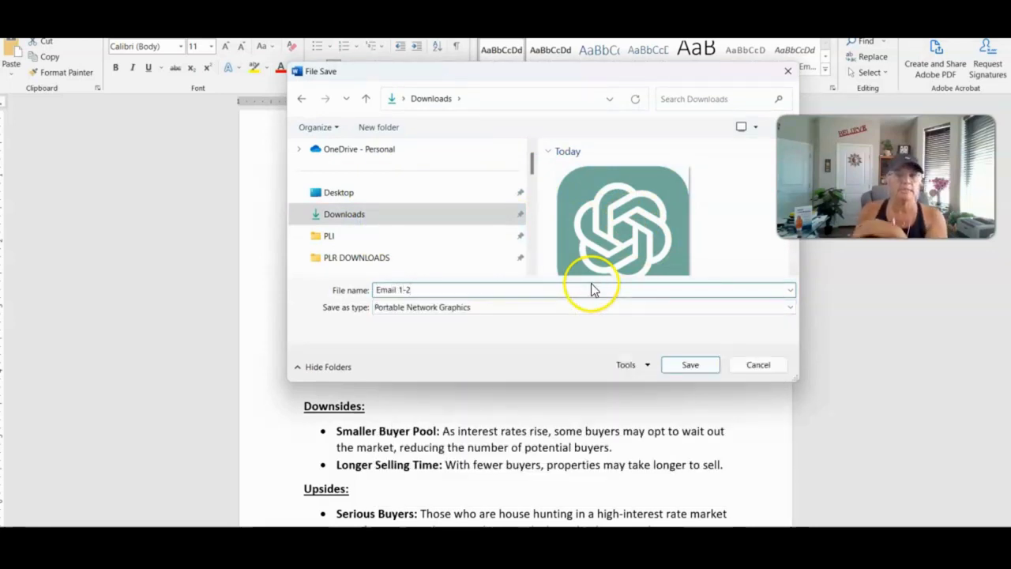
Step: Save the house image as Email 1-2 PNG in Downloads
left_click(692, 365)
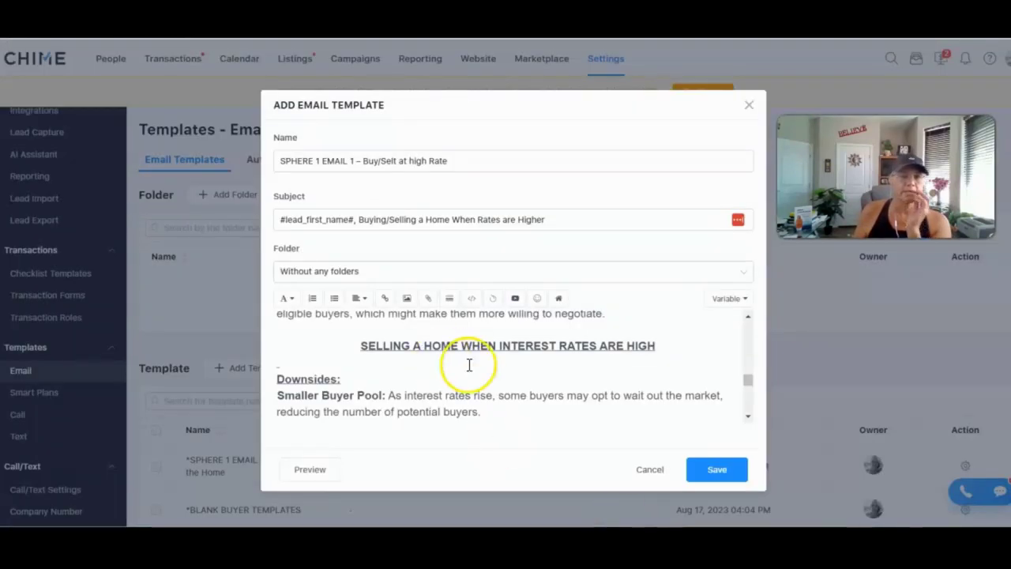
Step: Upload the Email 1-2 house image under the high-interest-rates heading
left_click(592, 379)
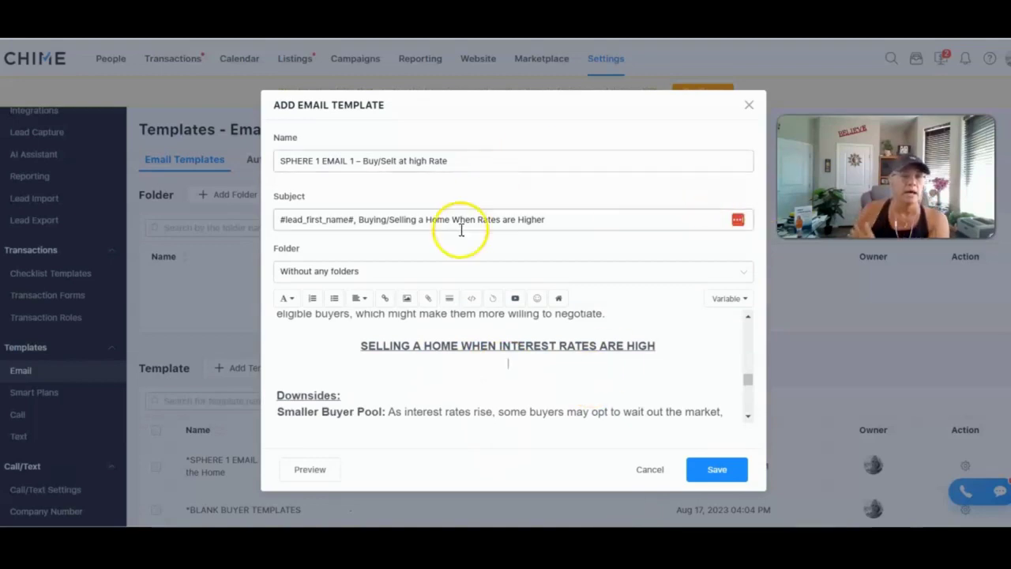
left_click(406, 300)
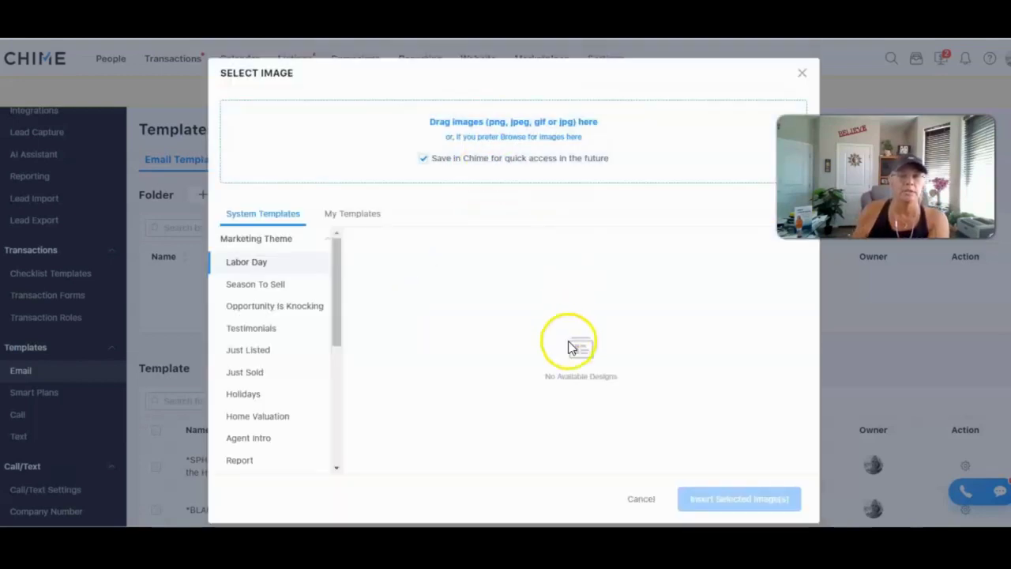
left_click(357, 217)
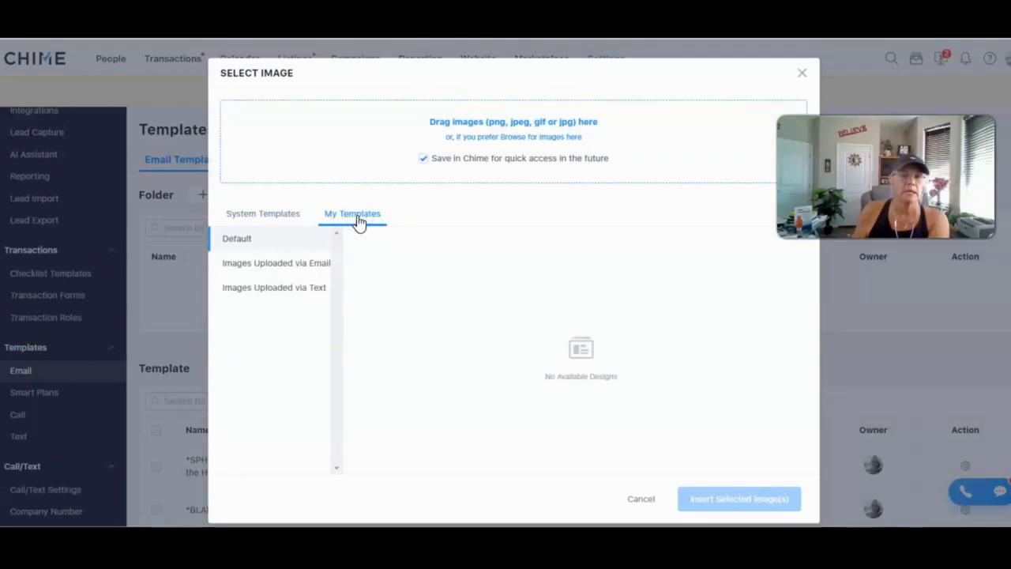
left_click(515, 135)
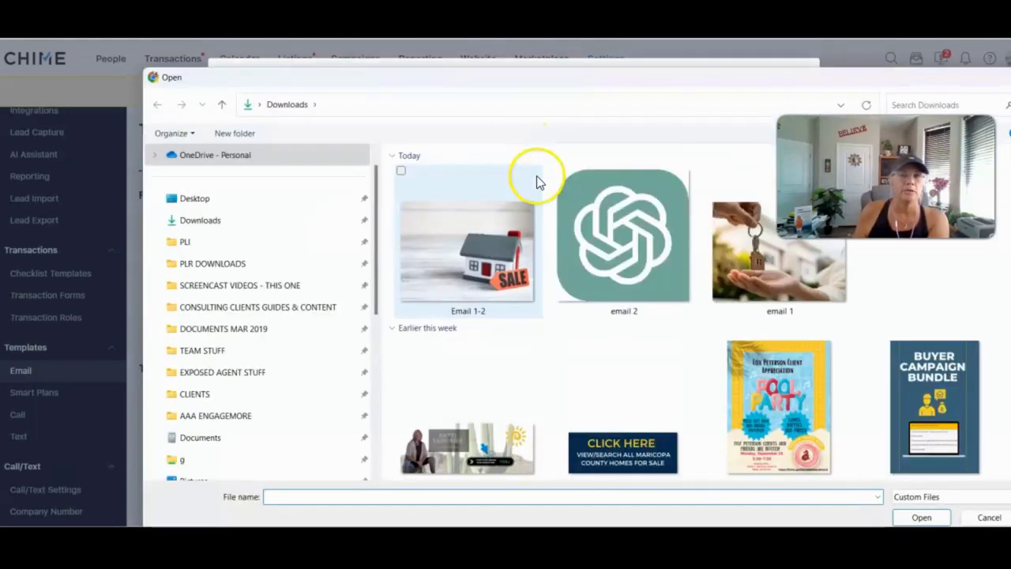
left_click(444, 257)
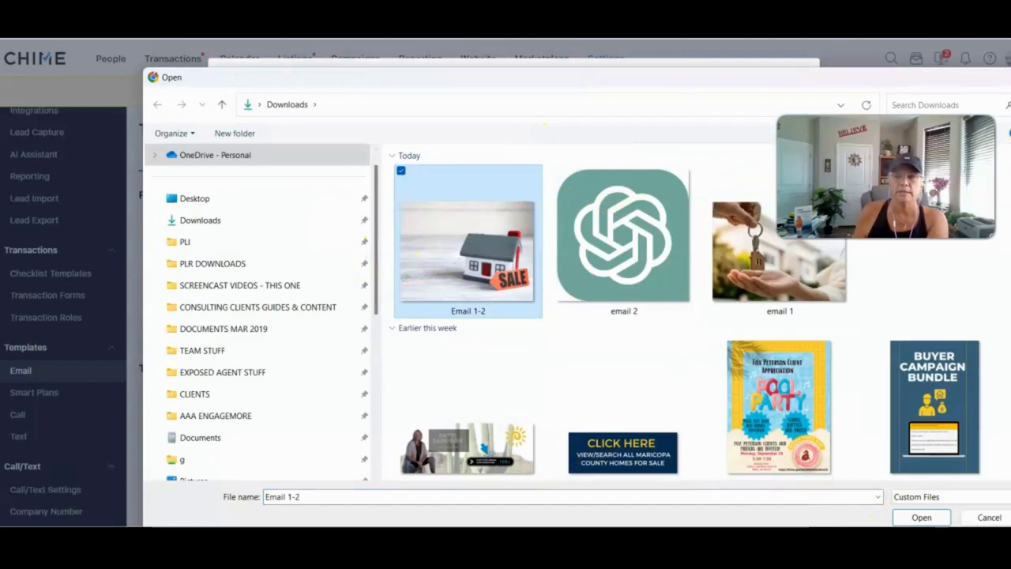
left_click(932, 518)
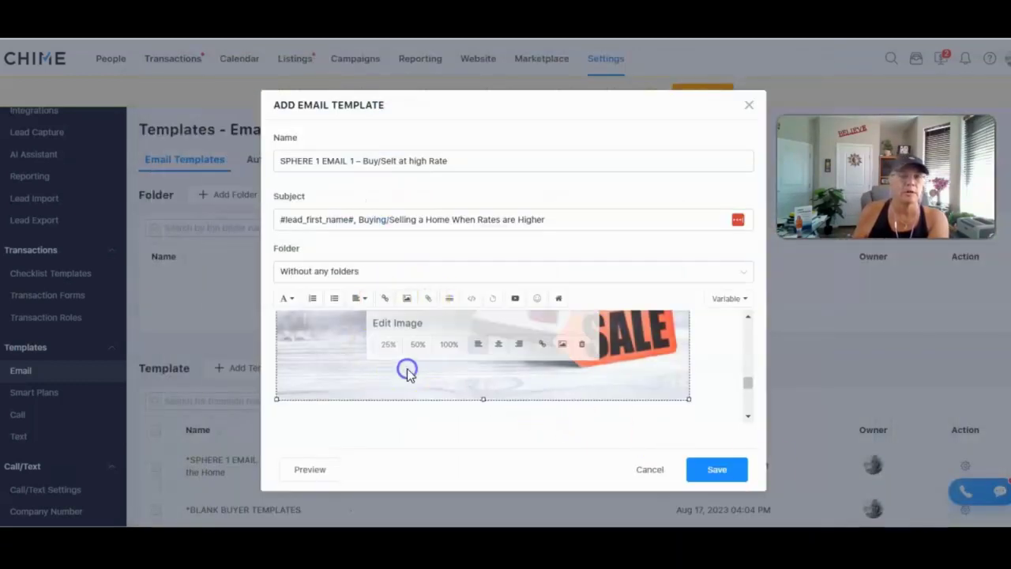
Step: Centre and shrink the house image, then add a blank line below it
scroll(419, 344, "down", 3)
scroll(413, 338, "up", 3)
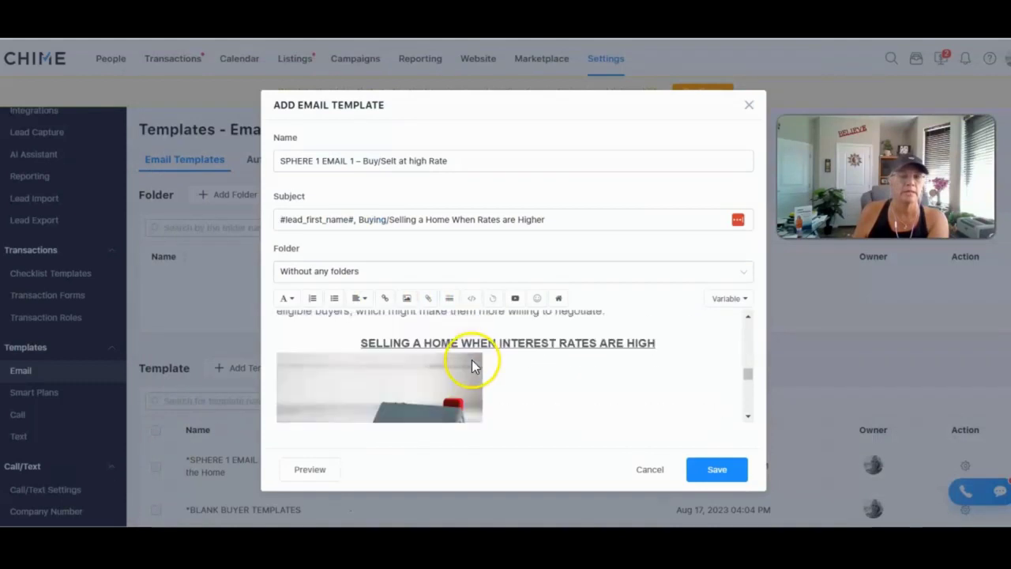
left_click(359, 300)
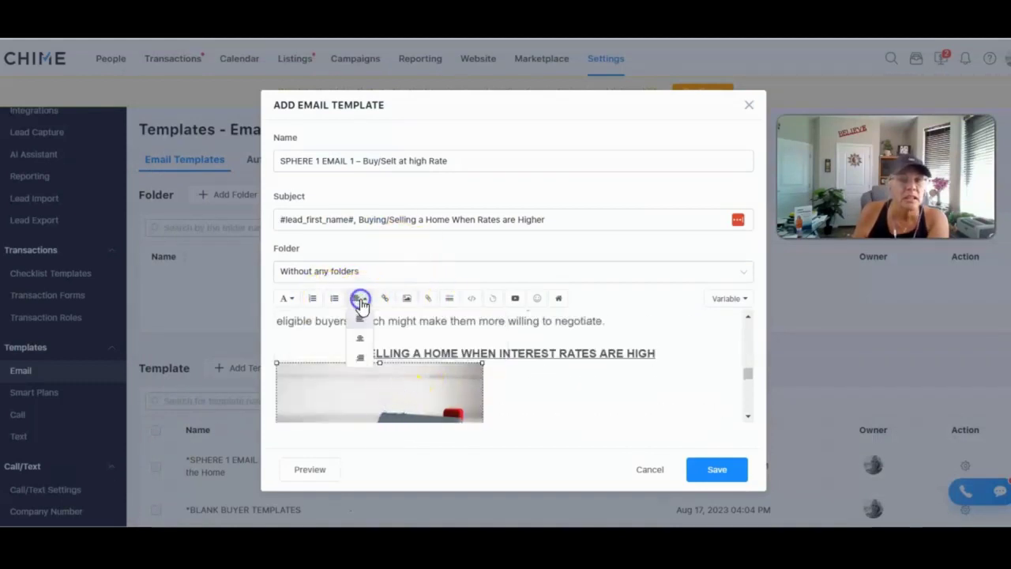
left_click(362, 344)
left_click(531, 372)
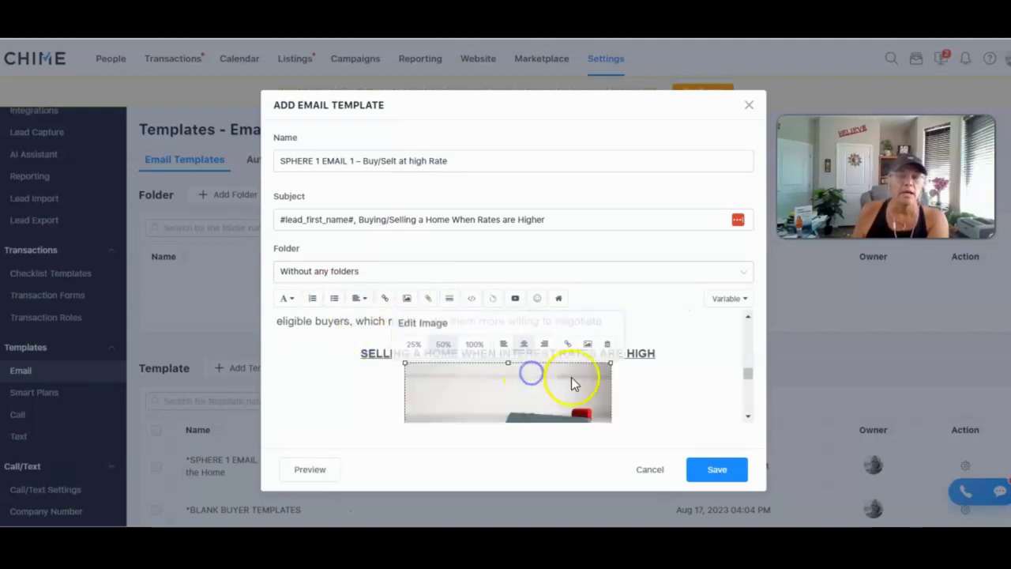
left_click(643, 373)
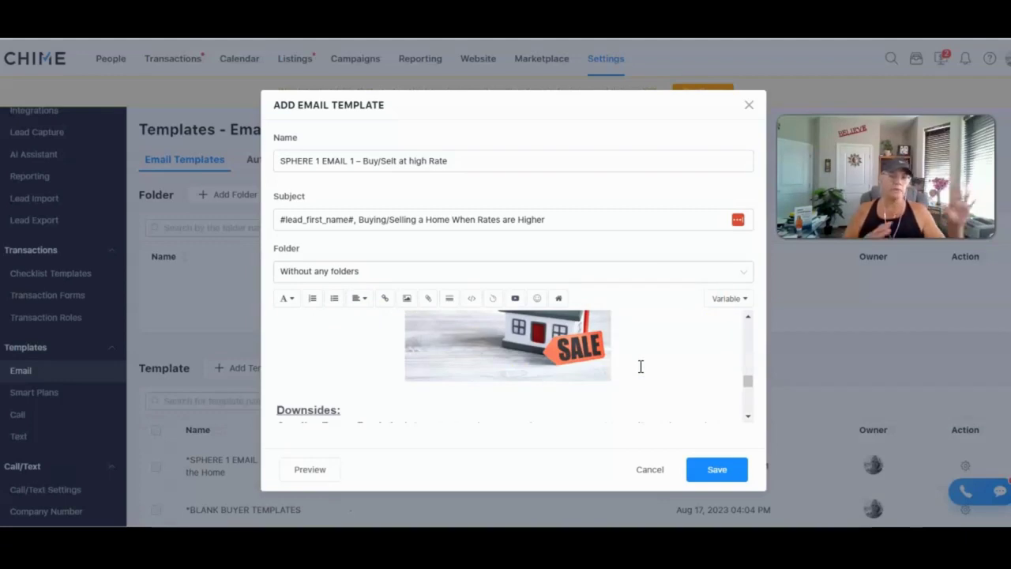
key("Return")
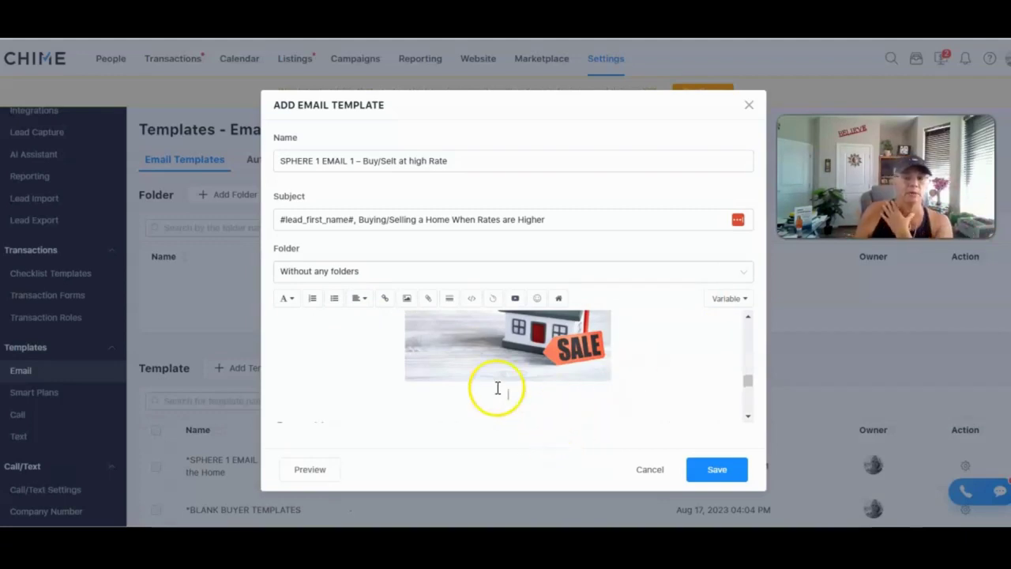
left_click(406, 304)
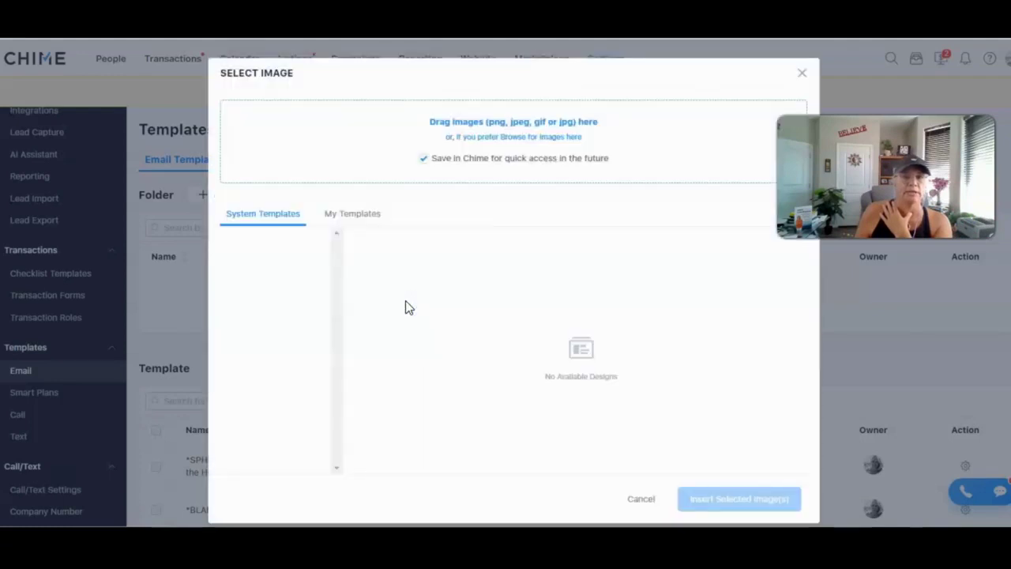
Step: Insert the house image from Images Uploaded via Email, then delete that duplicate
left_click(345, 216)
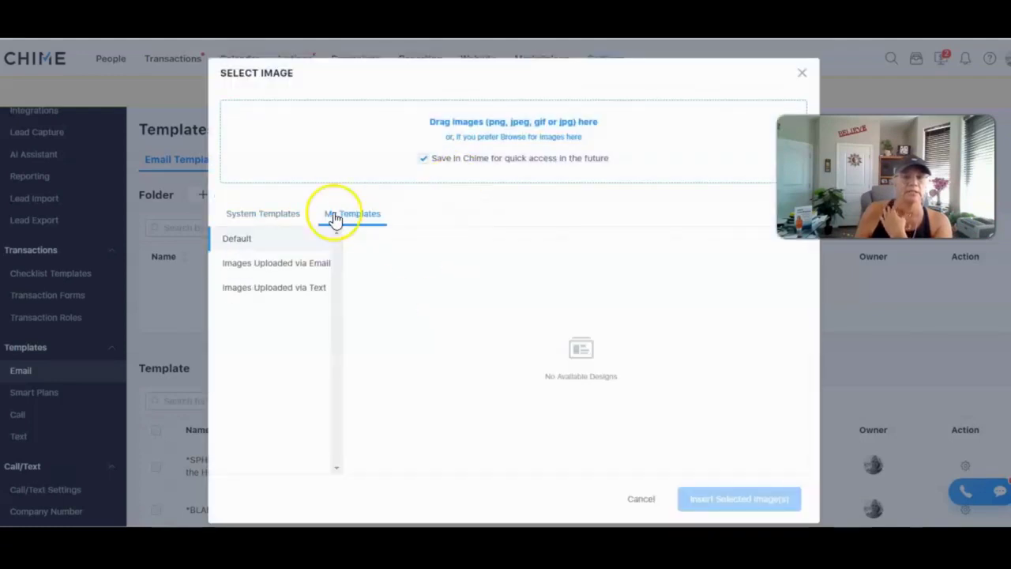
left_click(276, 269)
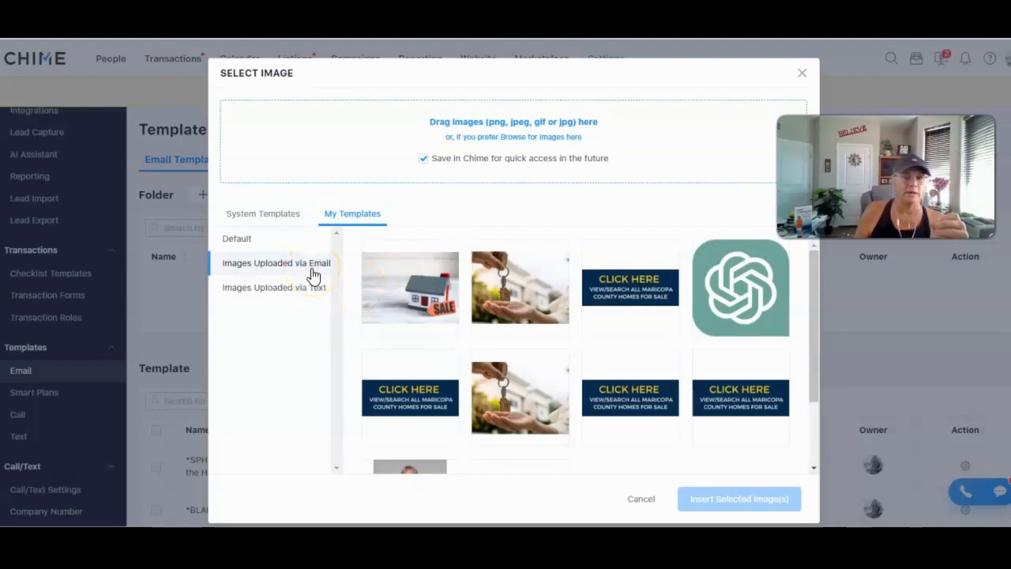
mouse_move(419, 308)
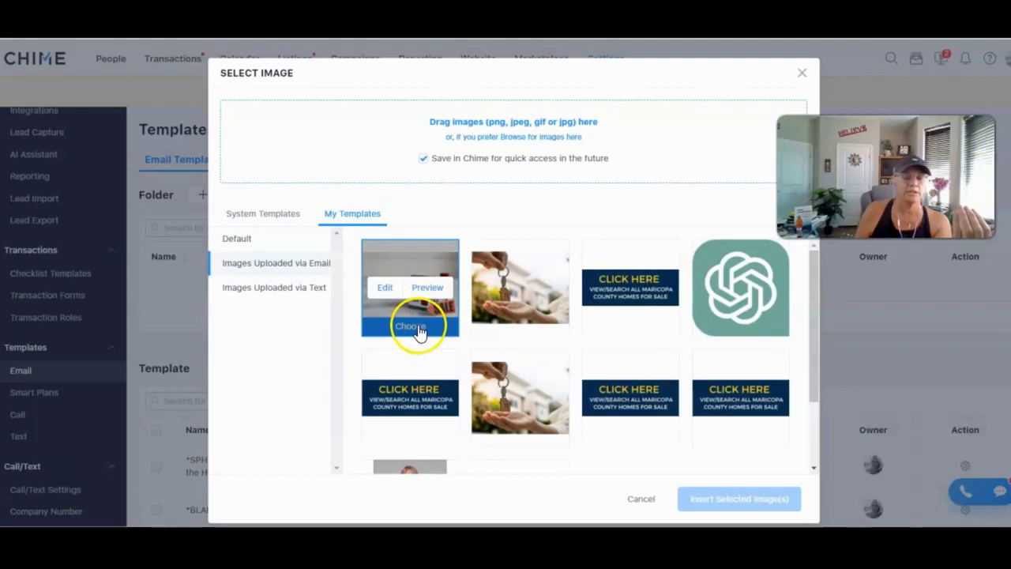
left_click(419, 328)
left_click(730, 498)
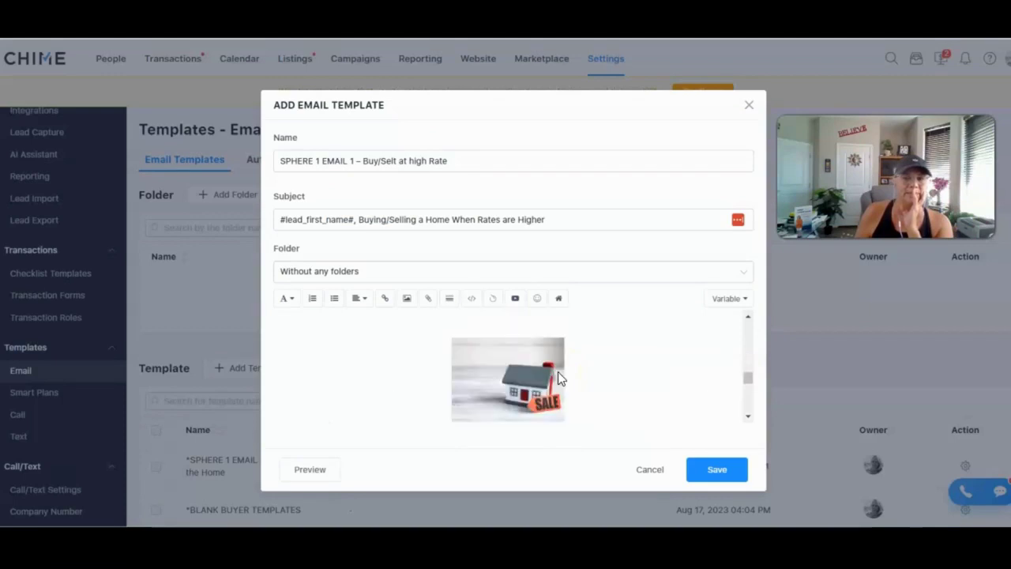
left_click(541, 402)
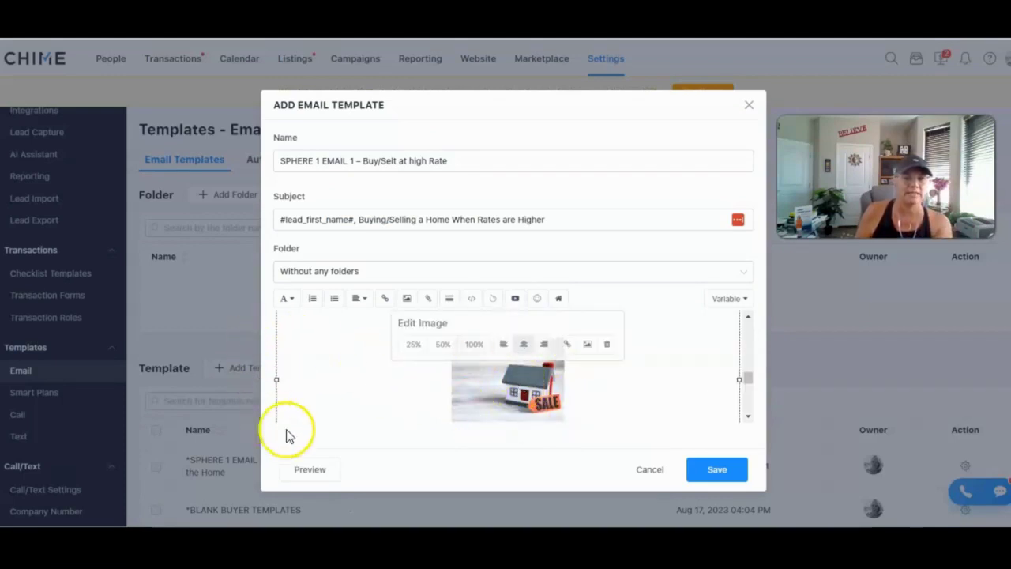
key("Delete")
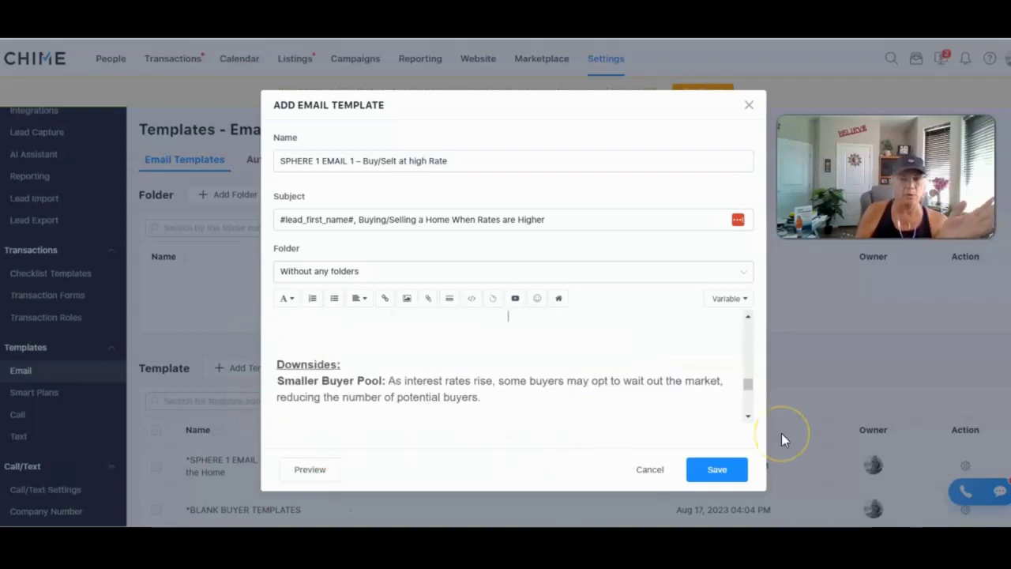
Step: Remove the blank line above Downsides:, add one after it, and delete #signature#
key("Delete")
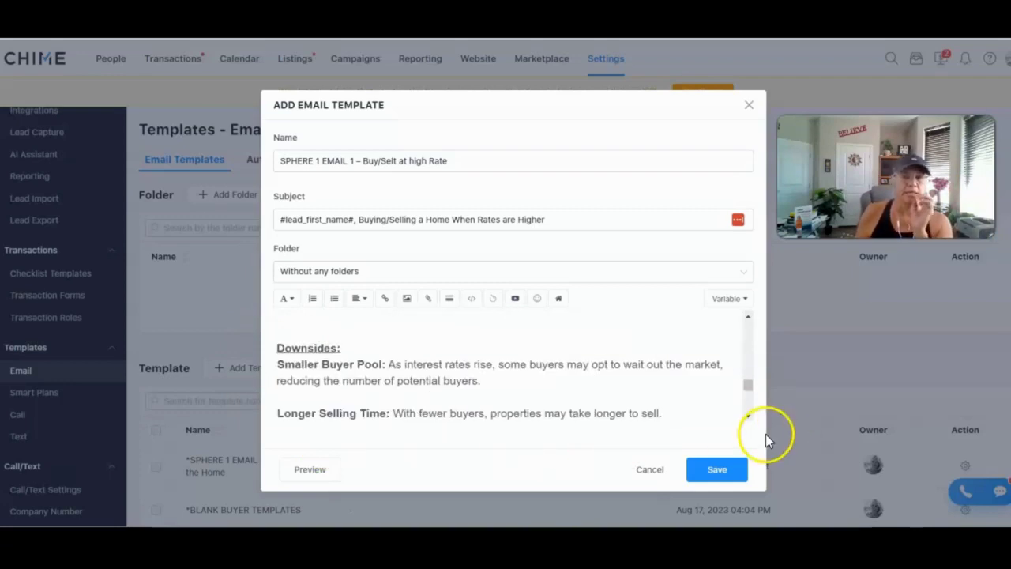
left_click(350, 347)
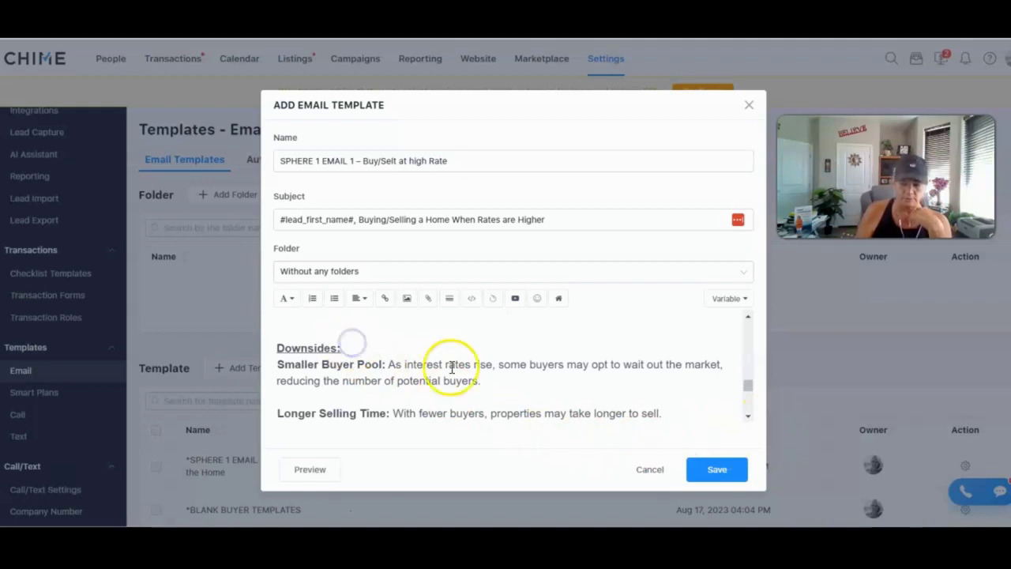
key("Return")
scroll(451, 366, "down", 5)
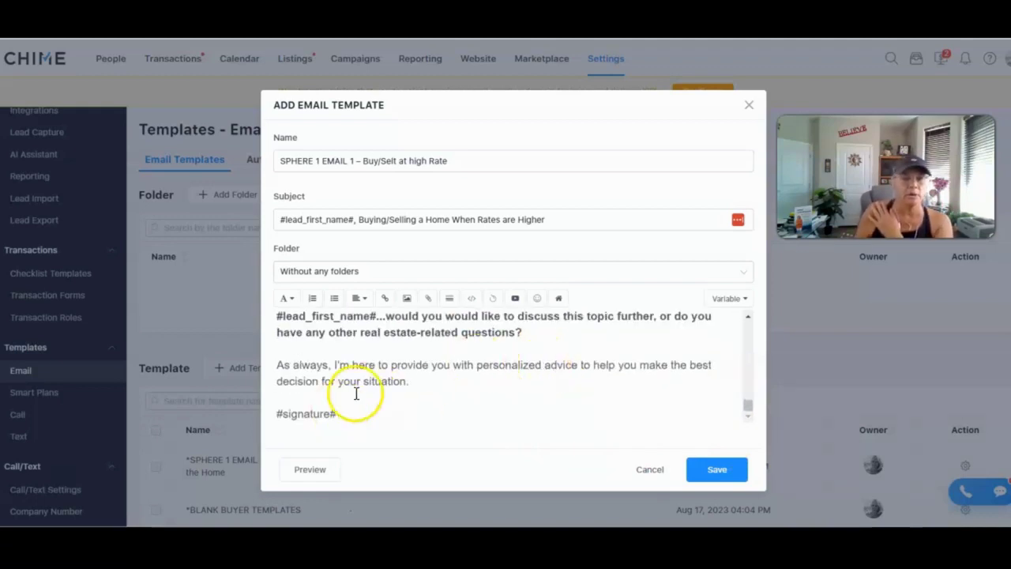
left_click(429, 388)
key("Delete")
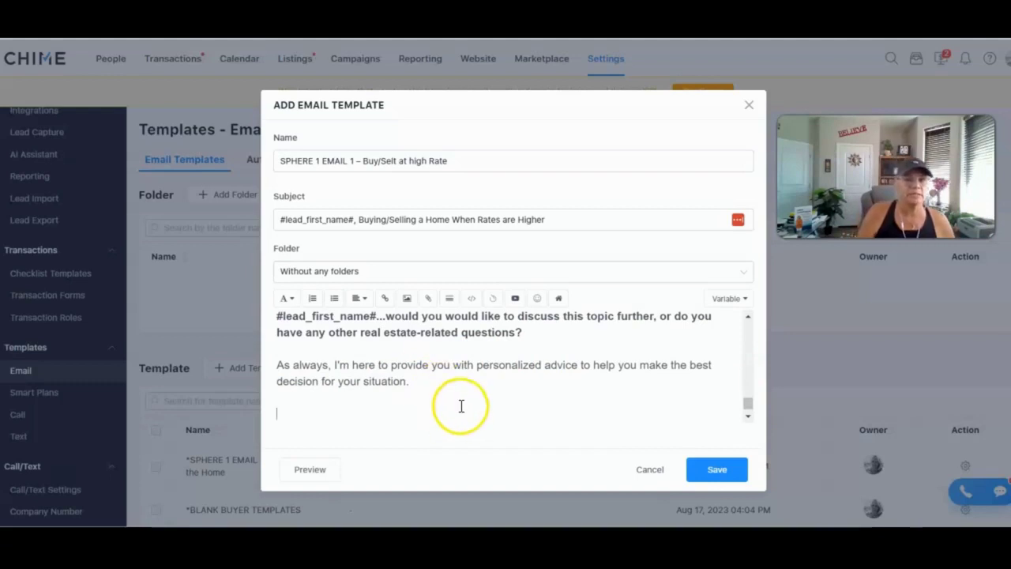
left_click(405, 298)
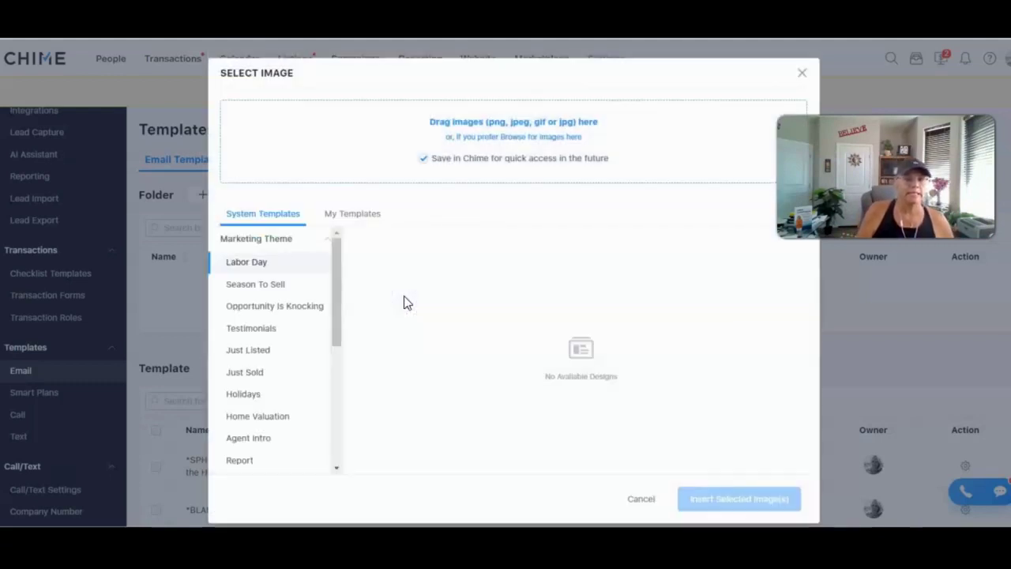
Step: Add the CLICK HERE Maricopa County homes banner at the email's end and open its link box
left_click(378, 216)
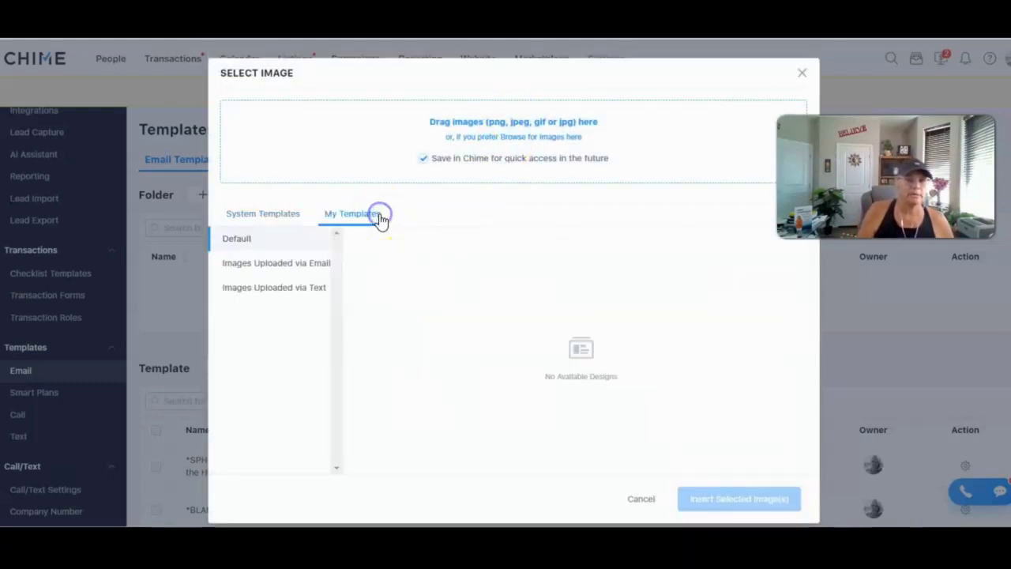
left_click(513, 139)
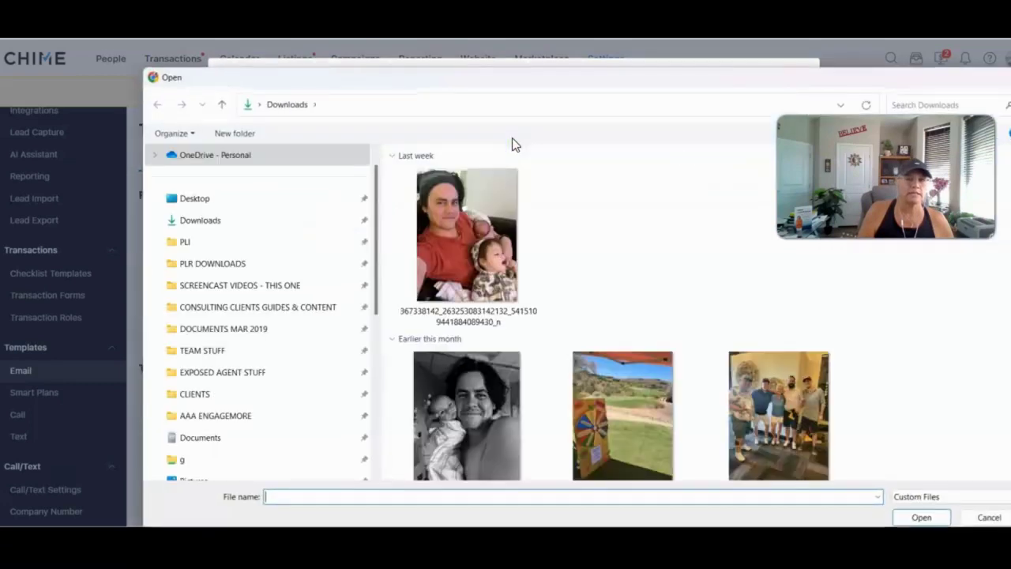
scroll(513, 276, "down", 1)
left_click(627, 406)
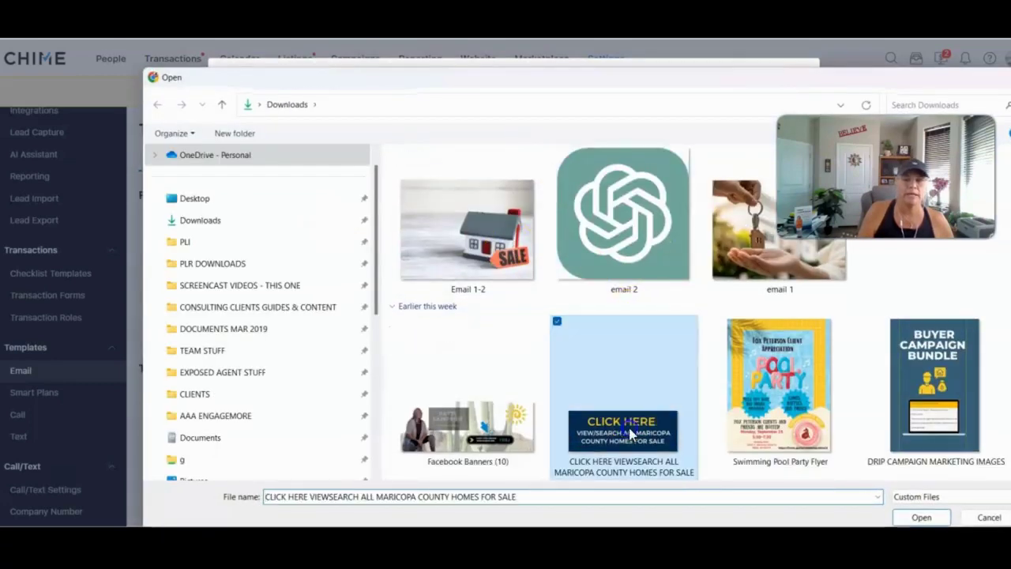
left_click(921, 517)
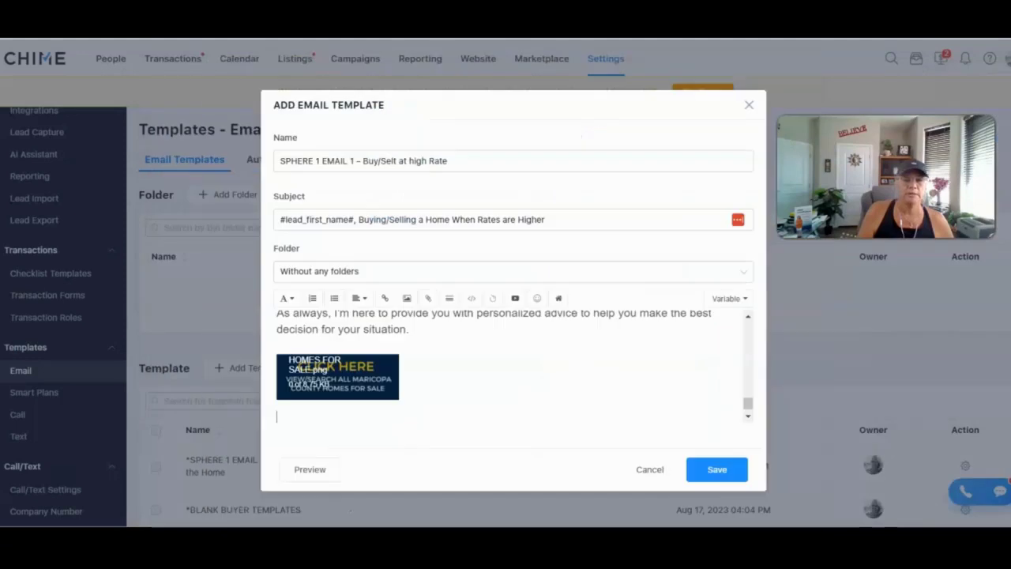
left_click(369, 379)
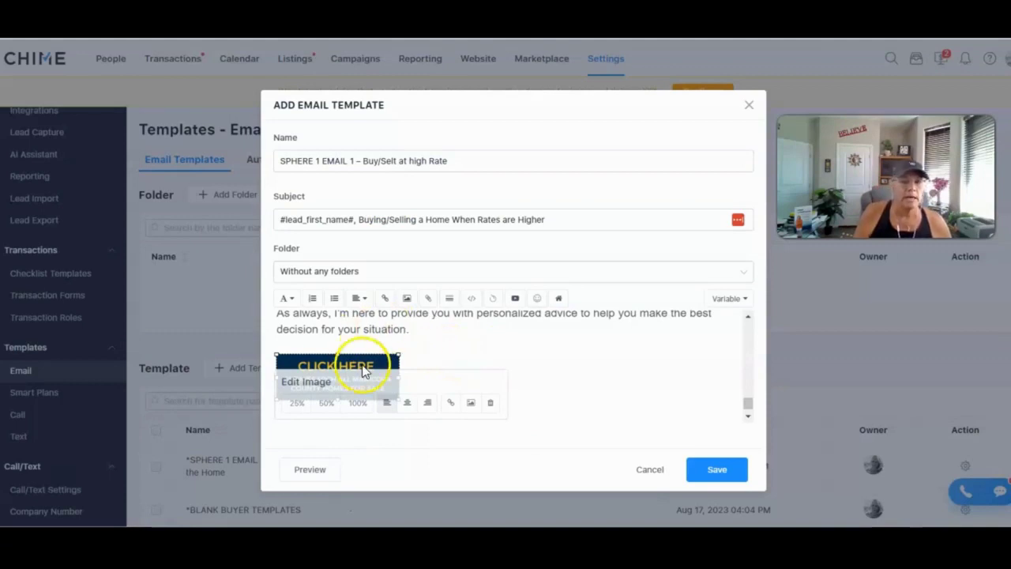
left_click(450, 404)
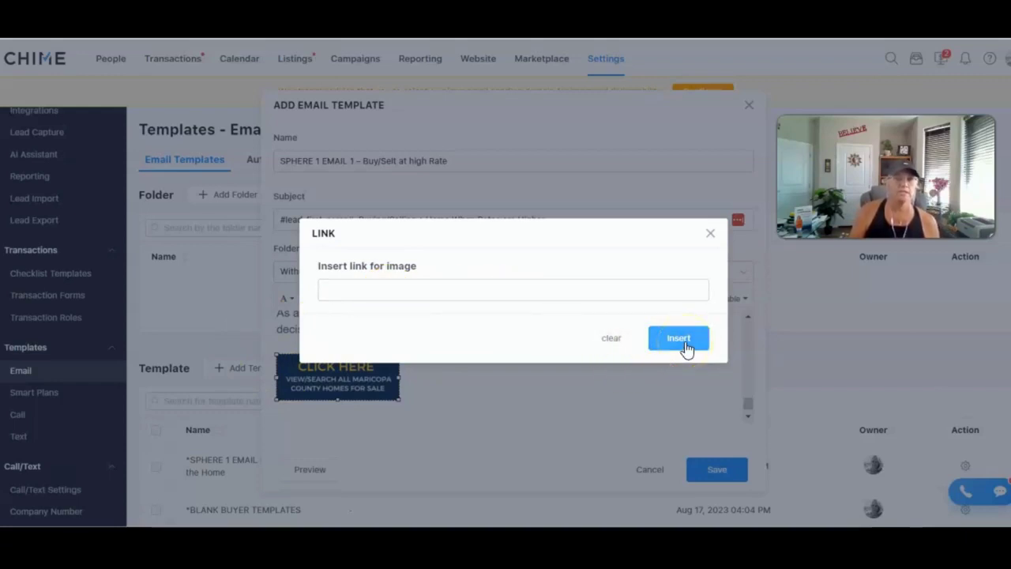
Step: Close the link dialog without adding a link and deselect the CLICK HERE banner
left_click(650, 394)
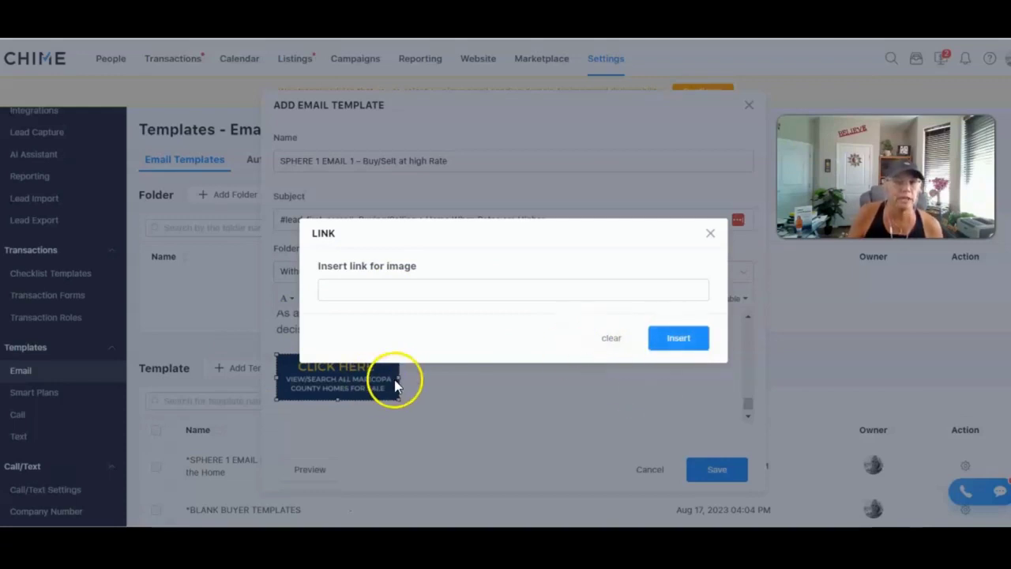
left_click(672, 339)
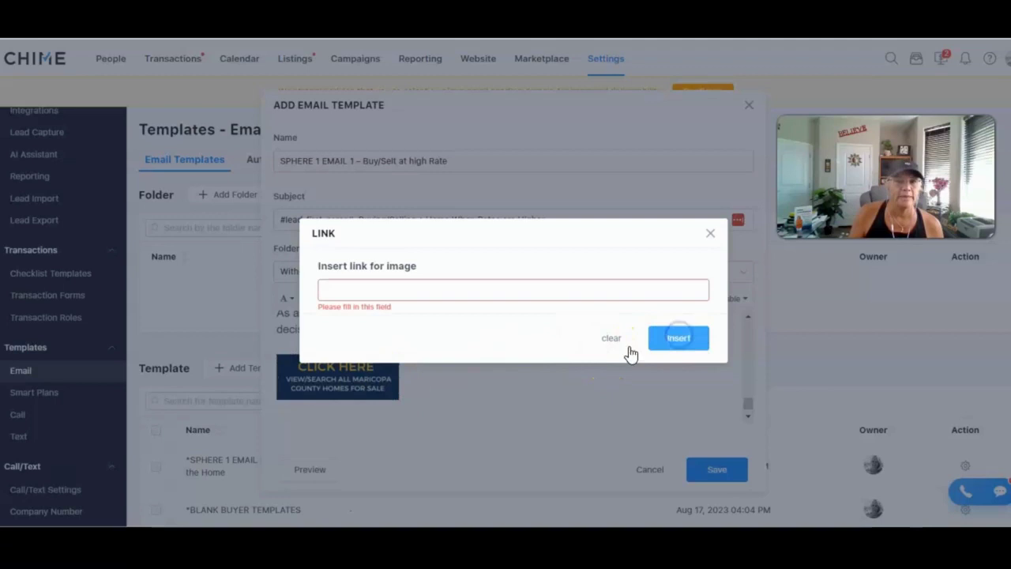
left_click(622, 348)
left_click(368, 372)
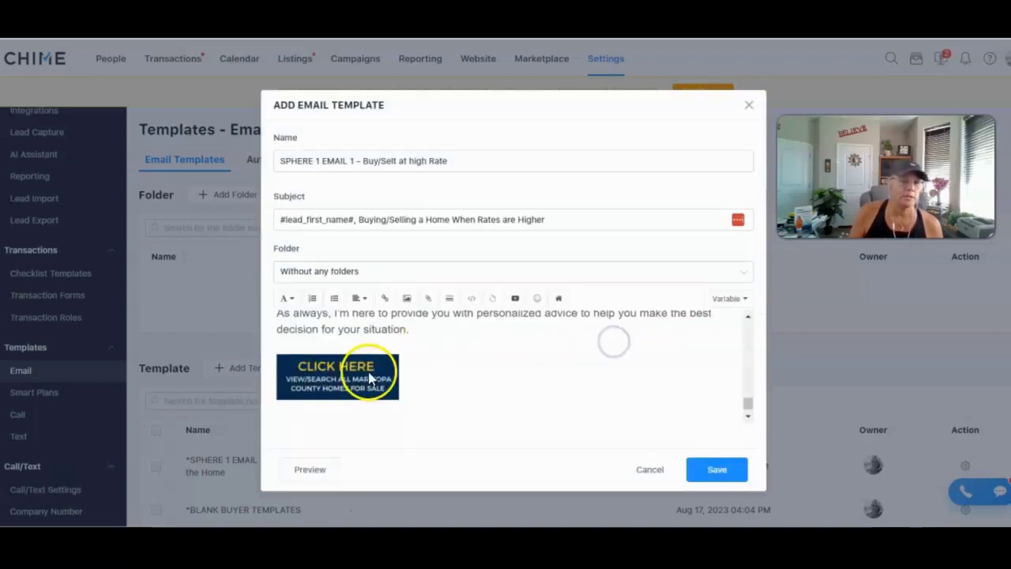
left_click(551, 351)
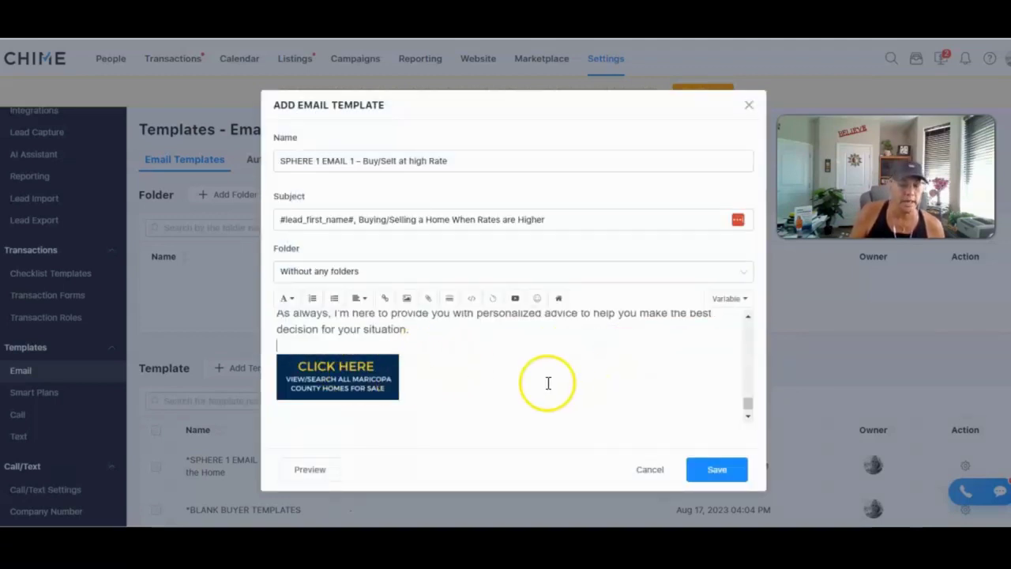
scroll(425, 378, "down", 1)
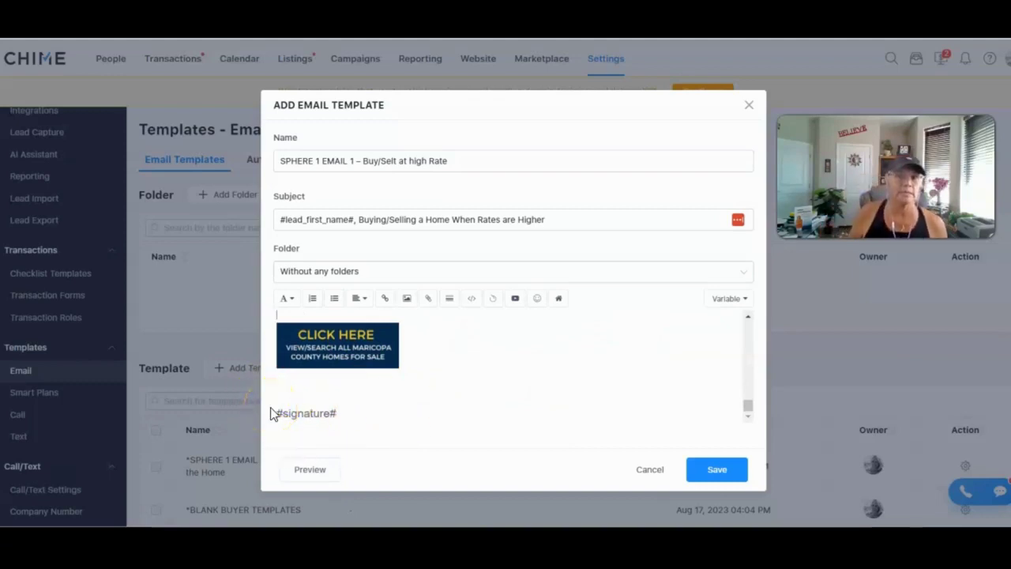
scroll(559, 368, "up", 5)
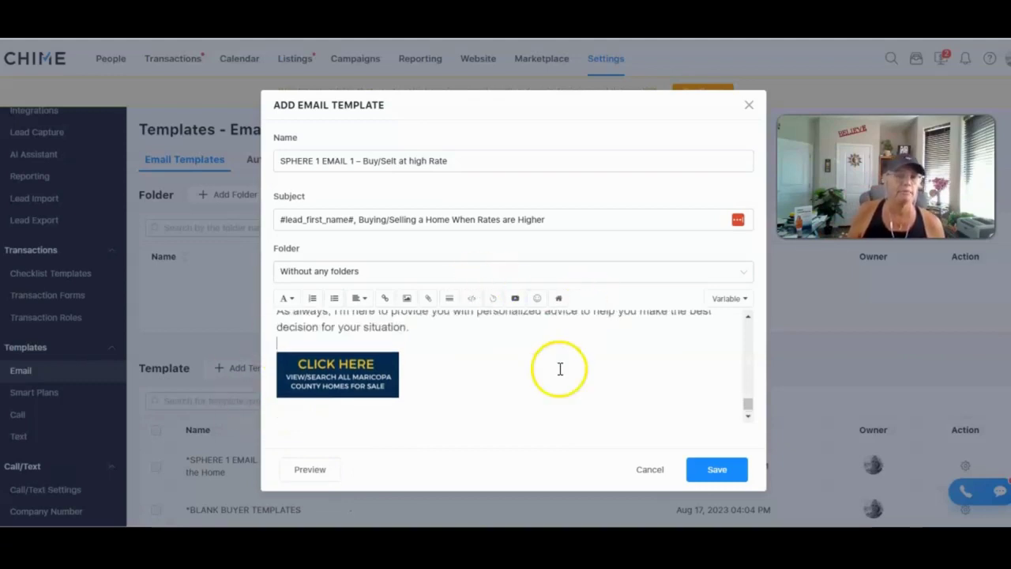
scroll(565, 381, "down", 5)
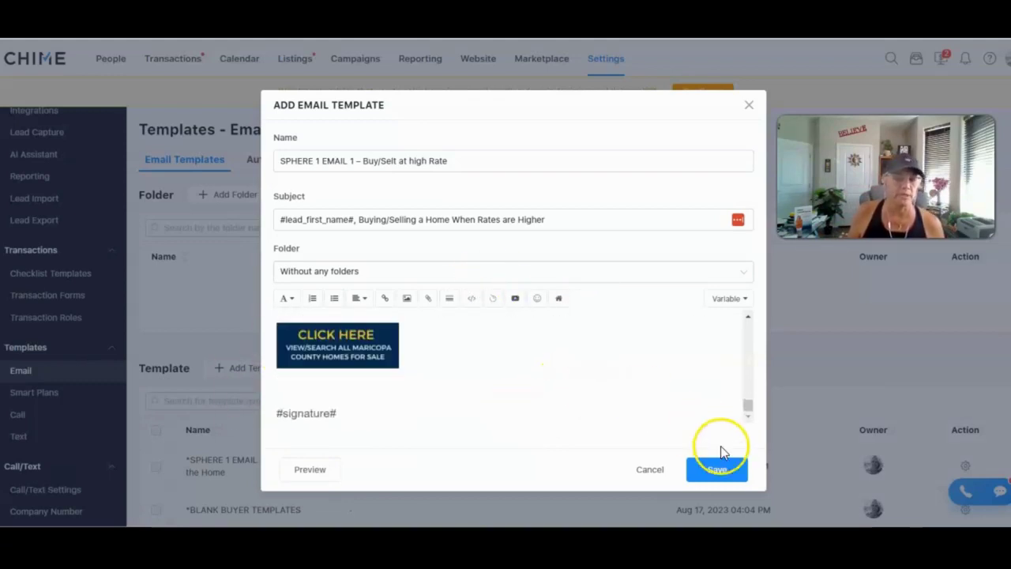
Step: Save the SPHERE 1 EMAIL 1 template
left_click(721, 473)
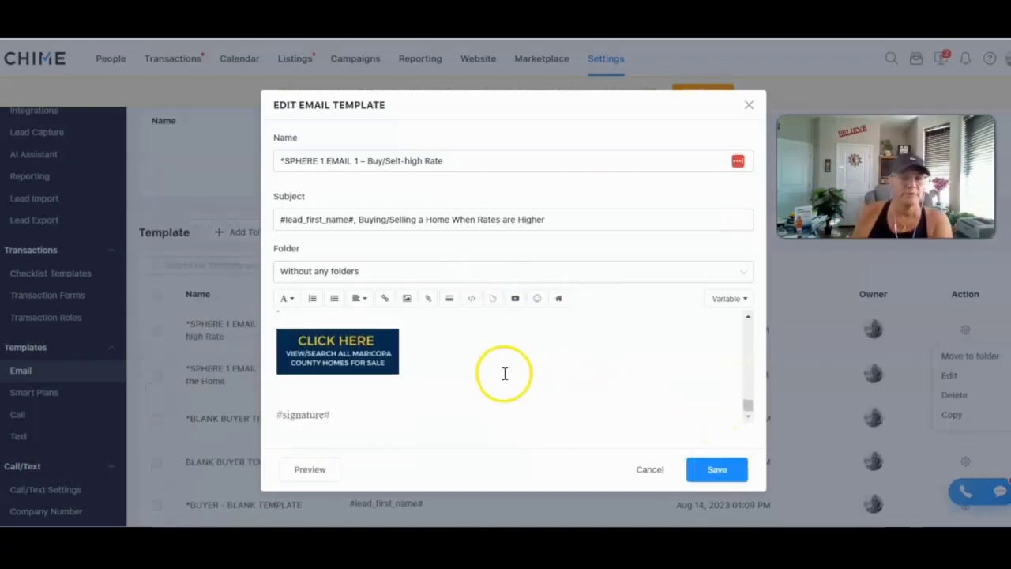
scroll(506, 372, "up", 3)
scroll(511, 373, "down", 3)
scroll(514, 373, "up", 3)
scroll(514, 372, "up", 5)
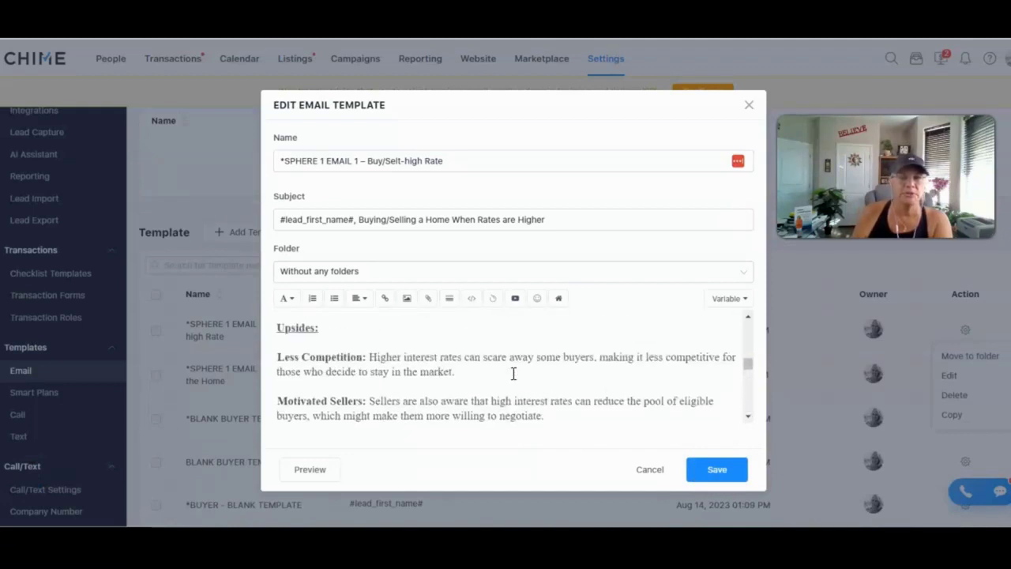
scroll(513, 372, "down", 2)
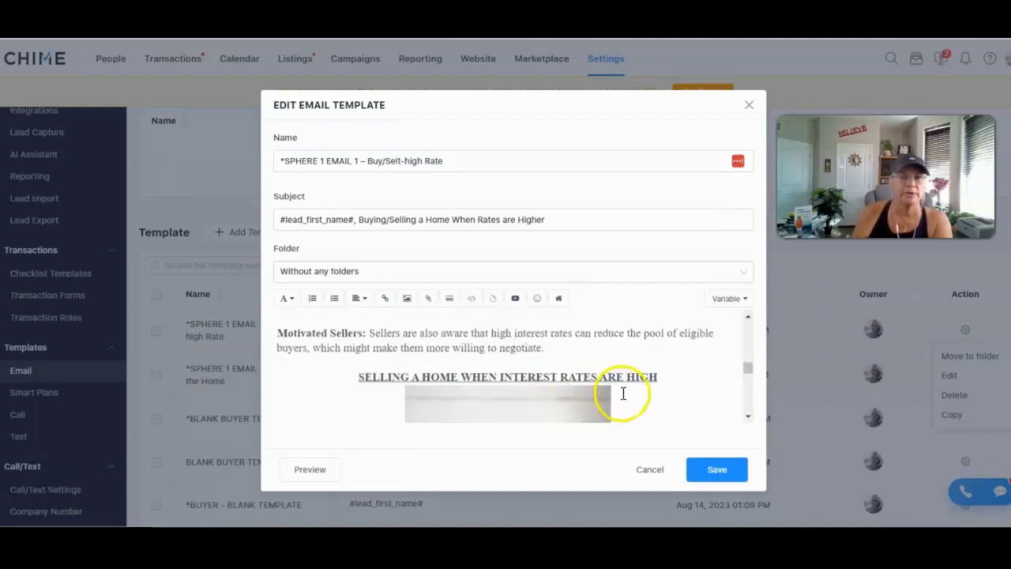
scroll(655, 384, "down", 1)
scroll(654, 386, "down", 3)
Step: Add a blank line below the house image and open the Insert YouTube prompt
left_click(648, 320)
key("Return")
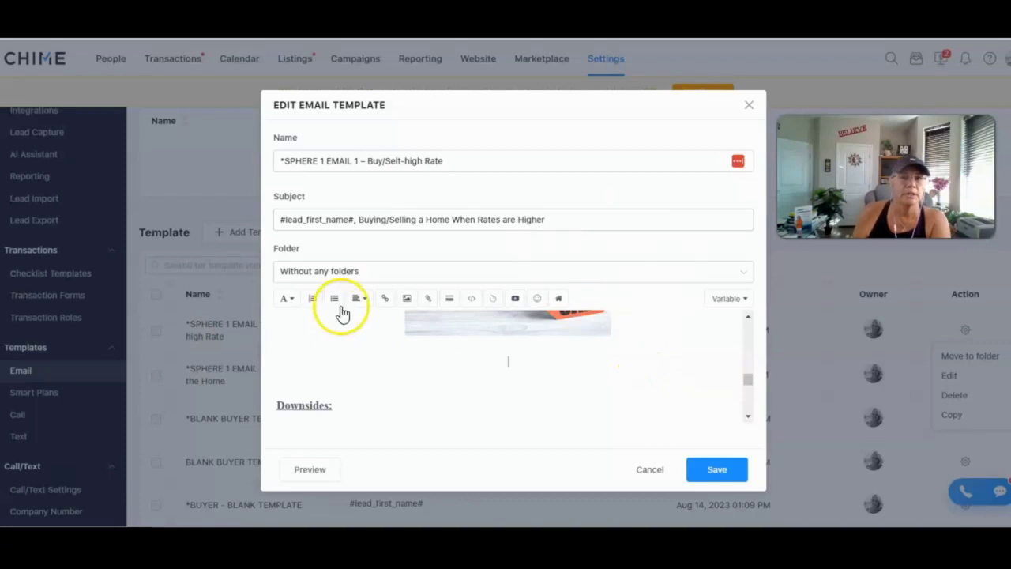
left_click(515, 304)
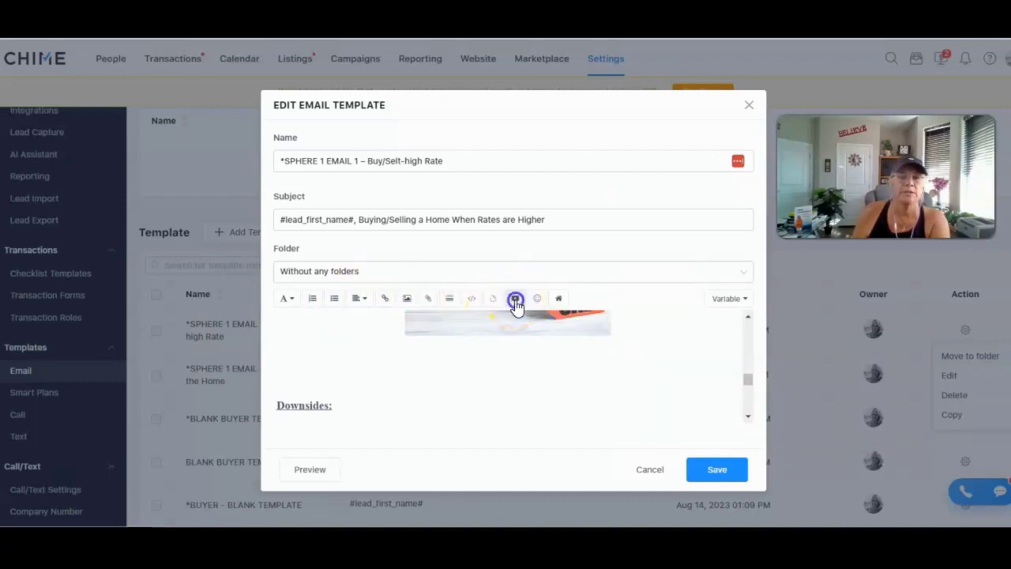
left_click(352, 294)
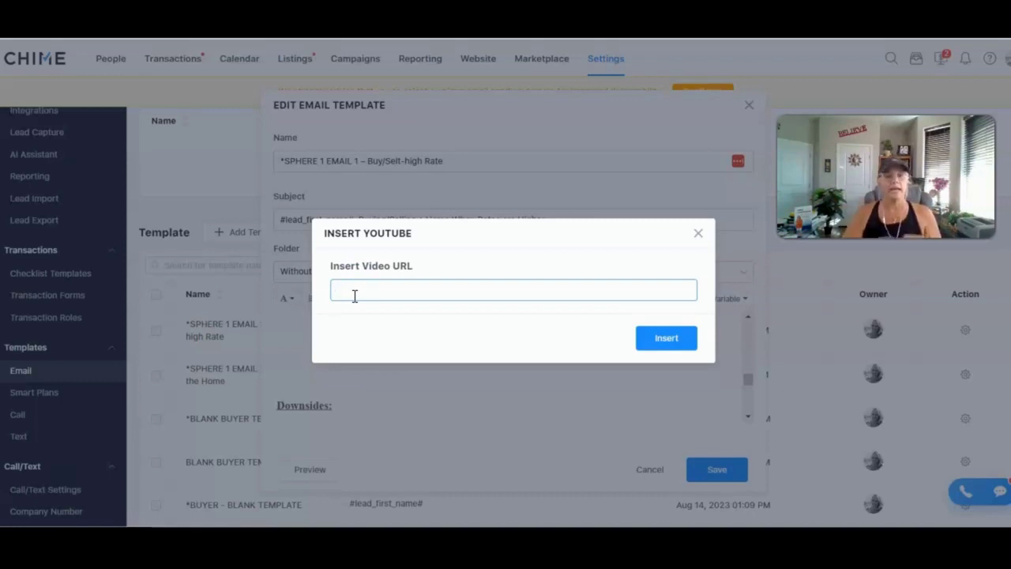
Step: Paste the YouTube video URL, embed it below the house image, and save the template
left_click(547, 289)
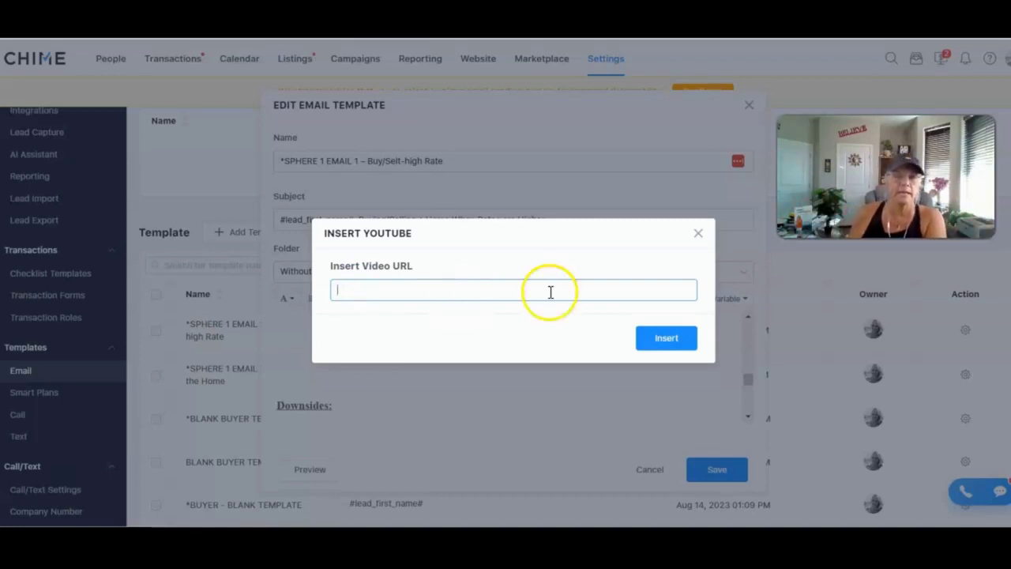
key("ctrl+v")
left_click(660, 351)
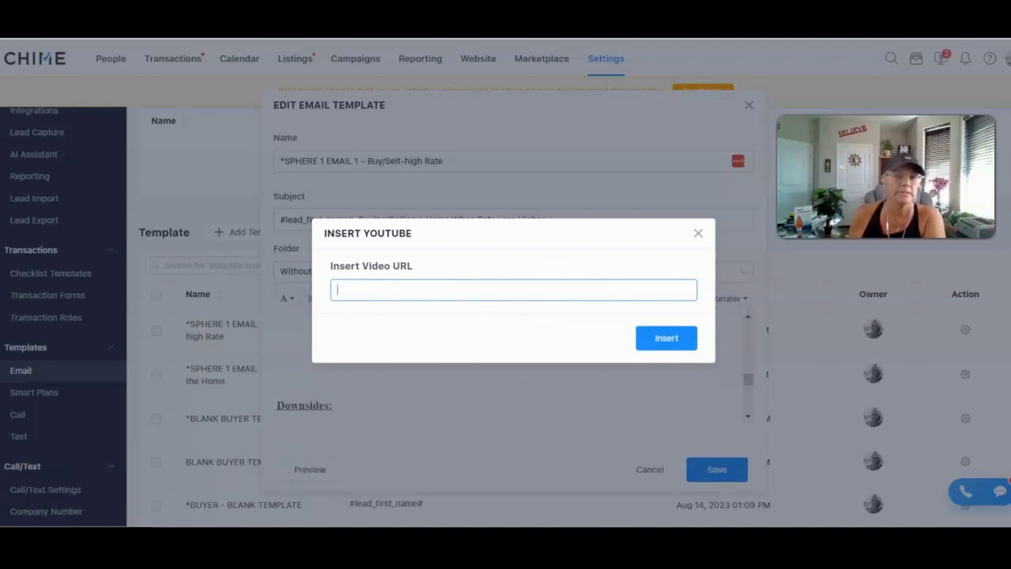
left_click(672, 360)
scroll(672, 360, "up", 2)
scroll(671, 361, "down", 1)
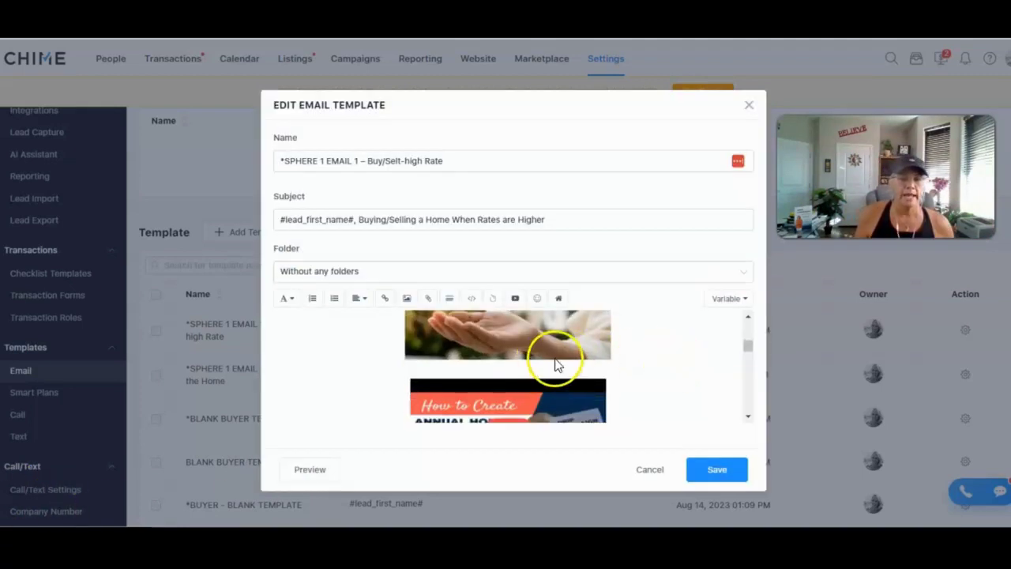
scroll(555, 365, "down", 1)
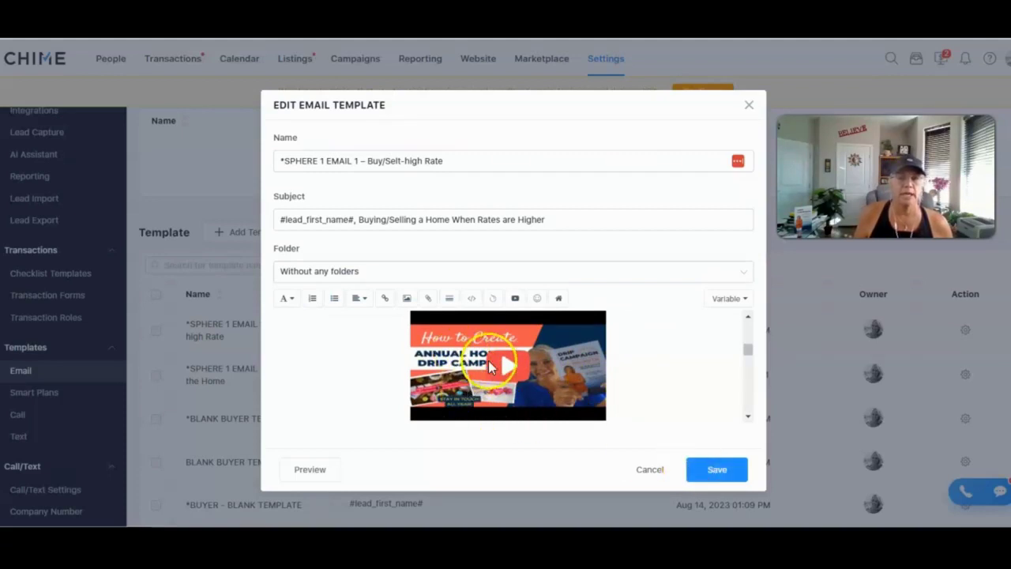
left_click(713, 471)
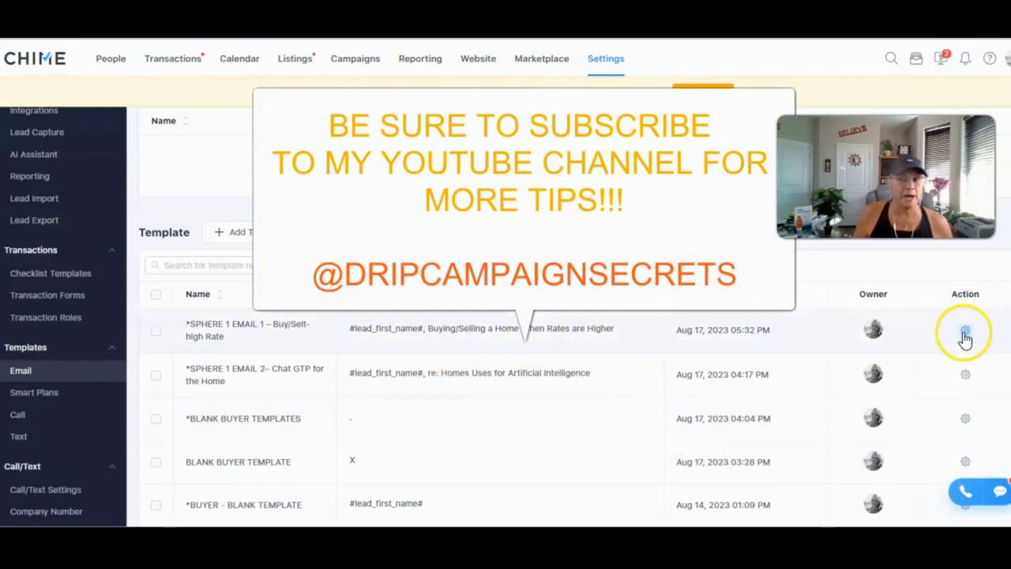
Step: Reopen the SPHERE 1 EMAIL 1 template for editing
left_click(966, 332)
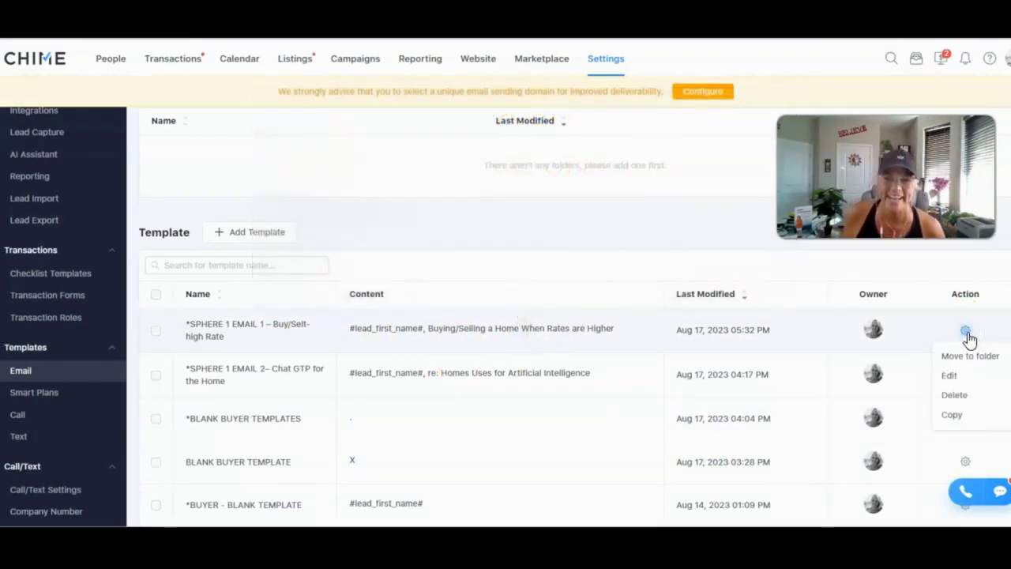
left_click(949, 375)
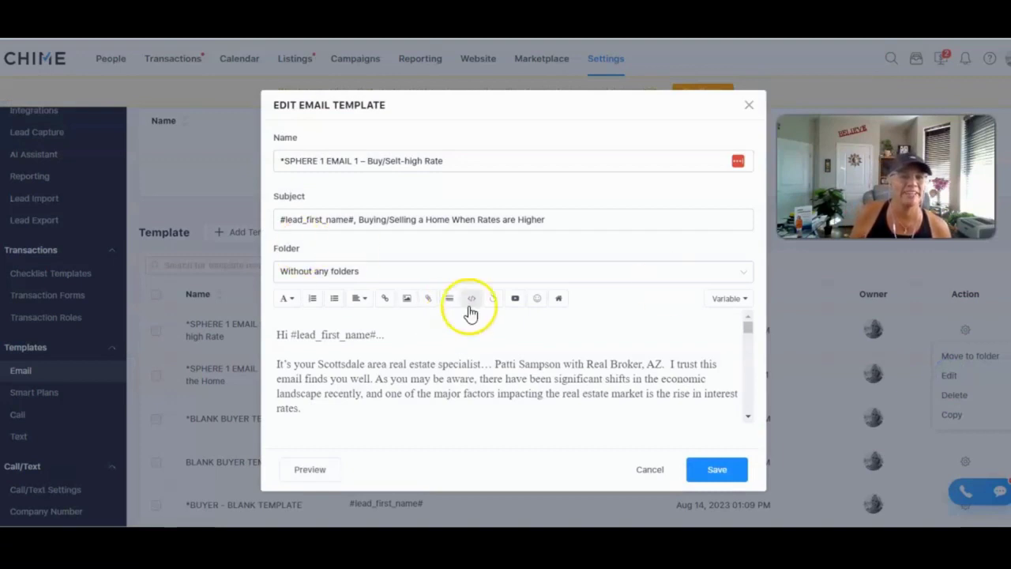
scroll(565, 355, "down", 10)
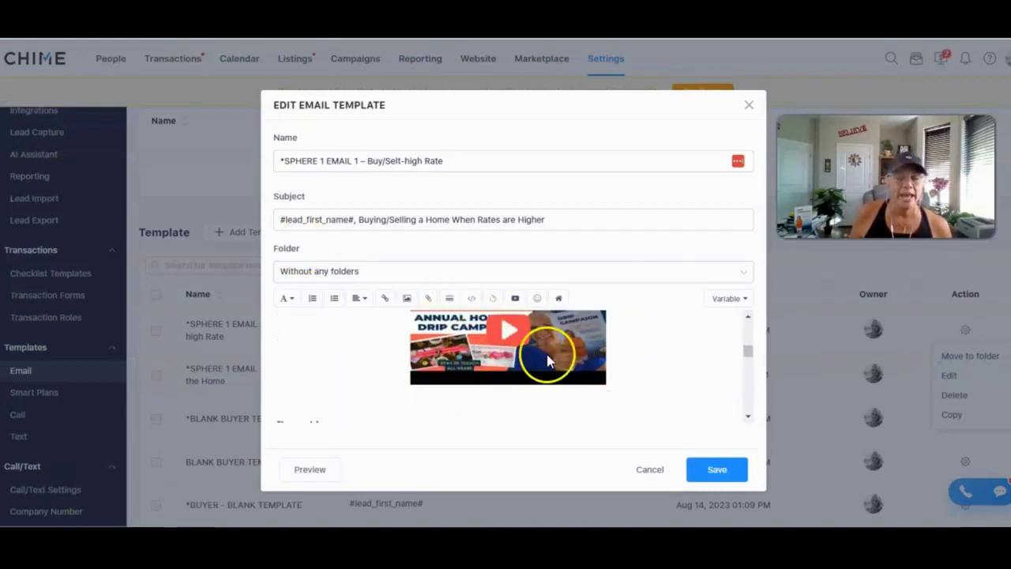
scroll(537, 351, "up", 1)
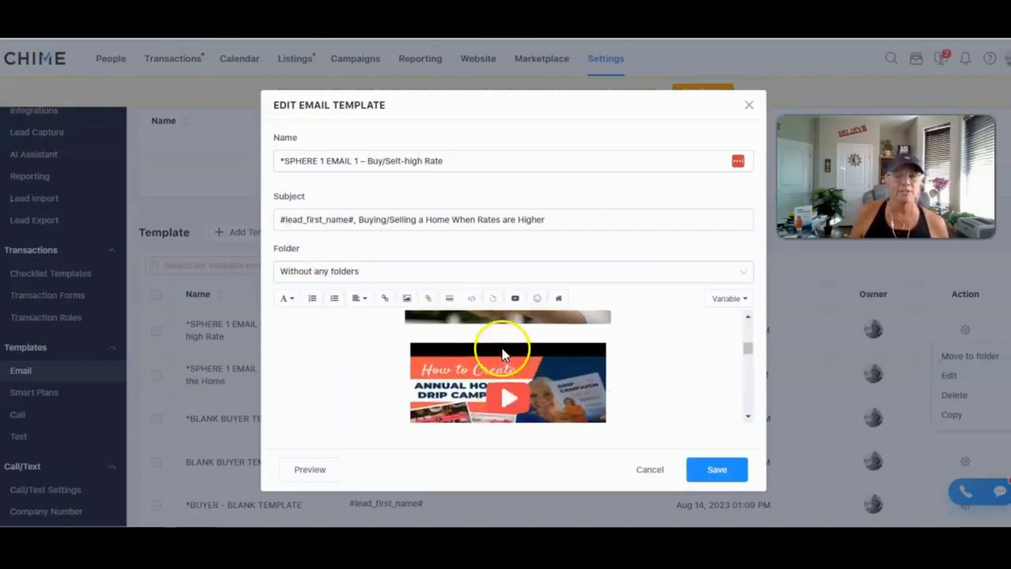
Step: Preview the email and open its embedded video on YouTube
left_click(310, 472)
scroll(679, 296, "down", 3)
scroll(686, 298, "down", 1)
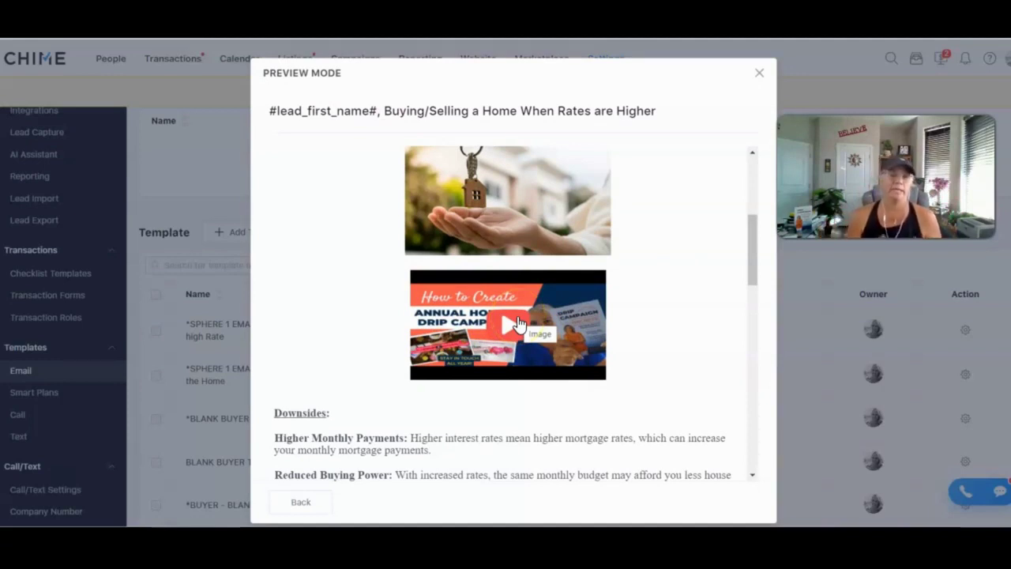
left_click(517, 324)
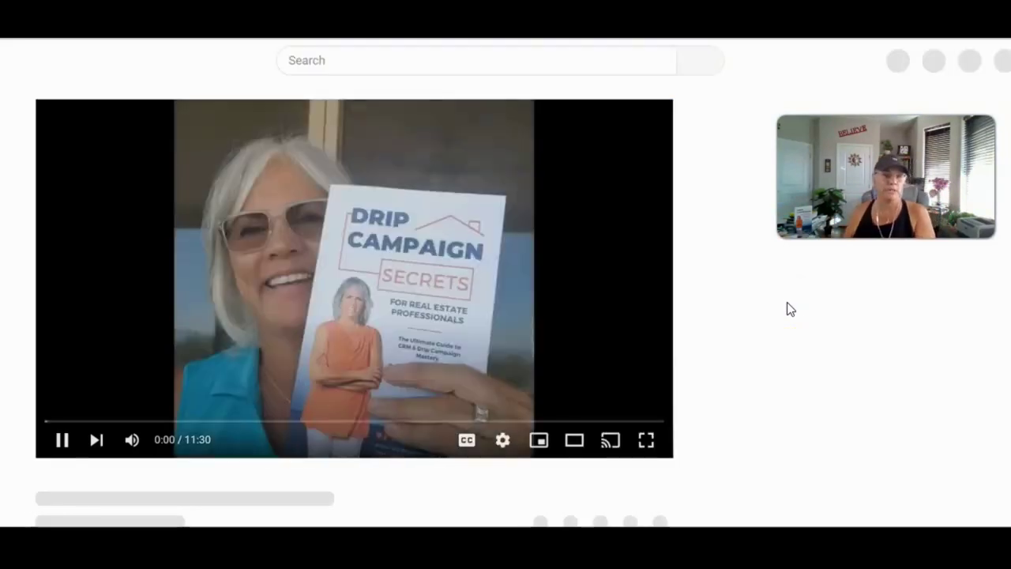
left_click(62, 440)
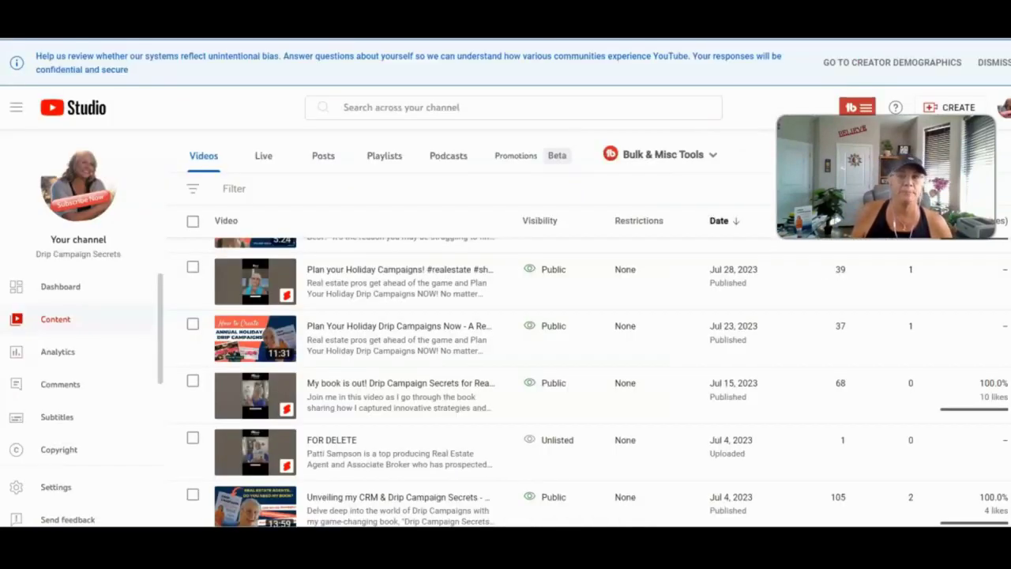
left_click(790, 24)
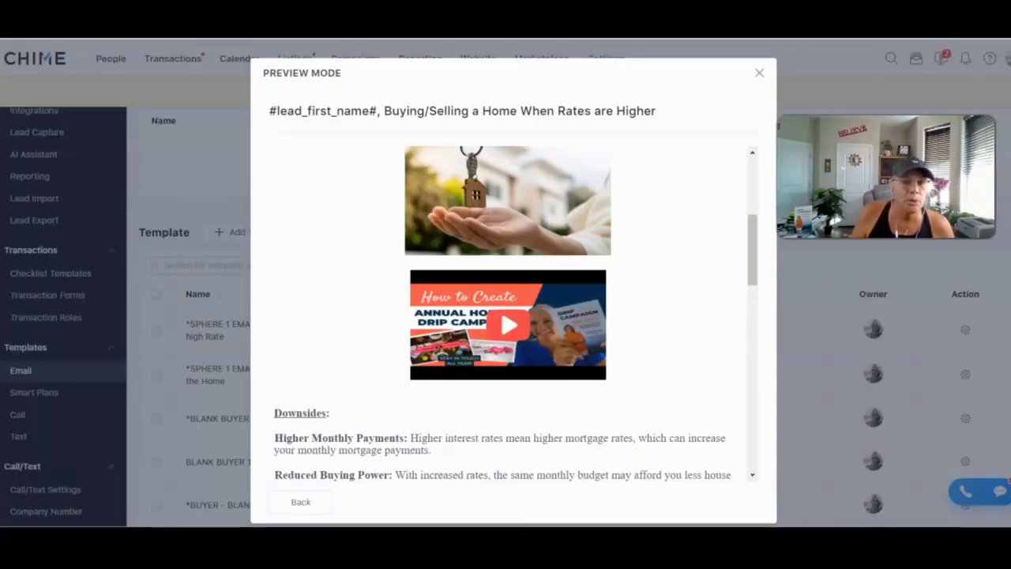
Step: Close the email preview and save the SPHERE 1 EMAIL 1 template changes
left_click(759, 76)
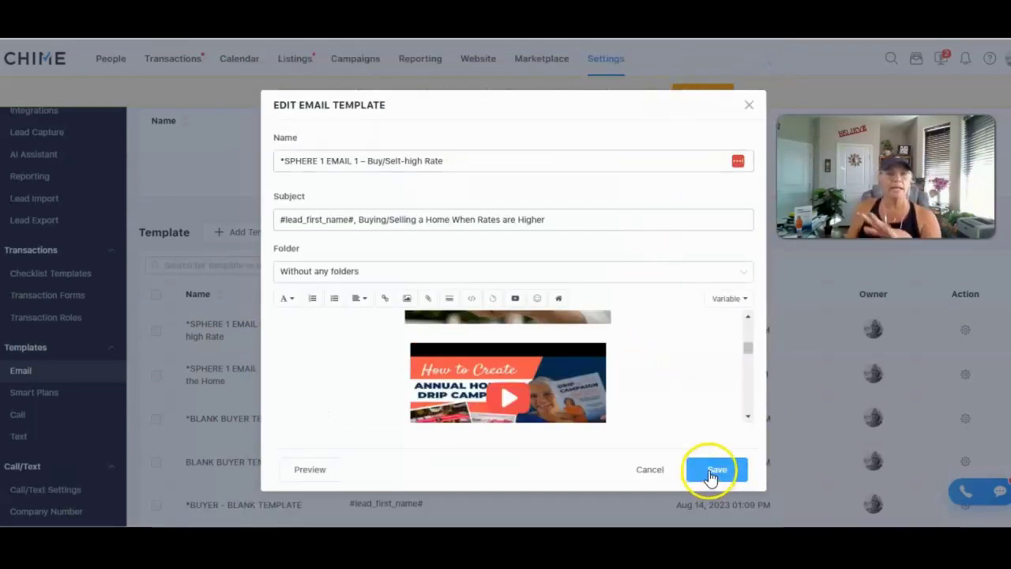
scroll(584, 361, "down", 5)
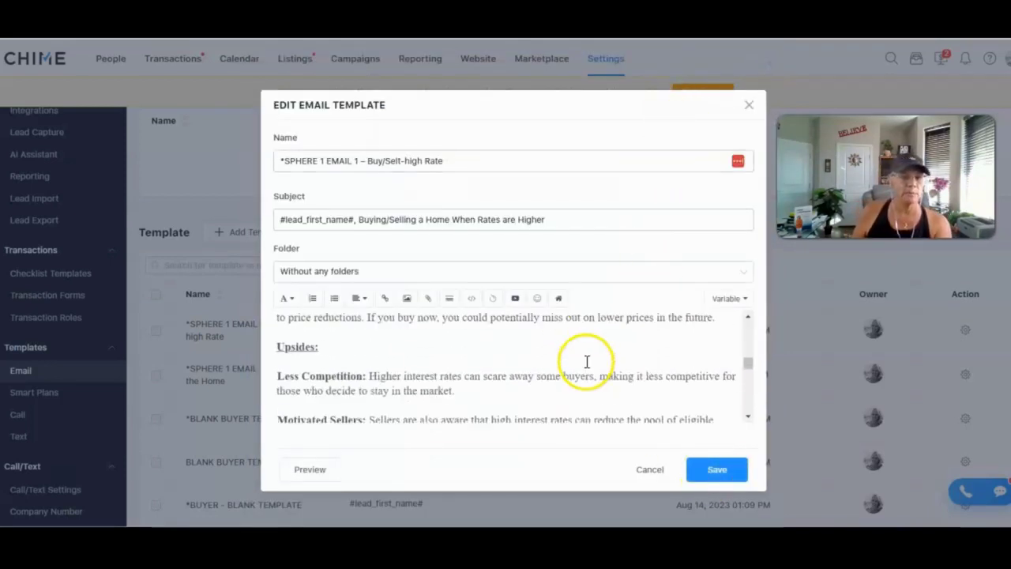
left_click(715, 474)
left_click(656, 469)
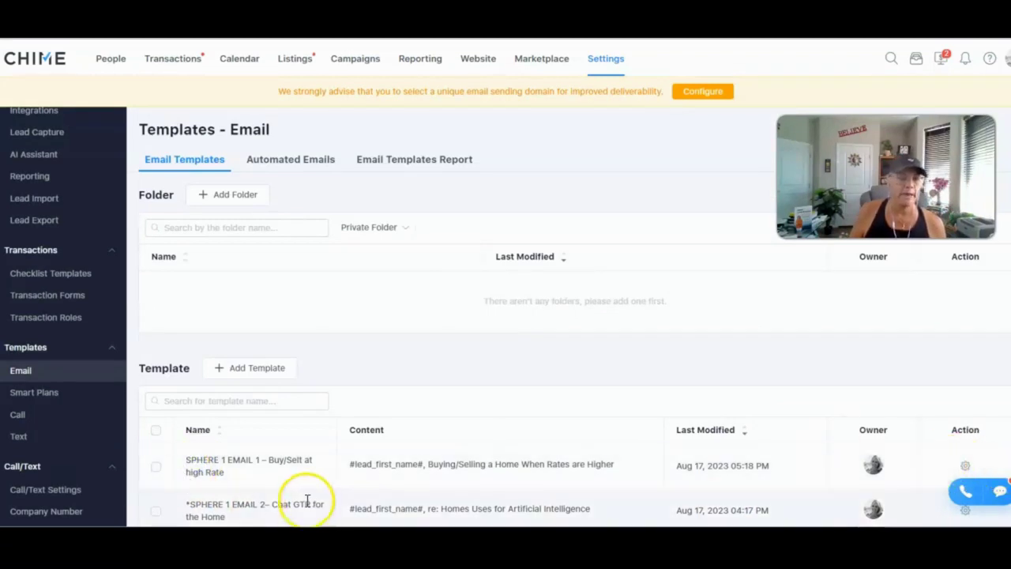
Step: Reopen SPHERE 1 EMAIL 1, remove the space before 'high', prefix the name with '*', and save
left_click(965, 465)
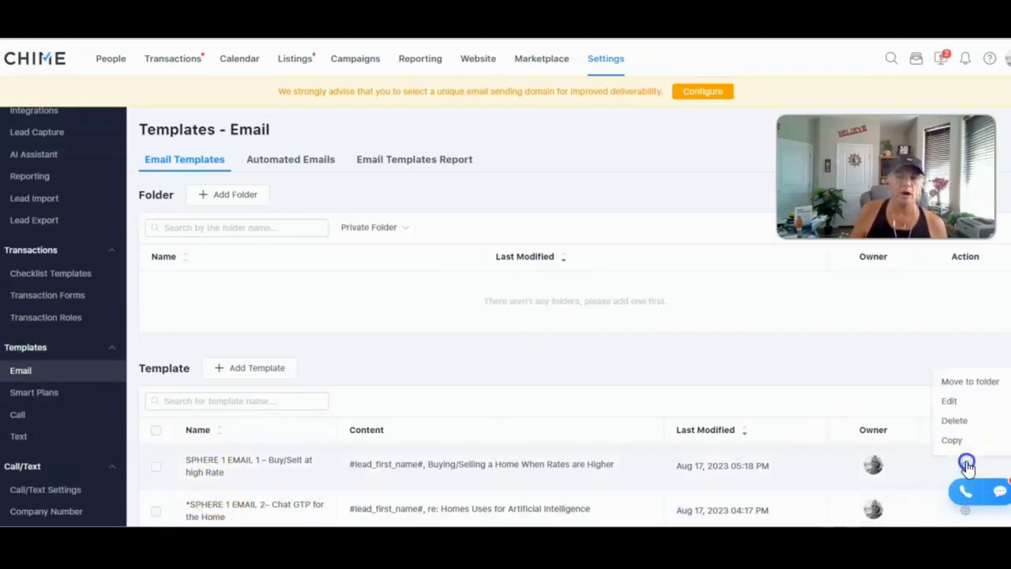
left_click(952, 403)
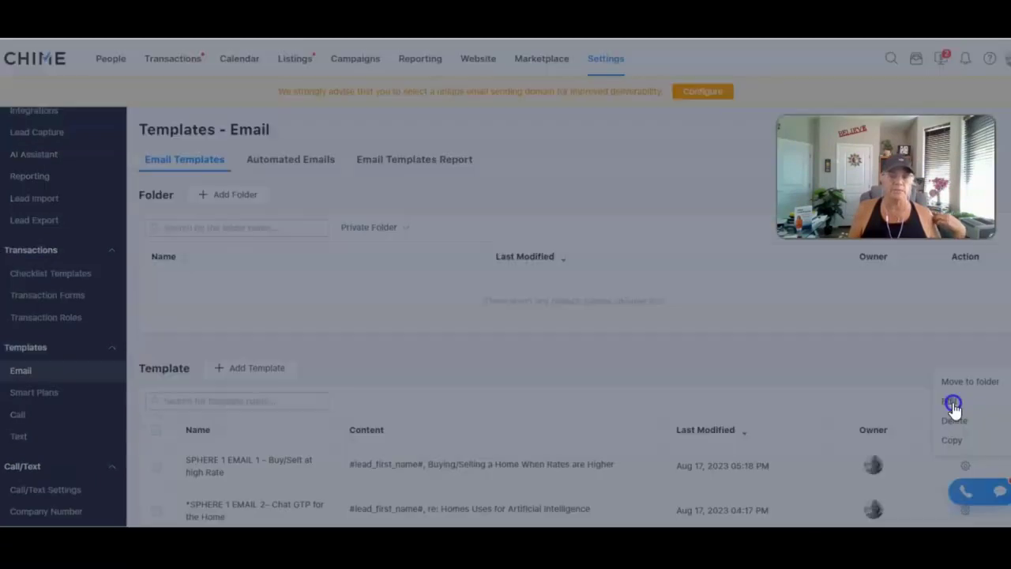
left_click(278, 161)
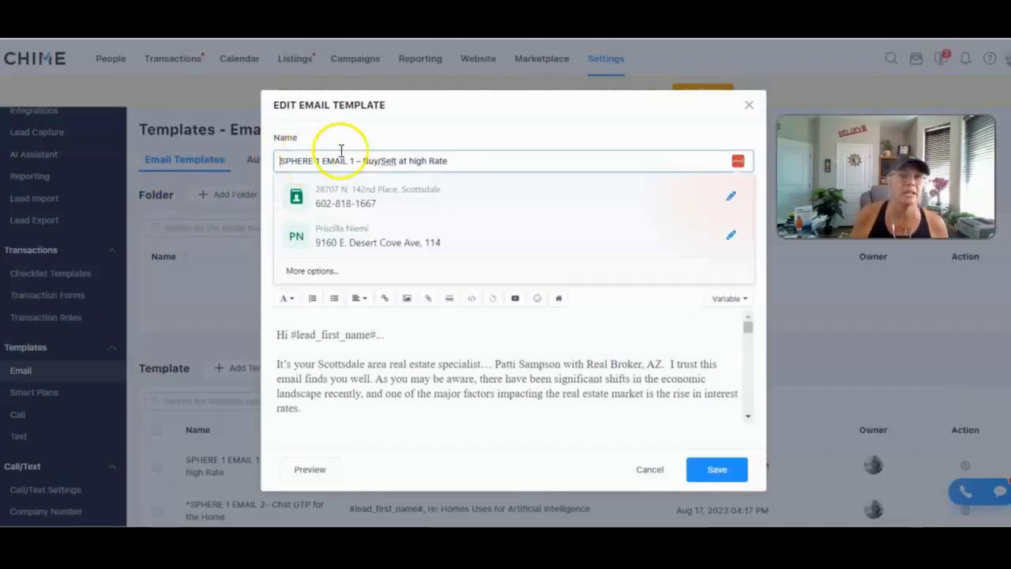
left_click(408, 159)
key("BackSpace")
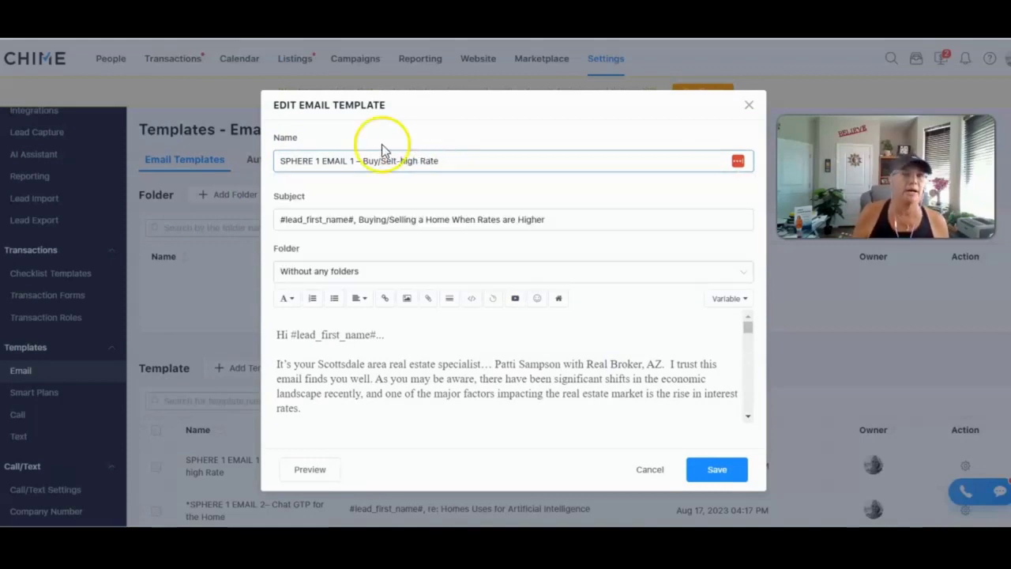
left_click(290, 162)
type("*")
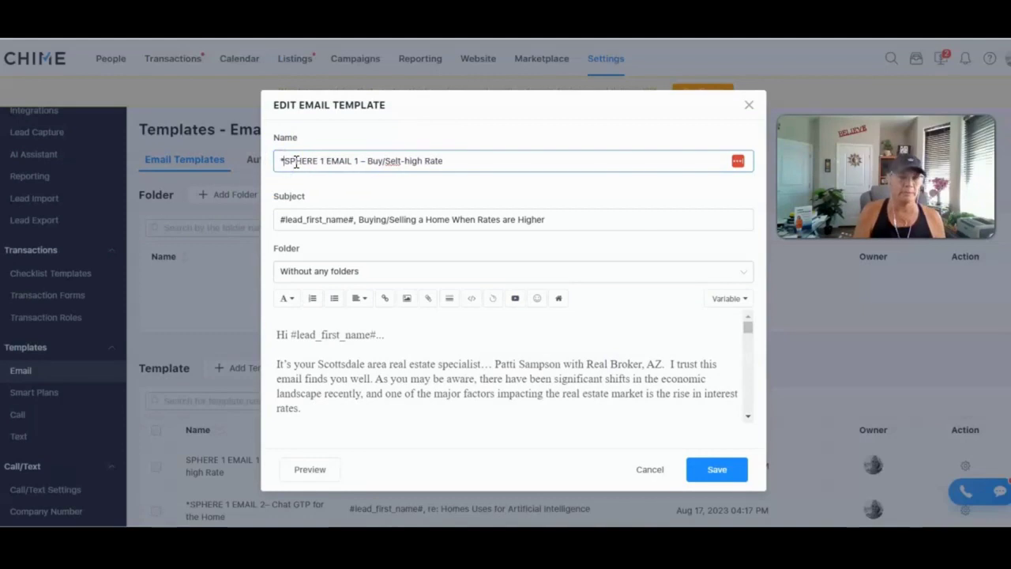
left_click(706, 470)
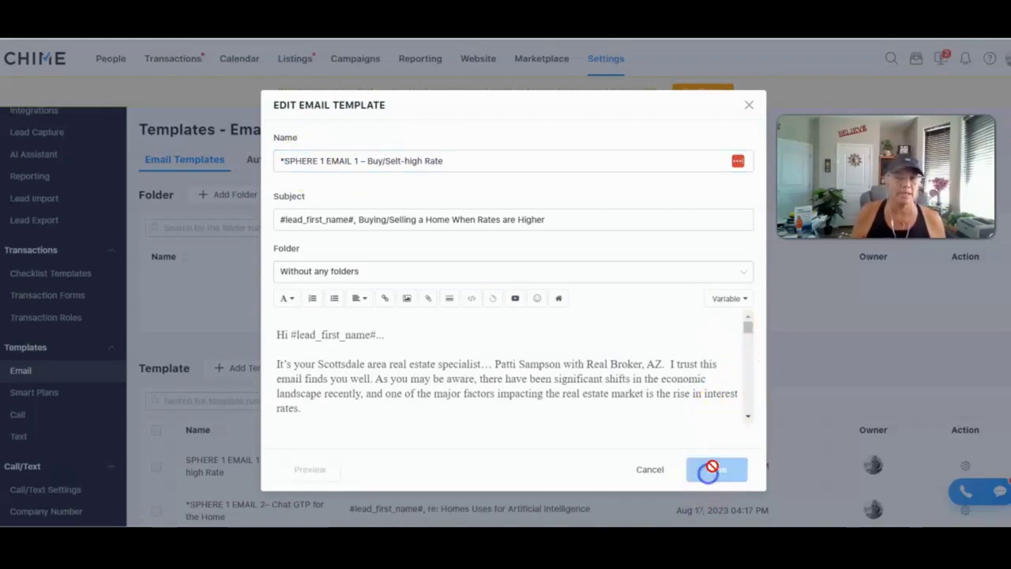
scroll(552, 430, "down", 2)
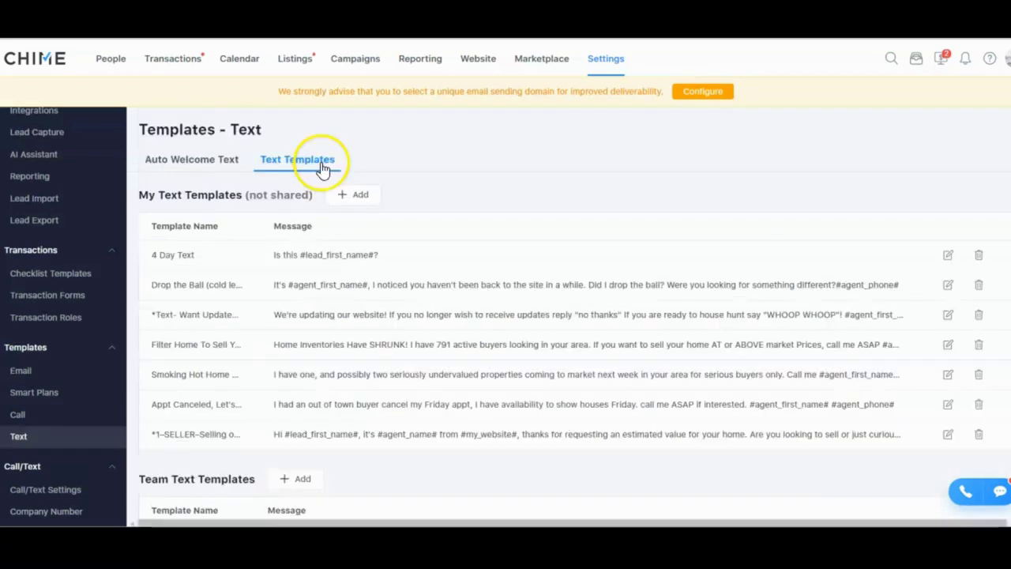
Step: Start a new text template and paste the prepared market check-in message into its body
left_click(18, 438)
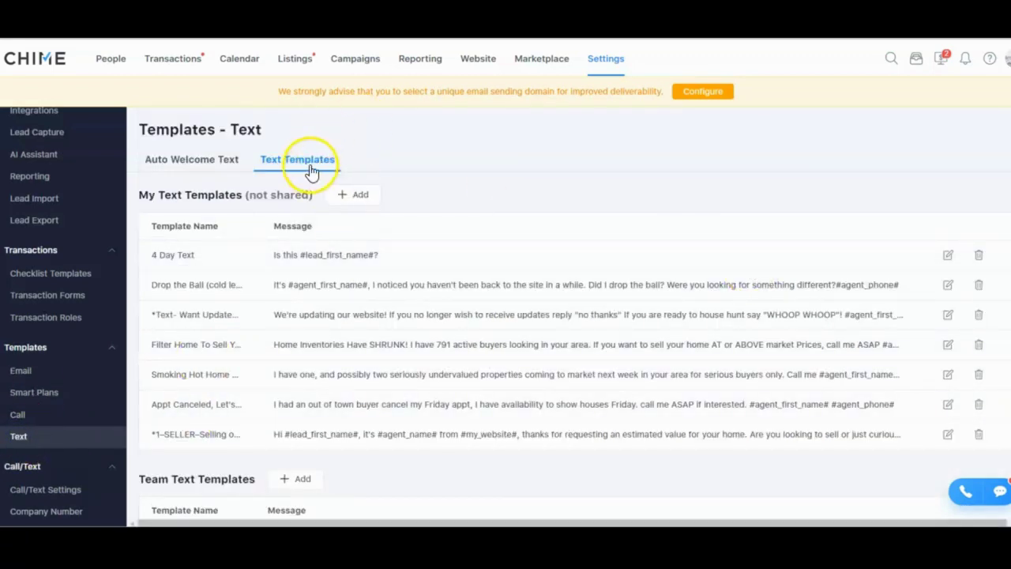
left_click(350, 197)
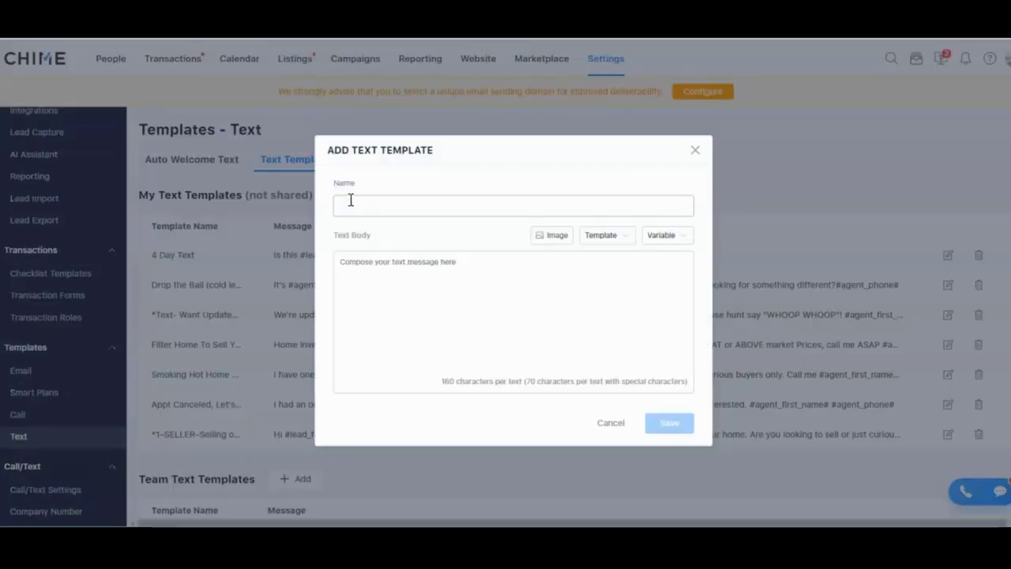
left_click(355, 259)
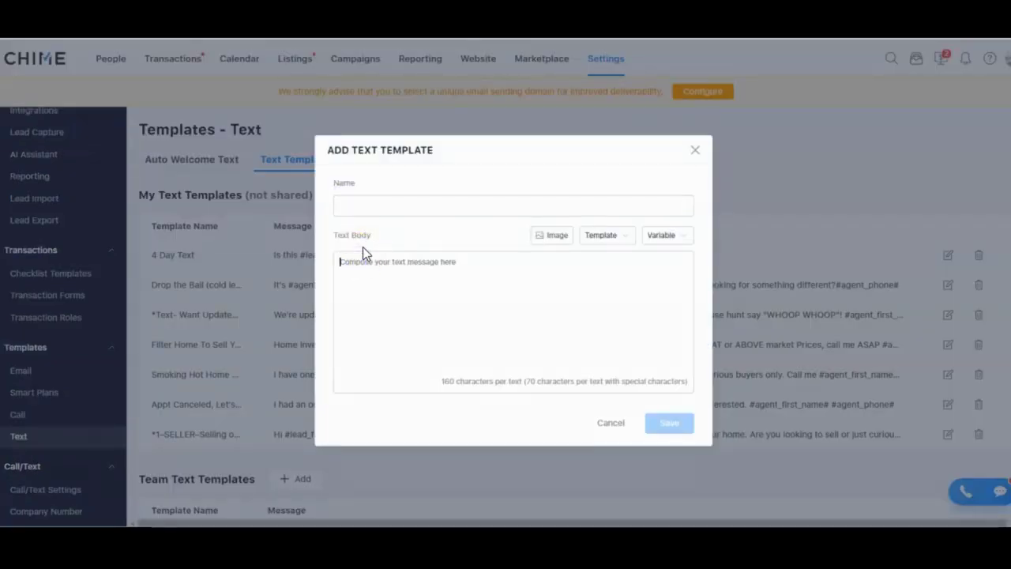
key("alt+Tab")
left_click(353, 282)
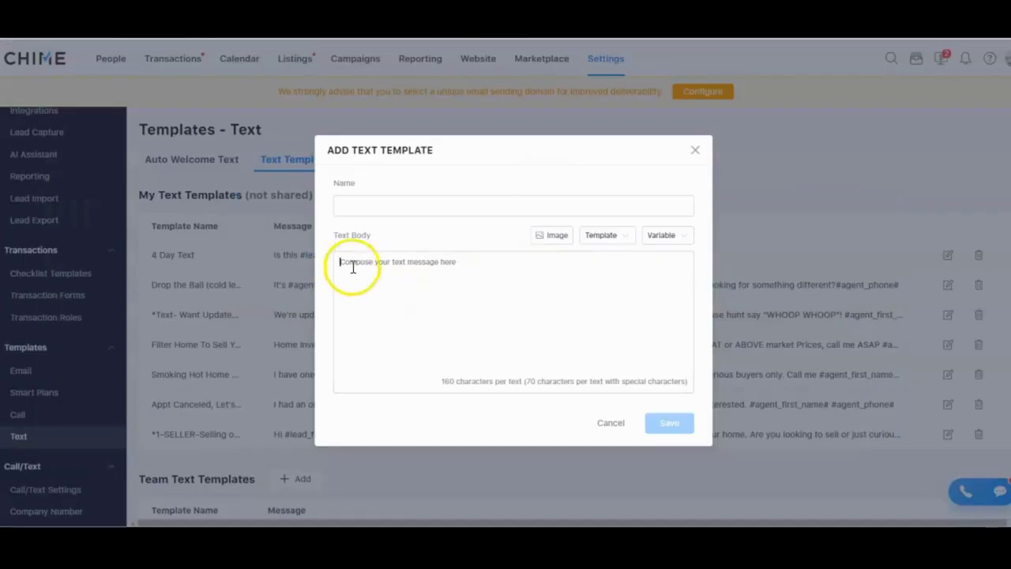
type("SPHERE 1 TEXT 1– WANT MARKET UPDATE? (SEND AT SAME TIME AS EMAIL 1) Hi #lead_first_name#, It's Agent %#agent_name#, with Real Broker, AZ. I hope you are doing well. I was just checking in to see if you, or anyone you know, have any real estate questions I can answer about the Scottsdalearea market or your home value?? 😊 #my_website# Reply STOP to opt-out")
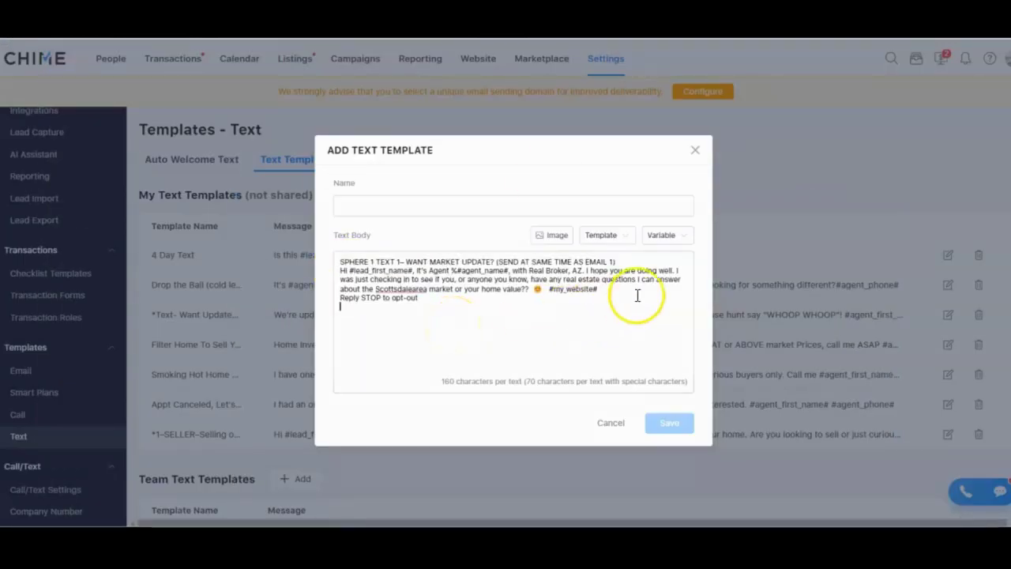
Step: Move the message's title line into the Name field, adding ')' and a leading '*'
left_click_drag(635, 264, 371, 261)
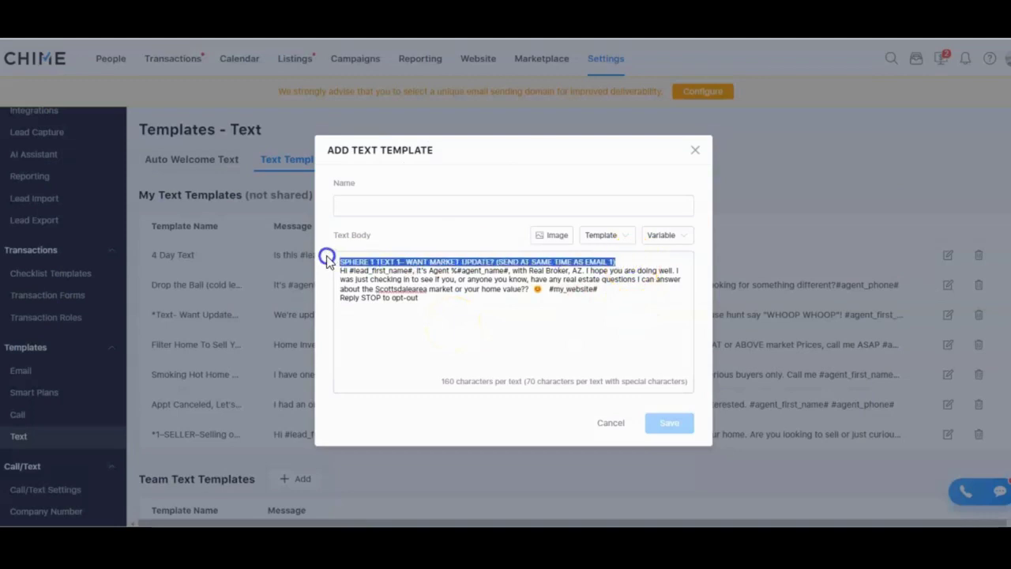
right_click(398, 264)
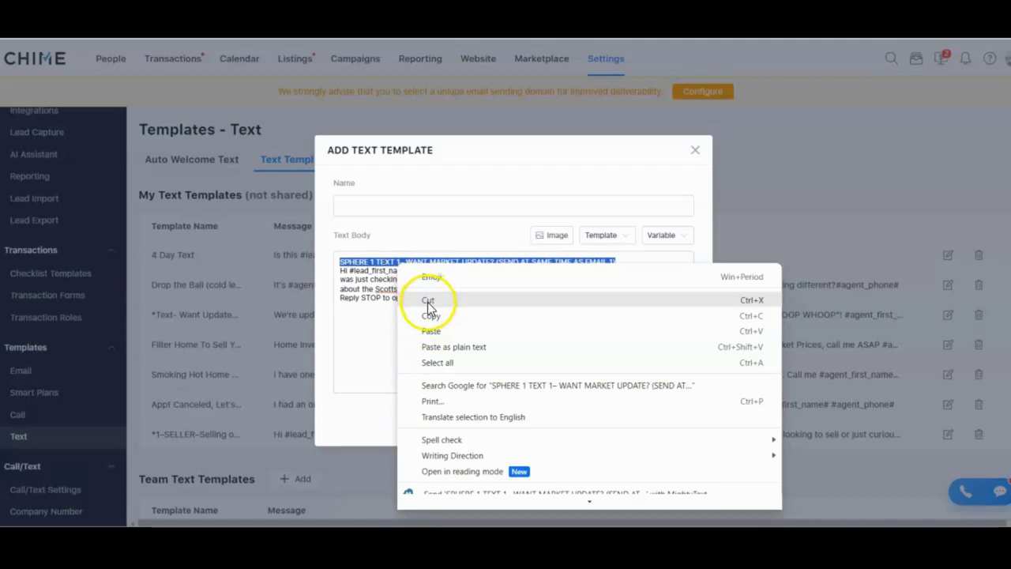
left_click(428, 302)
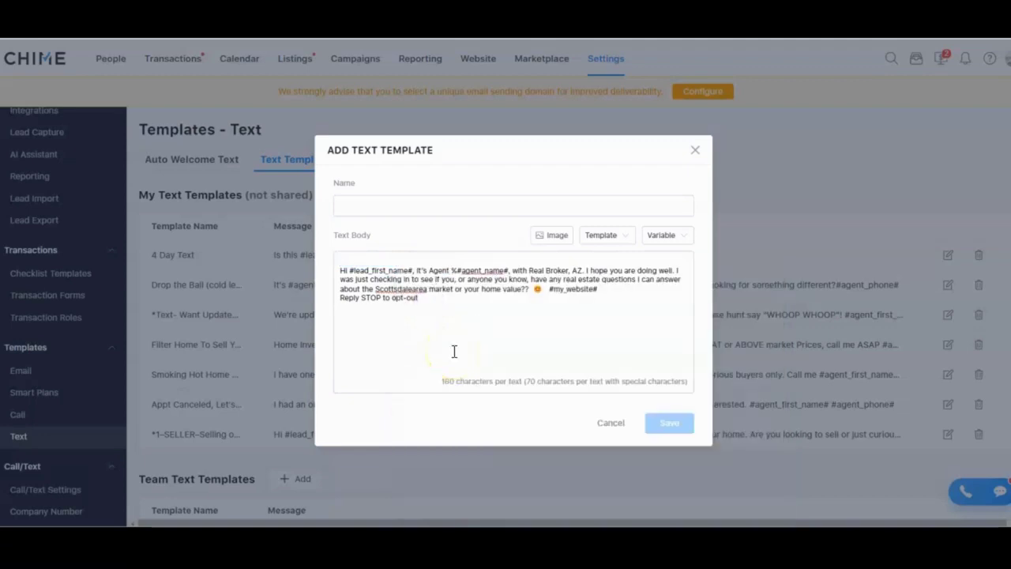
key("Delete")
left_click(347, 207)
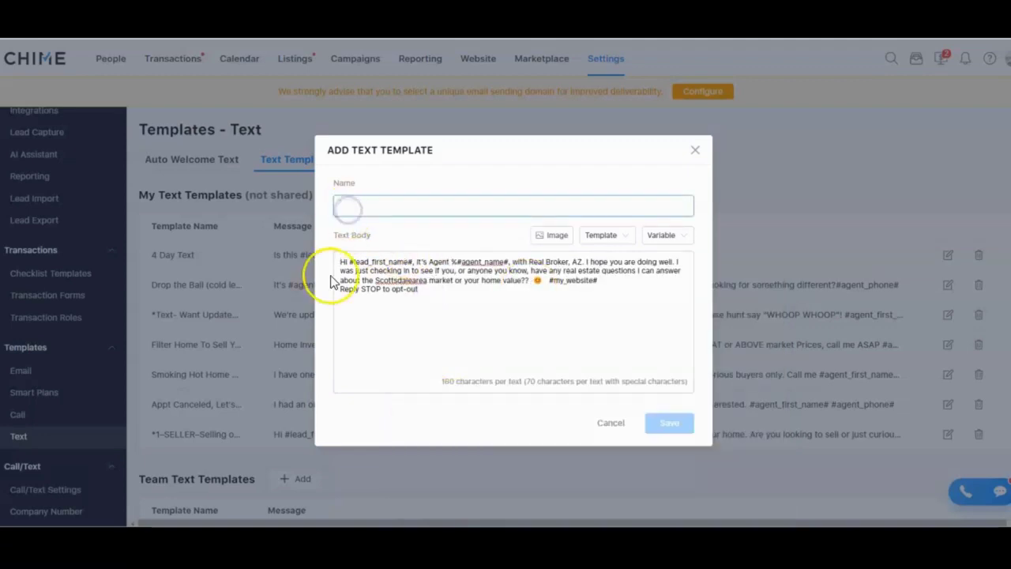
key("ctrl+v")
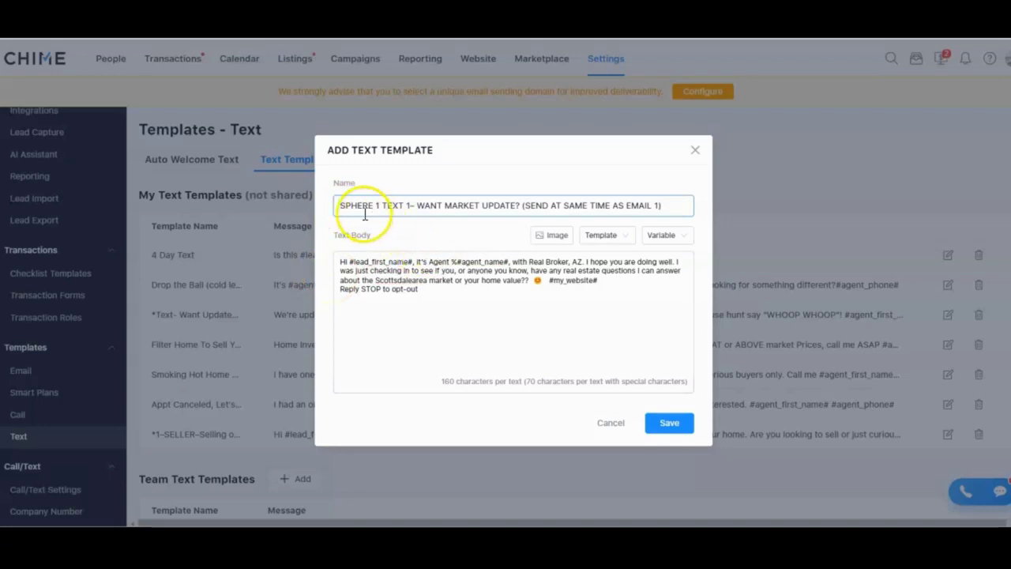
type(")")
left_click(339, 204)
type("*")
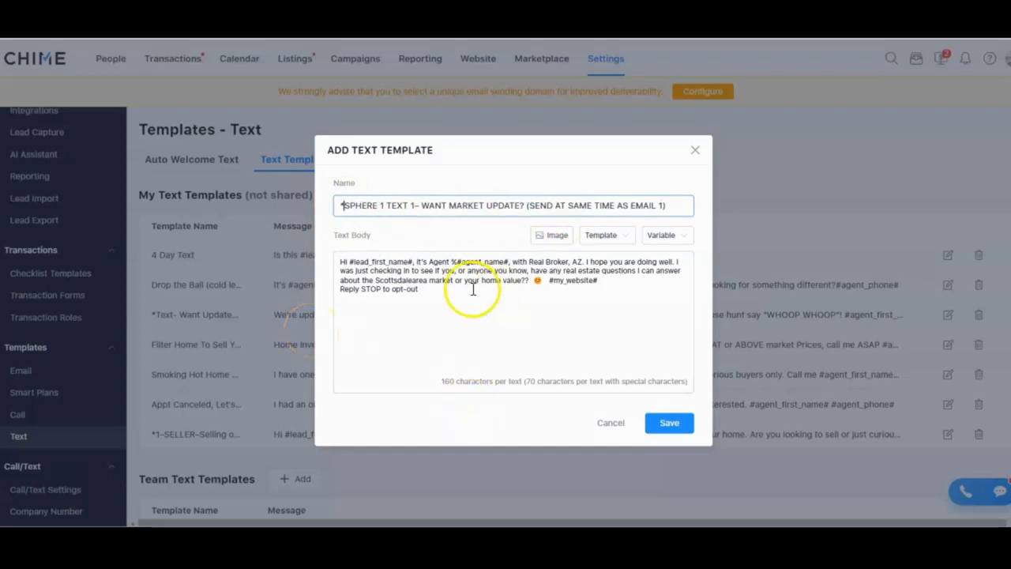
left_click(599, 277)
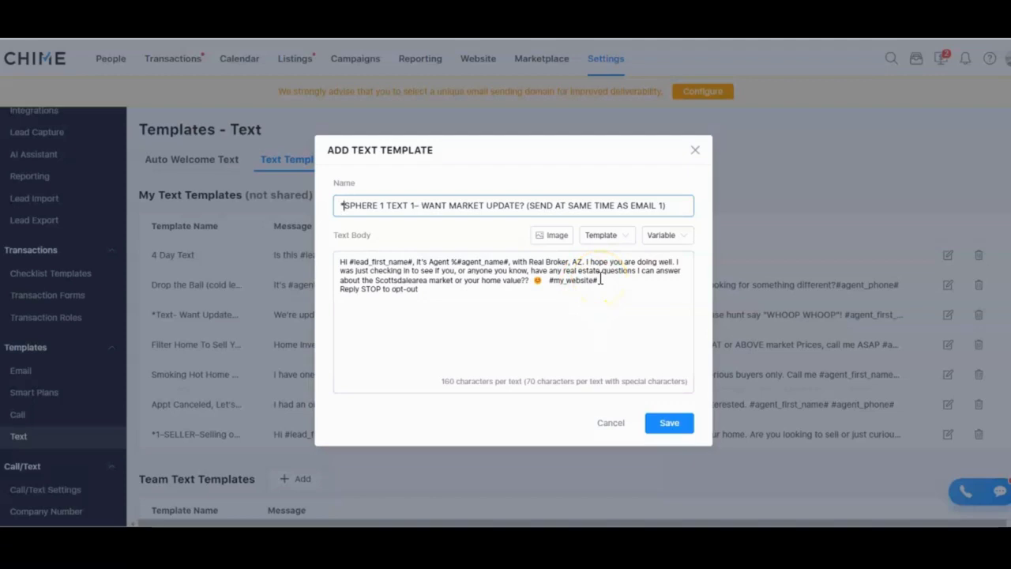
left_click(451, 262)
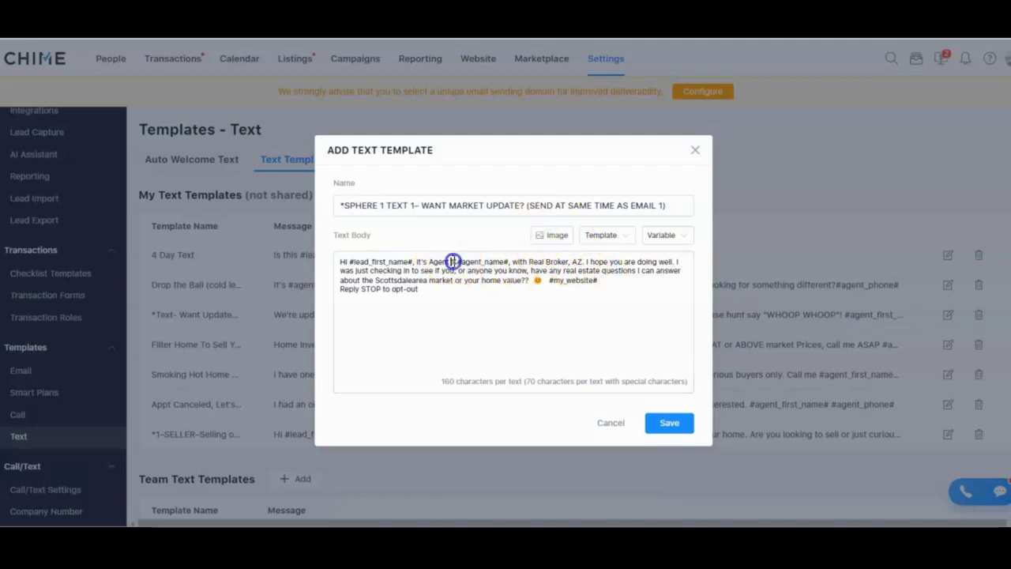
Step: Replace the %#agent_name# placeholder with the agent's own name and split 'Scottsdale area'
key("Delete")
key("Delete")
key("Delete")
key("Delete")
key("Delete")
key("Delete")
key("Delete")
key("Delete")
key("Delete")
key("Delete")
key("Delete")
key("Delete")
type("Patti Sampson")
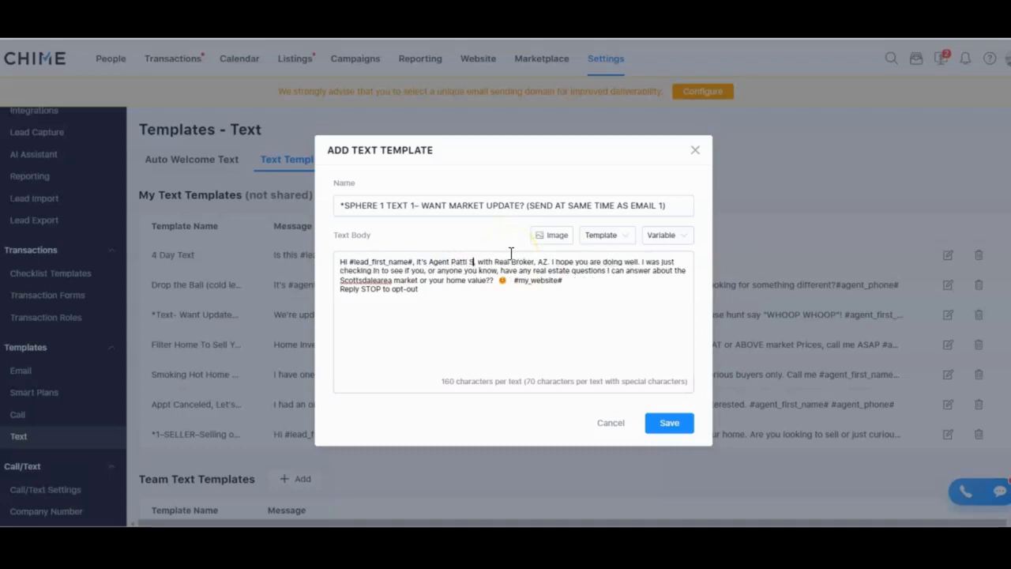
left_click(623, 273)
left_click(391, 279)
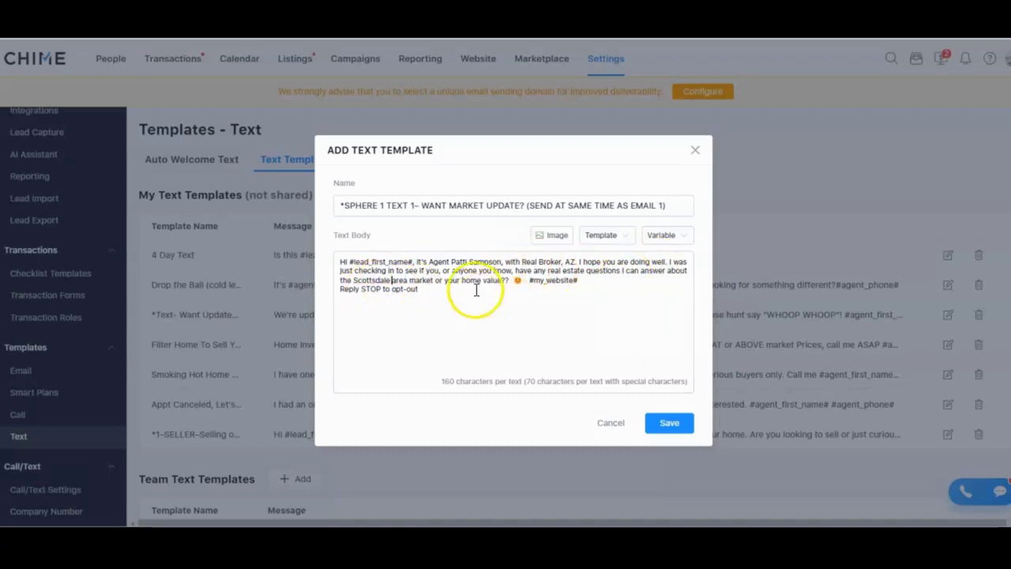
Step: Add a line break before 'Reply STOP to opt-out' and save the new text template
left_click(604, 272)
key("Return")
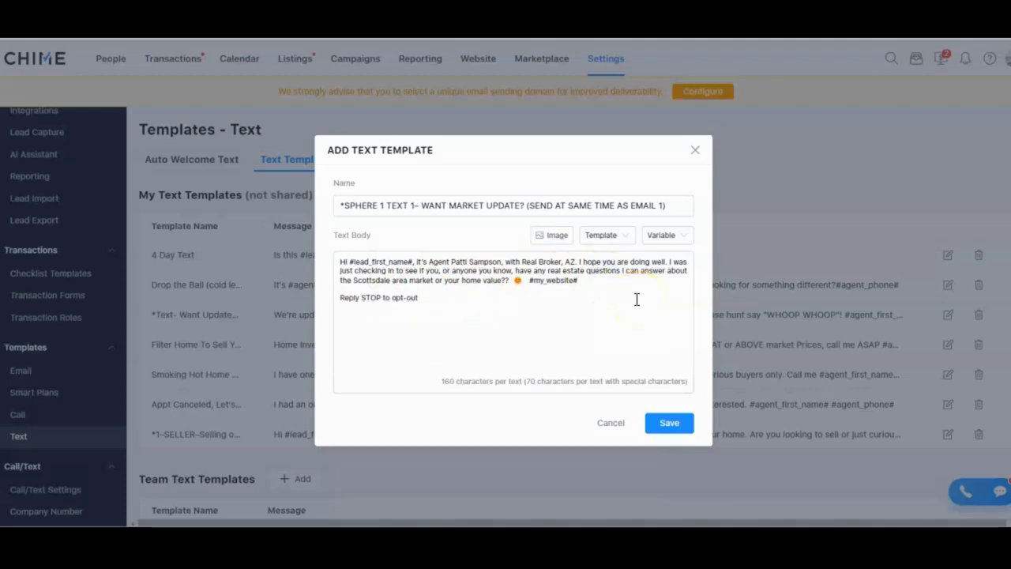
left_click(544, 240)
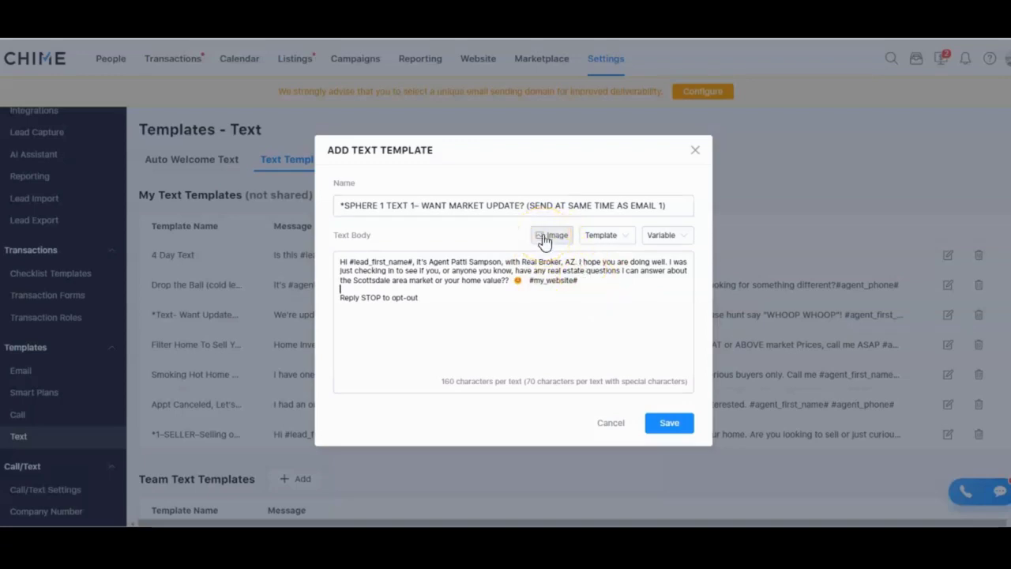
left_click(529, 281)
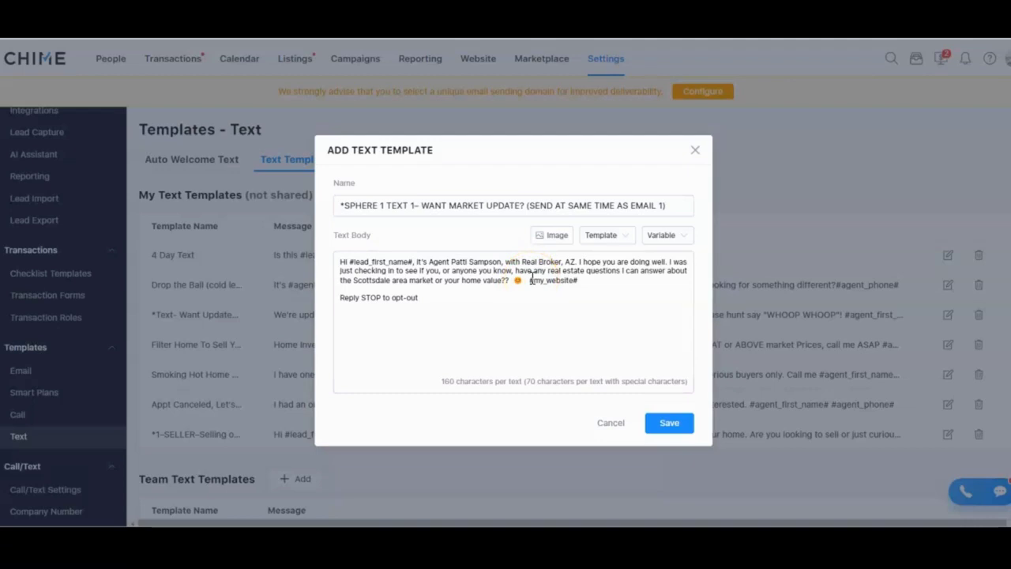
left_click(669, 424)
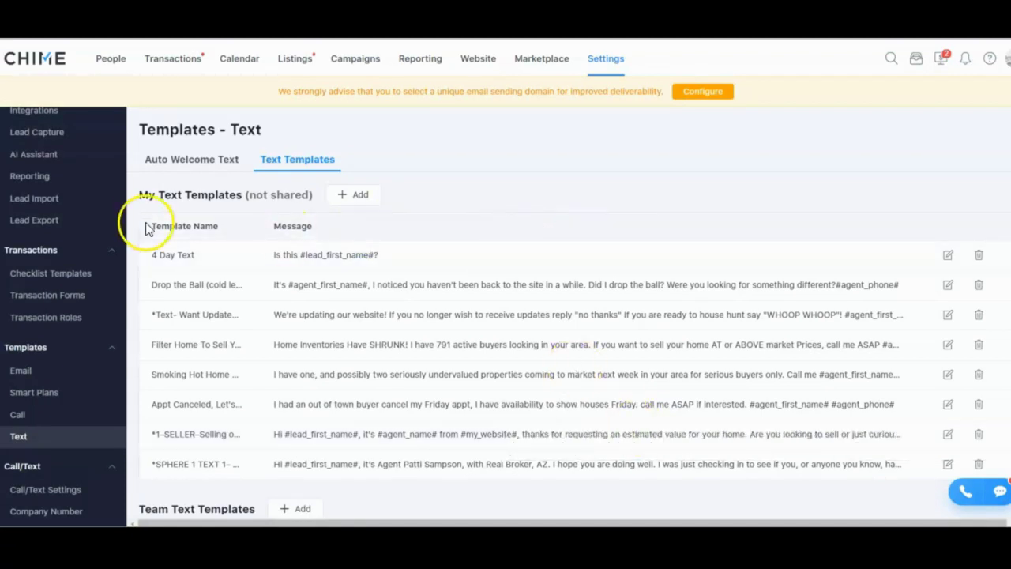
Step: Go to Campaigns > Smart Plans and start a new Standard Plan via Add New
scroll(40, 142, "up", 3)
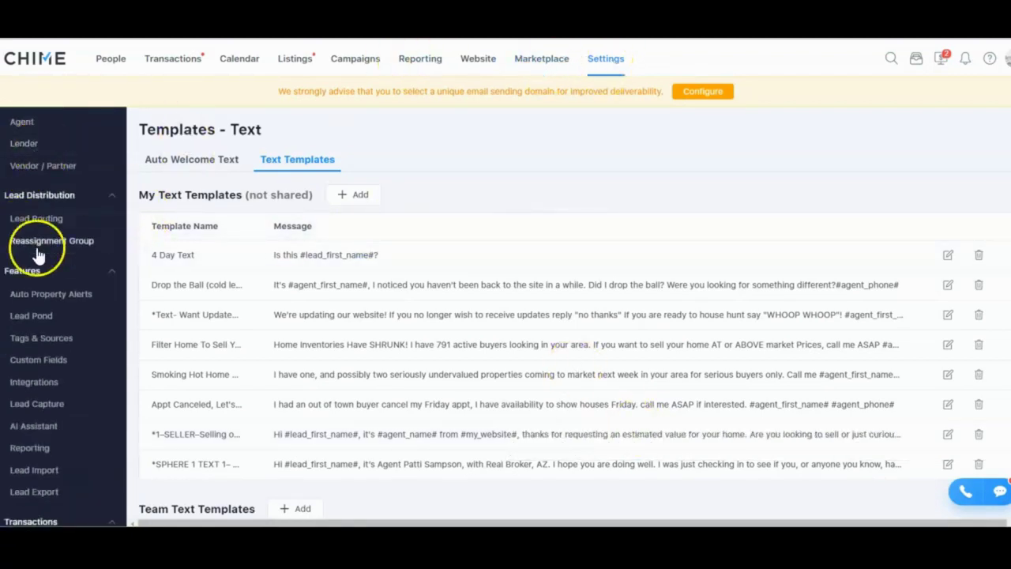
scroll(45, 255, "up", 3)
left_click(350, 68)
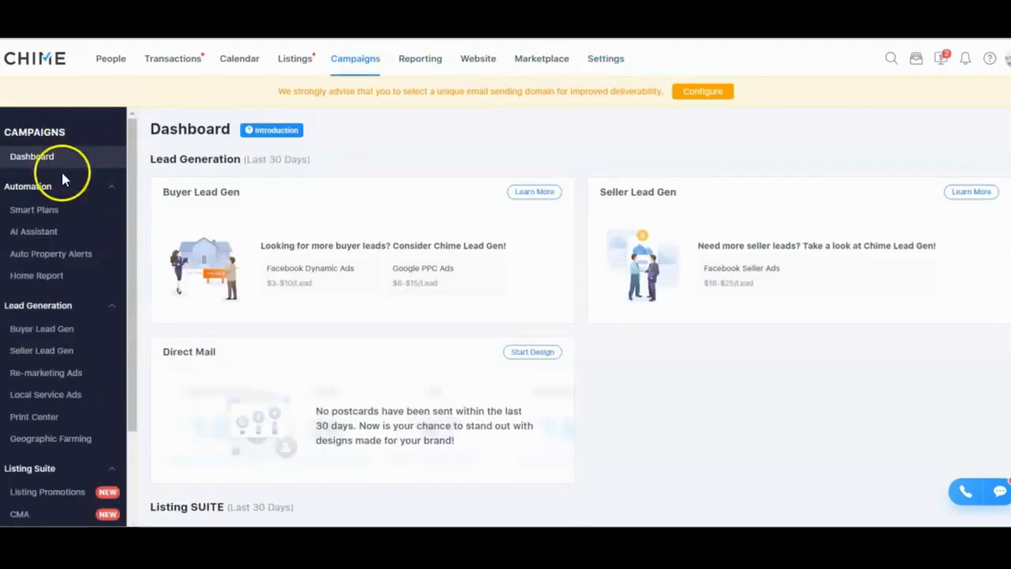
left_click(49, 214)
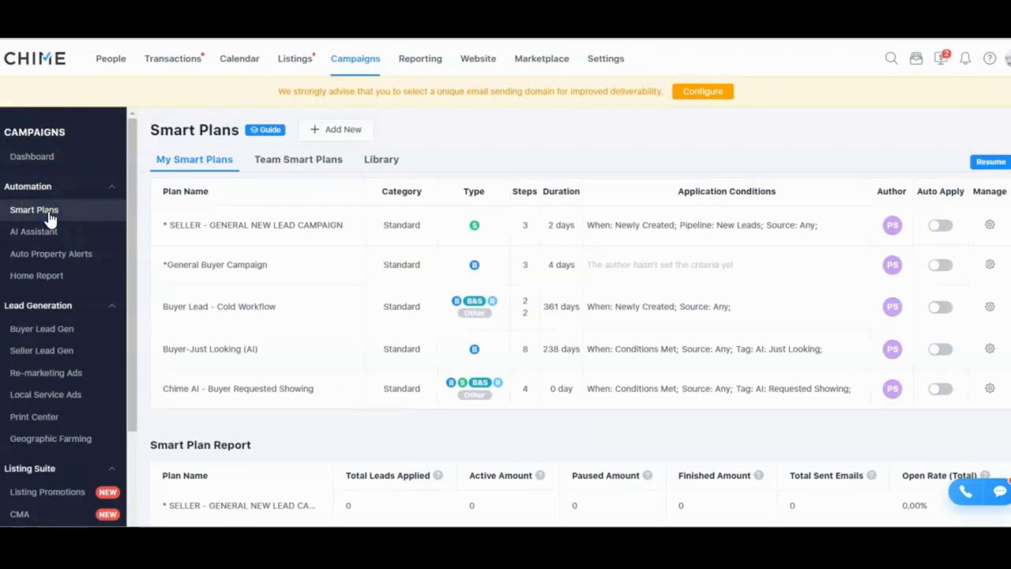
left_click(335, 132)
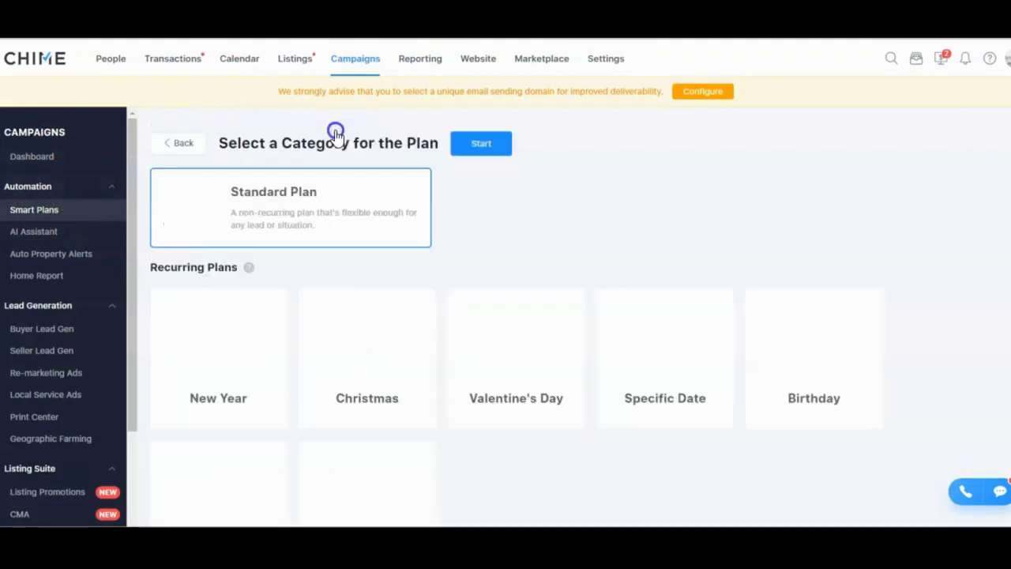
left_click(272, 219)
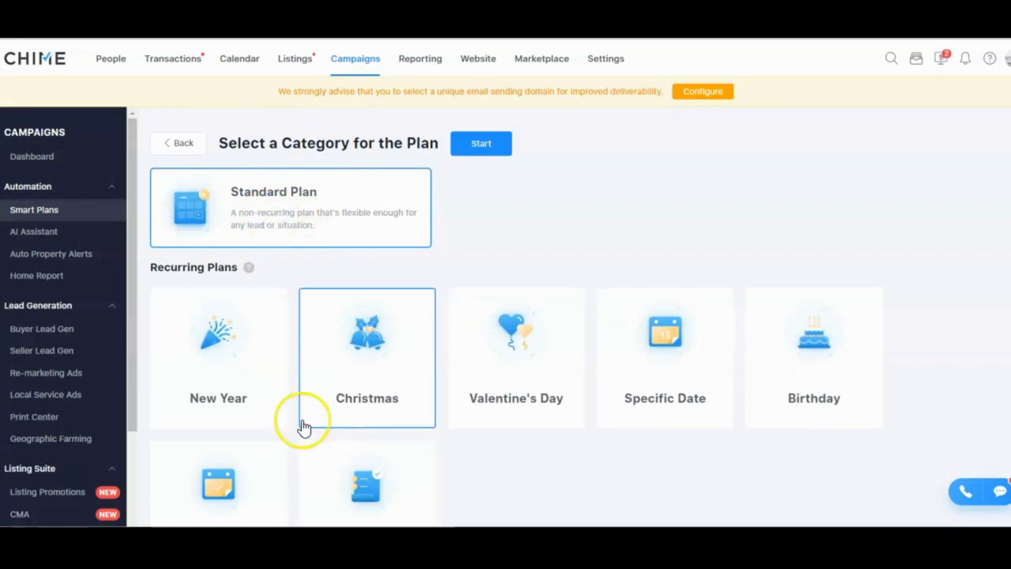
left_click(474, 149)
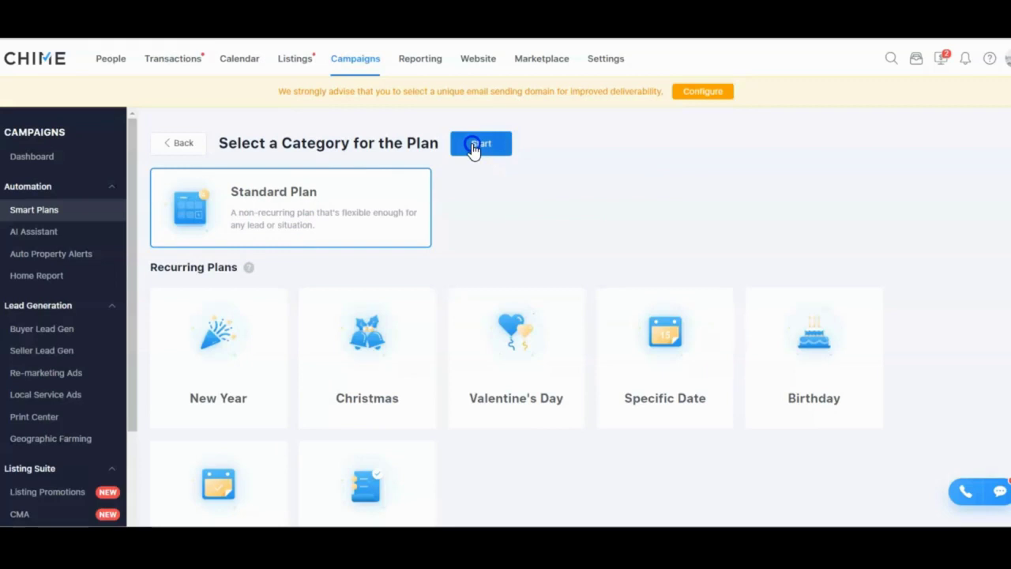
left_click(313, 196)
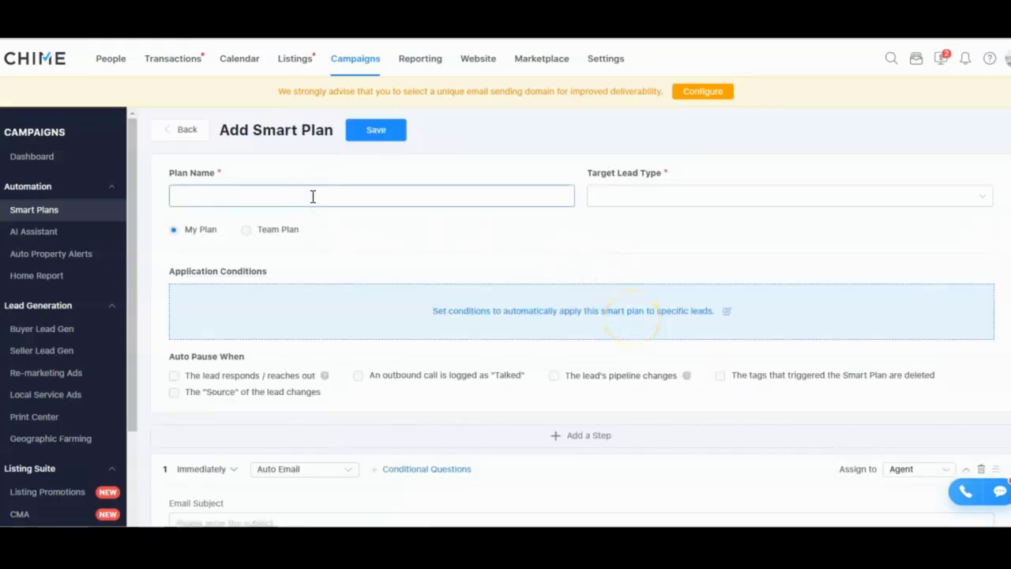
Step: Name the plan 'Sphere Campaign - 2 Year' and try out the Target Lead Type choices
type("Sphere Campaign - 2 Year")
left_click(686, 207)
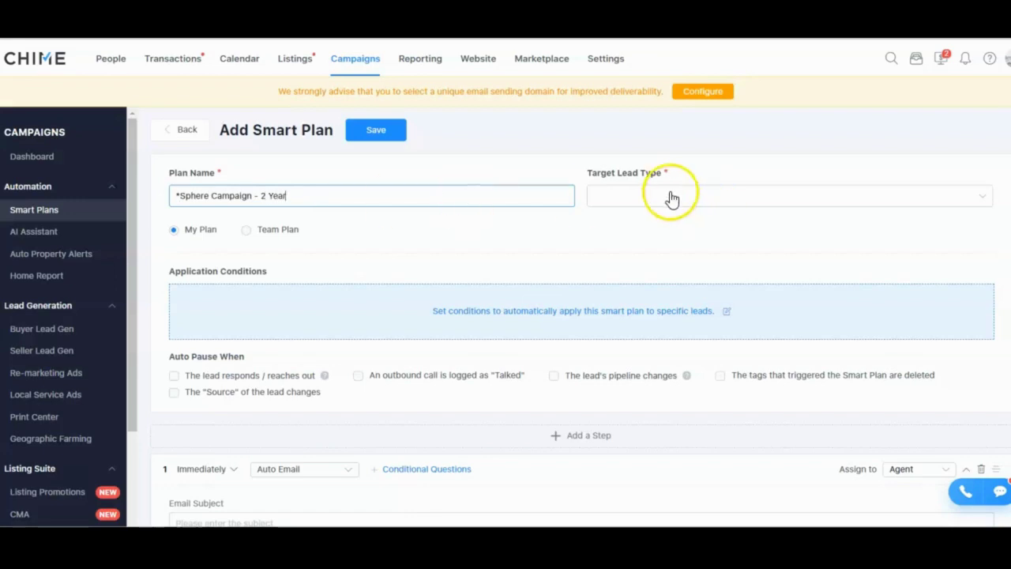
left_click(672, 198)
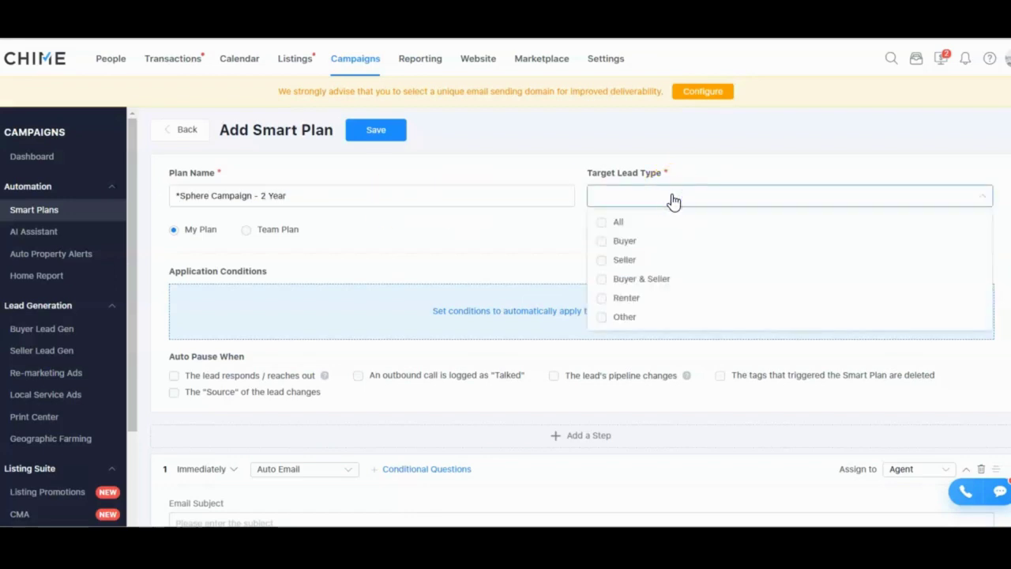
left_click(686, 207)
left_click(604, 222)
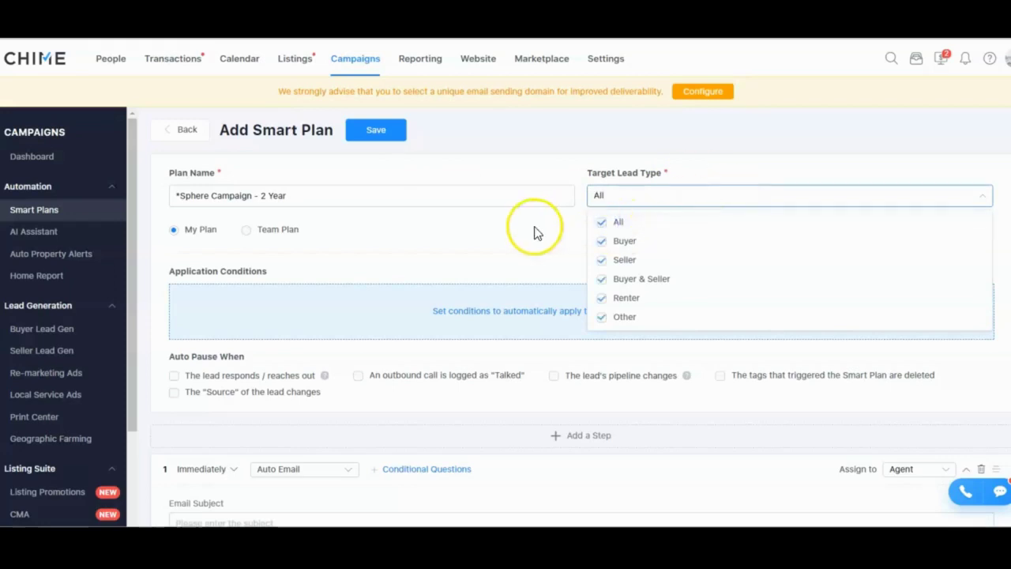
left_click(481, 246)
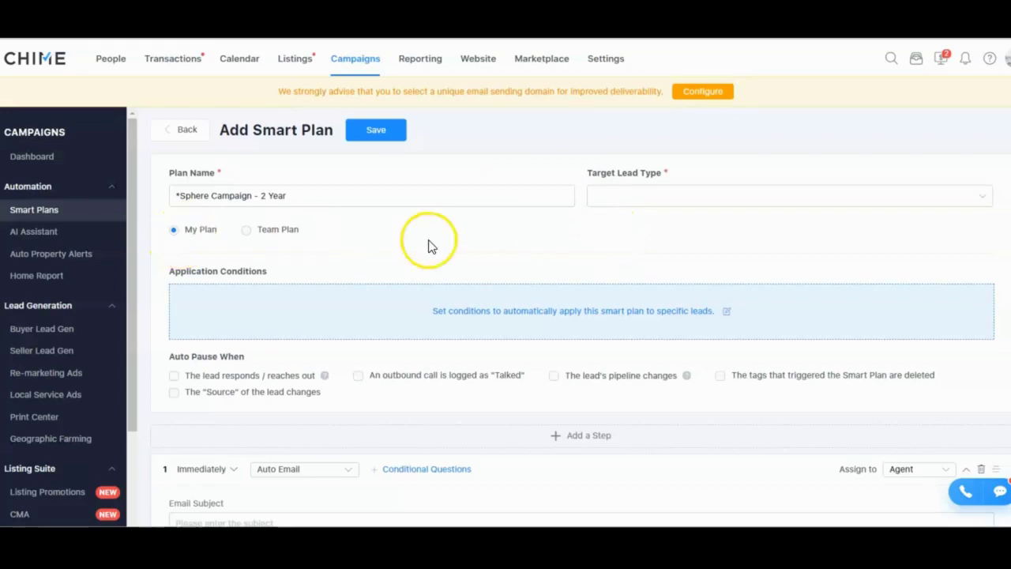
Step: Leave Target Lead Type unset and move to step 1's Email Subject field
scroll(428, 246, "down", 1)
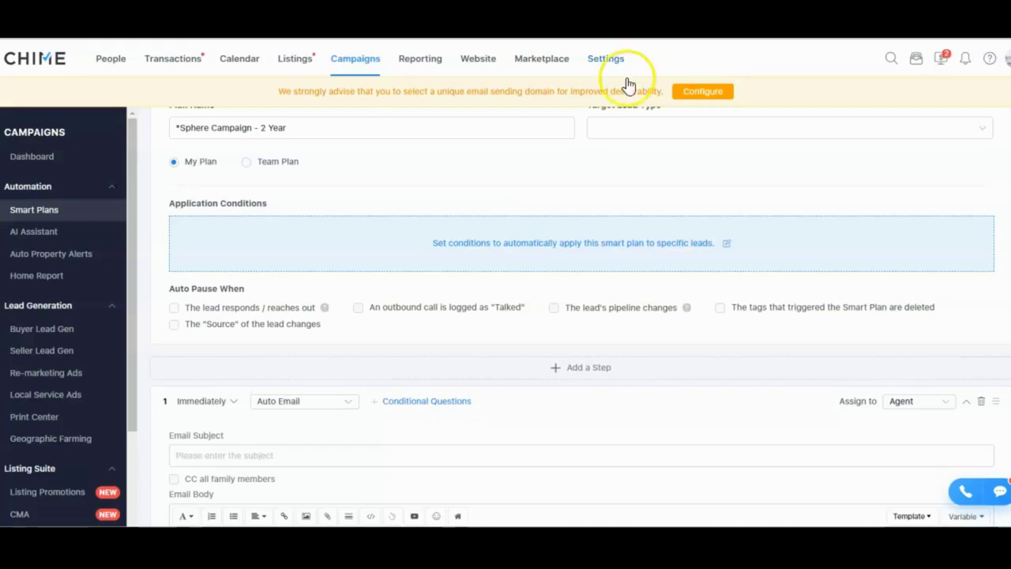
scroll(727, 153, "up", 2)
left_click(686, 197)
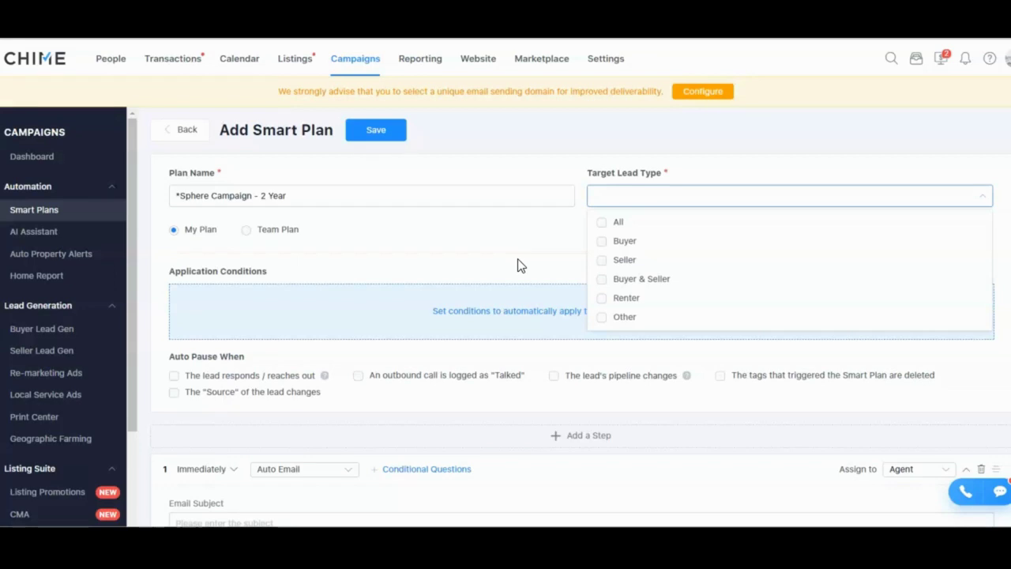
left_click(493, 239)
scroll(881, 392, "down", 1)
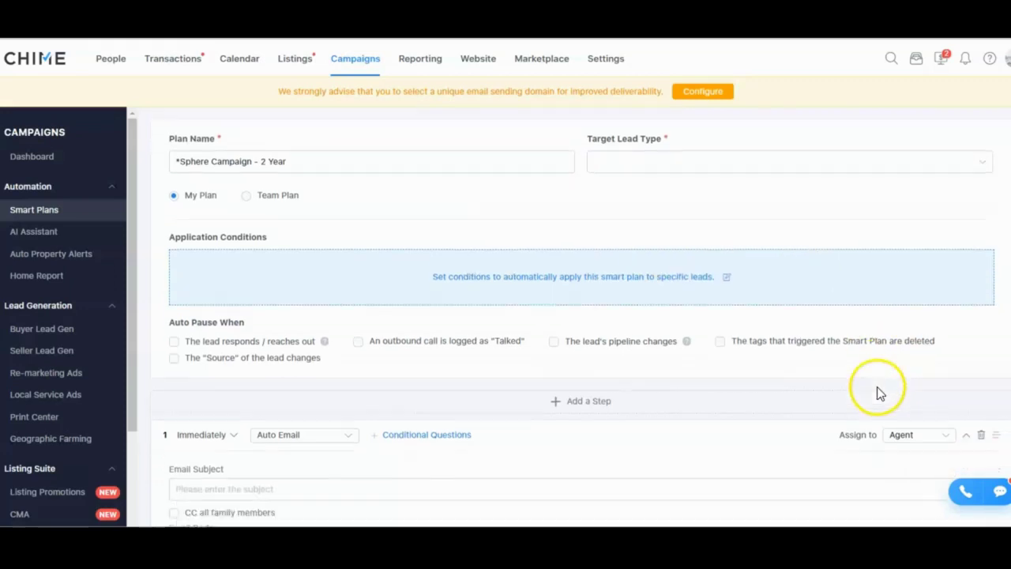
scroll(880, 393, "down", 1)
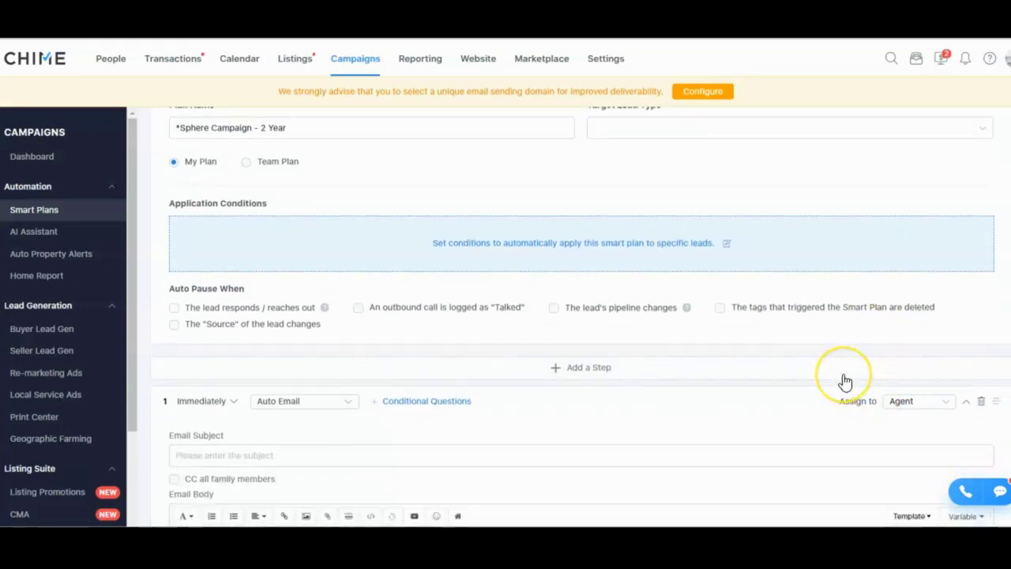
left_click(848, 412)
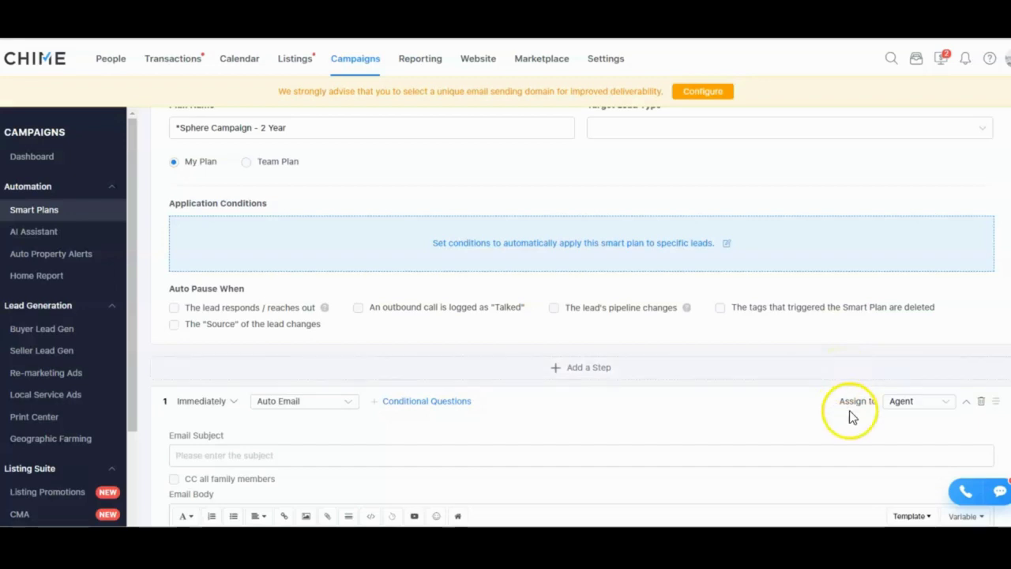
left_click(890, 456)
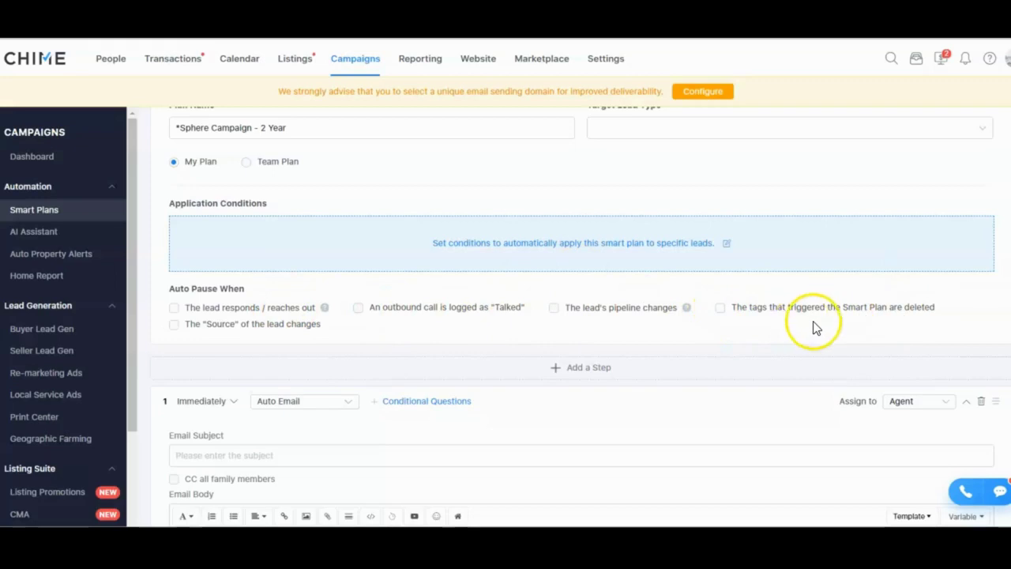
scroll(823, 326, "down", 1)
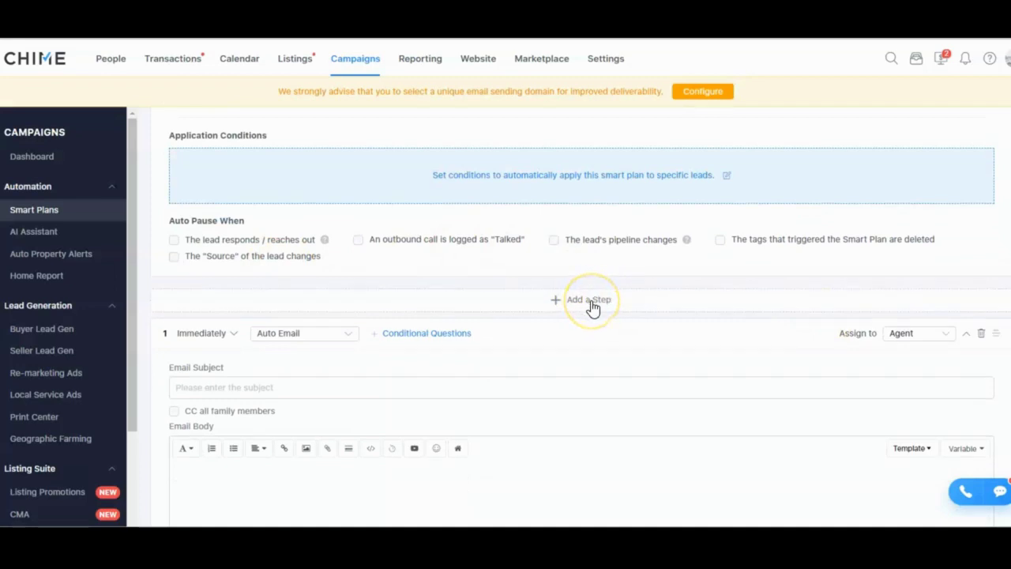
scroll(661, 314, "down", 1)
scroll(550, 434, "down", 5)
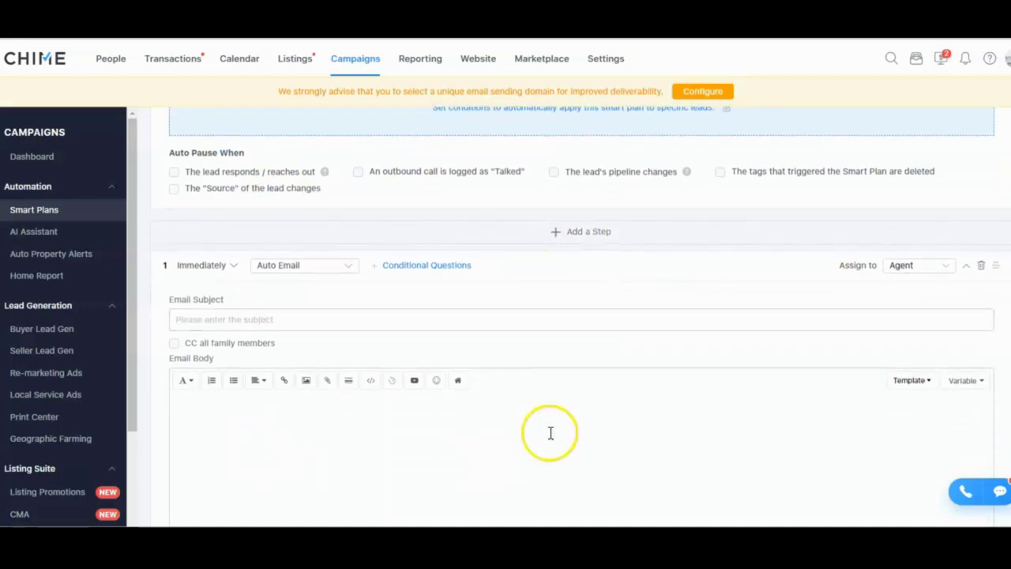
scroll(564, 421, "up", 3)
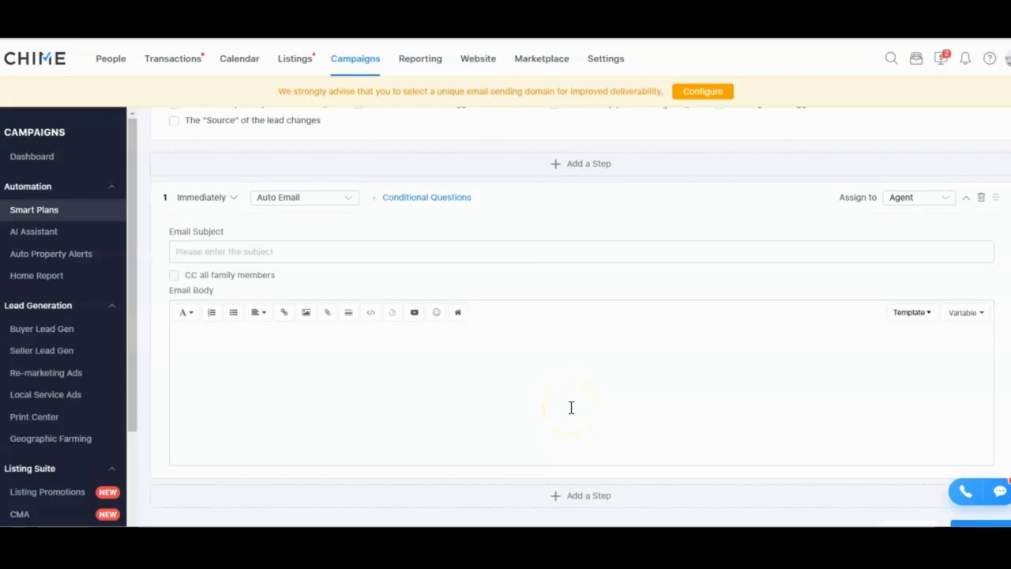
left_click(309, 201)
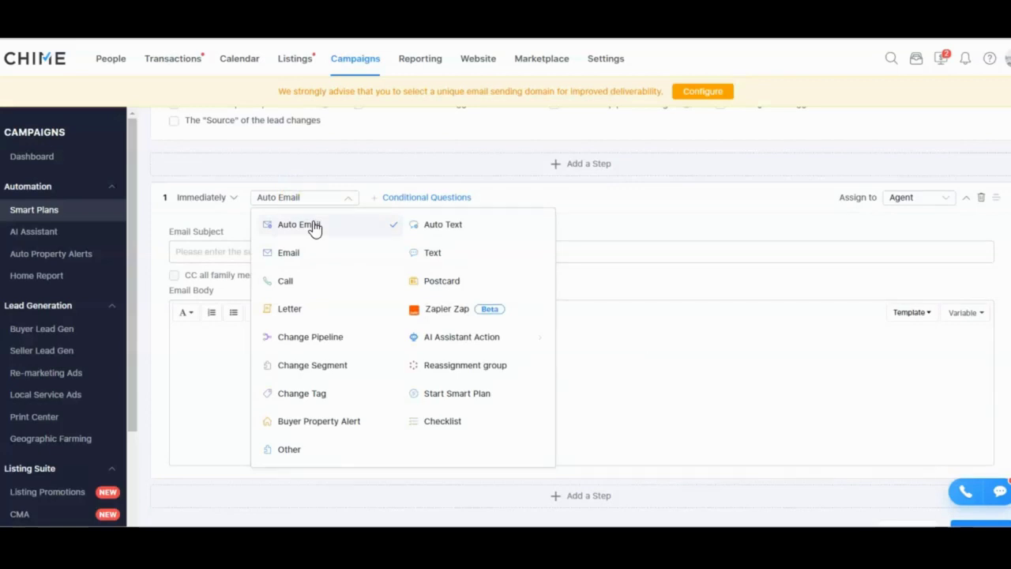
left_click(292, 252)
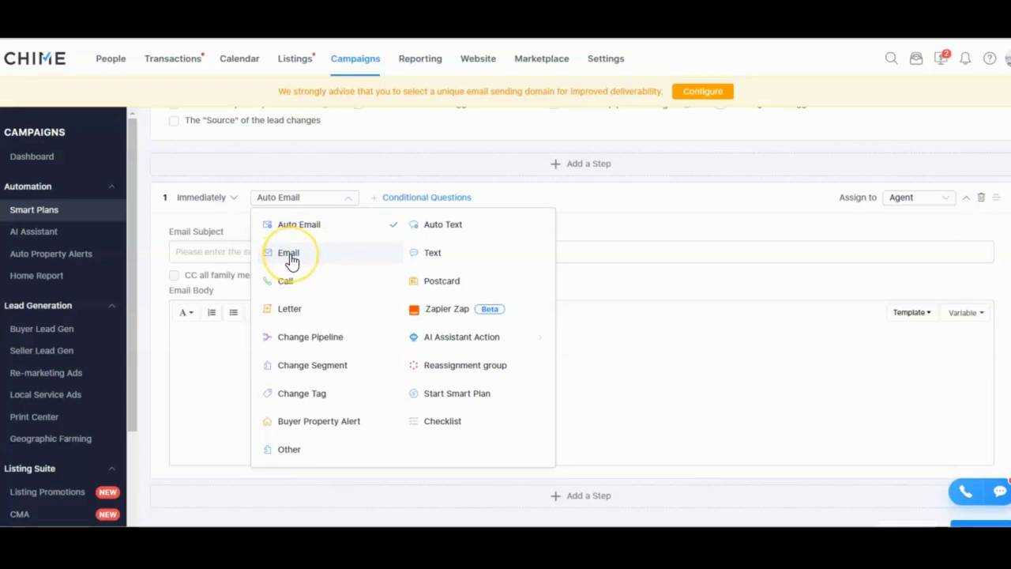
left_click(287, 282)
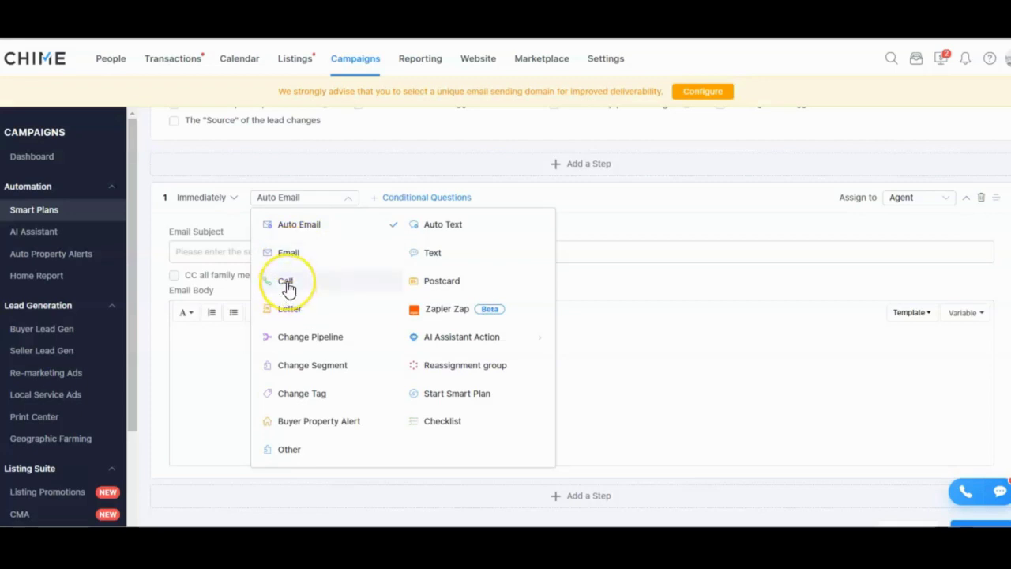
left_click(293, 311)
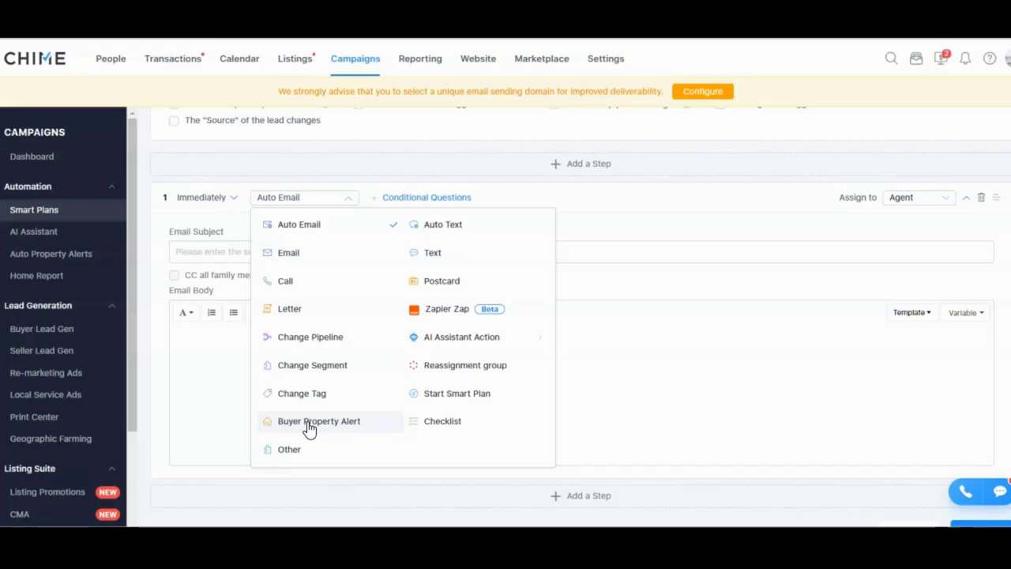
left_click(289, 449)
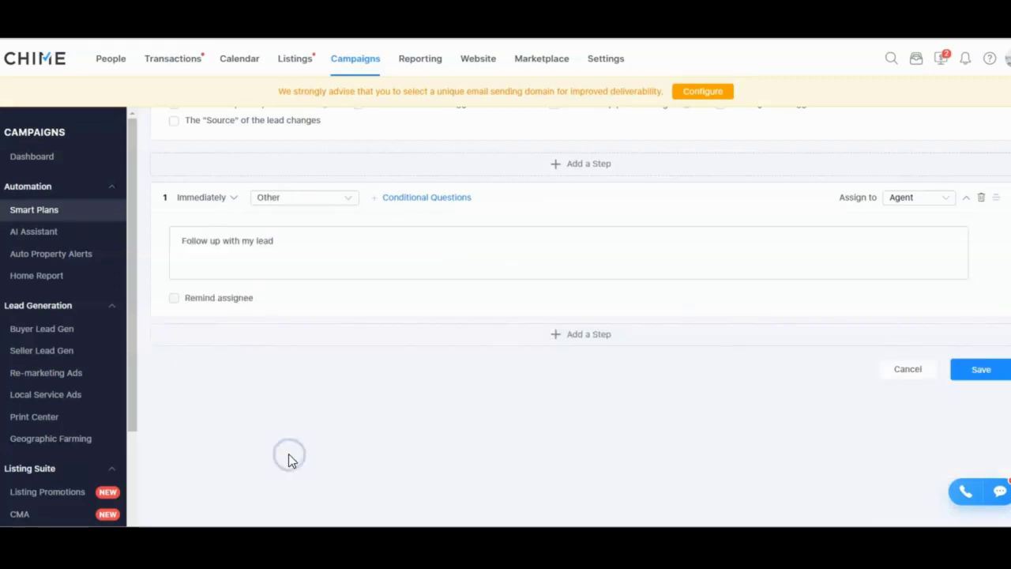
left_click(309, 199)
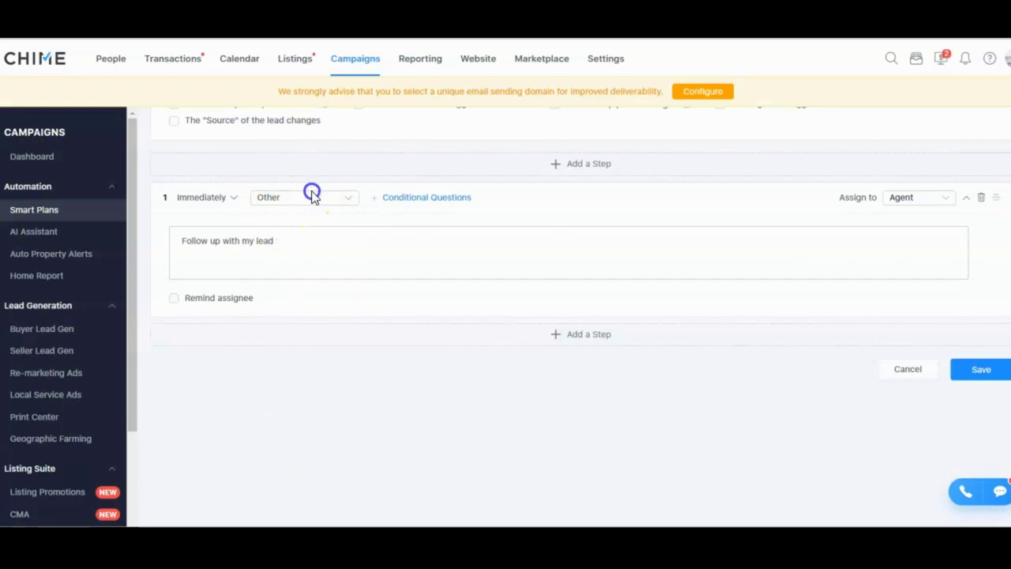
left_click(295, 228)
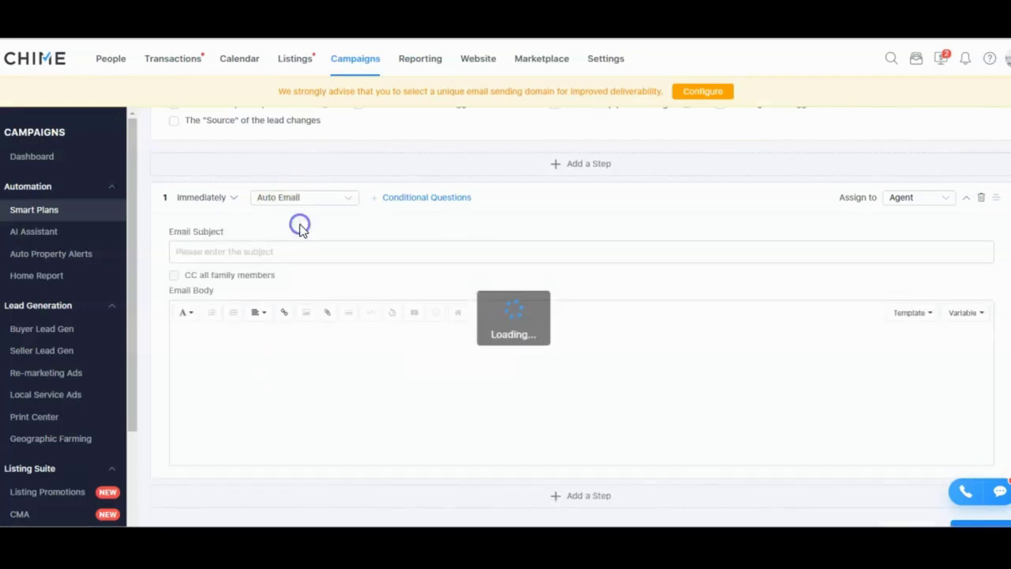
left_click(305, 200)
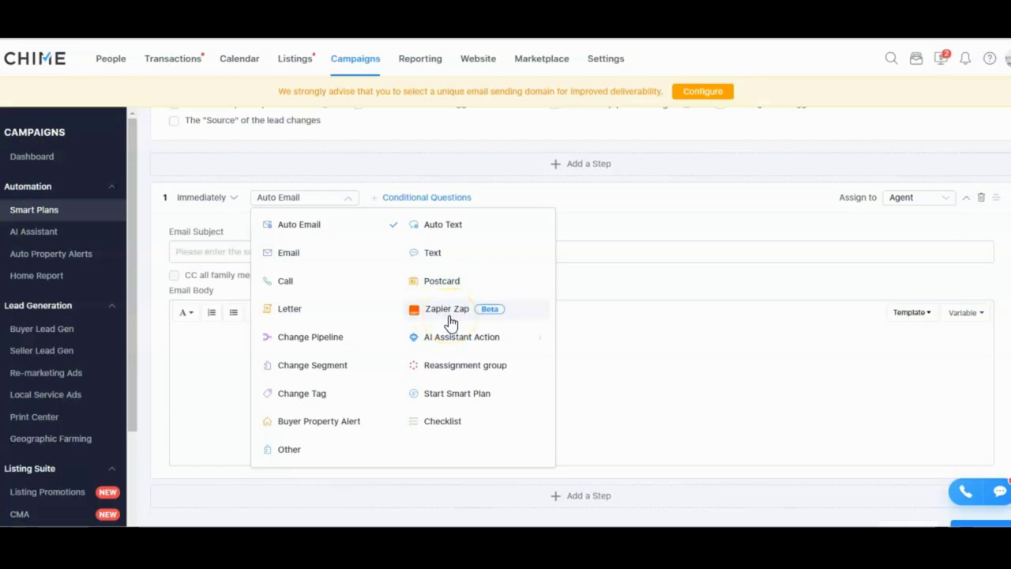
left_click(462, 341)
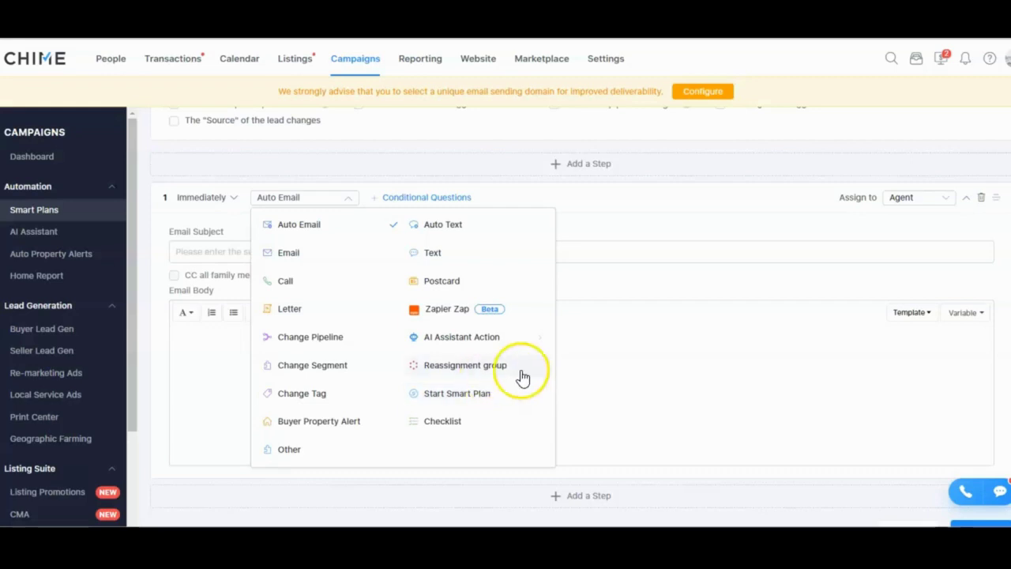
left_click(466, 426)
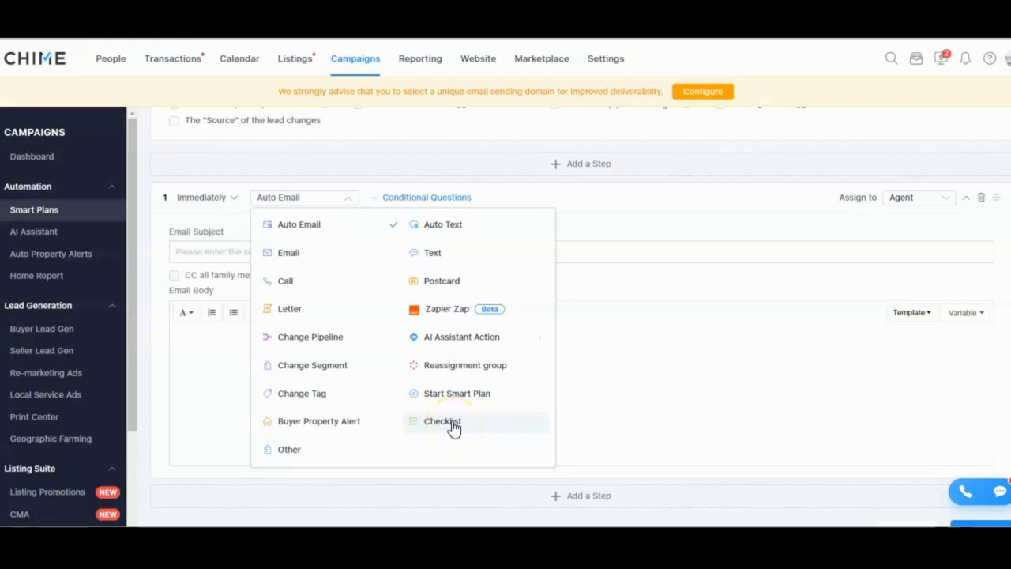
left_click(448, 428)
left_click(598, 413)
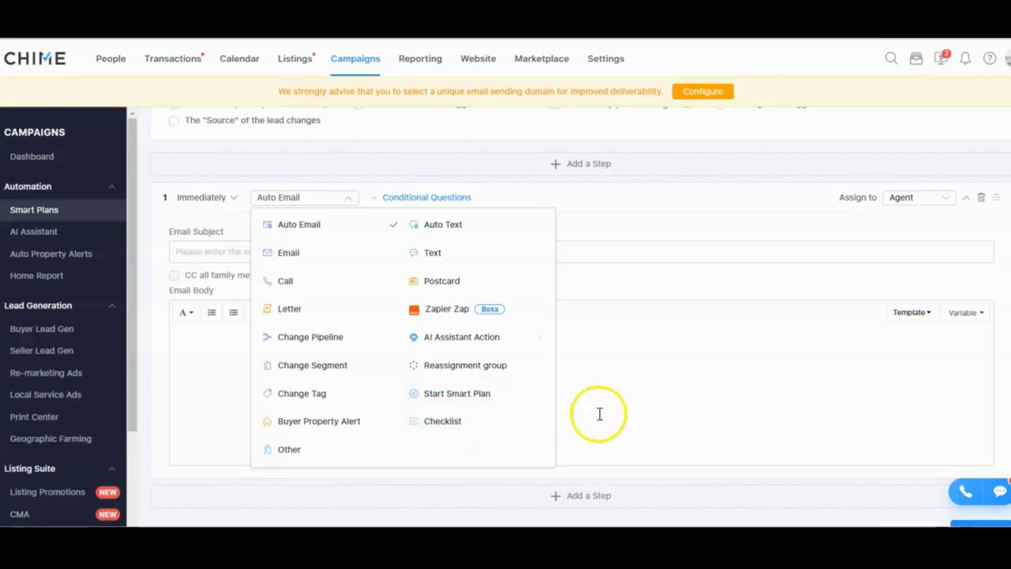
left_click(446, 423)
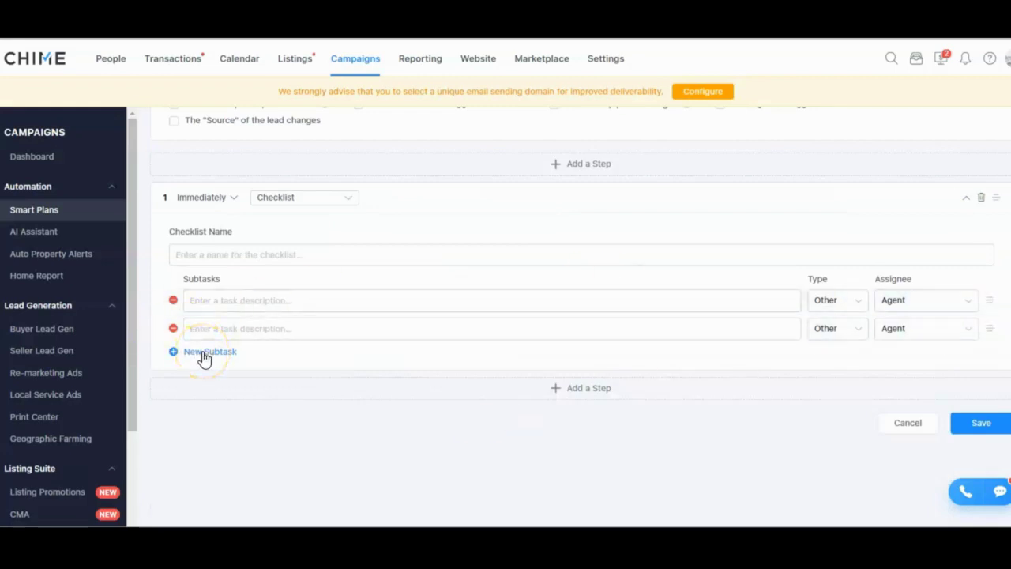
left_click(289, 196)
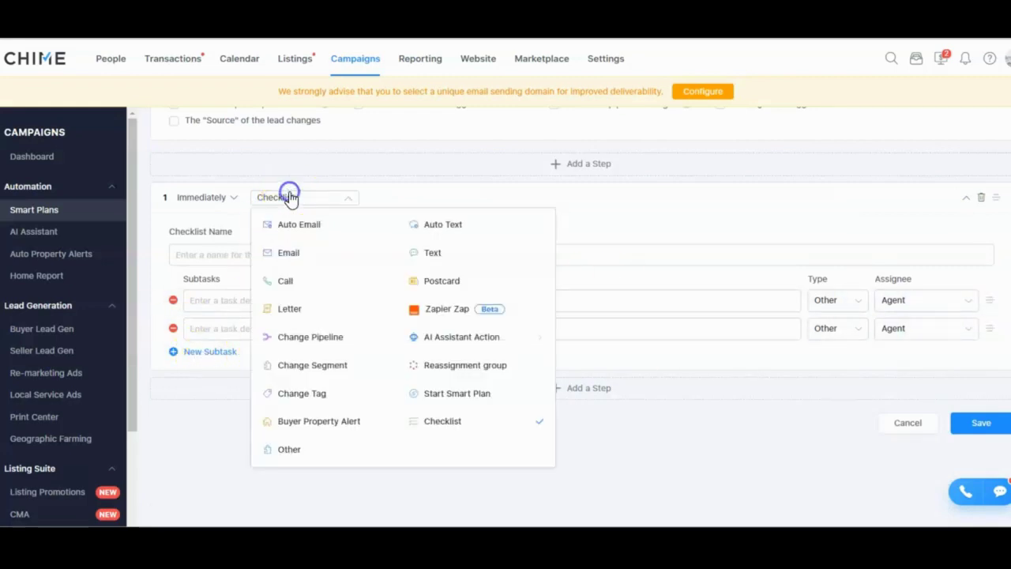
left_click(291, 227)
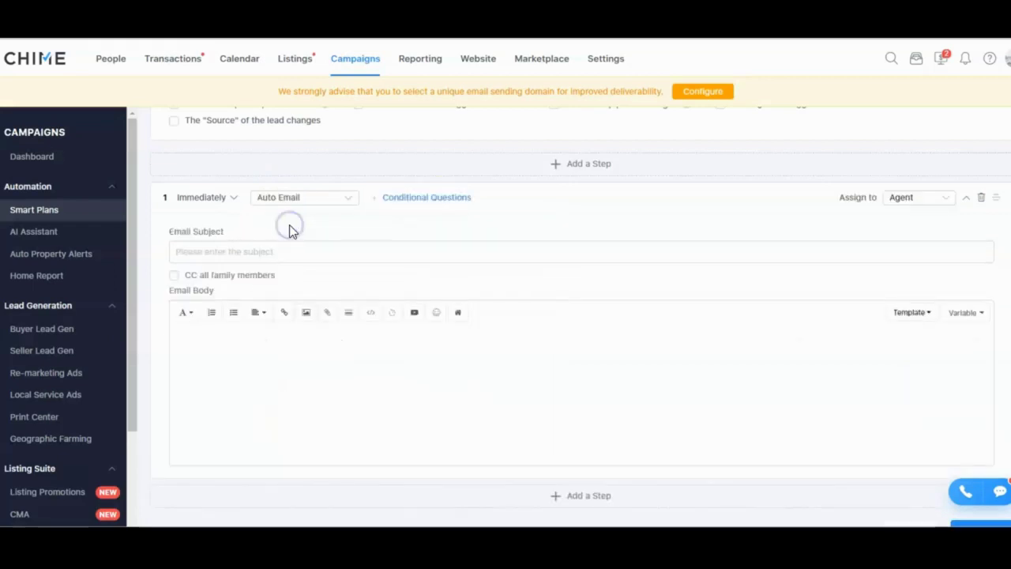
Step: Insert the first *SPHERE 1 EMAIL template into step 1 after searching 'sphere'
left_click(911, 314)
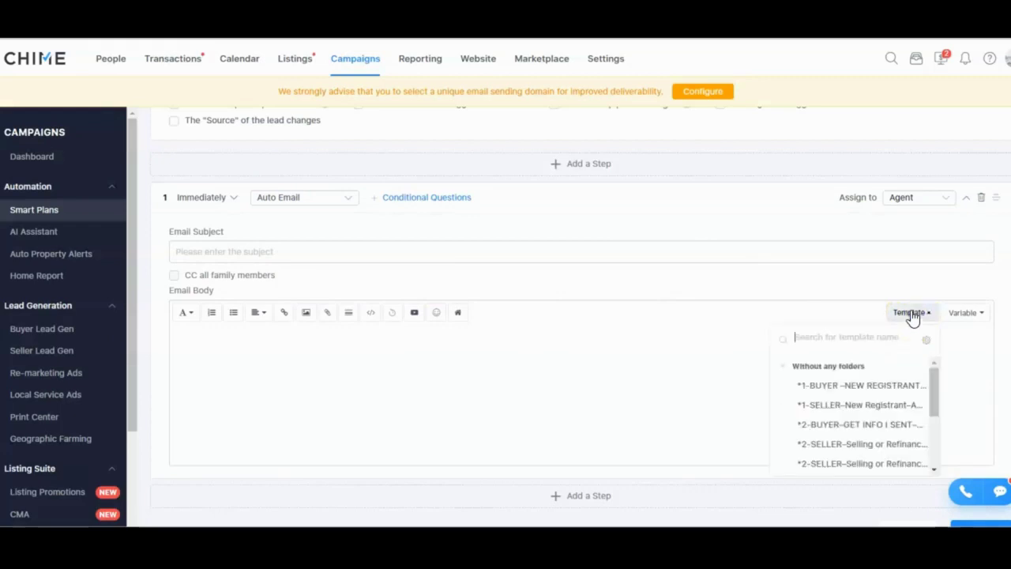
left_click(818, 342)
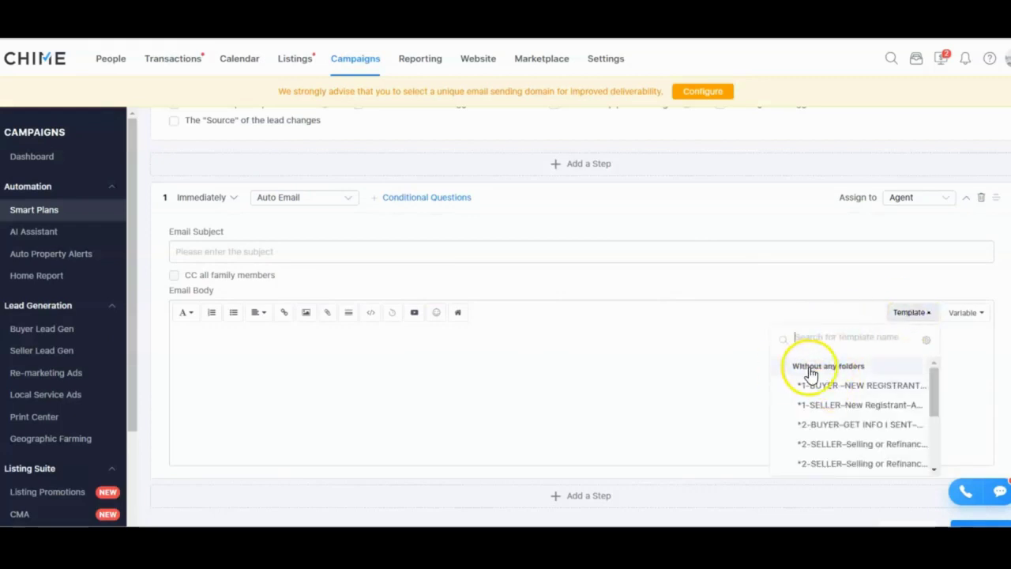
type("sphere")
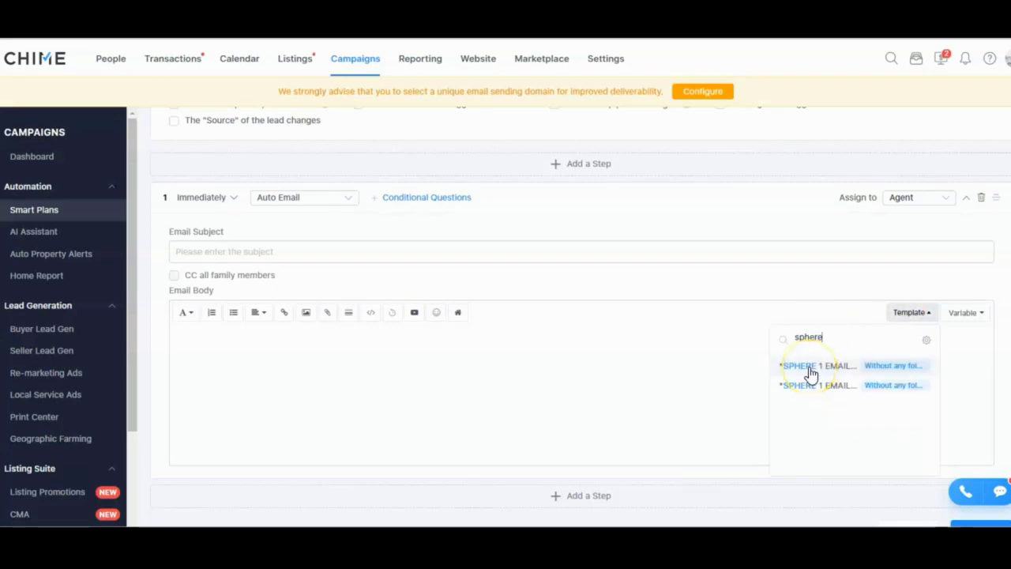
left_click(809, 371)
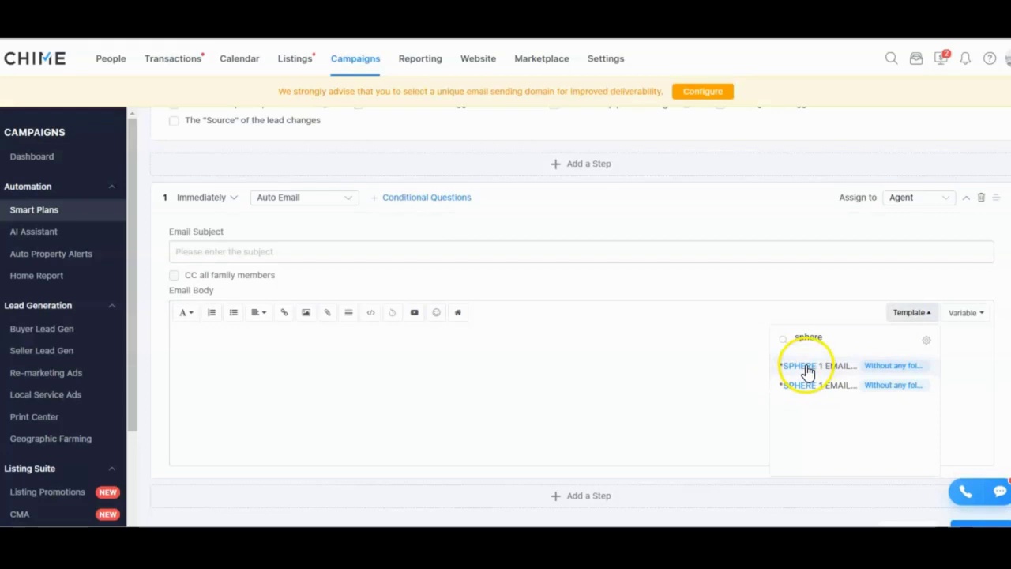
left_click(801, 371)
left_click(833, 368)
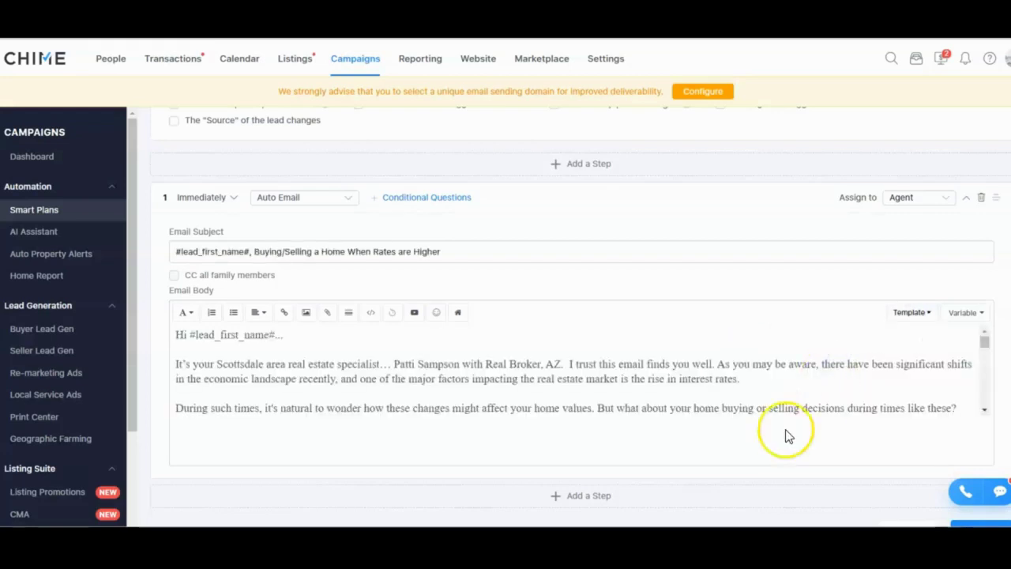
Step: Review the inserted 'Buying/Selling a Home When Rates are Higher' email body
scroll(608, 408, "down", 10)
scroll(707, 370, "down", 10)
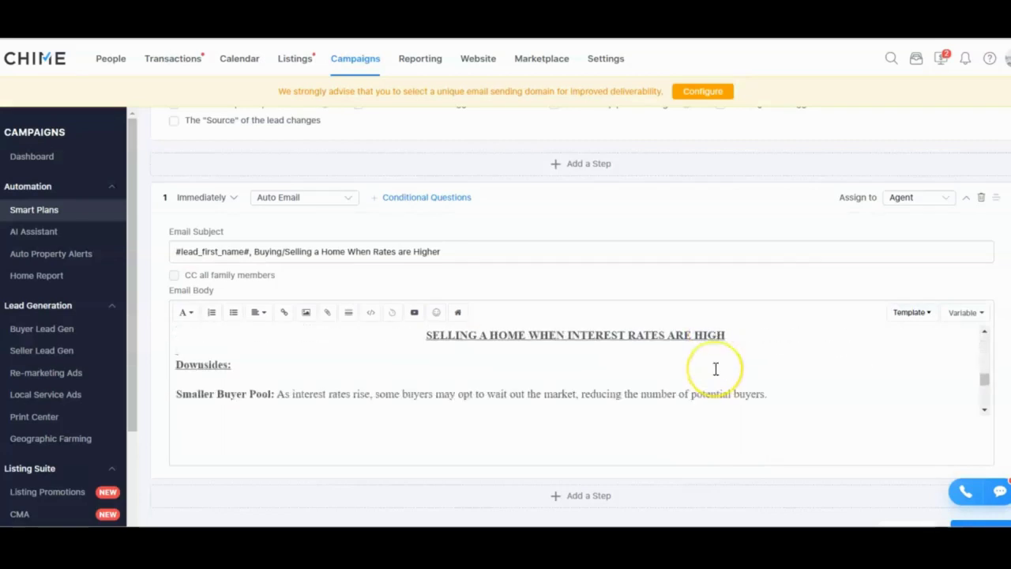
scroll(715, 369, "down", 2)
scroll(713, 375, "up", 5)
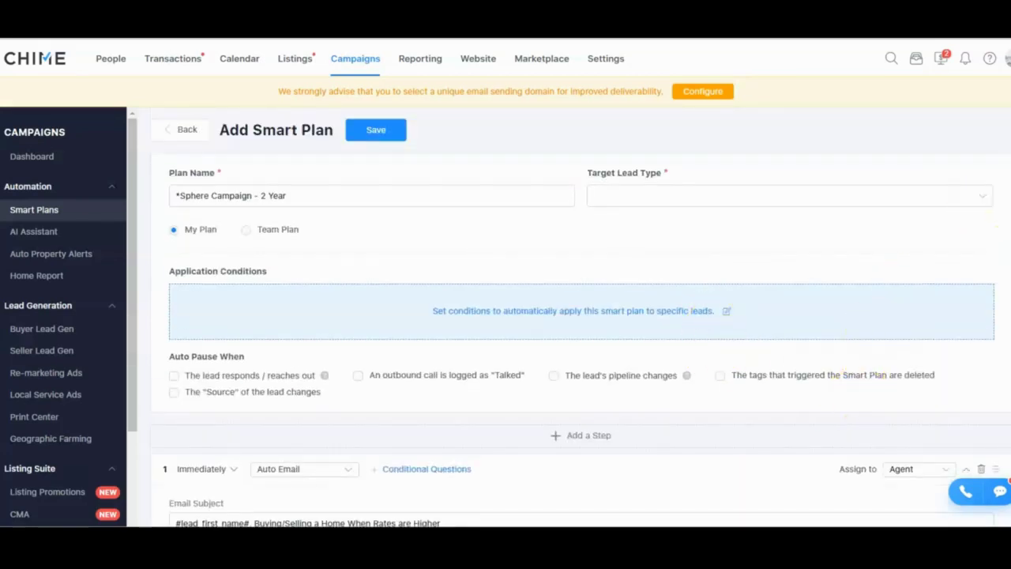
scroll(581, 316, "down", 4)
left_click_drag(985, 404, 982, 304)
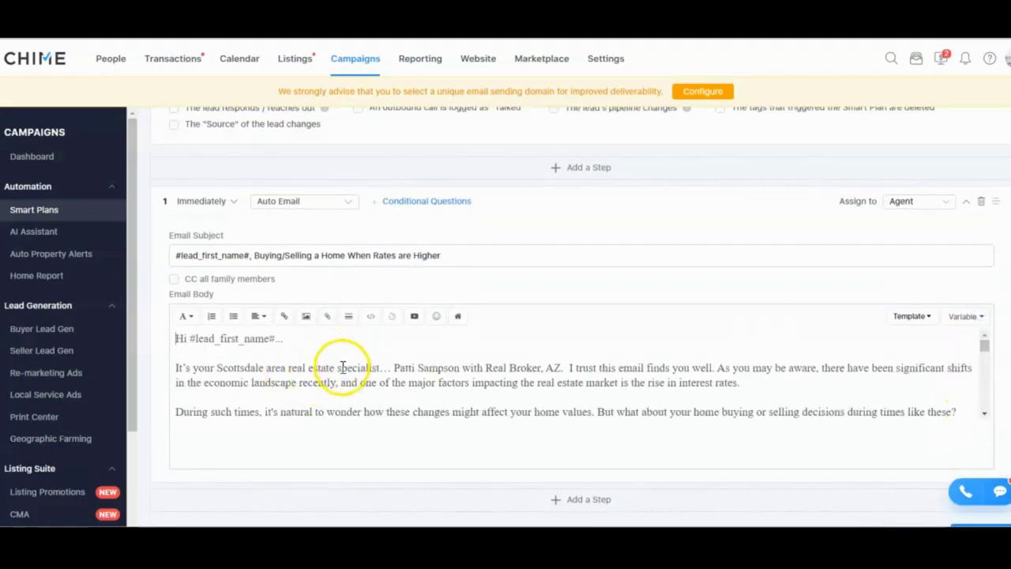
scroll(324, 363, "down", 1)
left_click(175, 357)
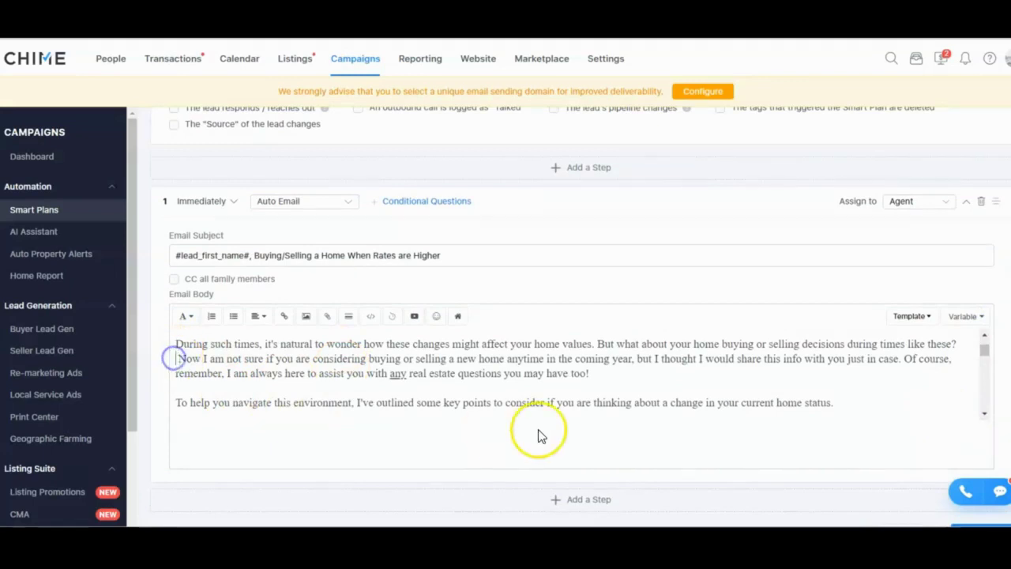
scroll(553, 426, "down", 2)
scroll(845, 321, "up", 1)
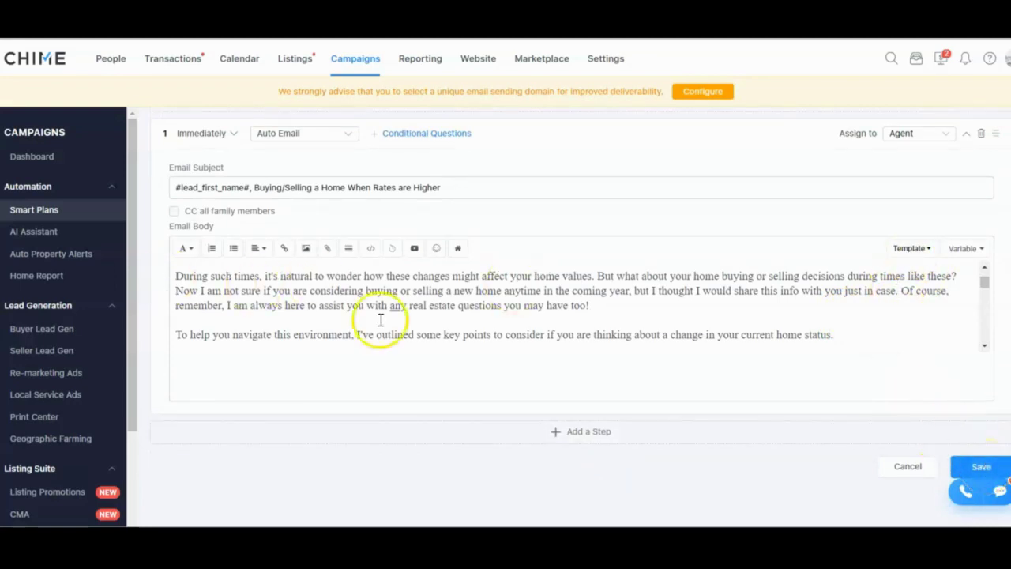
scroll(387, 323, "up", 3)
scroll(268, 253, "up", 2)
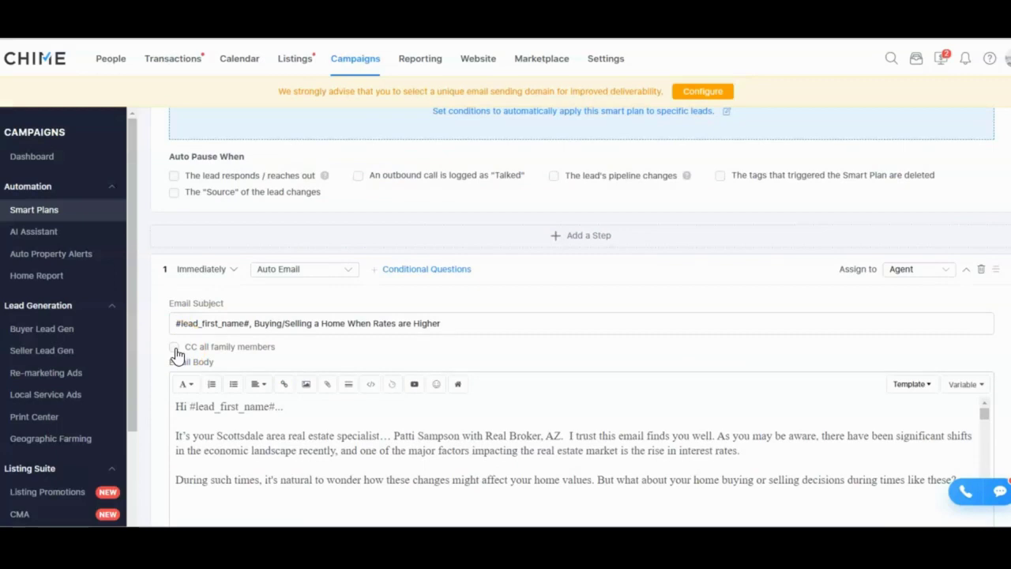
Step: Enable copying the email to all family members and attempt to save the smart plan
left_click(175, 351)
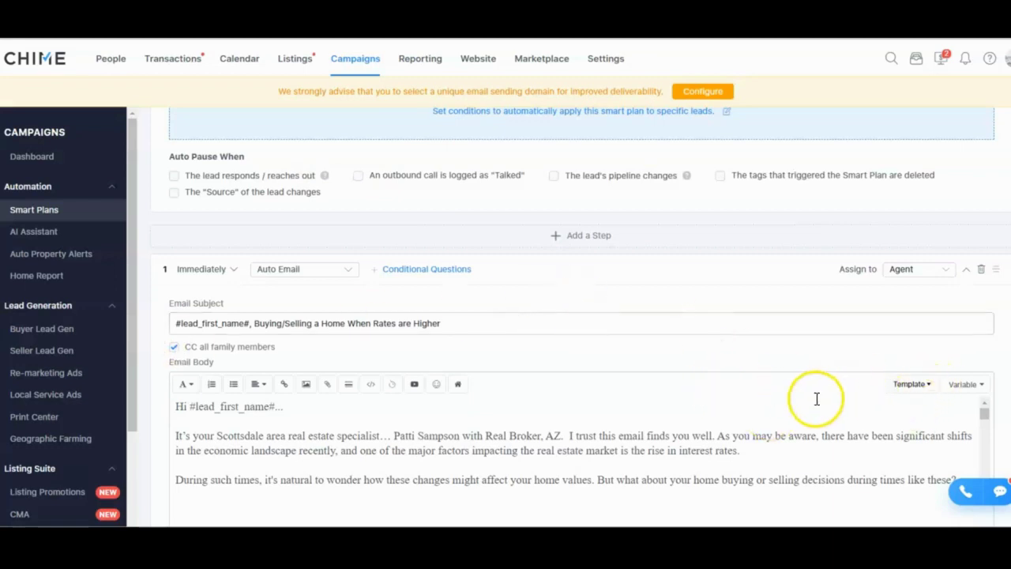
scroll(816, 399, "down", 10)
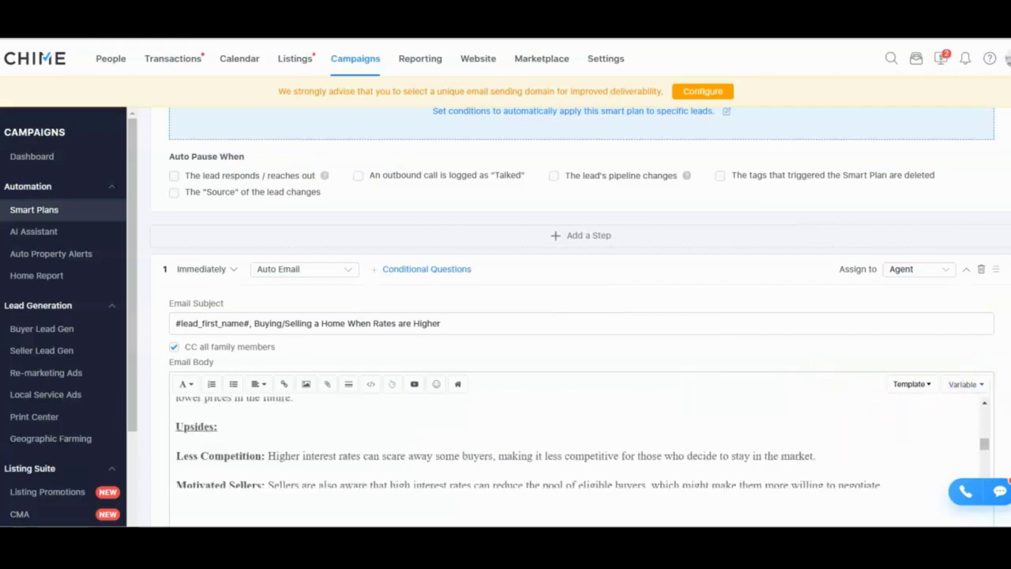
key("ctrl+a")
scroll(580, 316, "down", 10)
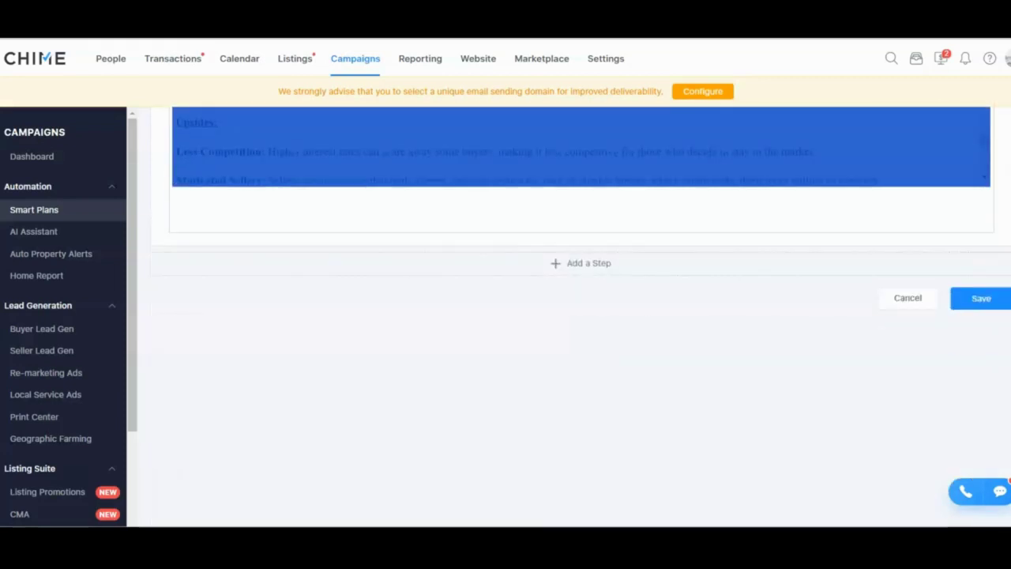
left_click(974, 303)
left_click(981, 385)
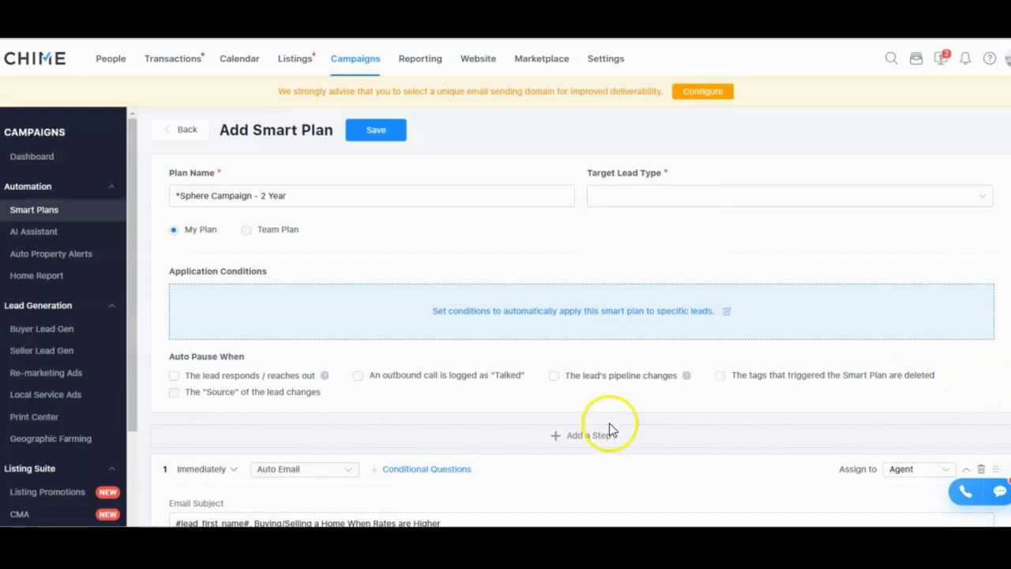
Step: Add a second step, a 1-day-wait Auto Email, below the first email
scroll(411, 426, "down", 1)
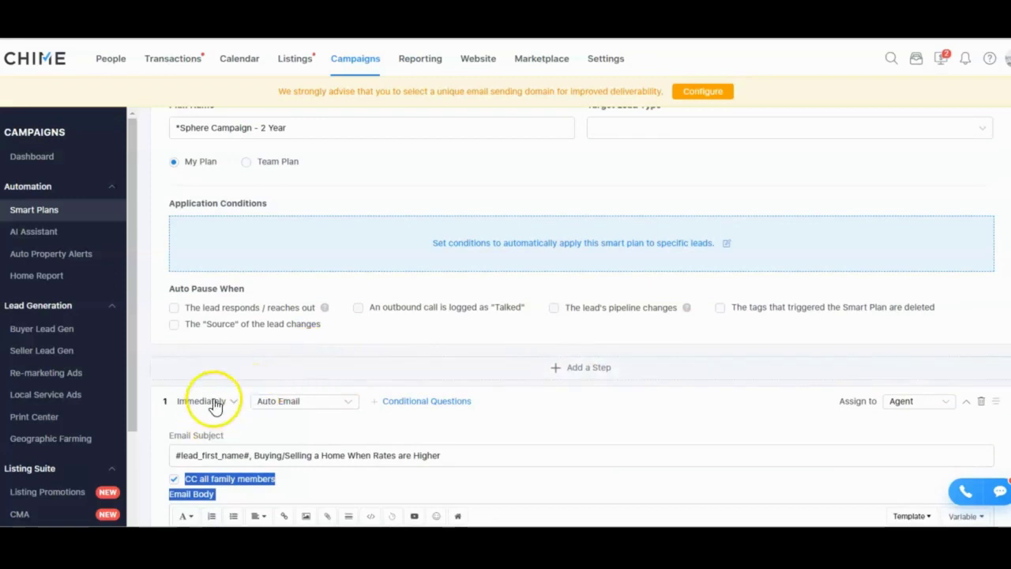
scroll(548, 332, "down", 4)
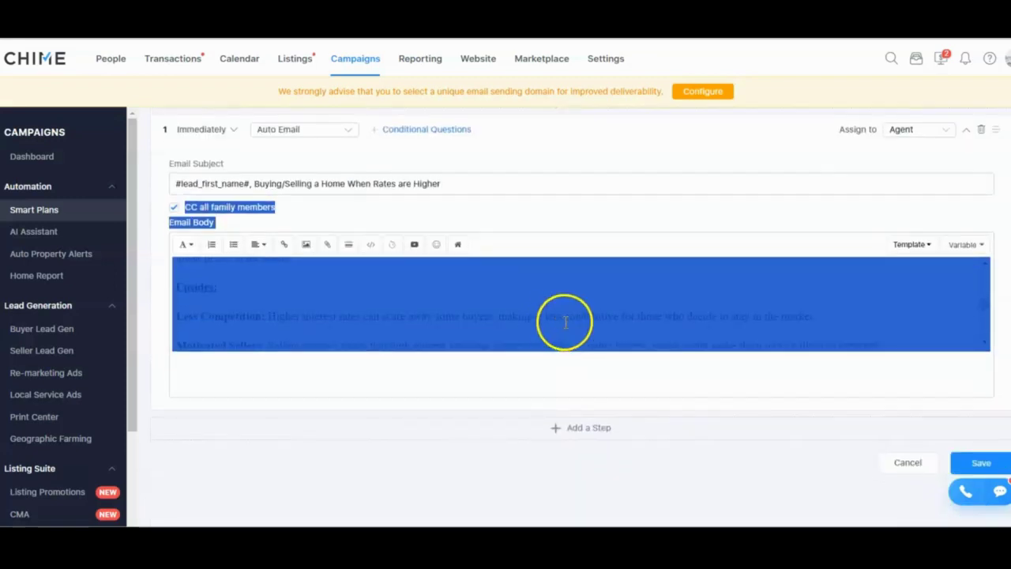
left_click(586, 430)
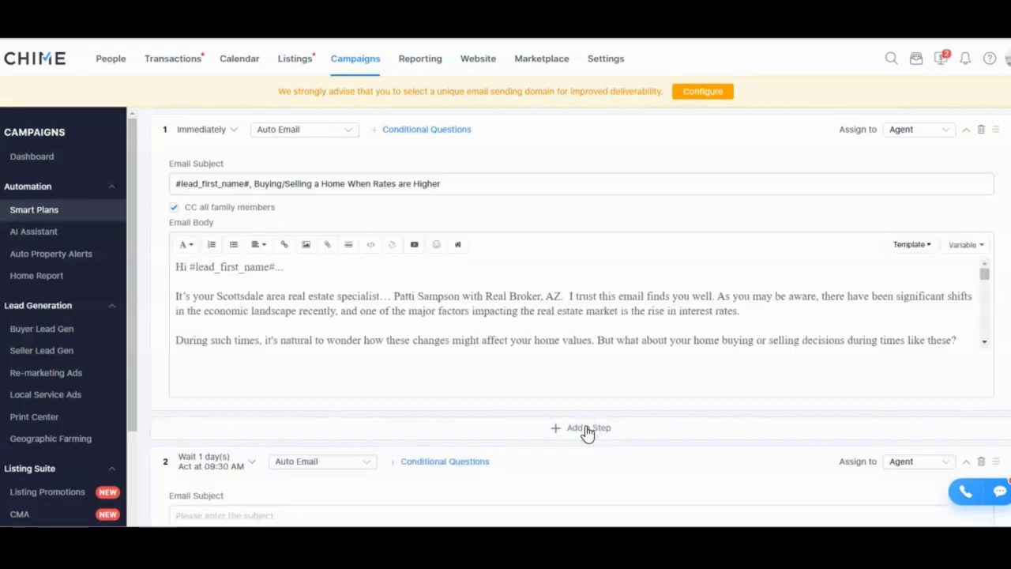
Step: Make step 2 an Auto Text loaded from the SPHERE 1 TEXT 1 template
scroll(600, 419, "down", 3)
left_click(361, 261)
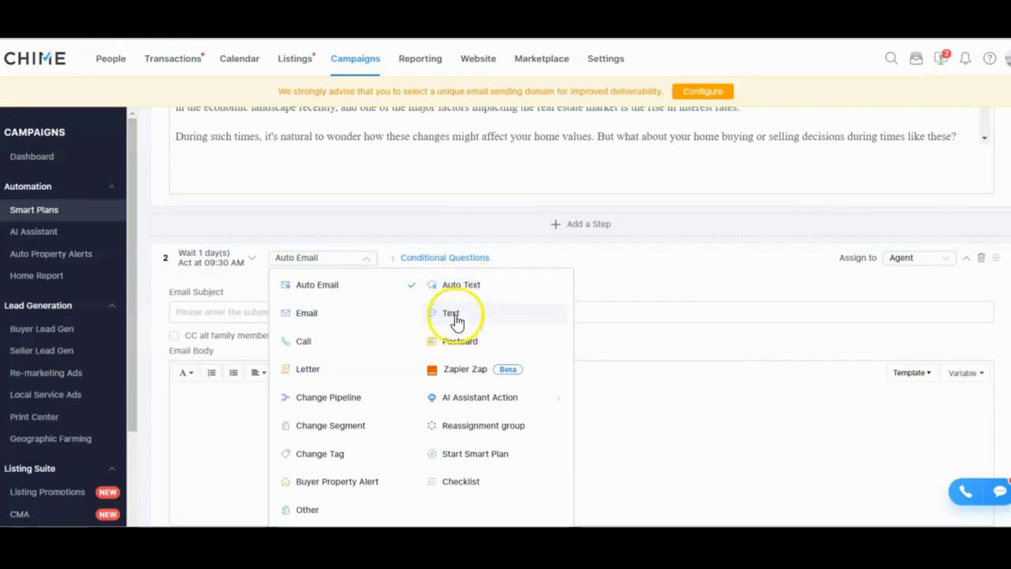
left_click(456, 290)
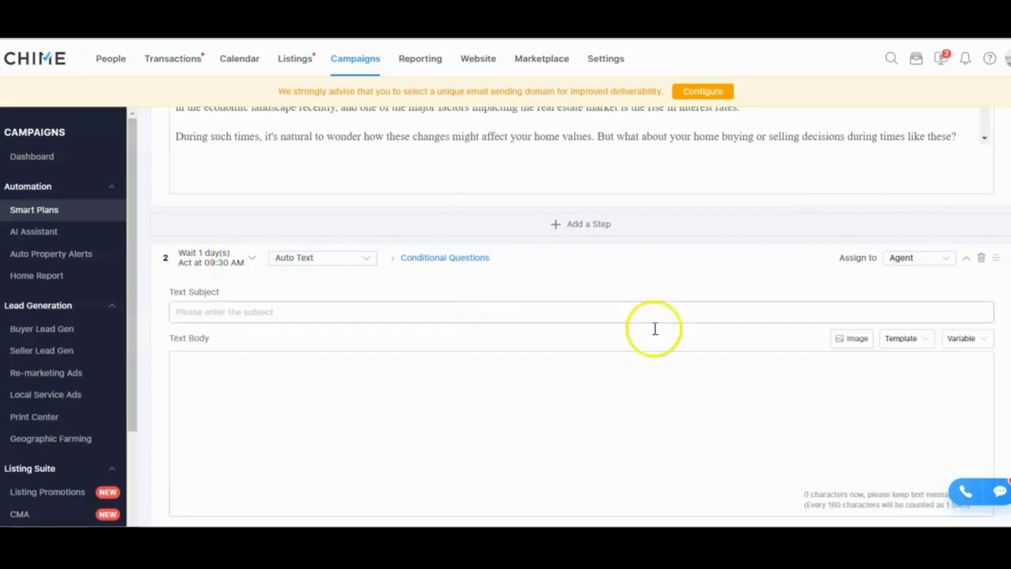
left_click(910, 339)
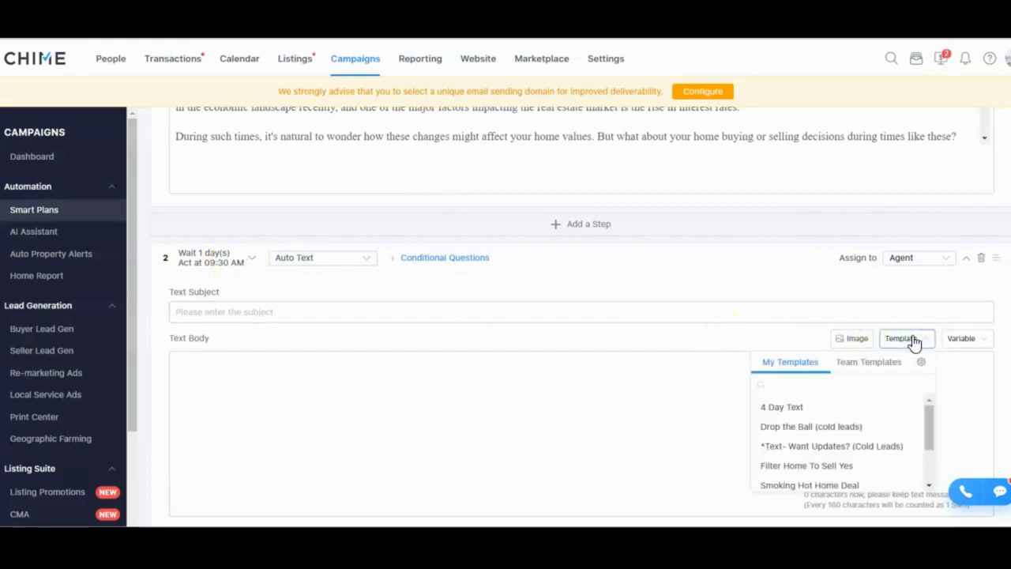
type("sphere")
left_click(857, 407)
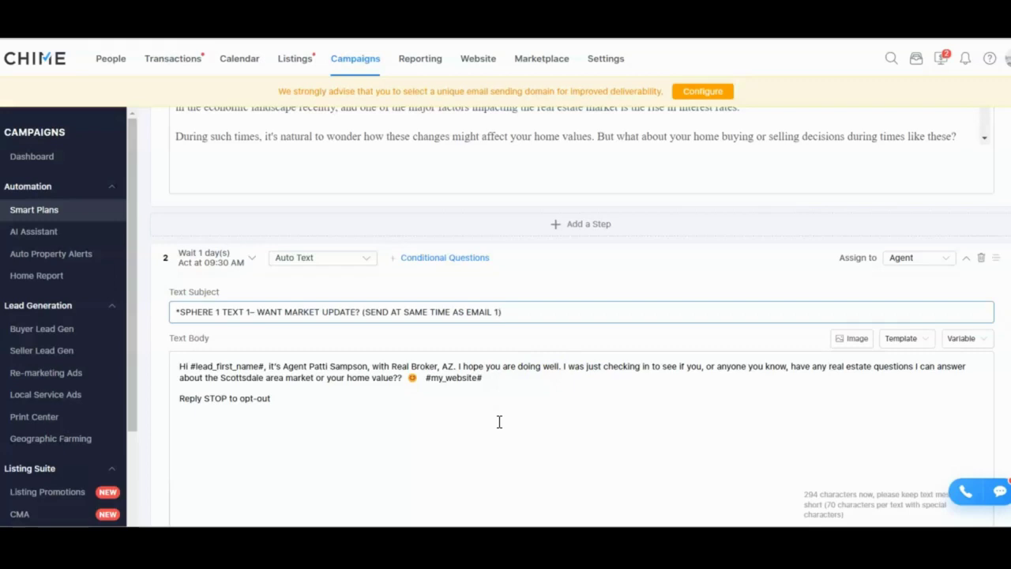
Step: Set step 2 to send Immediately, only within 9:00 AM–6:00 PM
left_click(233, 261)
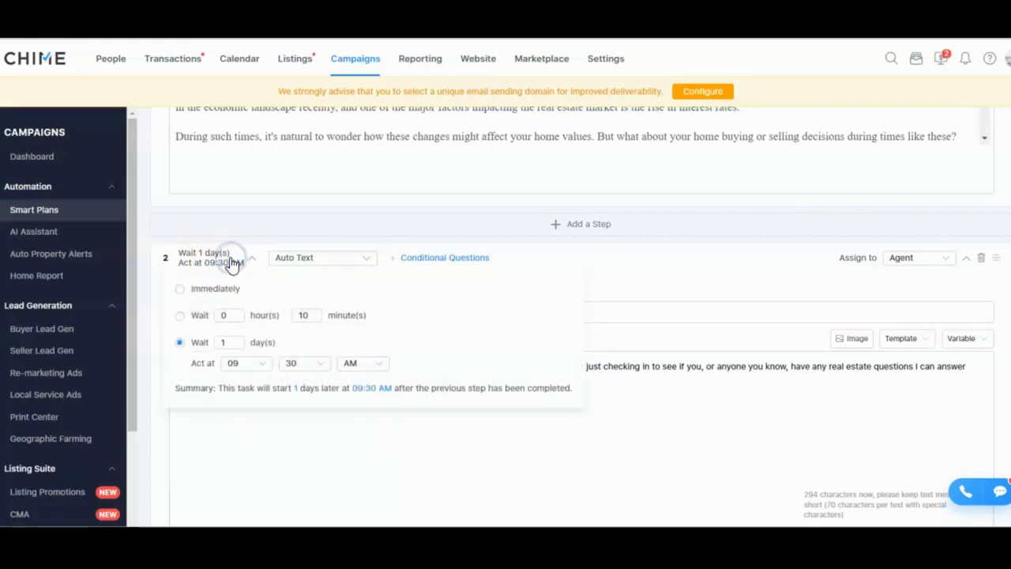
left_click(180, 289)
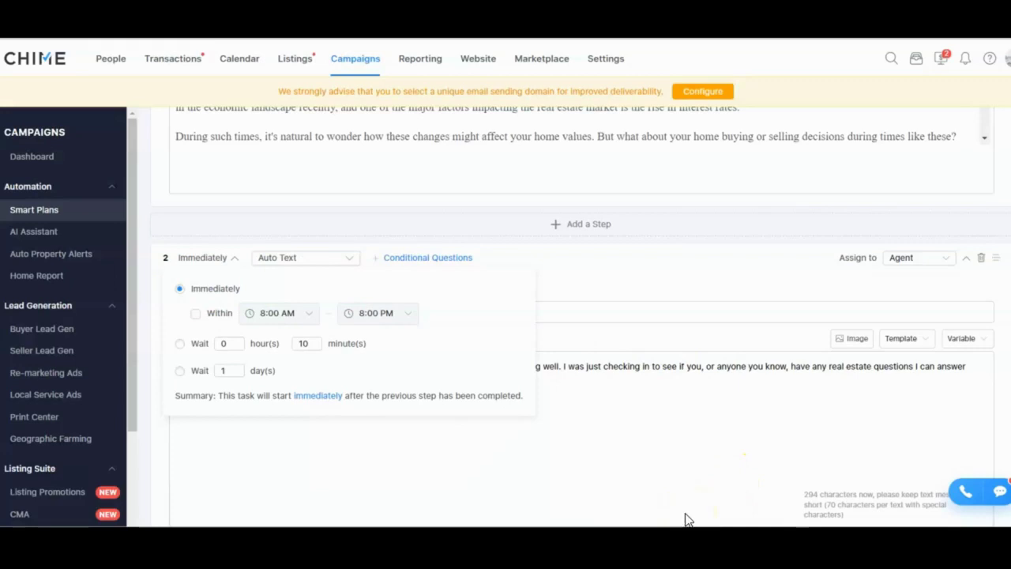
left_click(673, 423)
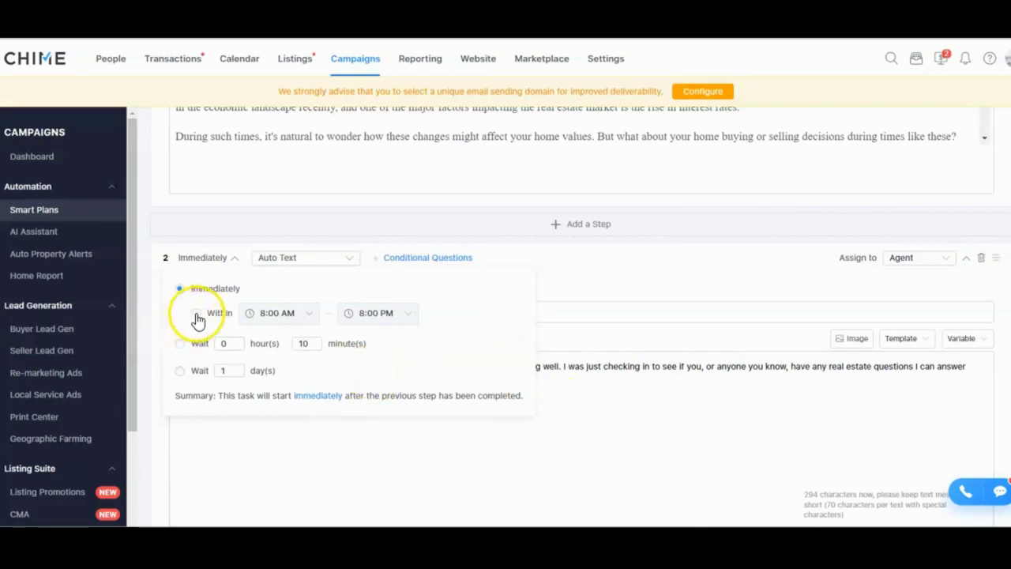
left_click(298, 314)
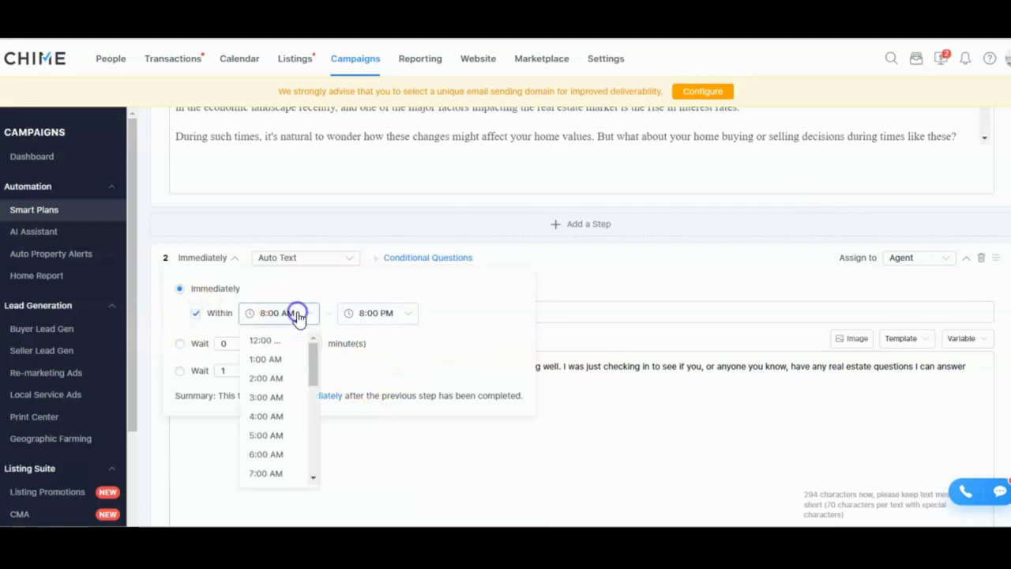
left_click_drag(315, 356, 318, 370)
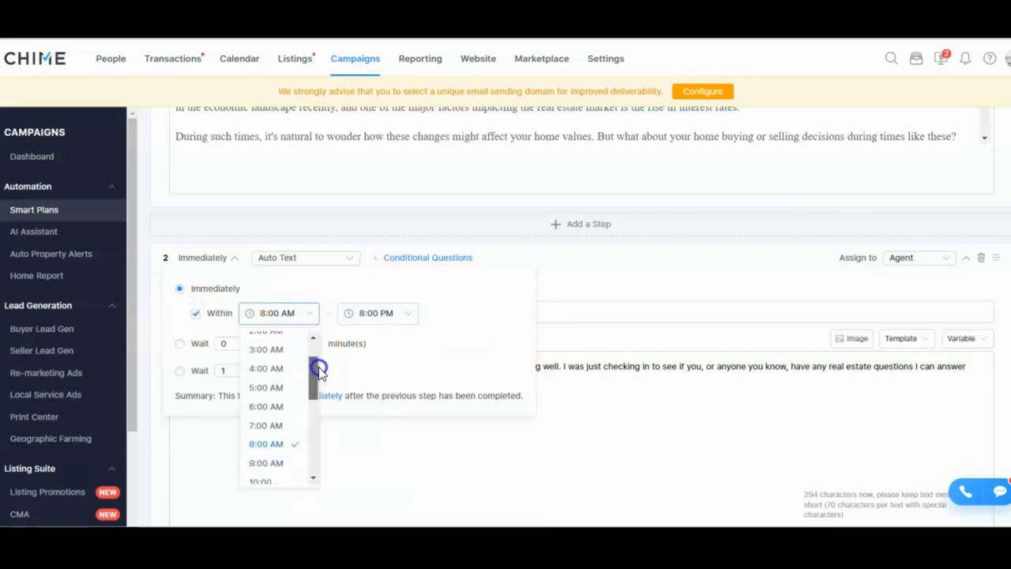
left_click(268, 430)
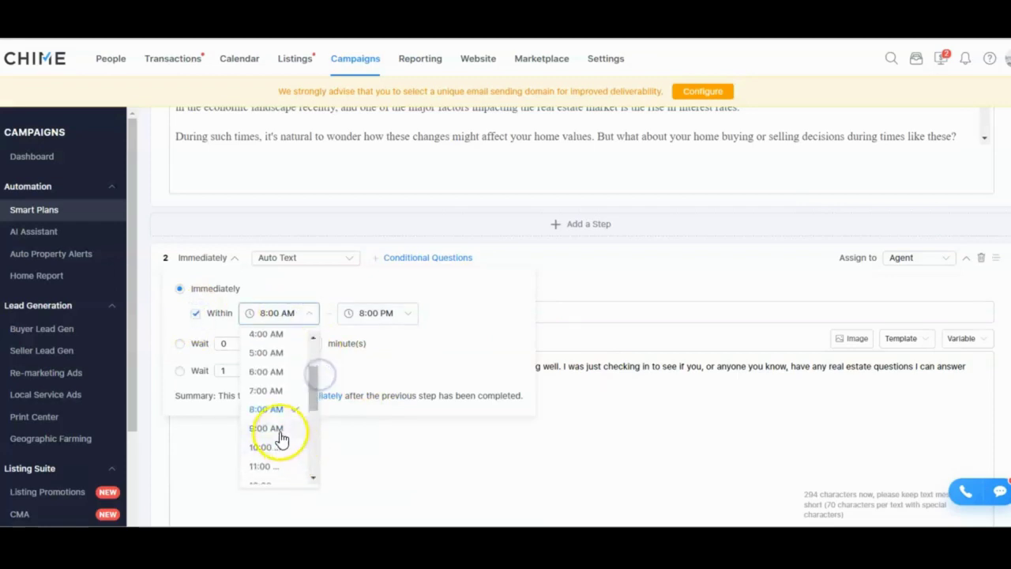
left_click(410, 312)
left_click_drag(413, 356, 437, 403)
left_click(368, 404)
left_click(528, 471)
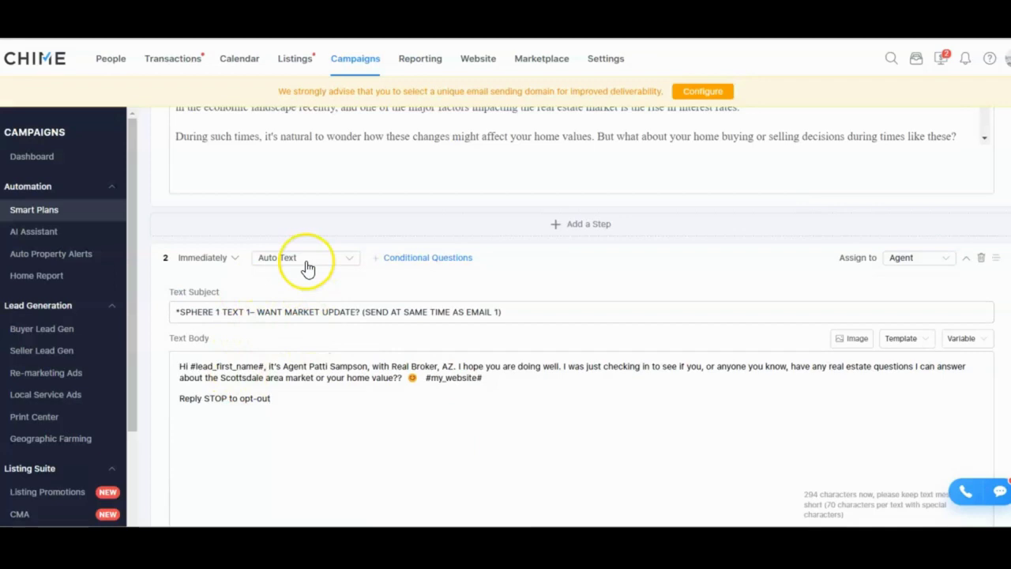
left_click(292, 403)
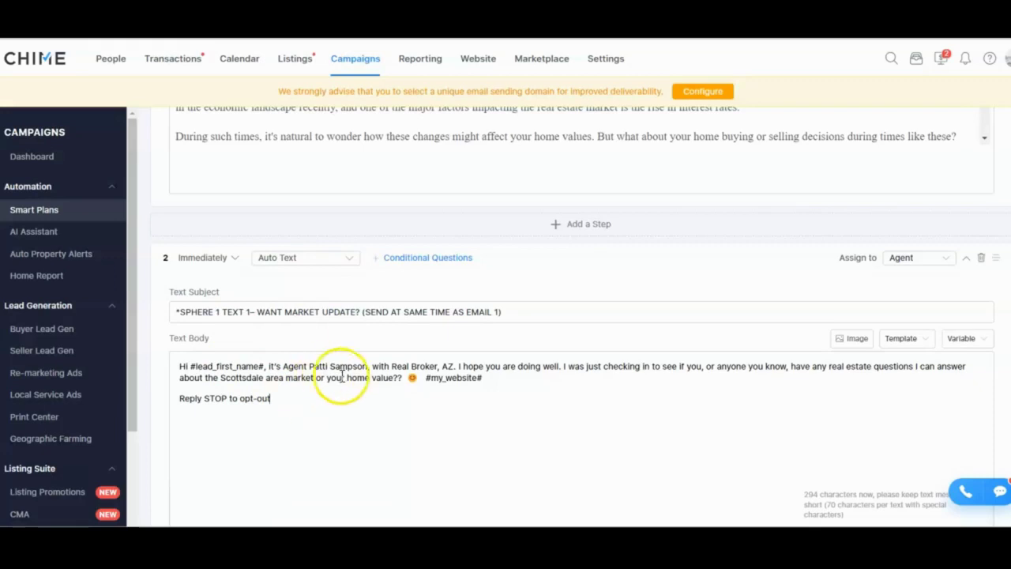
left_click(214, 261)
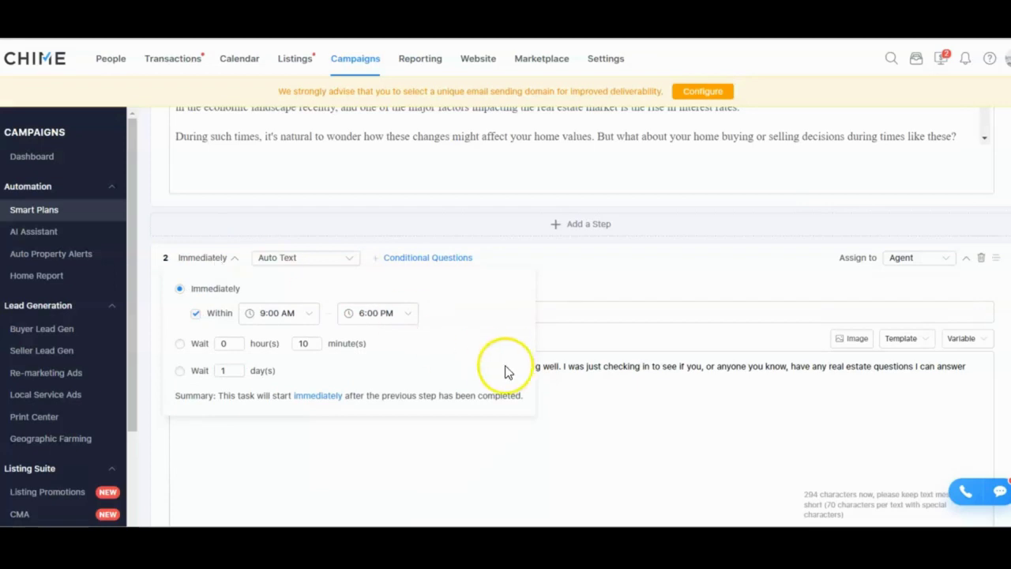
left_click(640, 406)
scroll(632, 405, "down", 1)
scroll(627, 405, "down", 2)
Step: Add step 3 as an Auto Email that waits 30 days and acts at 10:30 AM
left_click(588, 421)
scroll(568, 419, "down", 2)
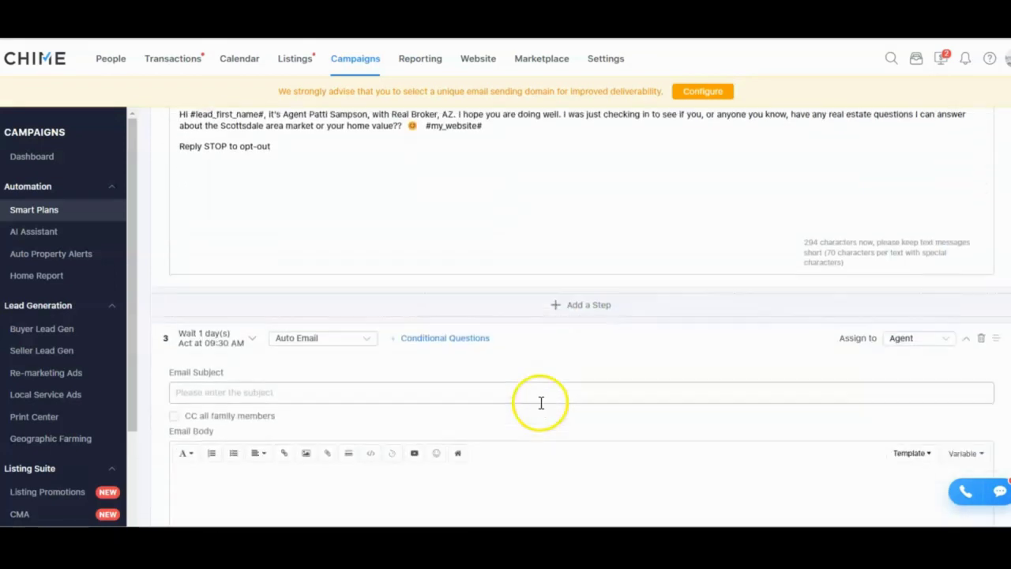
left_click(226, 320)
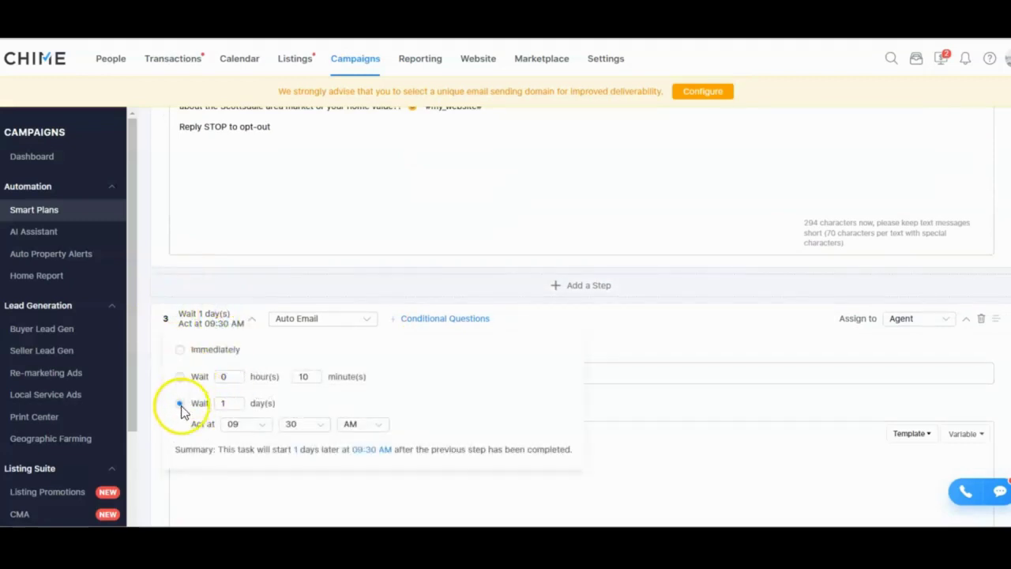
left_click(230, 403)
key("BackSpace")
type("30")
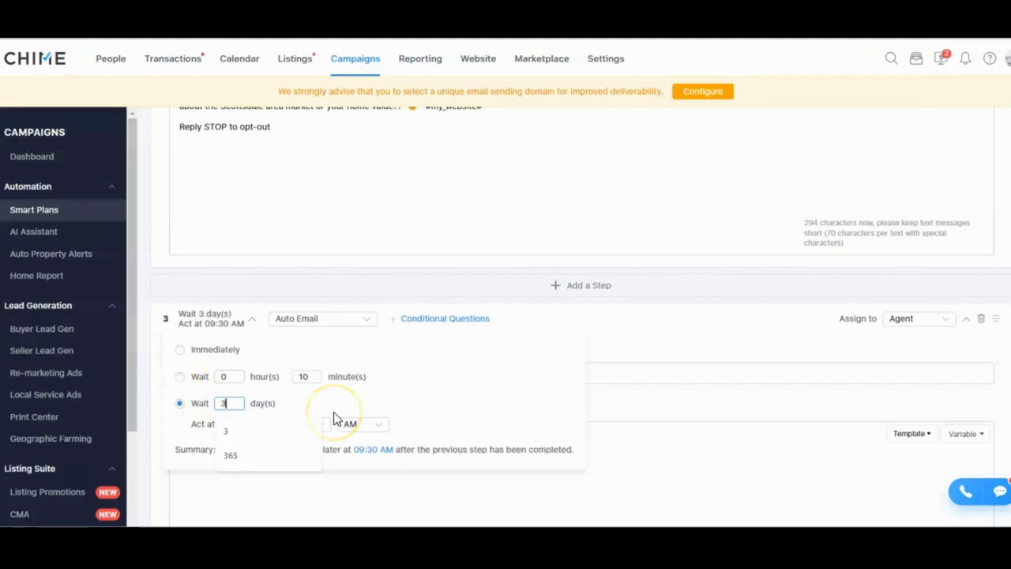
left_click(259, 427)
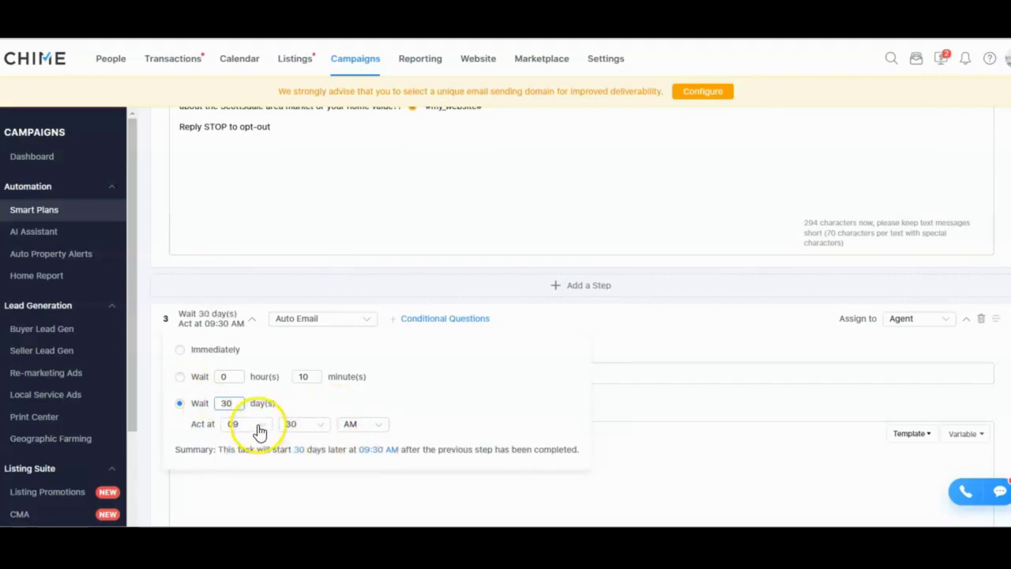
scroll(266, 351, "down", 2)
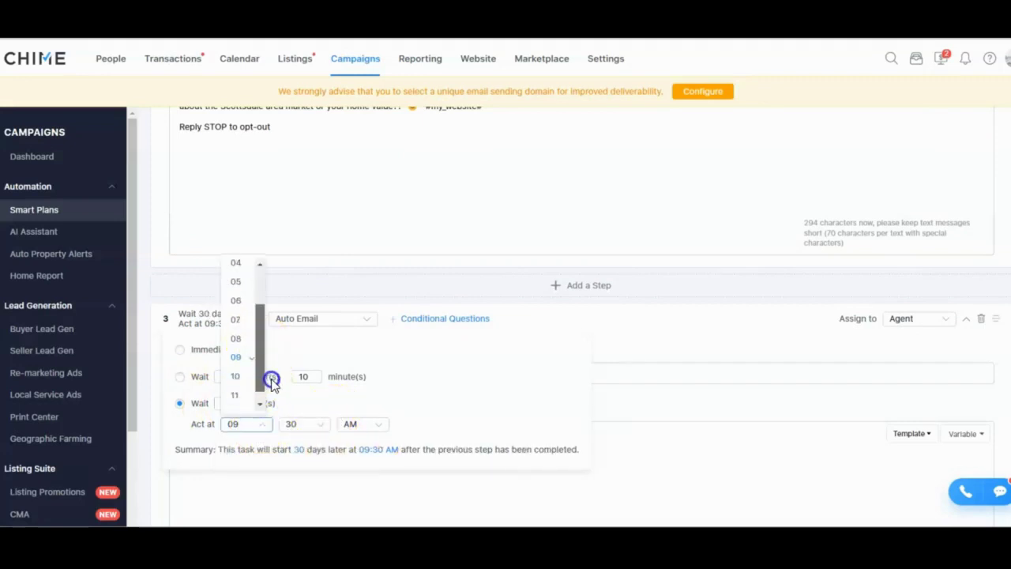
left_click(235, 368)
left_click(319, 434)
mouse_move(318, 278)
left_mouse_down()
mouse_move(324, 302)
mouse_move(314, 278)
left_mouse_up()
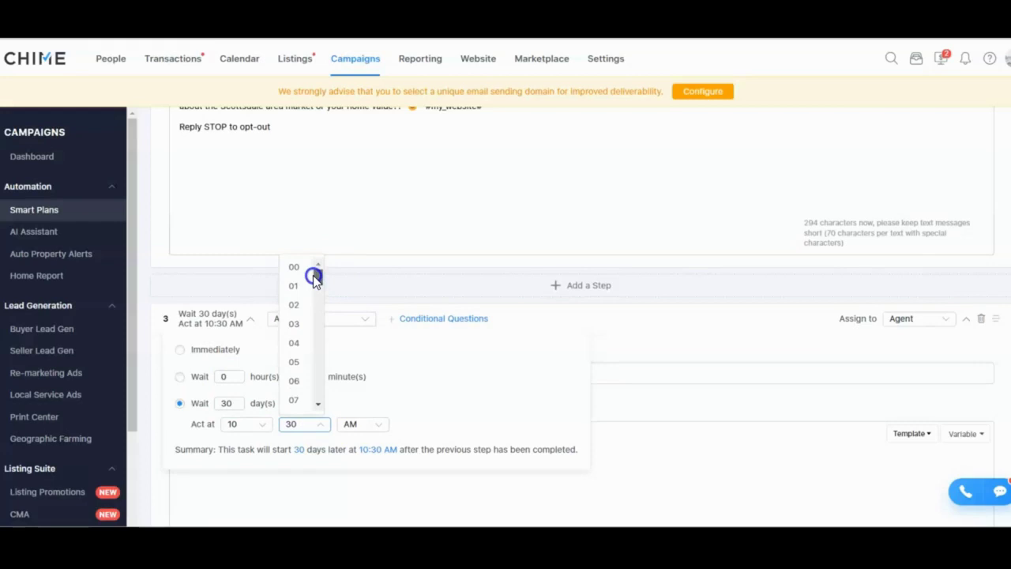
left_click(406, 398)
scroll(418, 379, "down", 2)
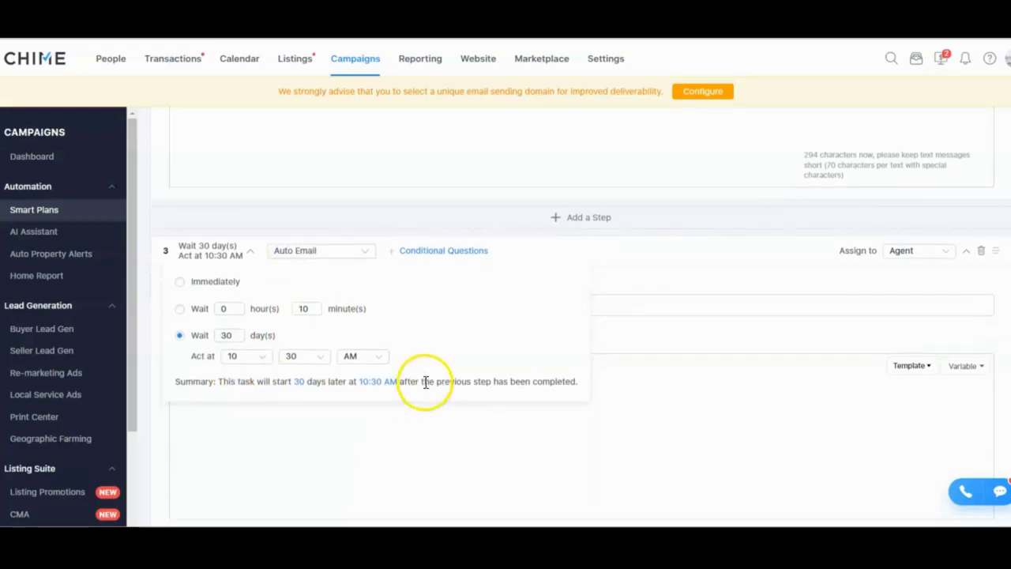
left_click(663, 386)
Step: Review step 1's timing settings and close them unchanged
scroll(339, 339, "up", 5)
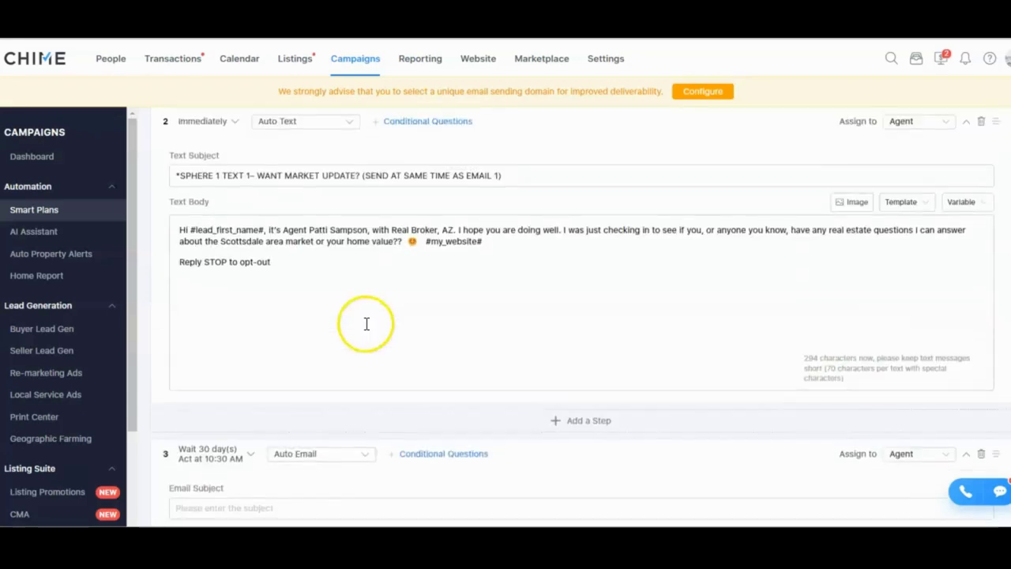
scroll(363, 324, "up", 2)
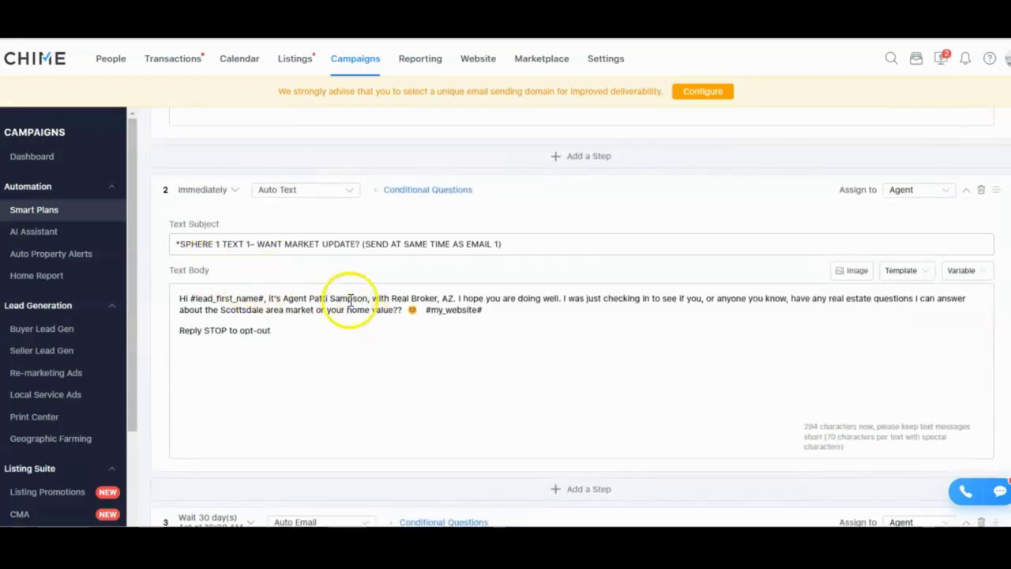
scroll(349, 300, "up", 10)
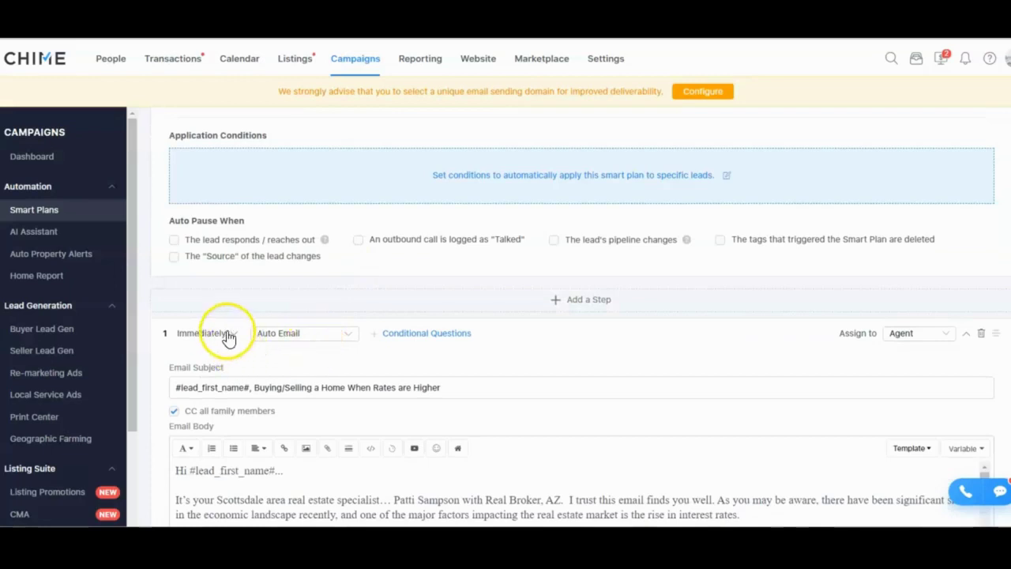
left_click(227, 338)
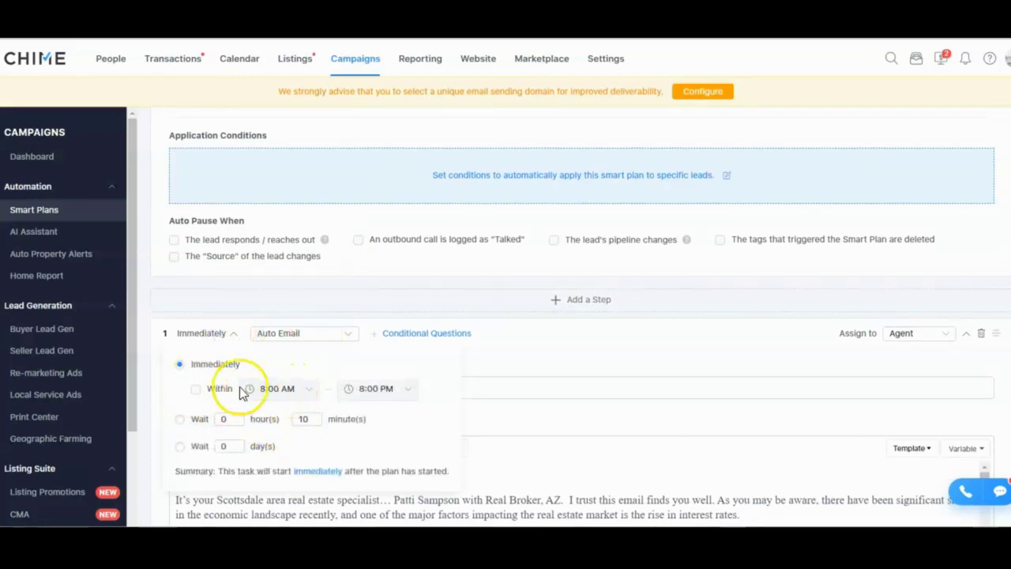
left_click(584, 344)
scroll(510, 347, "down", 5)
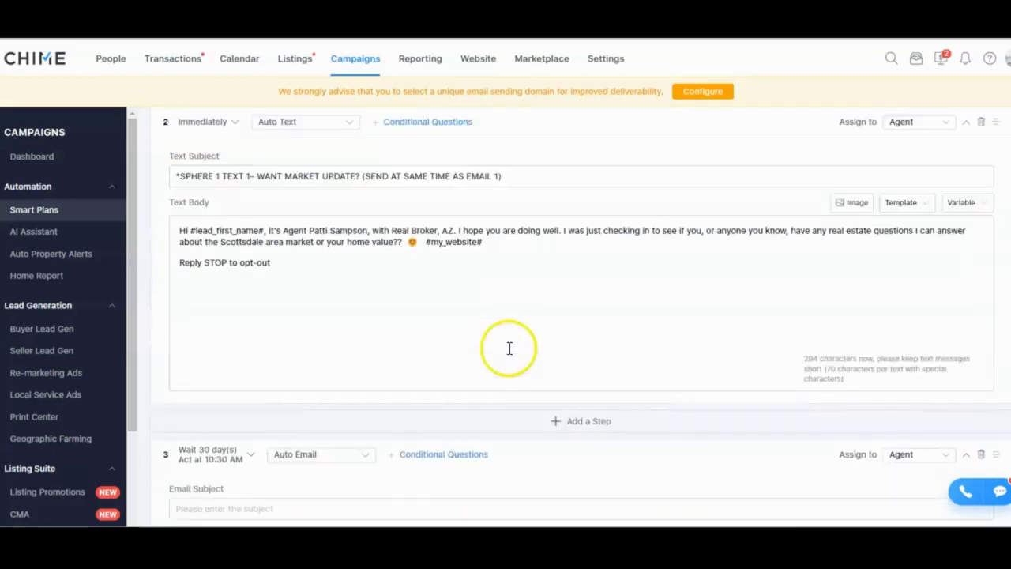
scroll(510, 348, "down", 3)
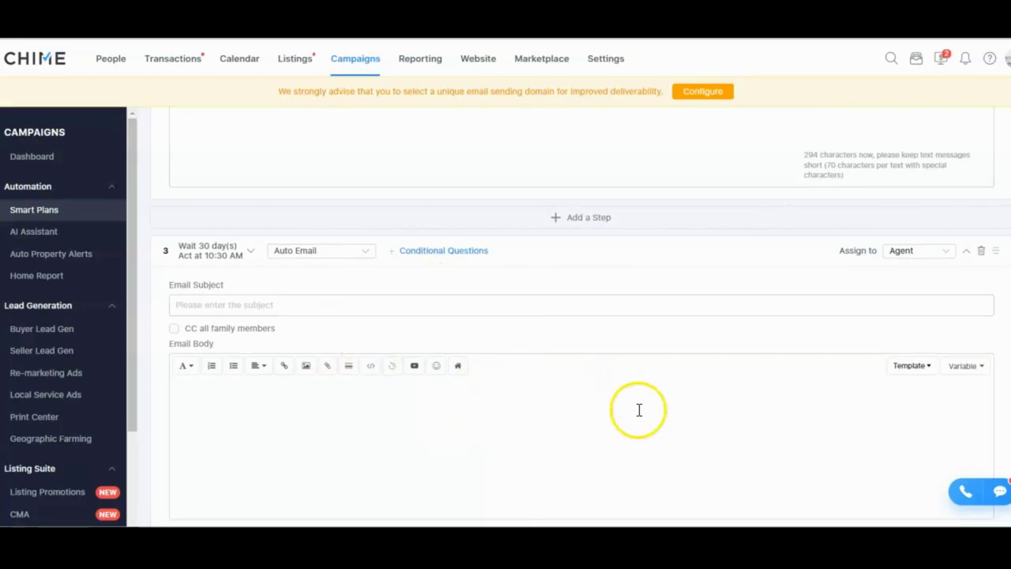
Step: Load the *SPHERE 1 EMAIL 2 – Chat GTP for the Home template into step 3's email body
left_click(921, 370)
left_click(830, 394)
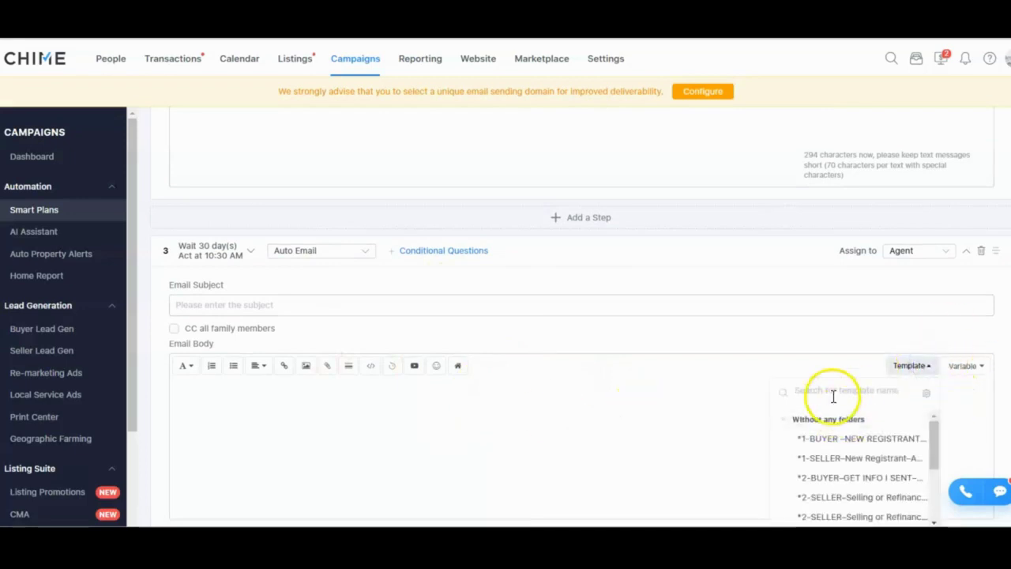
type("sphere")
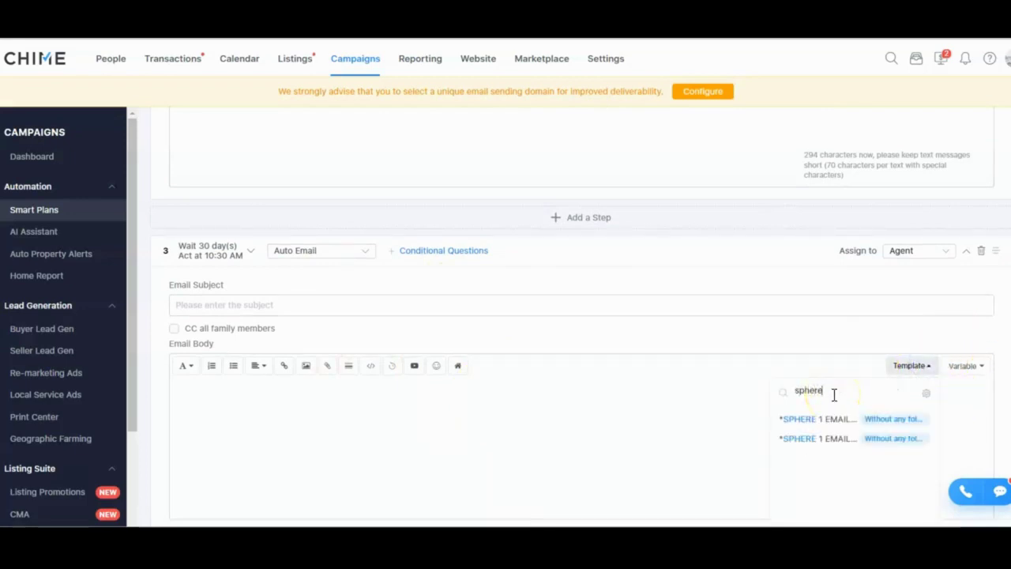
left_click(832, 442)
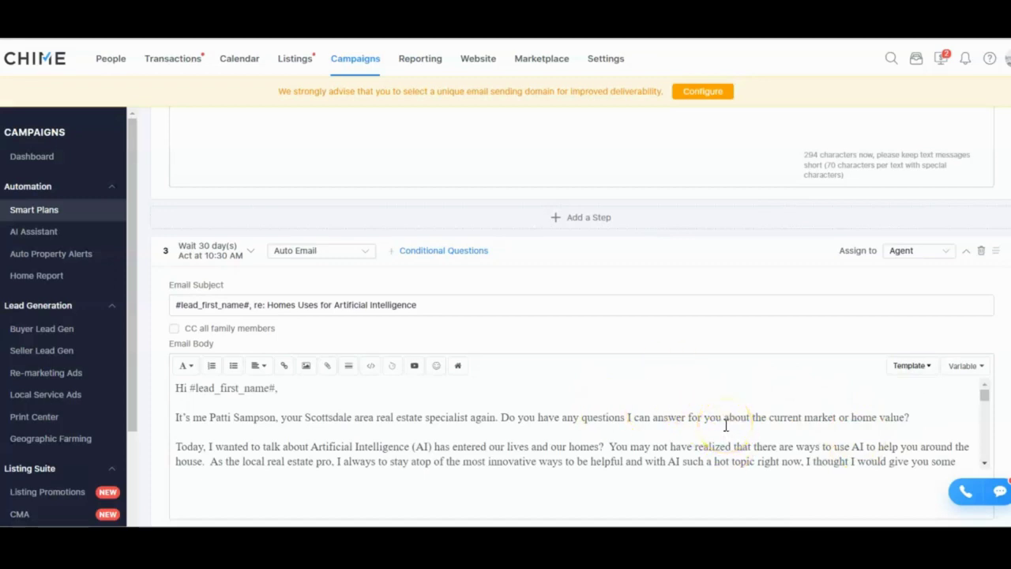
Step: Confirm the loaded SPHERE template and review the email body from top to bottom
left_click(918, 366)
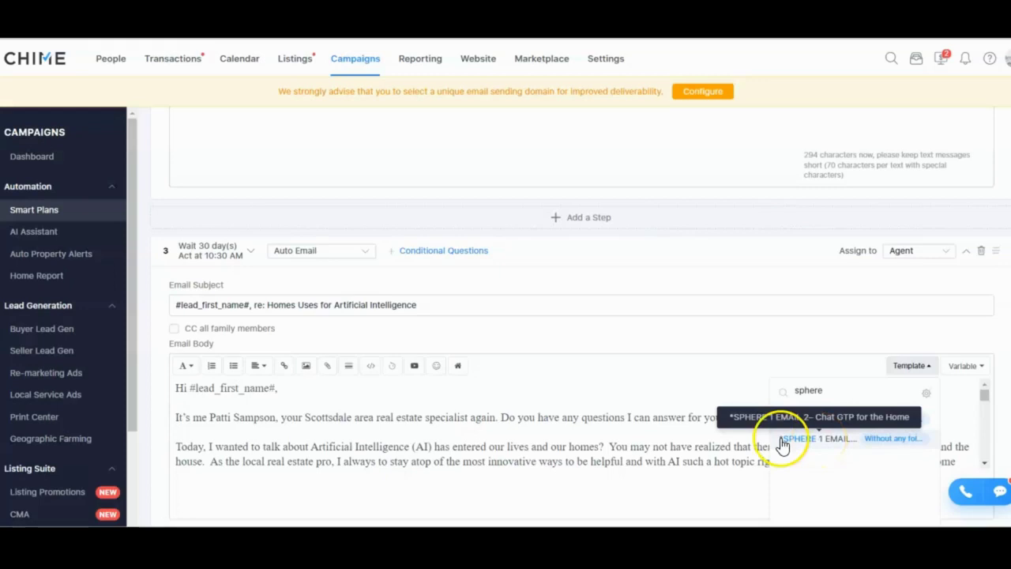
left_click(591, 428)
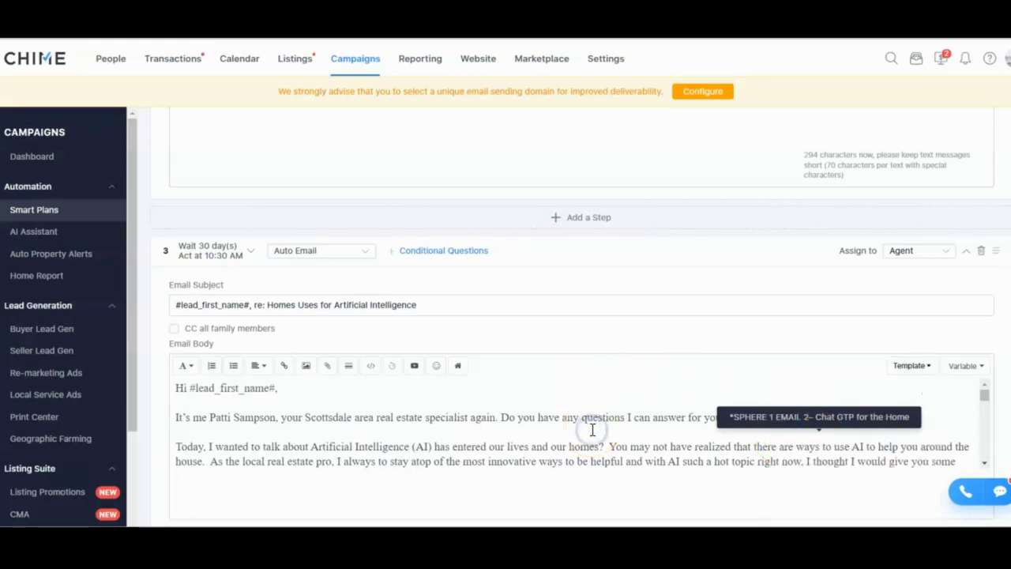
scroll(397, 427, "down", 5)
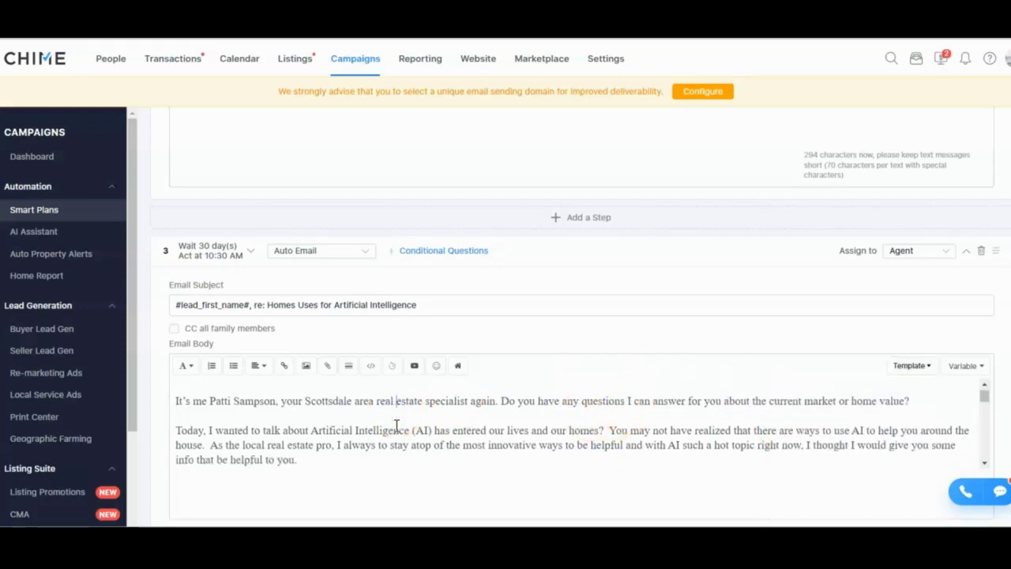
scroll(396, 427, "down", 10)
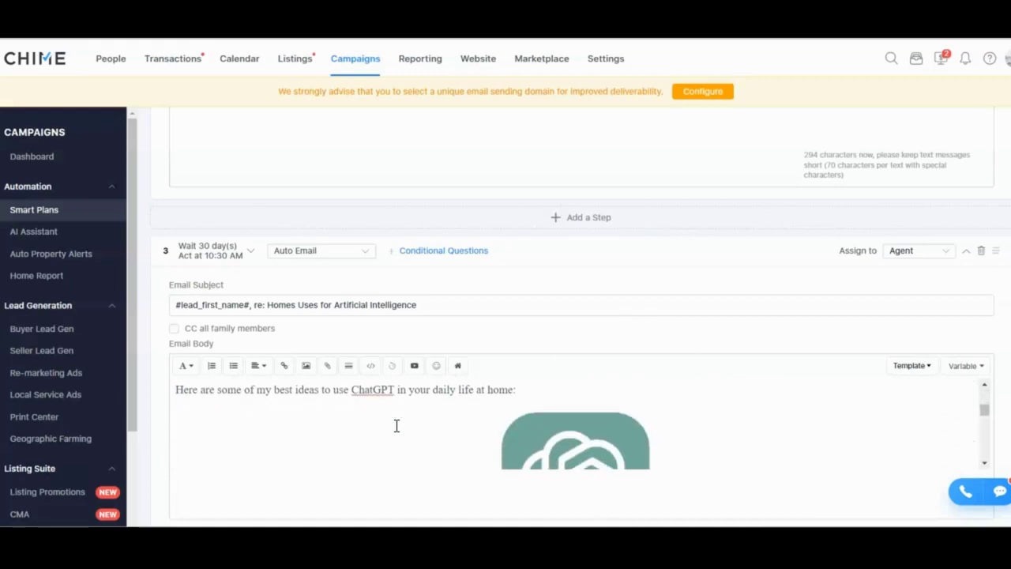
scroll(634, 425, "down", 10)
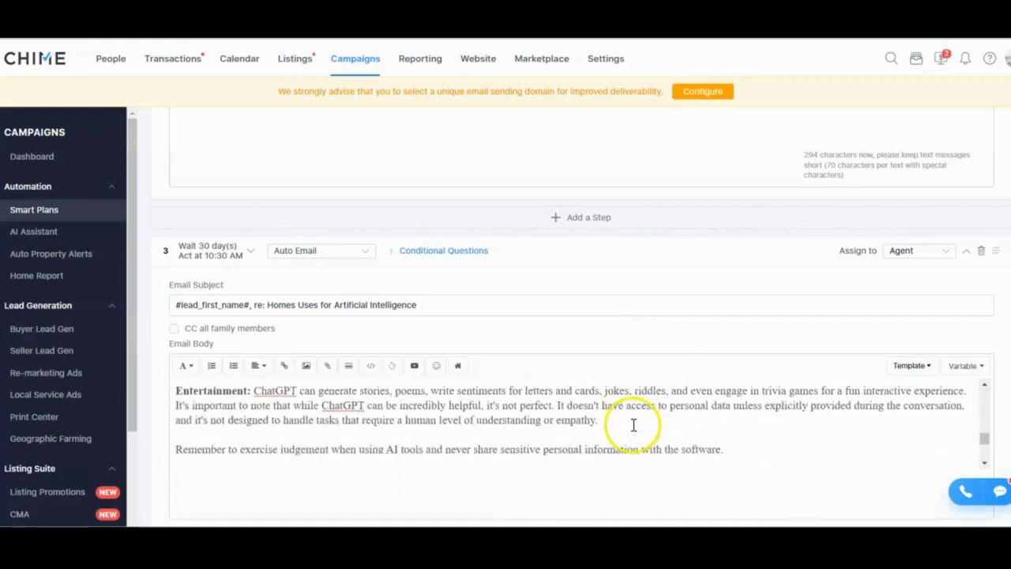
scroll(853, 387, "down", 4)
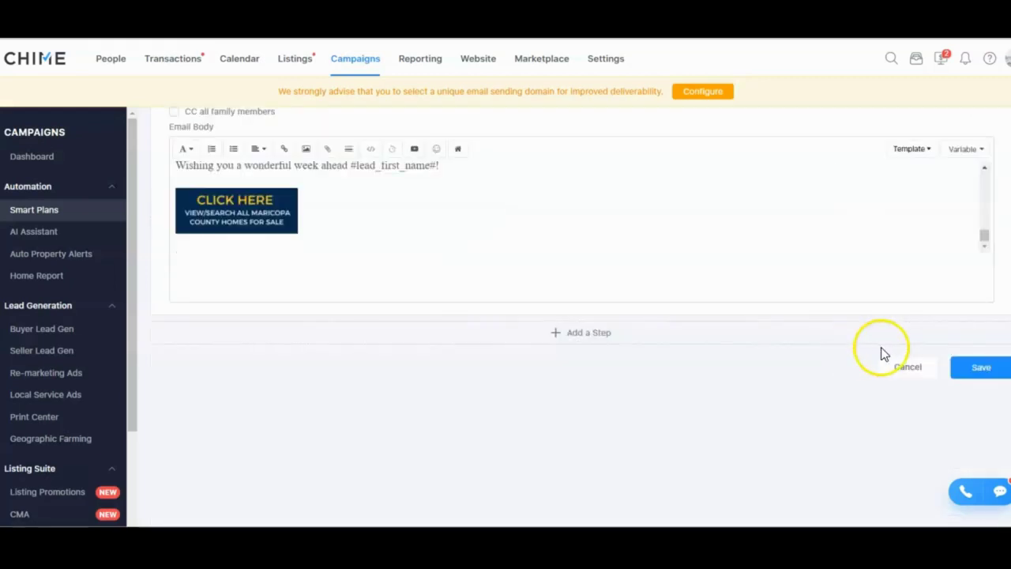
scroll(900, 328, "up", 2)
Step: Set the plan's Target Lead Type to All
scroll(869, 379, "up", 1)
left_click(983, 447)
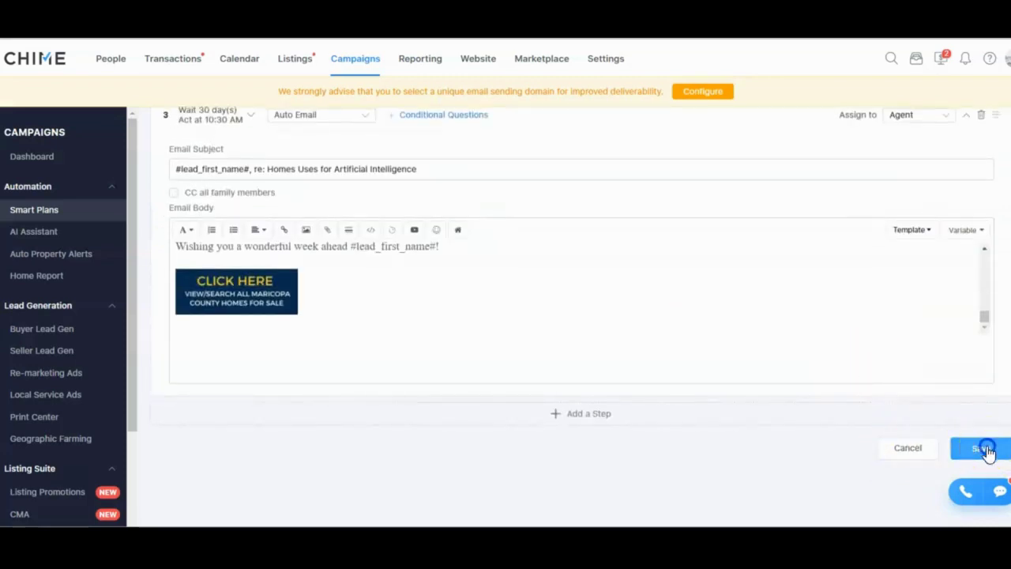
scroll(668, 343, "down", 4)
scroll(668, 342, "up", 4)
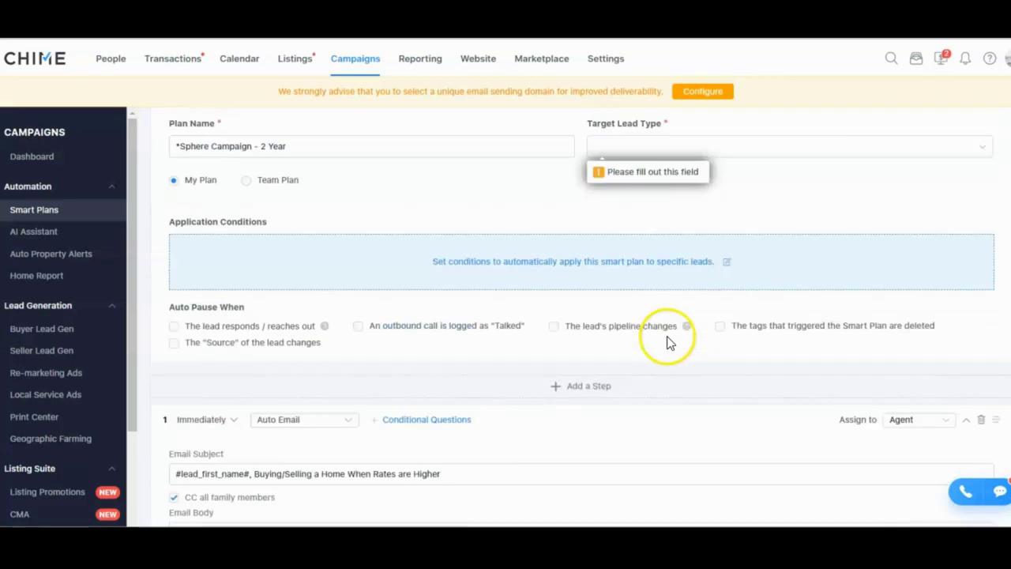
left_click(637, 196)
left_click(605, 222)
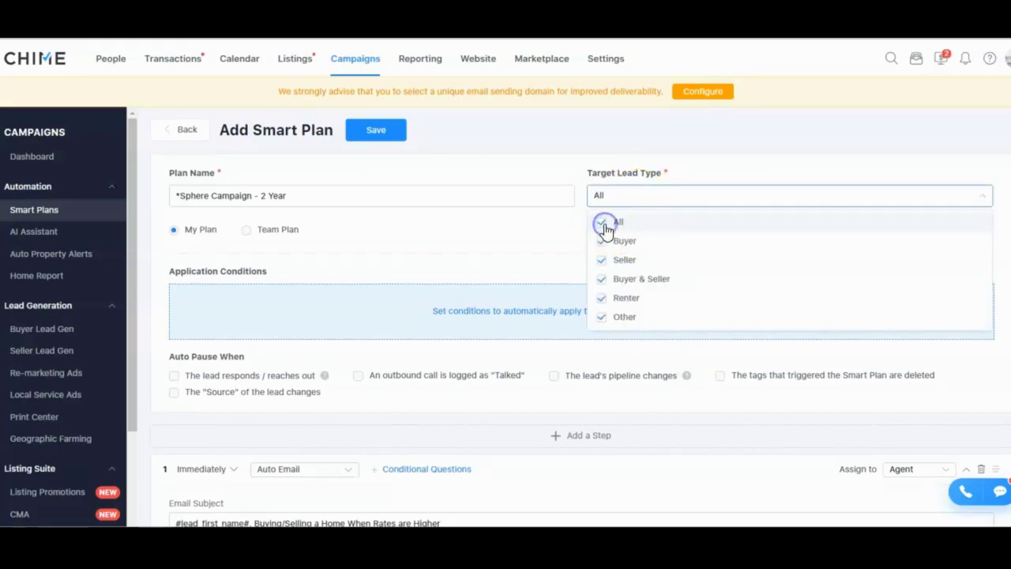
left_click(498, 230)
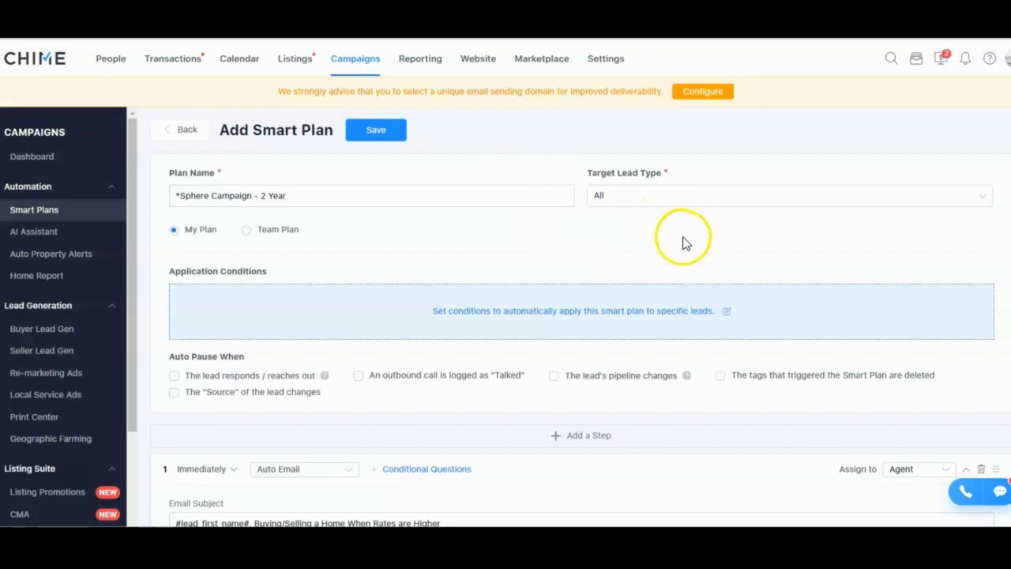
Step: Review the plan settings and save *SPHERE - 2 year to the Smart Plans list
scroll(684, 242, "down", 8)
scroll(684, 242, "down", 7)
scroll(684, 243, "up", 3)
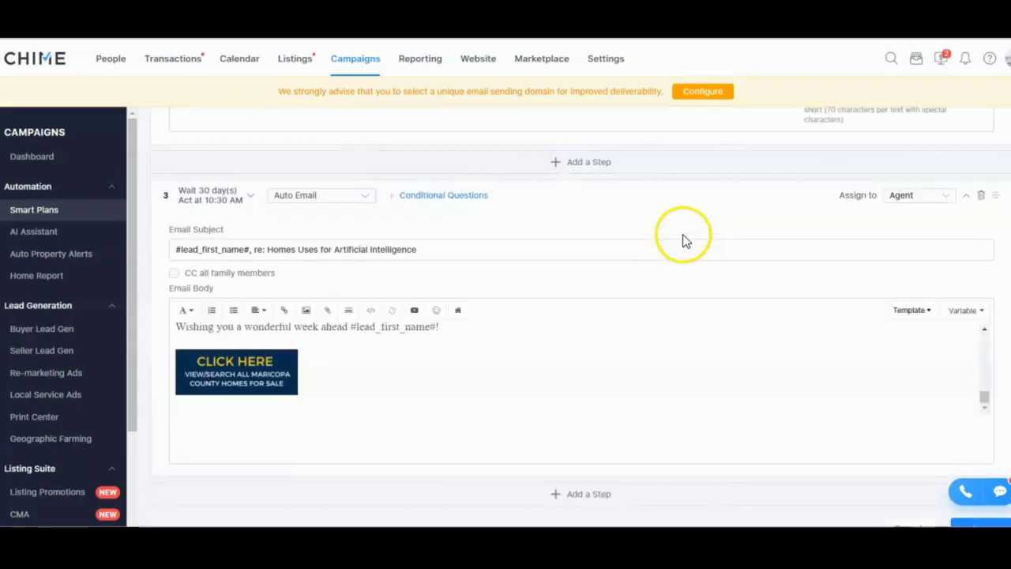
scroll(683, 241, "up", 1)
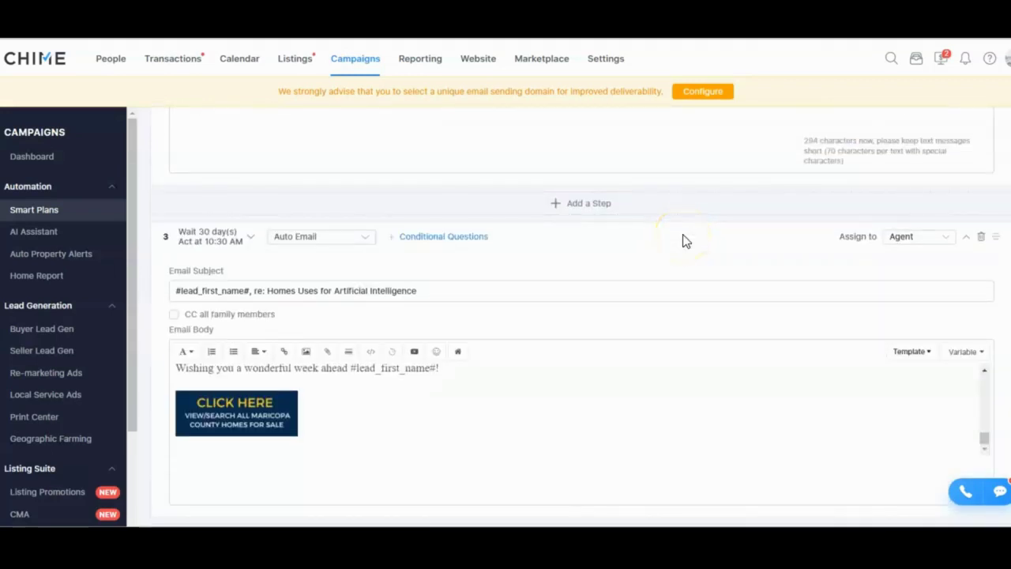
scroll(684, 241, "up", 11)
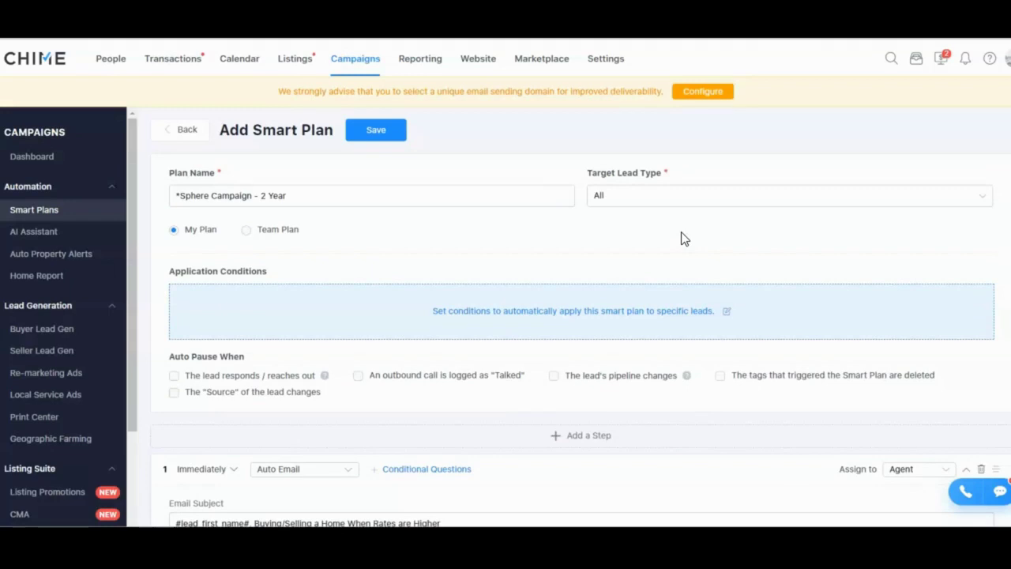
left_click(691, 235)
left_click(704, 232)
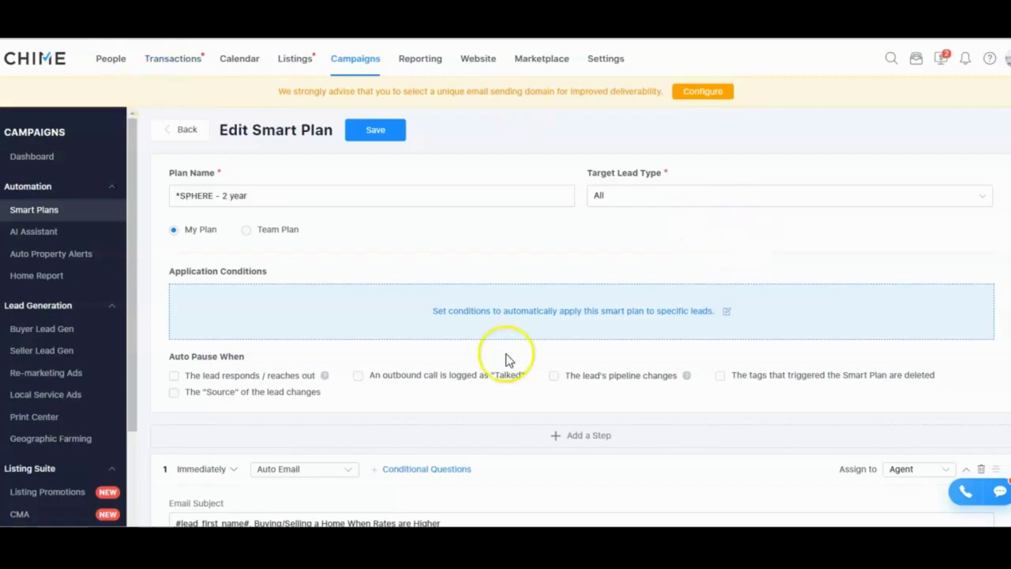
left_click(374, 133)
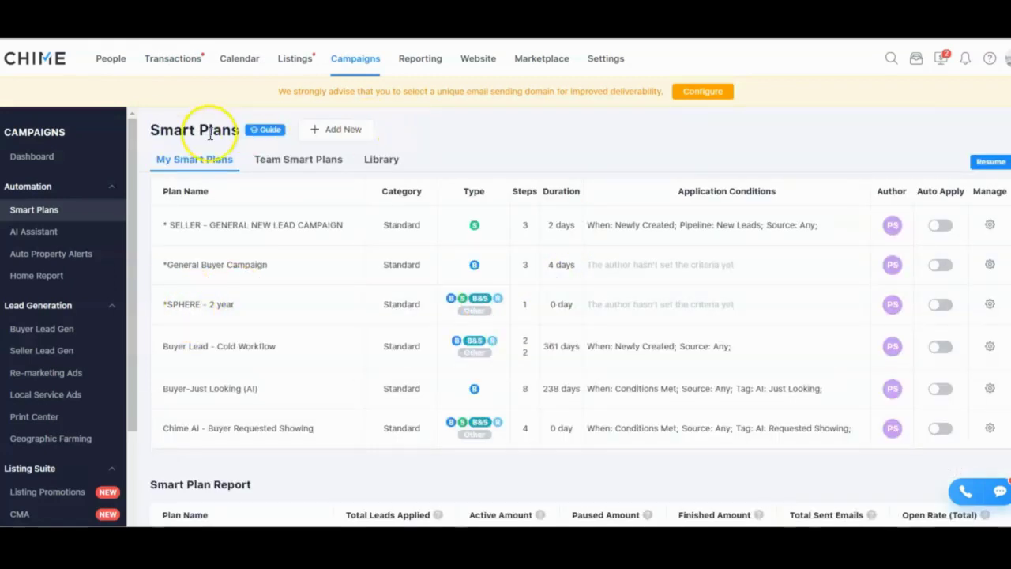
Step: Open the test lead's profile from People and view its Smart Plans
left_click(115, 68)
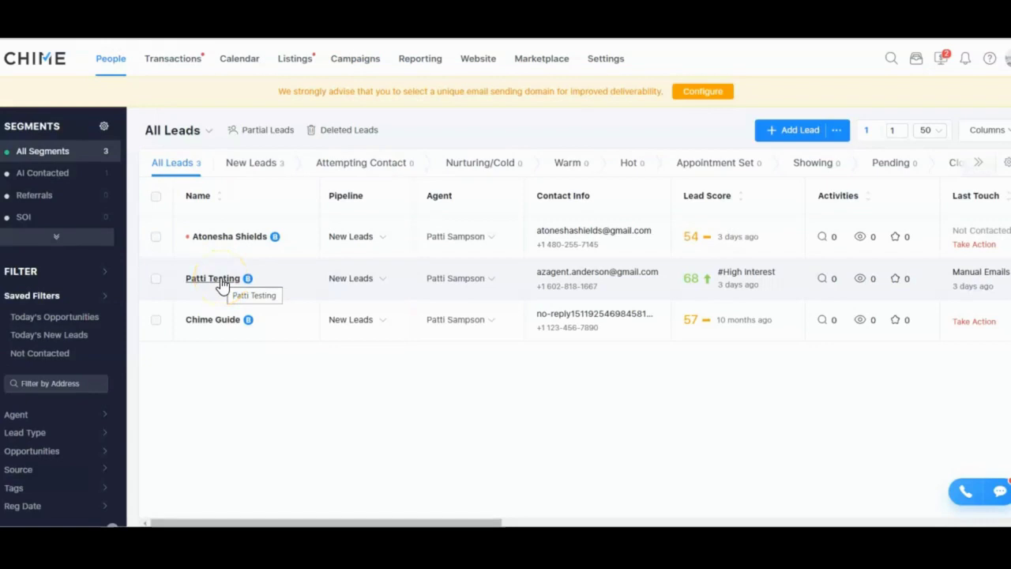
left_click(221, 280)
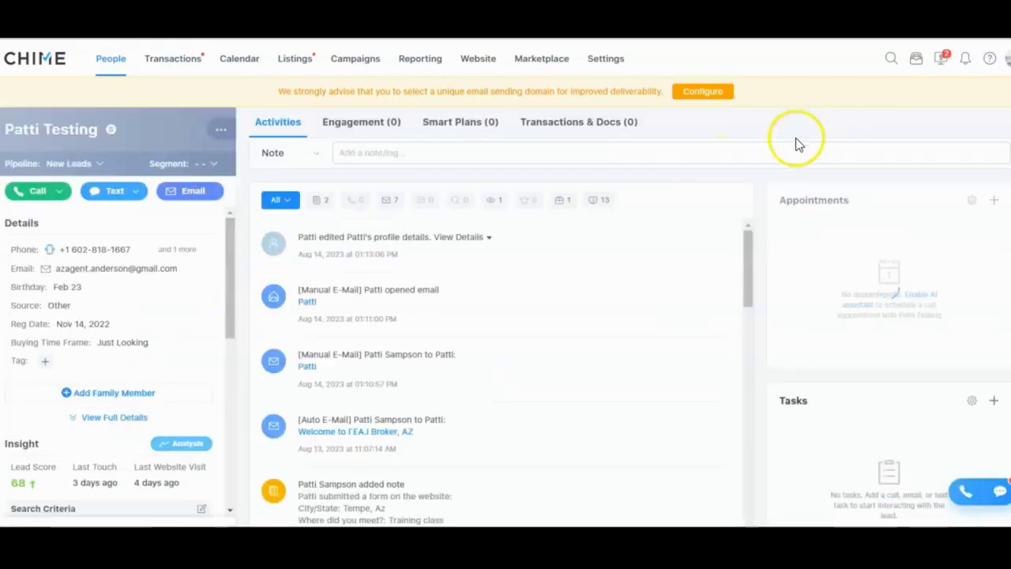
left_click(458, 126)
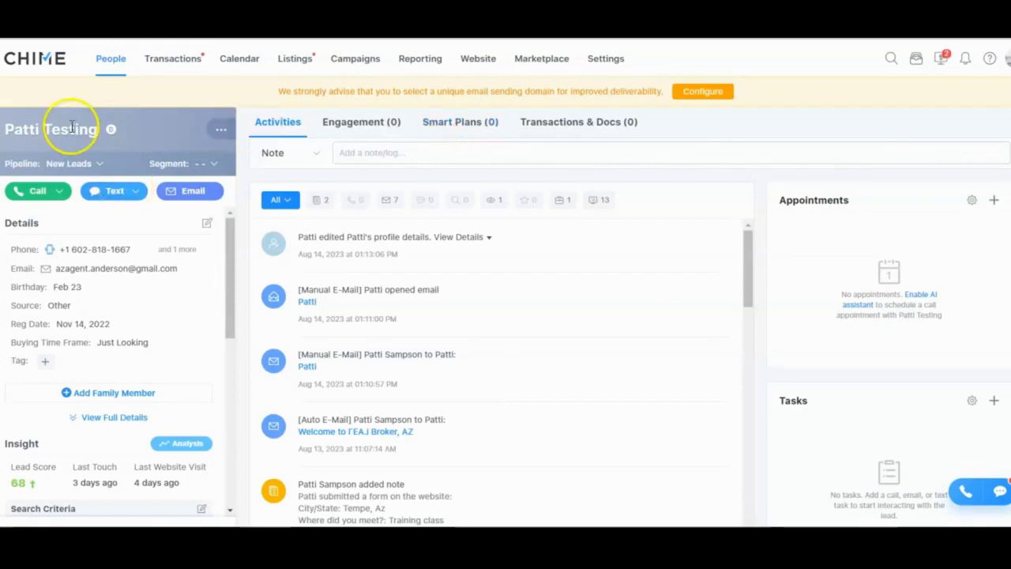
left_click(483, 130)
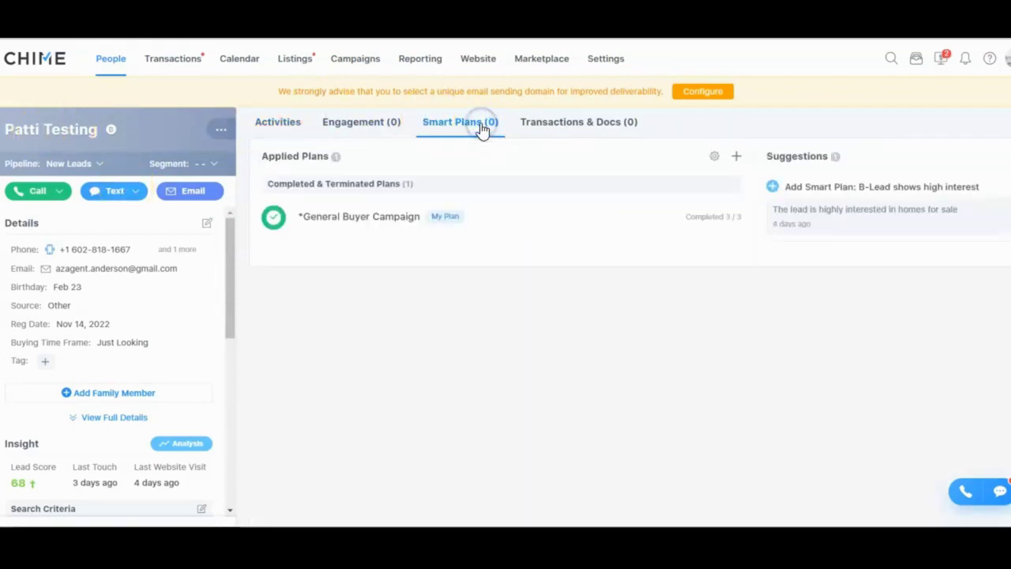
Step: Add and start the *SPHERE - 2 year plan from My Plans on this lead
left_click(736, 157)
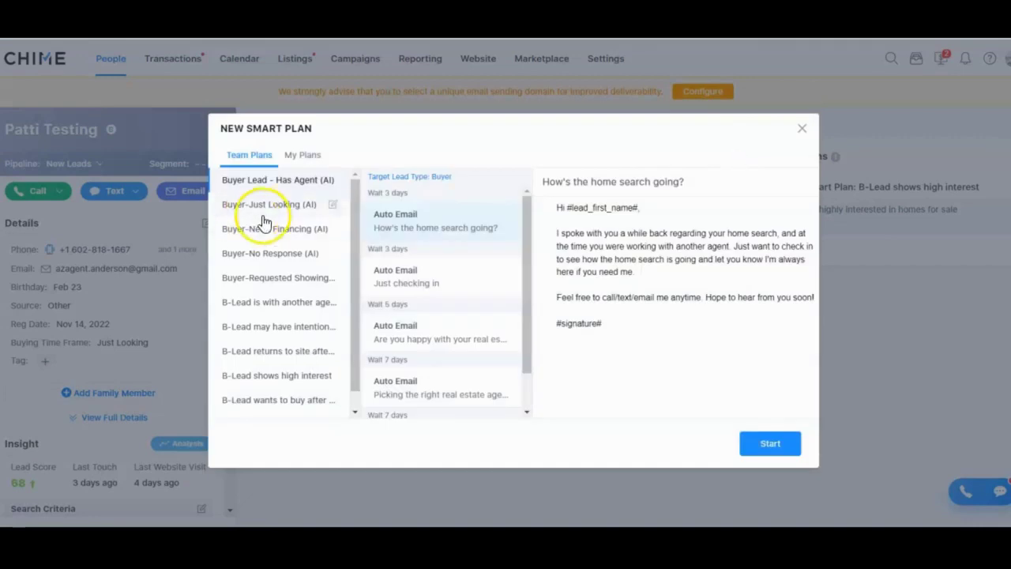
left_click(302, 154)
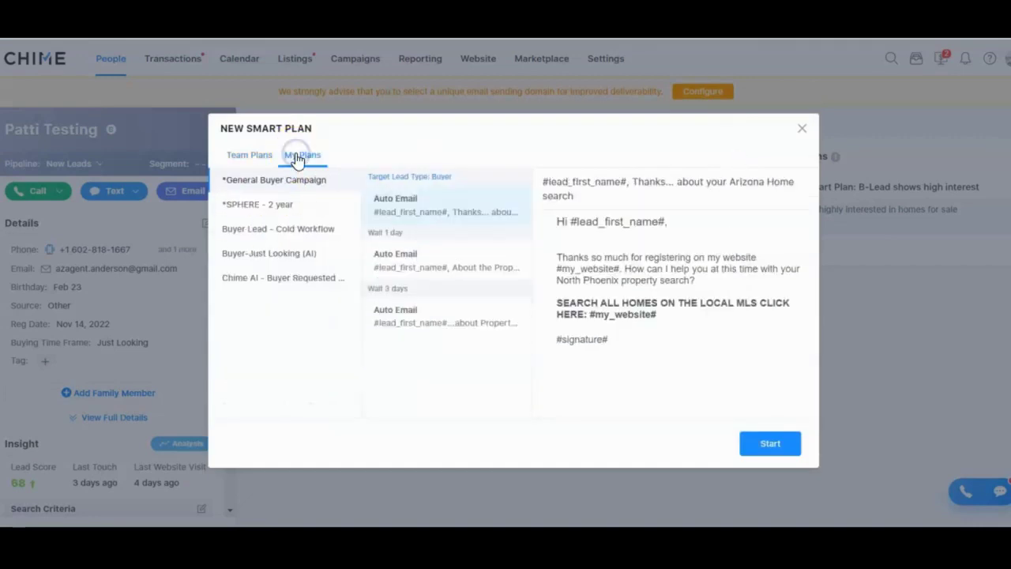
left_click(266, 207)
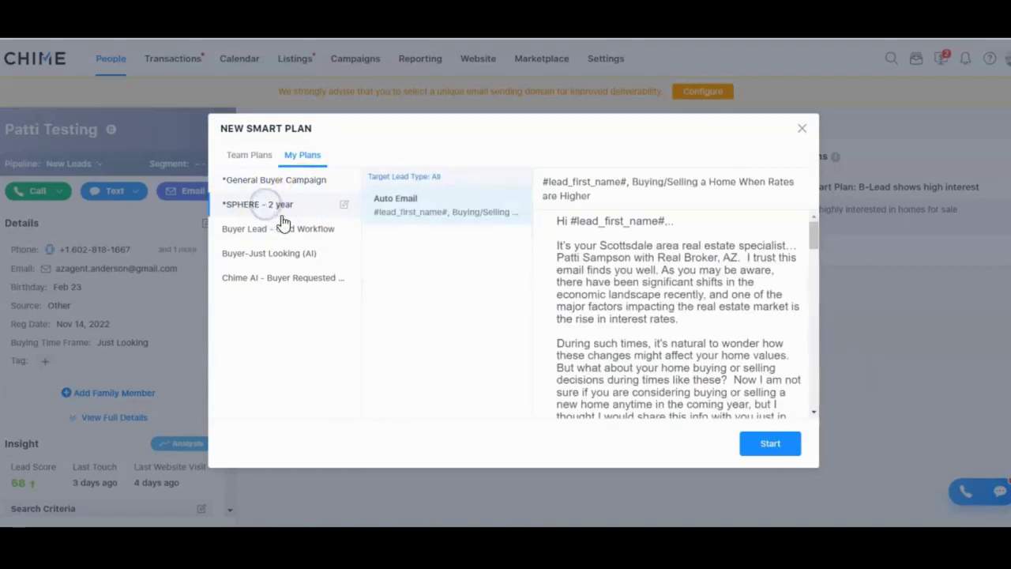
left_click(773, 444)
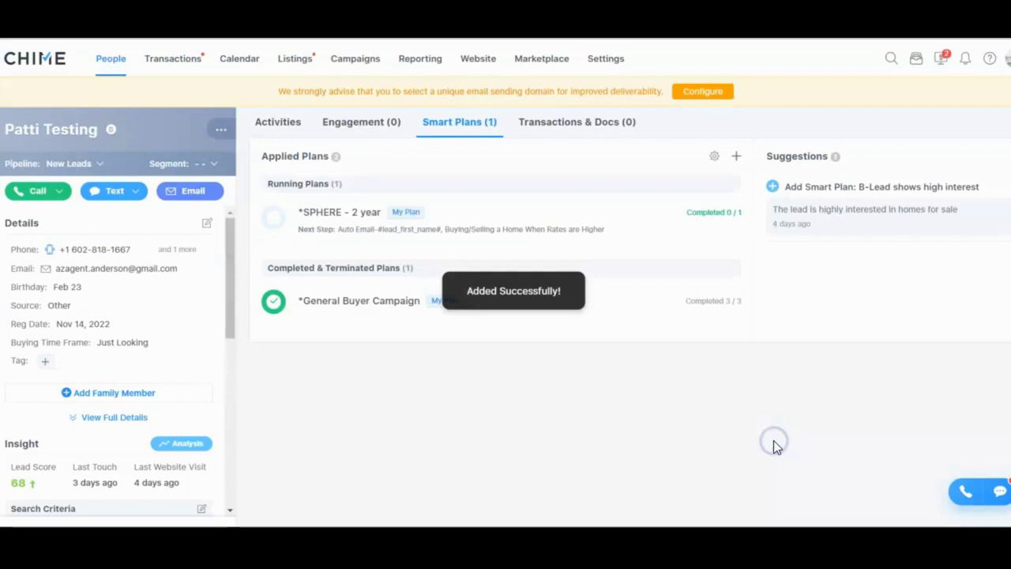